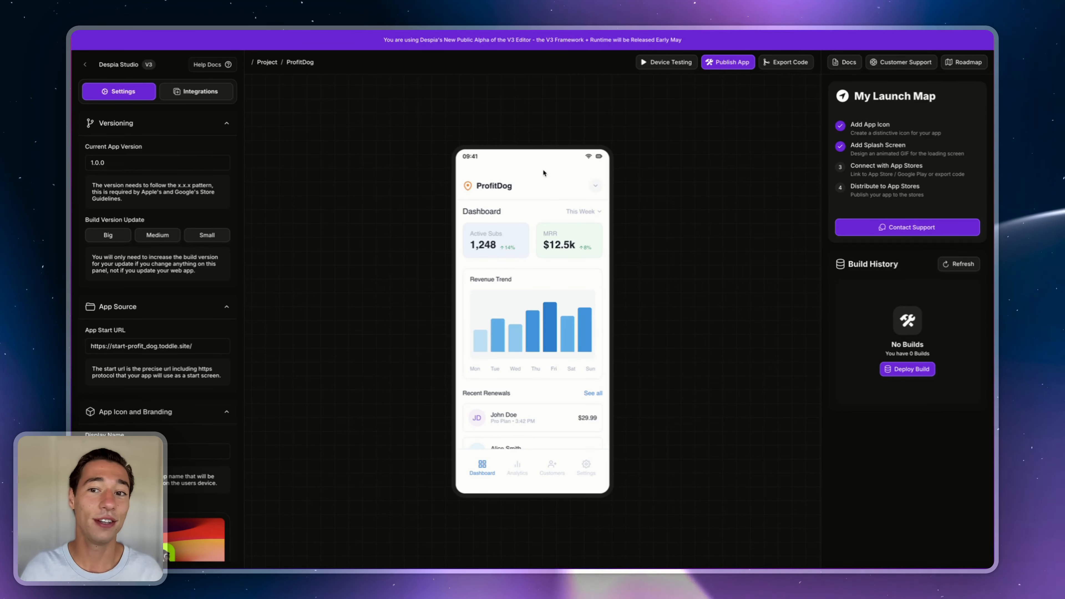
pyautogui.click(905, 63)
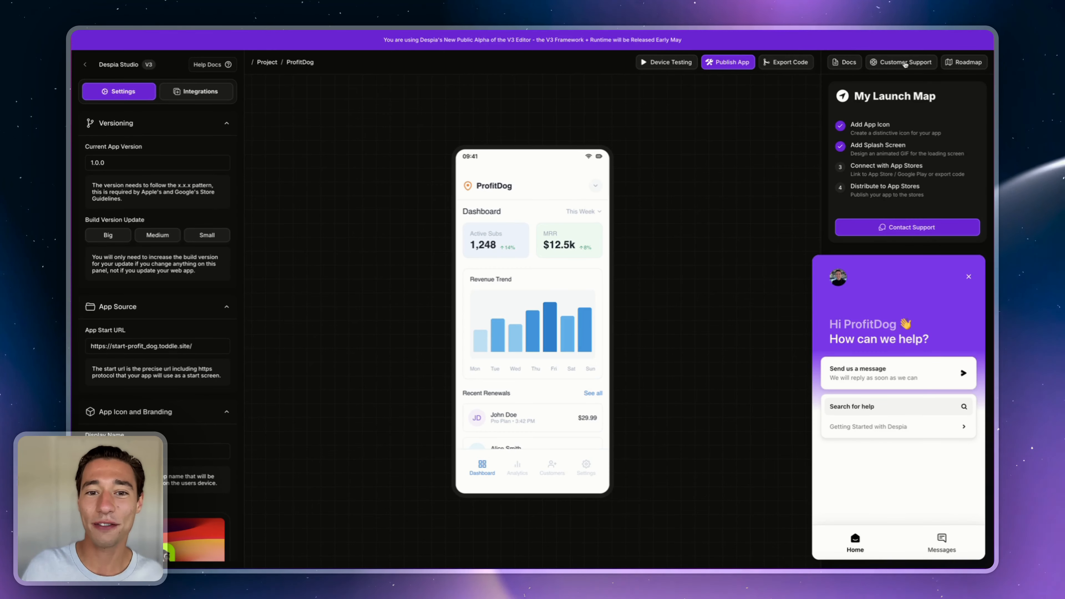
pyautogui.click(968, 277)
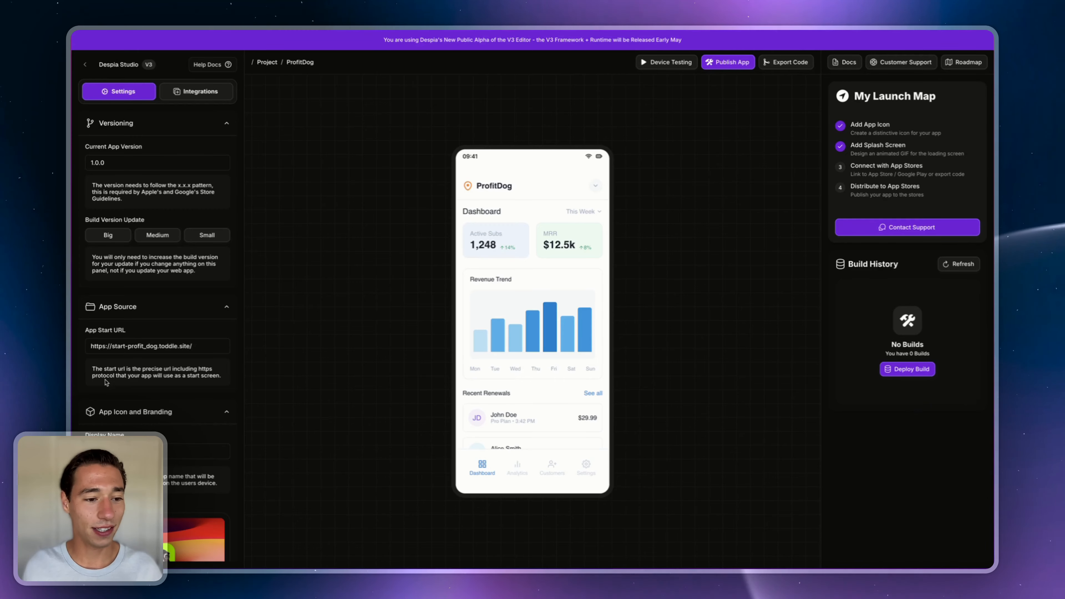
pyautogui.scroll(-5, 106, 382)
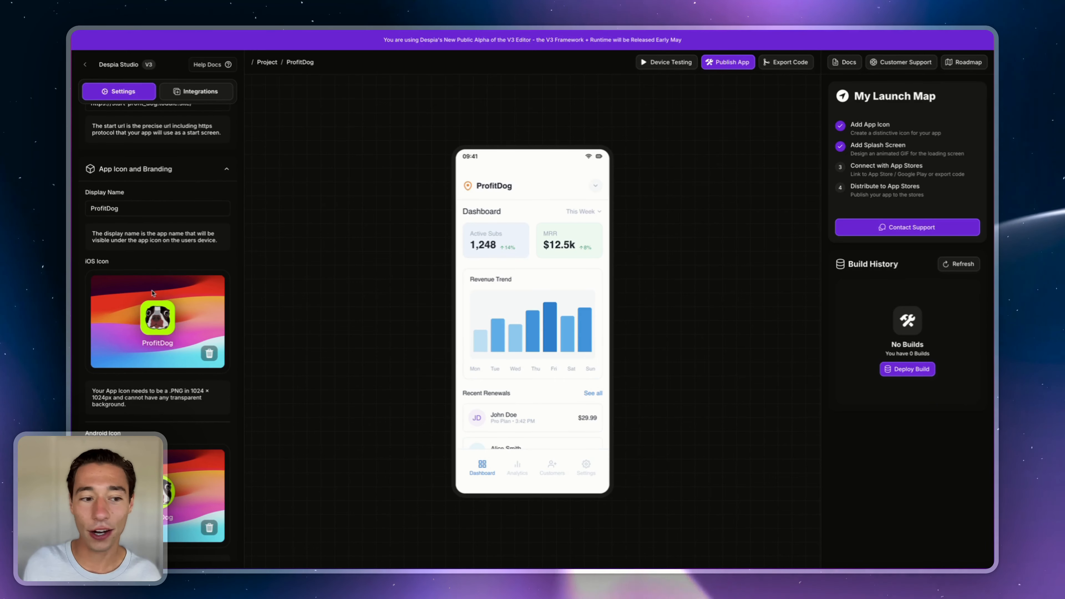
pyautogui.scroll(-4, 135, 328)
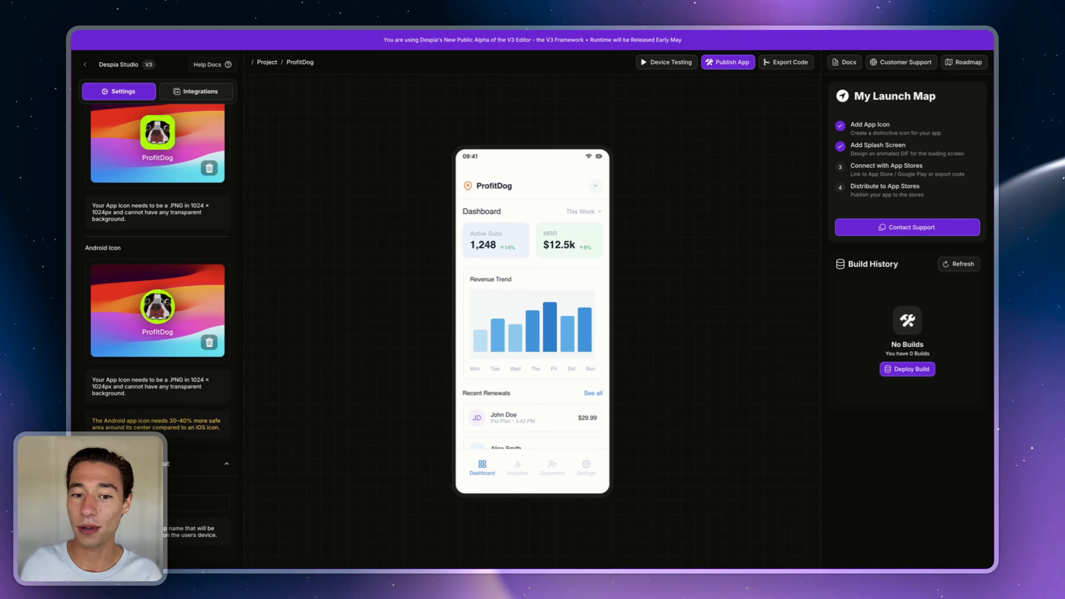
pyautogui.scroll(-5, 162, 285)
pyautogui.scroll(-4, 161, 285)
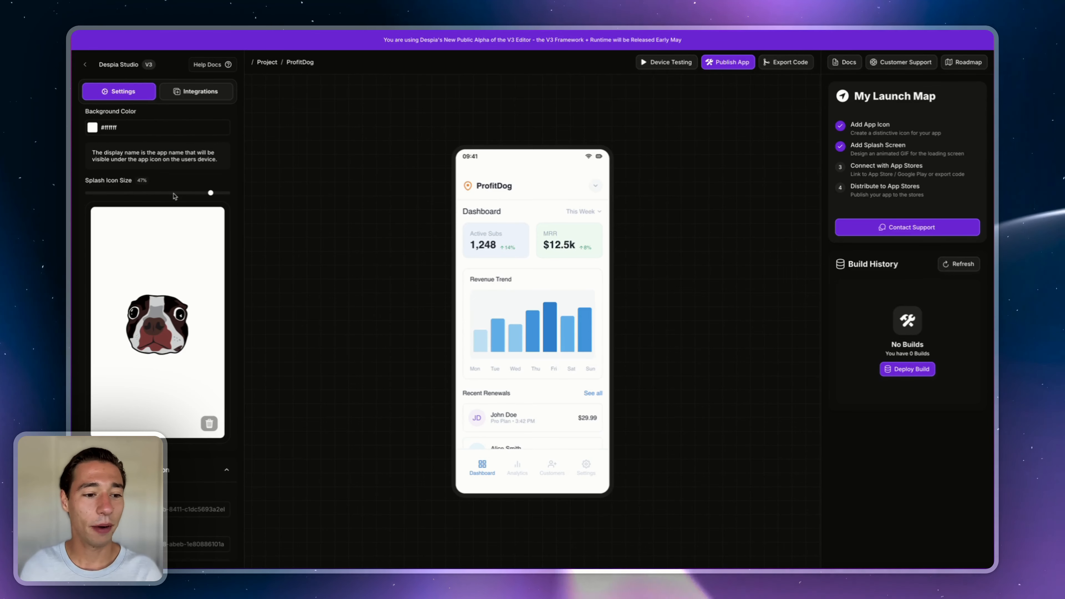
pyautogui.scroll(-2, 174, 196)
pyautogui.scroll(-3, 174, 196)
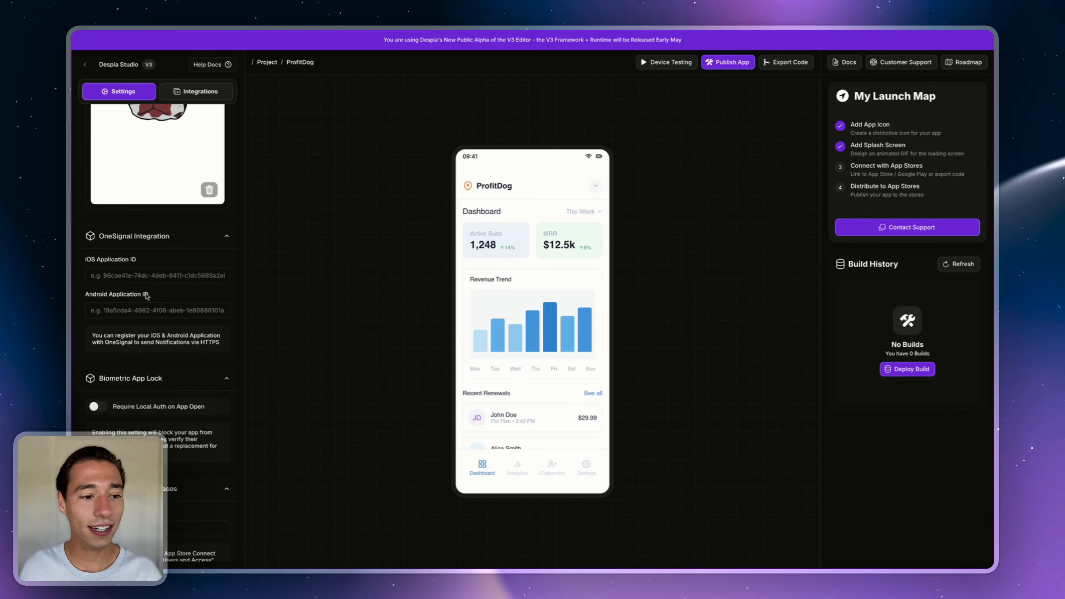
pyautogui.click(142, 308)
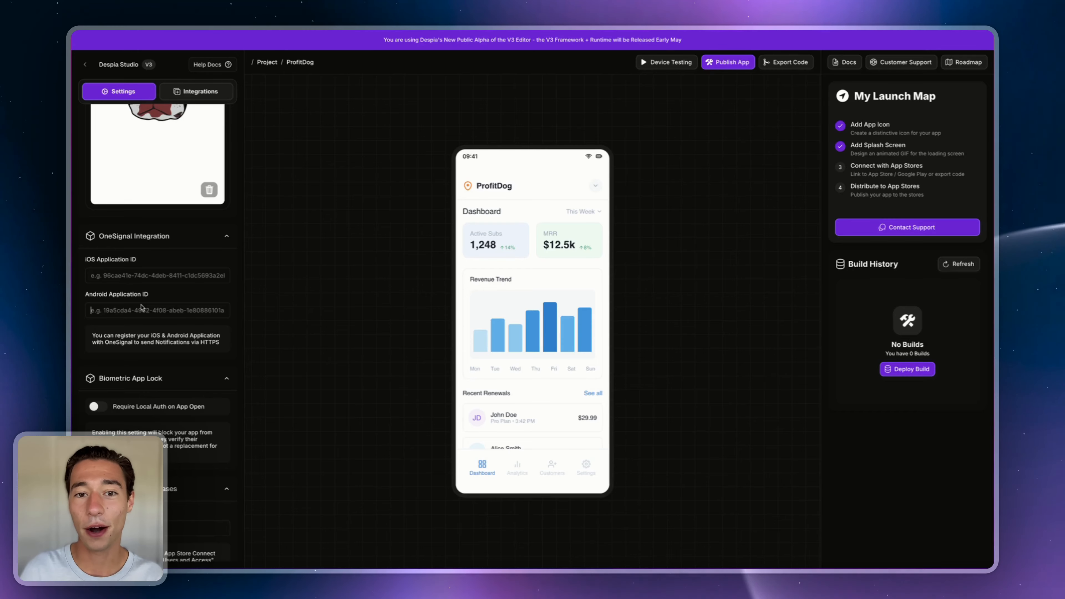
pyautogui.scroll(-20, 142, 309)
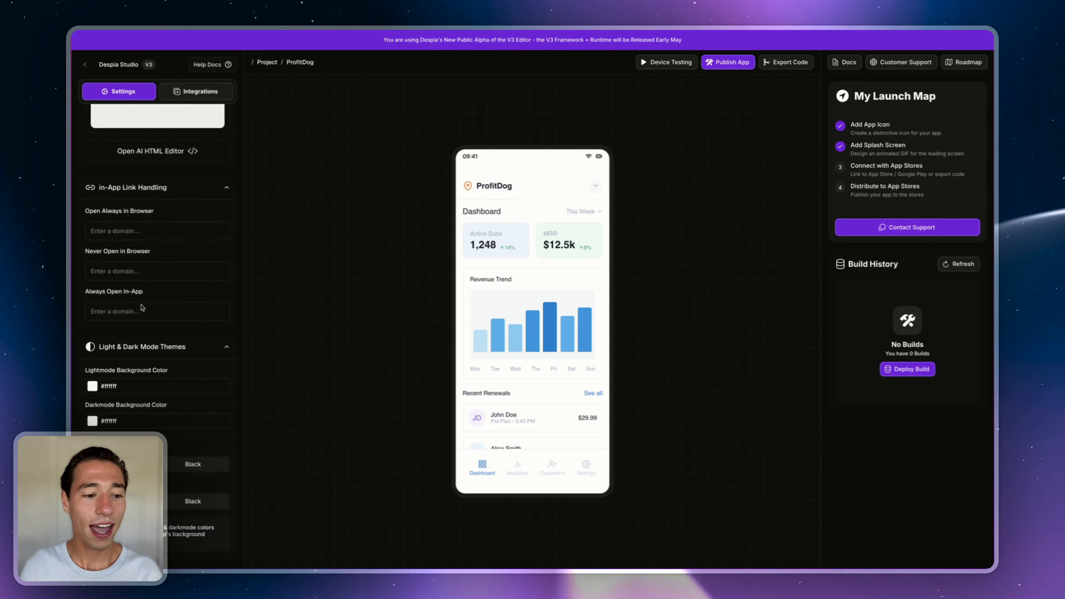
pyautogui.scroll(-8, 141, 308)
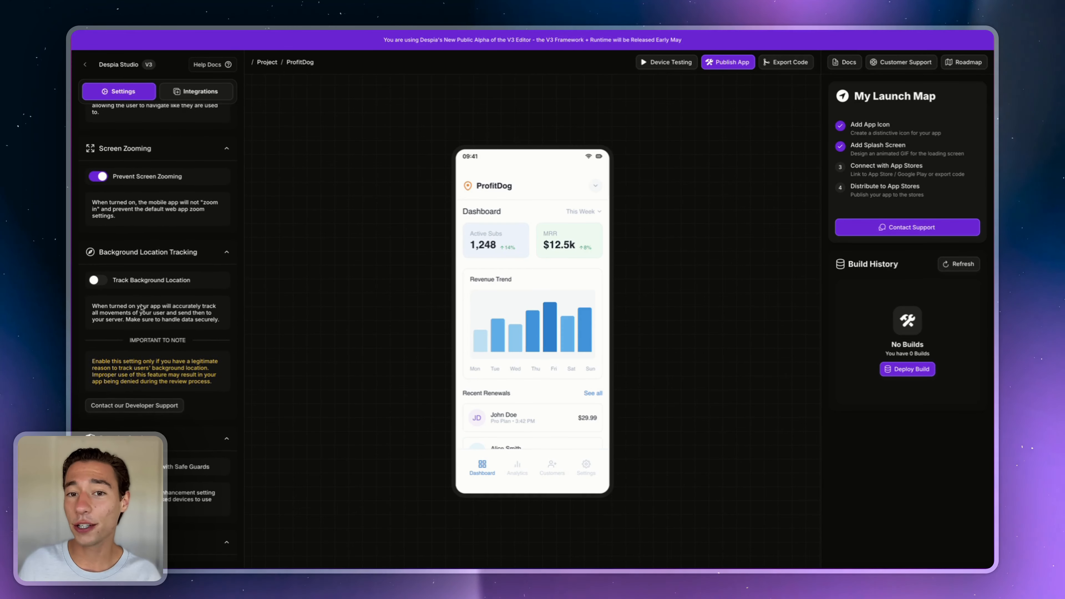
pyautogui.scroll(5, 141, 305)
pyautogui.scroll(-10, 141, 305)
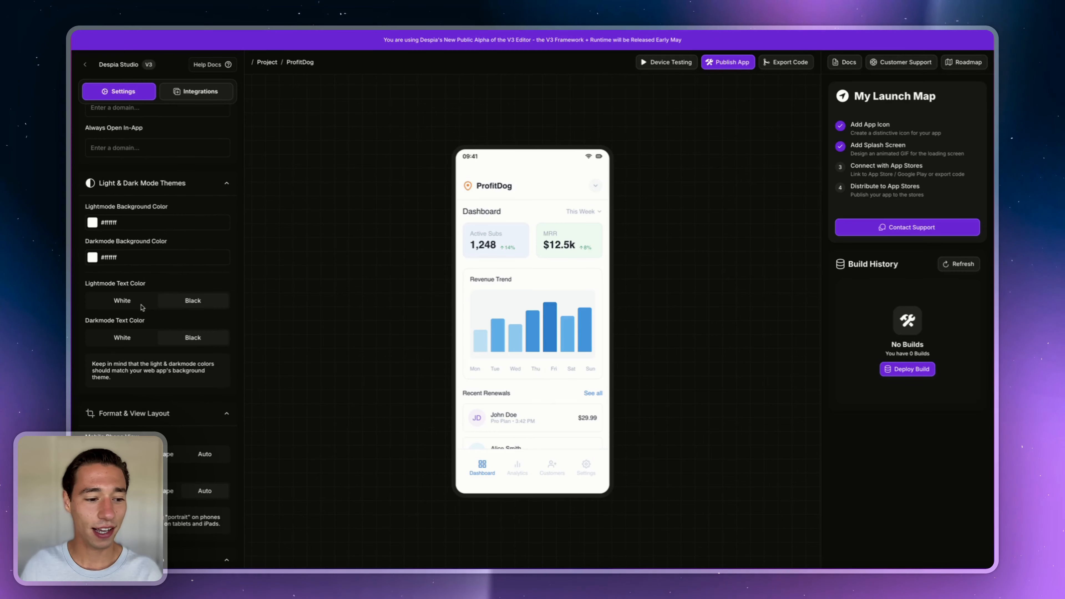
pyautogui.scroll(-3, 164, 252)
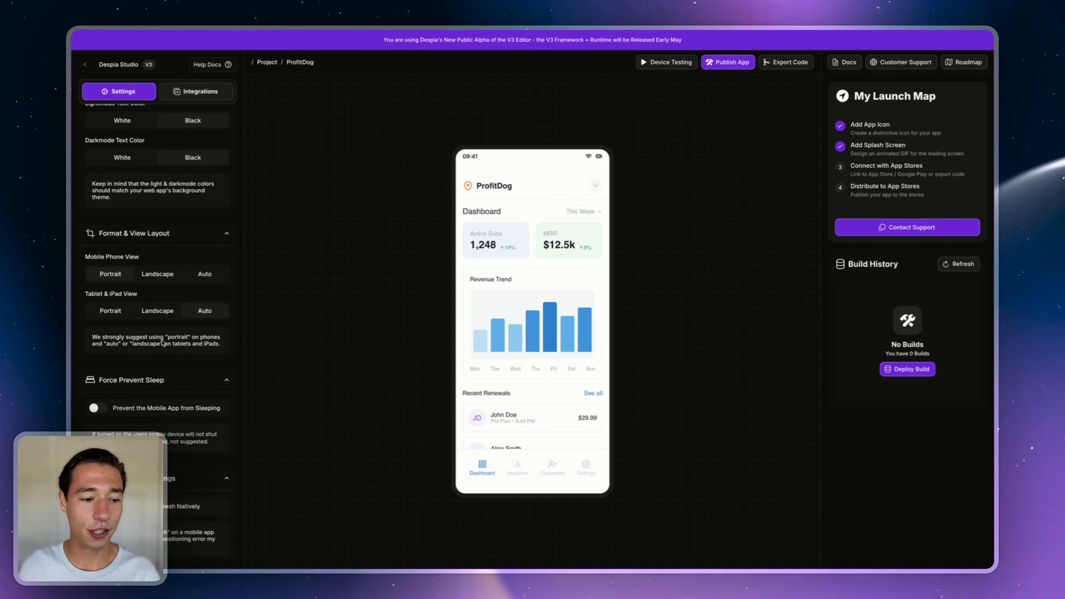
pyautogui.scroll(15, 158, 287)
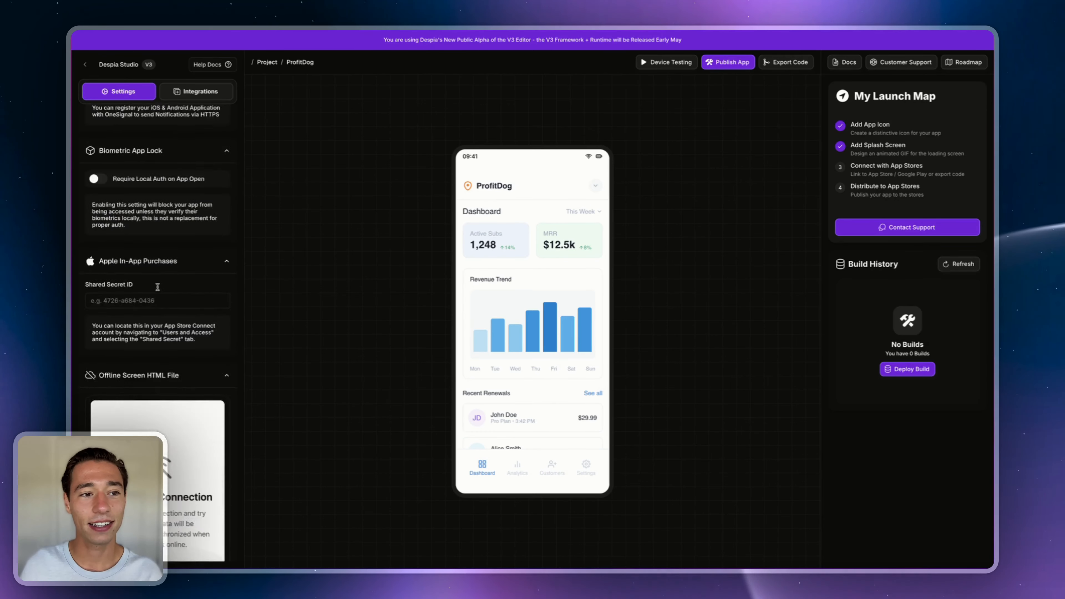
pyautogui.scroll(10, 157, 287)
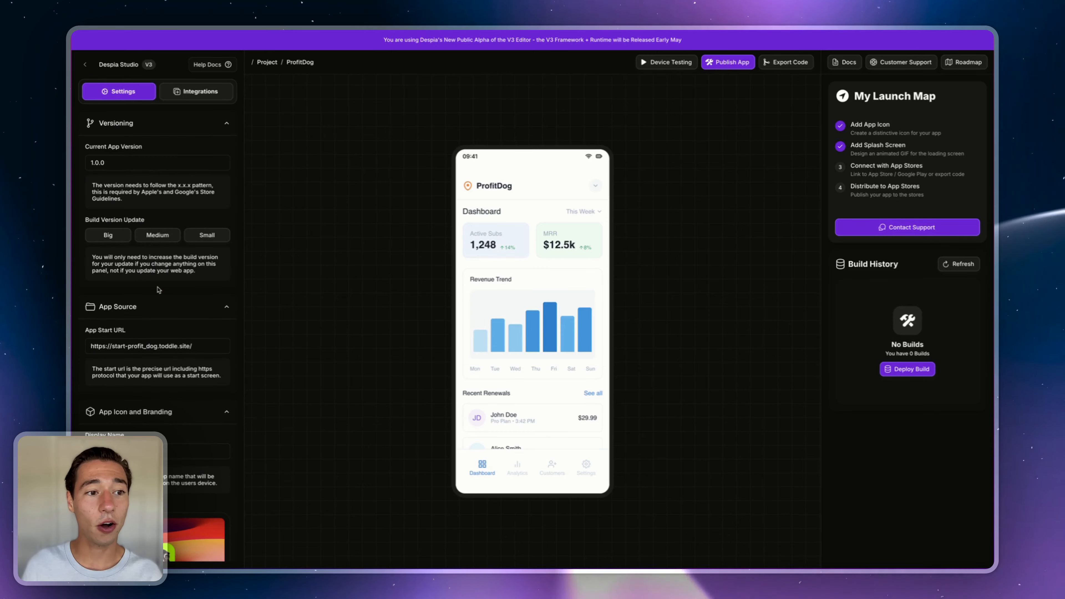
pyautogui.click(190, 93)
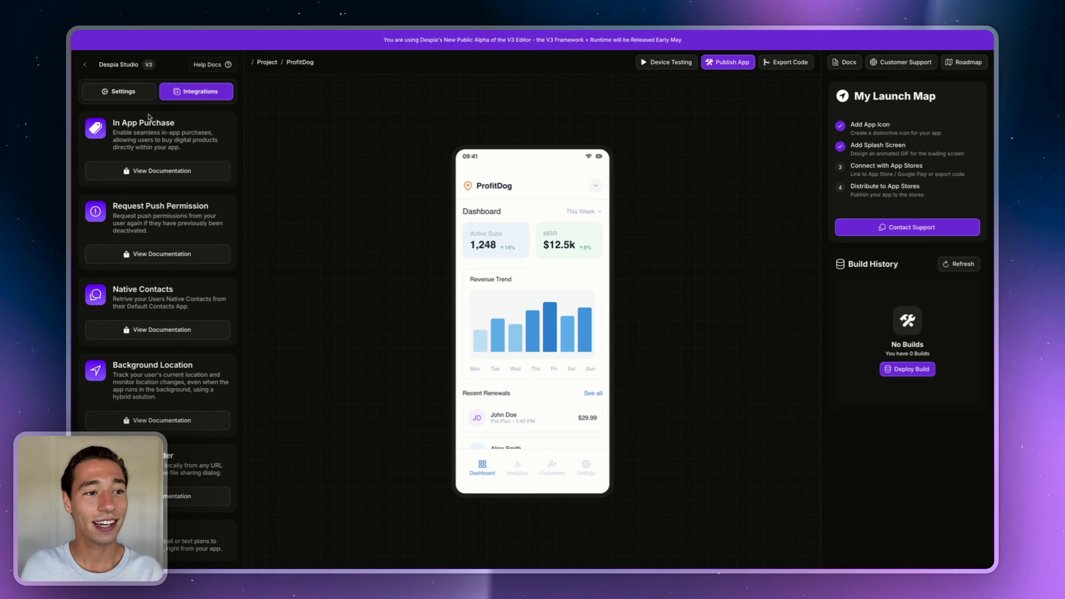
pyautogui.click(141, 93)
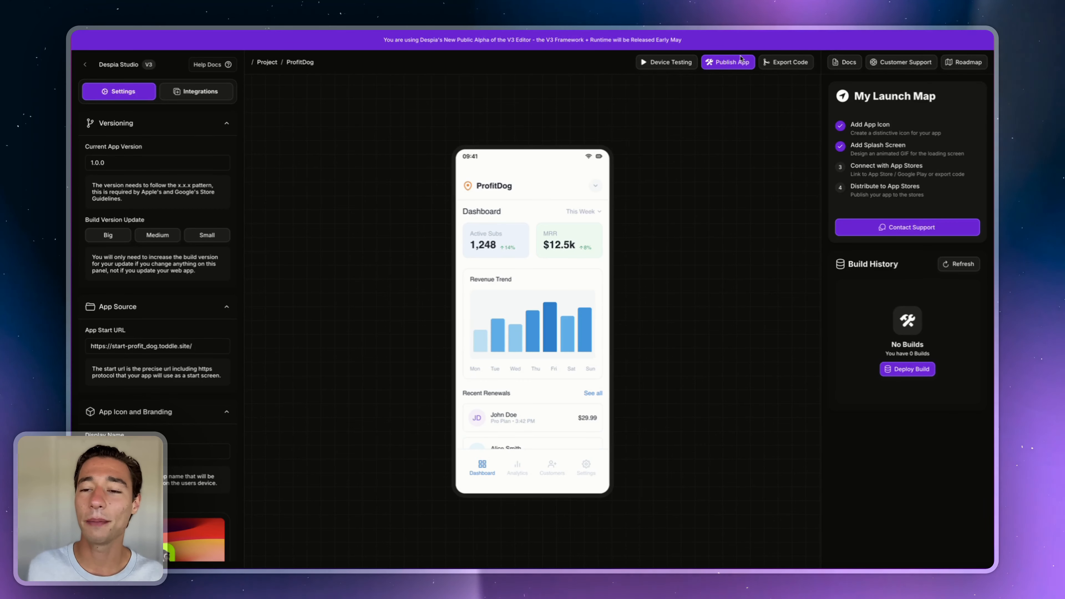
# - Open ProfitDog's One-Click Deployment for Google Android and bring up the Get Free Expert Help chat
pyautogui.click(726, 63)
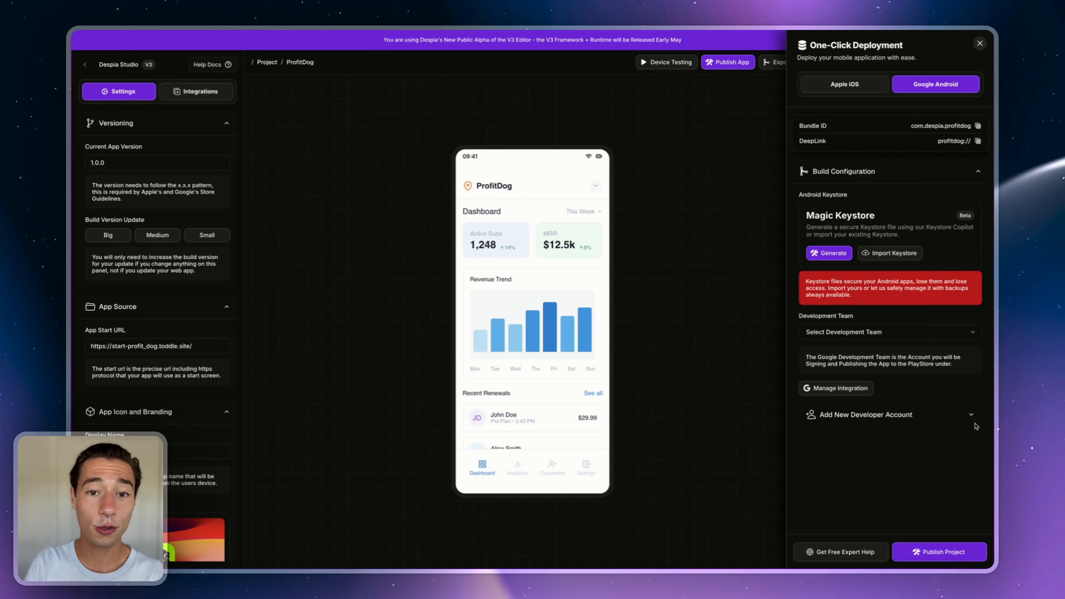
pyautogui.click(820, 552)
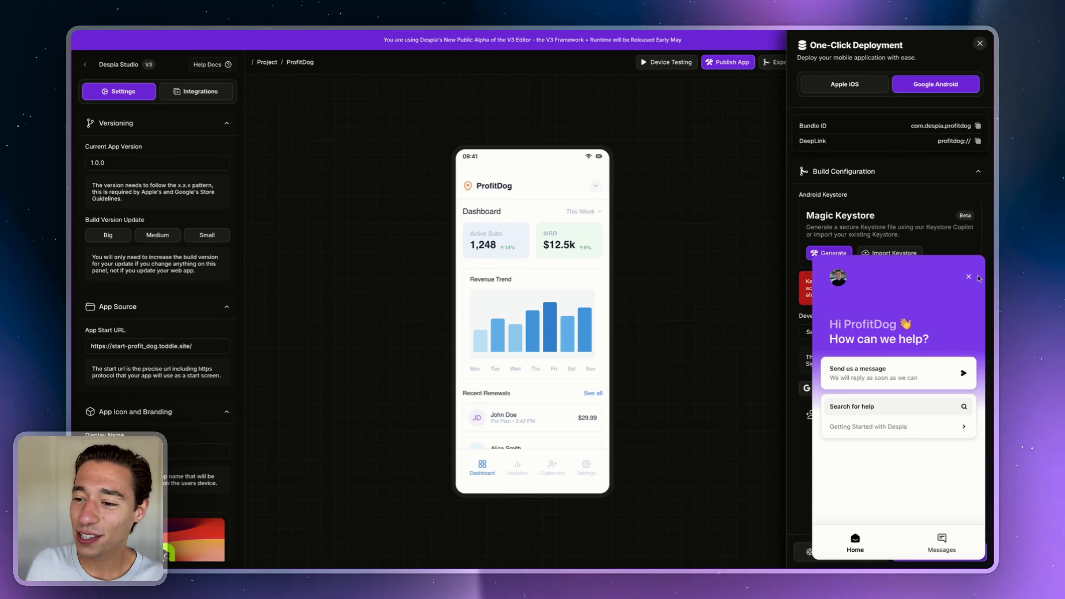
# - Close the support chat covering the Android keystore and Development Team settings
pyautogui.click(969, 276)
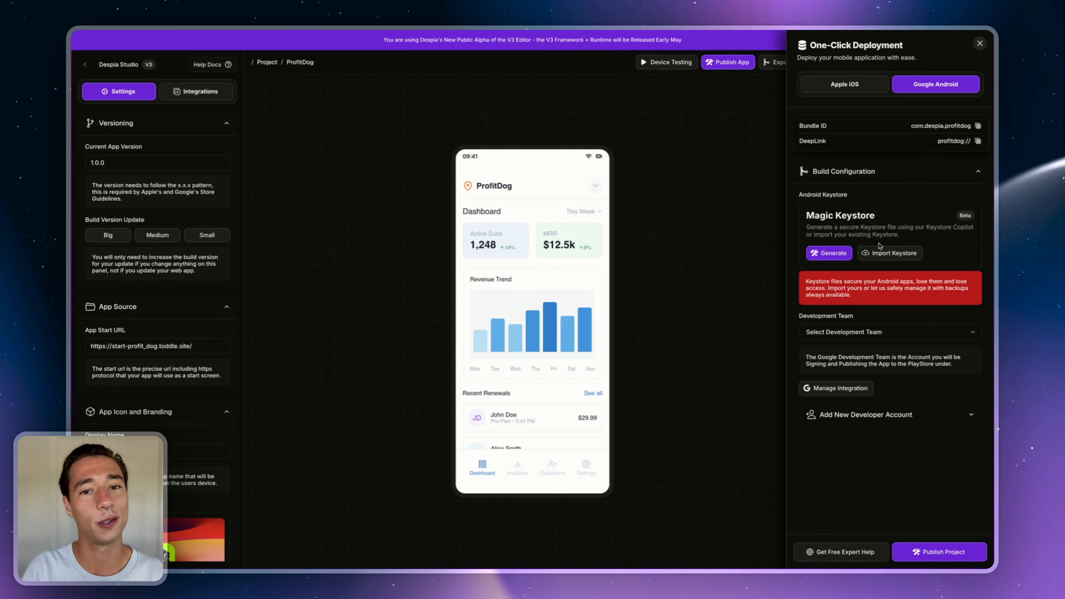
pyautogui.click(881, 252)
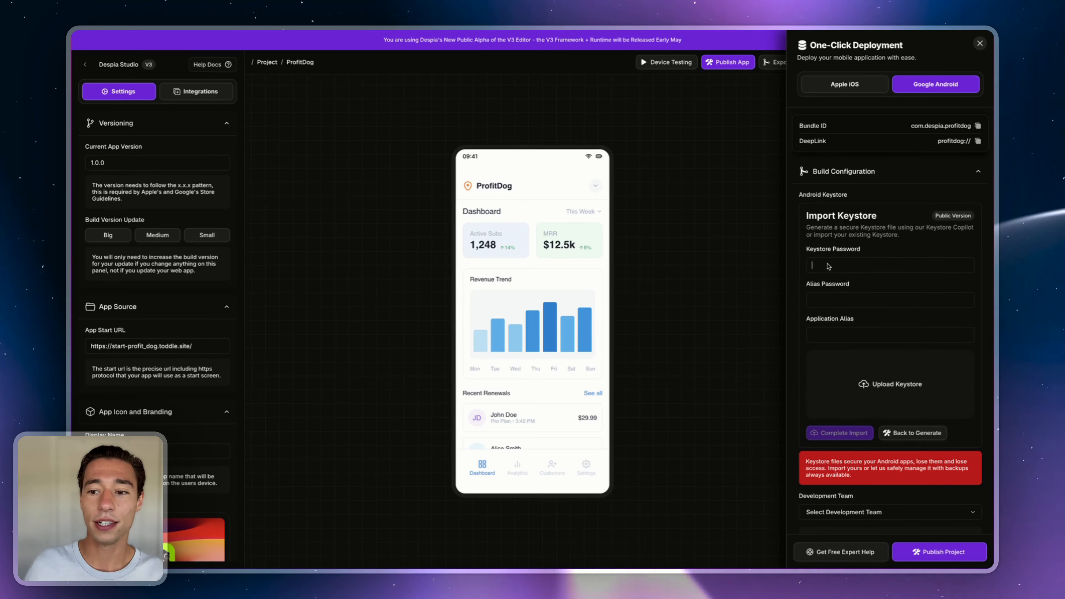
pyautogui.click(825, 302)
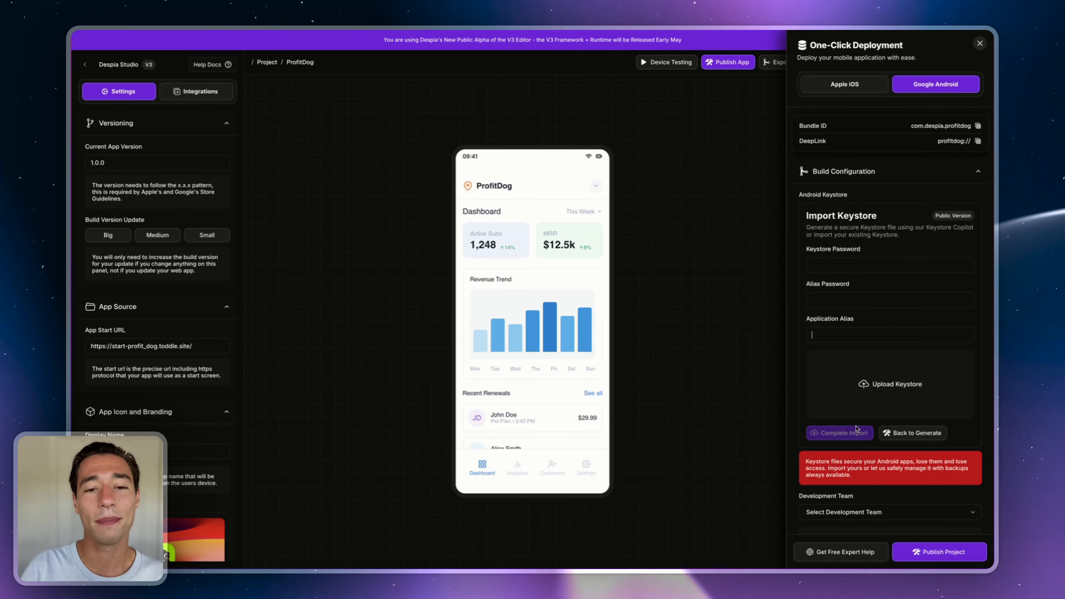
pyautogui.click(913, 432)
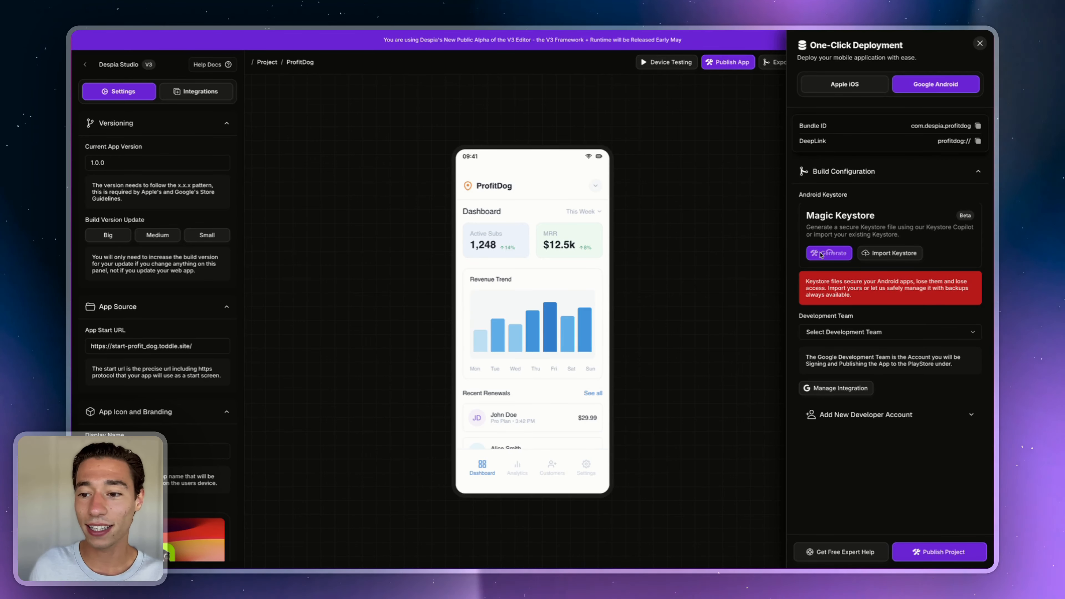
# - Generate the profitdog.keystore Android keystore with alias profitdog and reveal its key and alias passwords
pyautogui.click(820, 254)
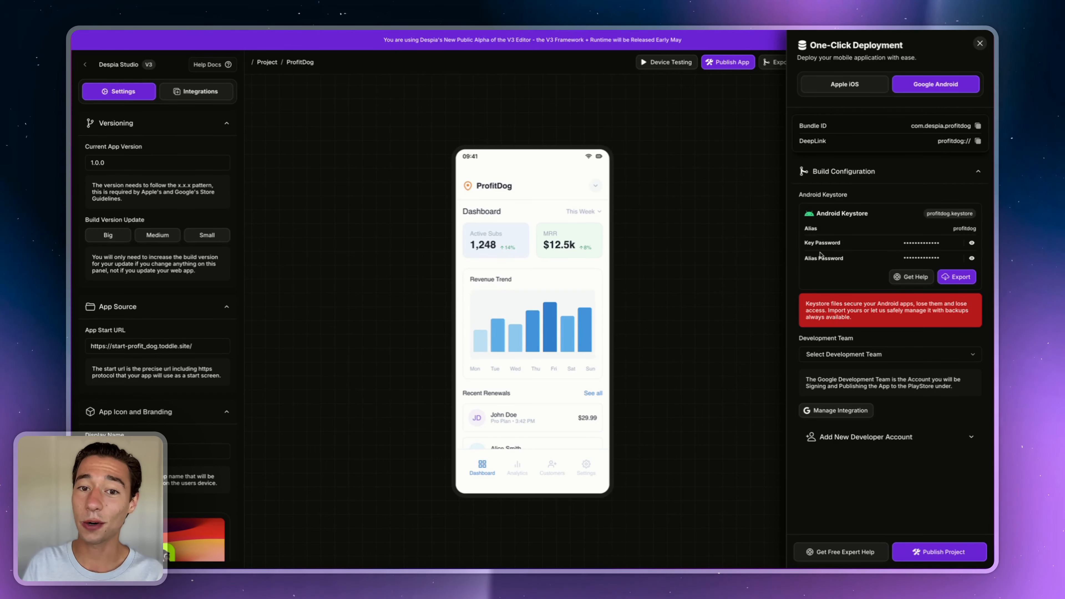
pyautogui.click(972, 242)
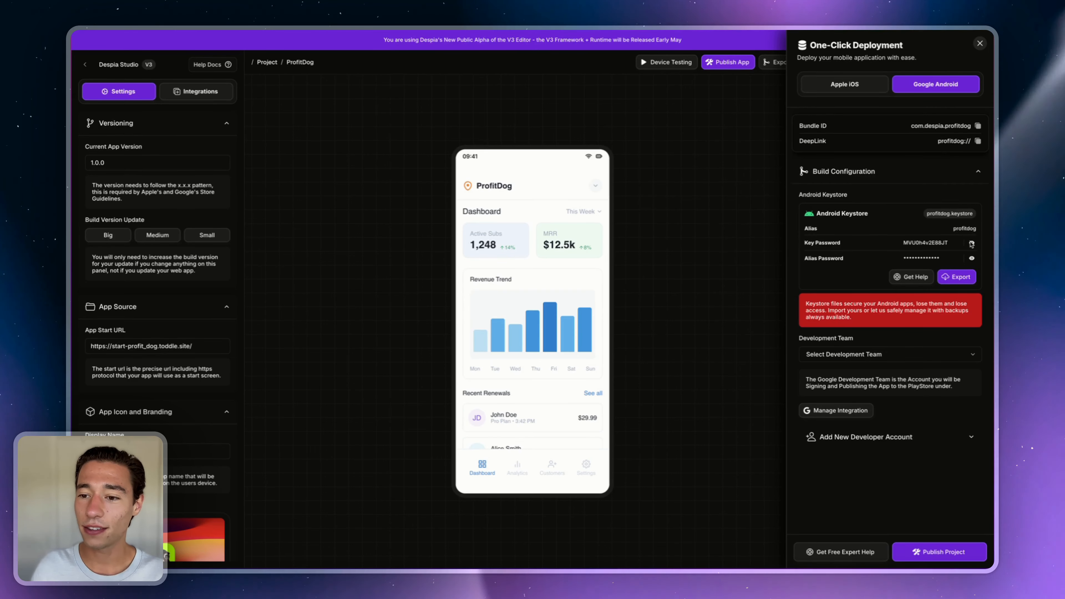
pyautogui.click(972, 258)
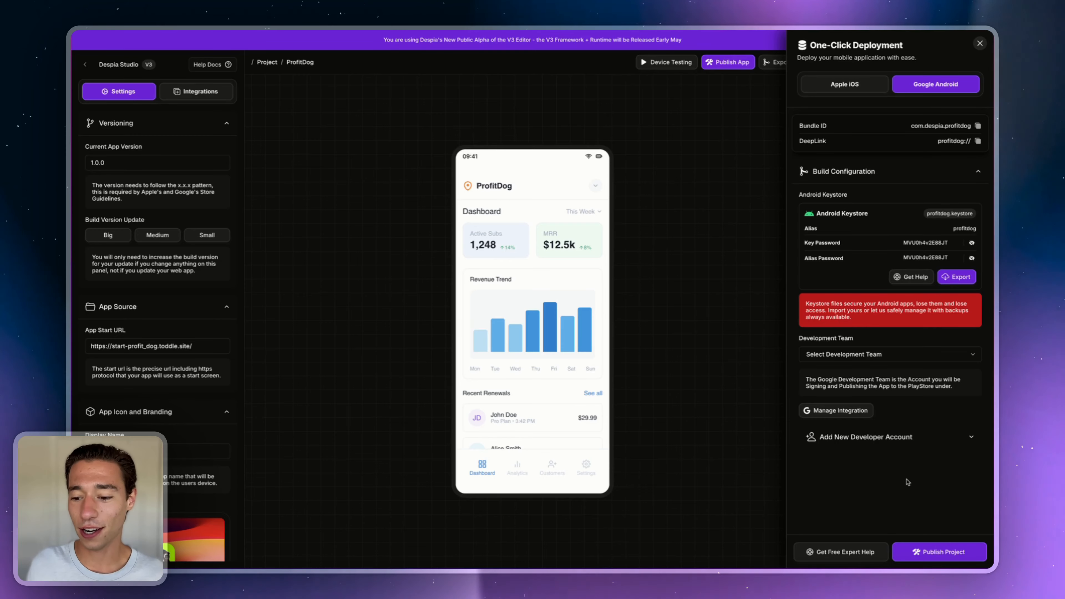
pyautogui.click(853, 552)
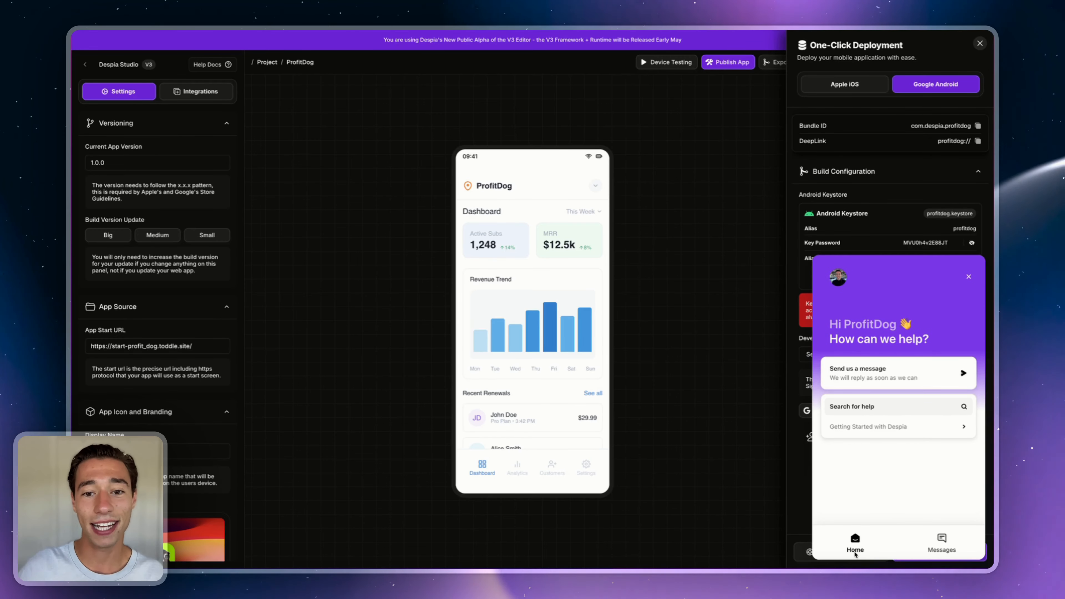
pyautogui.click(968, 277)
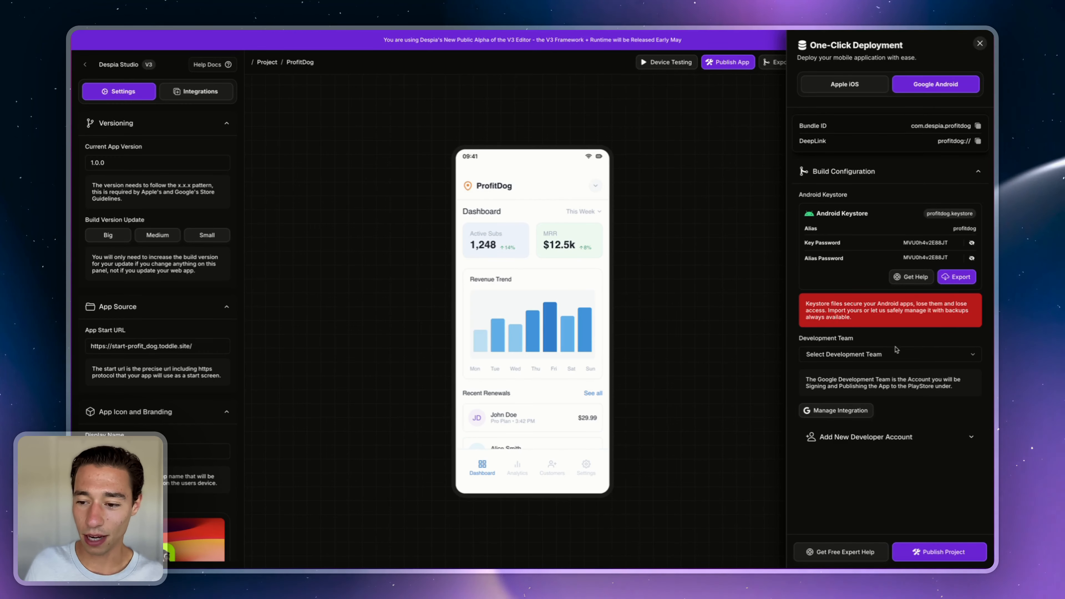
# - Check the Development Team list without choosing, then expand Connect Google Service Account under Add New Developer Account
pyautogui.click(882, 360)
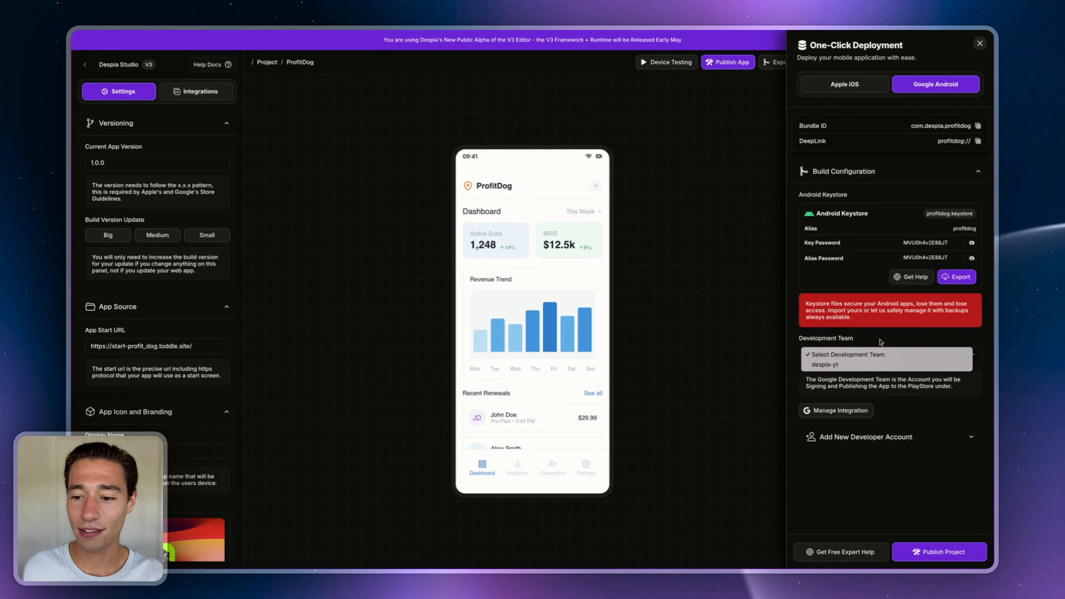
pyautogui.click(880, 342)
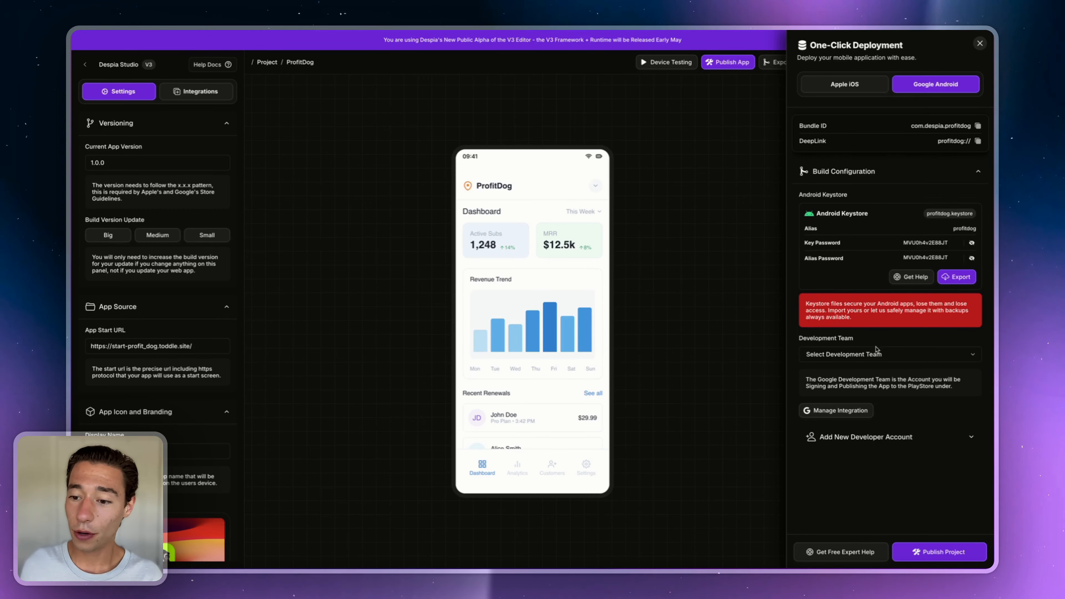
pyautogui.click(851, 438)
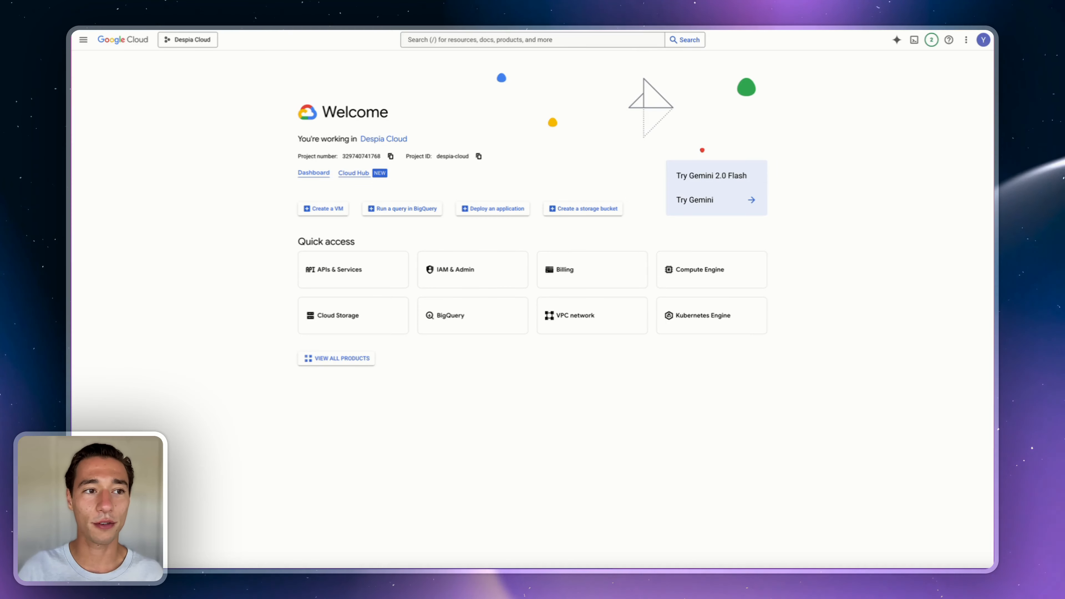
# - Start a new Google Cloud project from the project picker's NEW PROJECT option
pyautogui.click(181, 41)
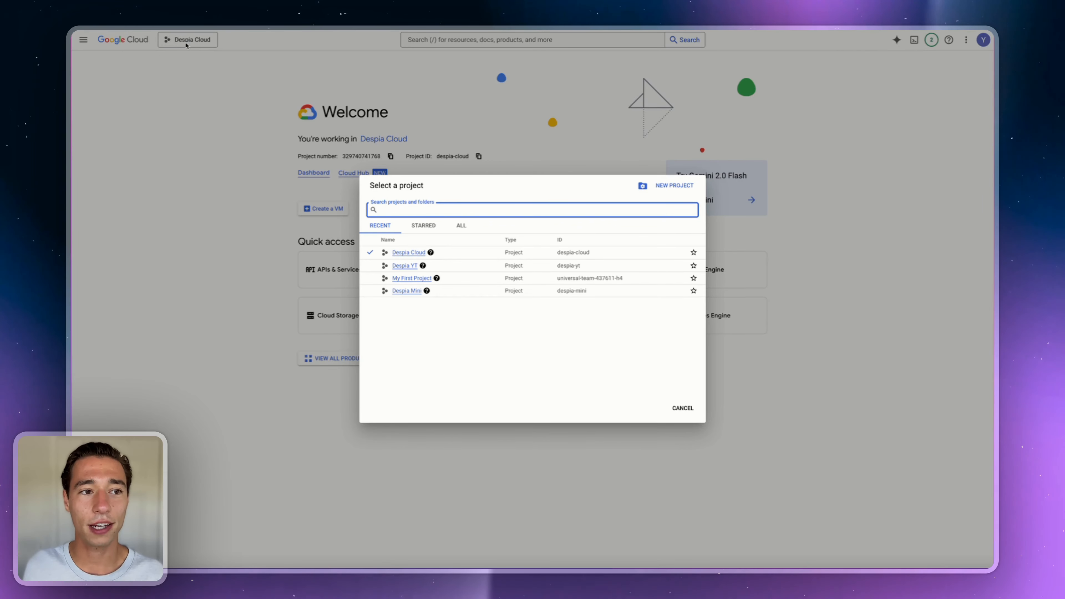
pyautogui.click(674, 186)
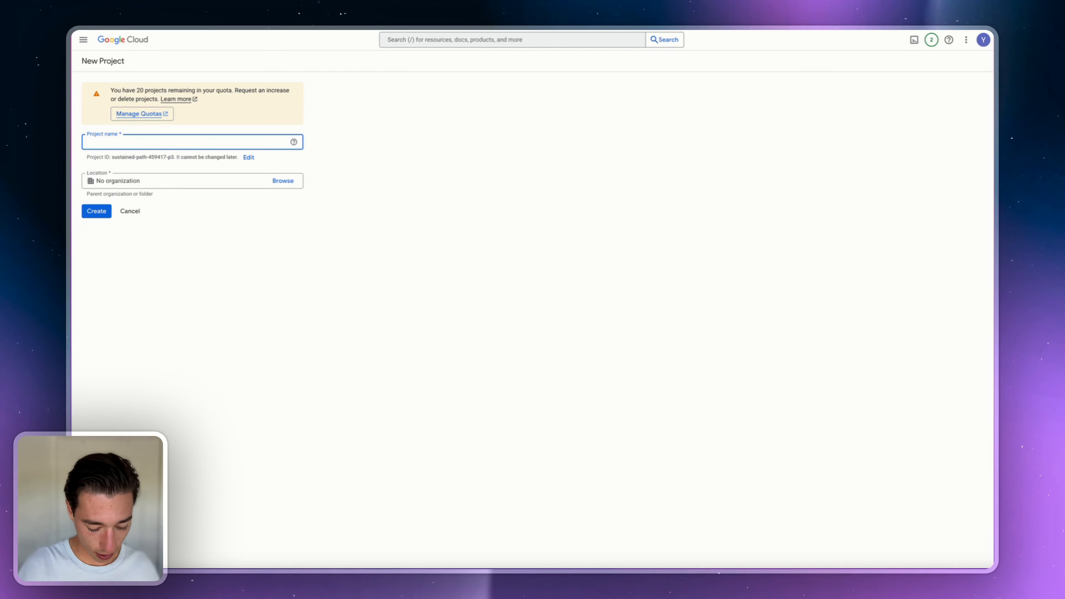
# - Create the project 'Despia V3 Android Tutorial', shortening the typed name to fit 30 characters
pyautogui.write('ia Pro')
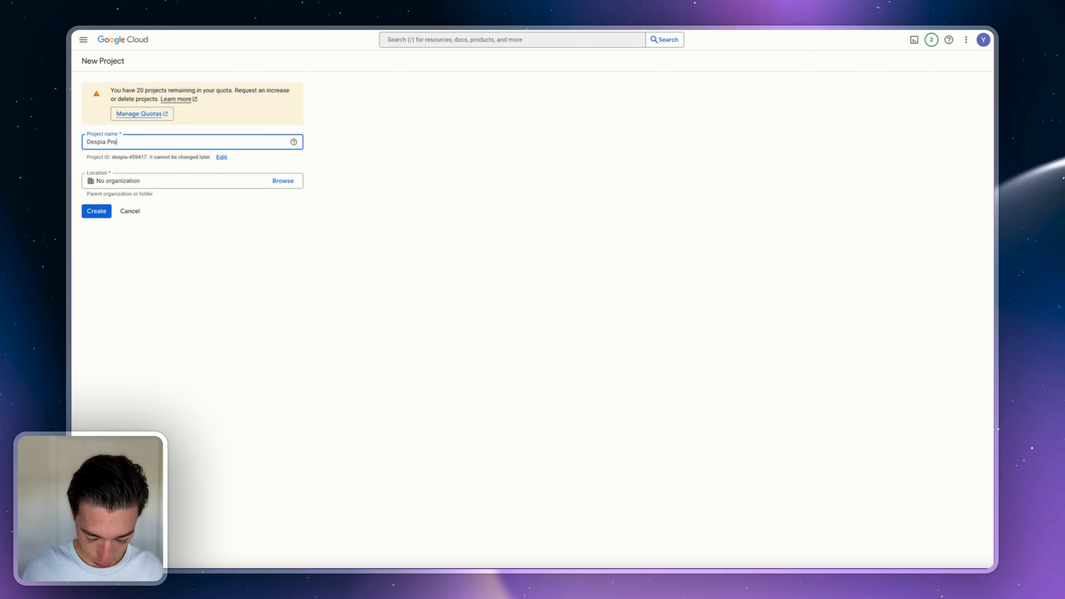
pyautogui.write('ject -')
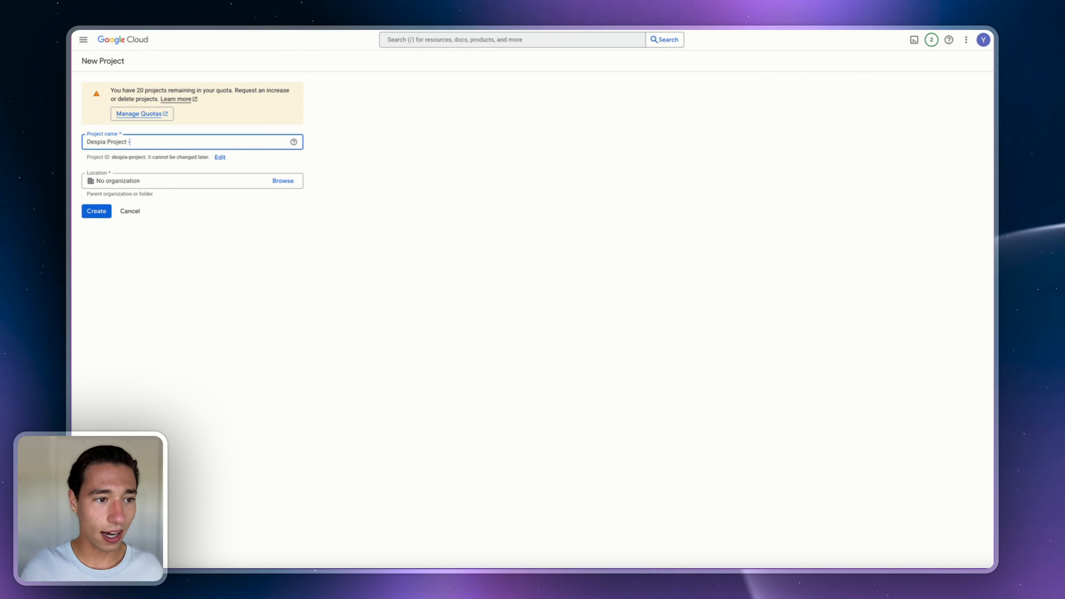
pyautogui.write(' Android')
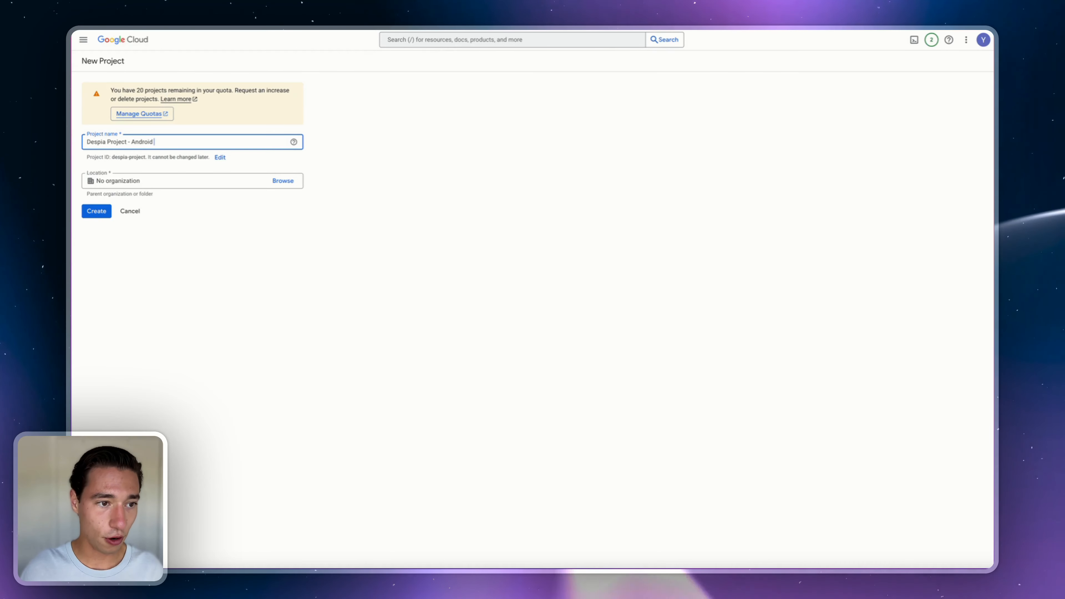
pyautogui.write(' V3 Tutori')
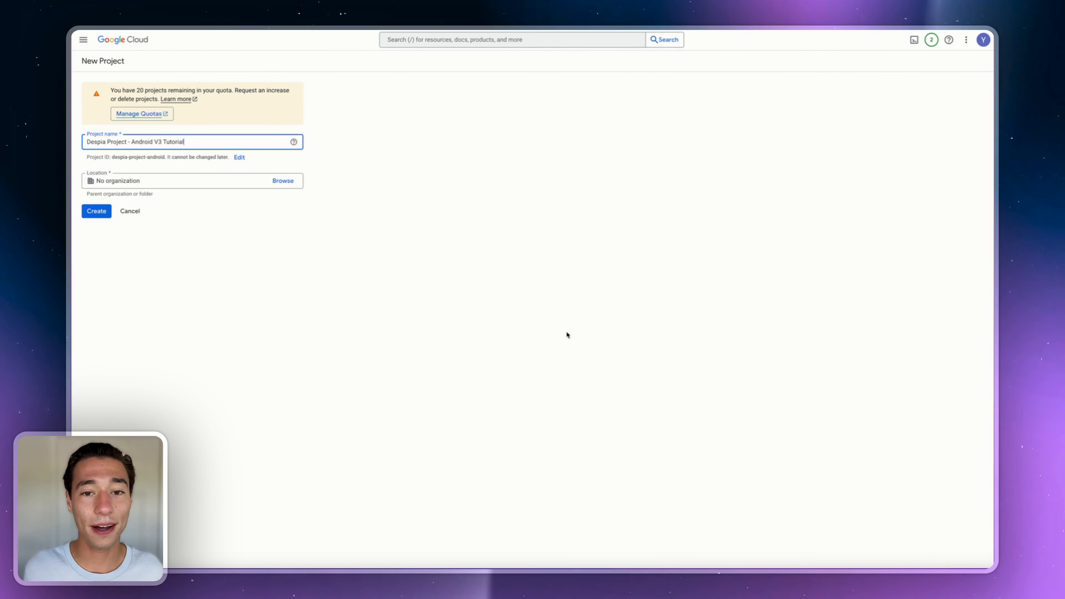
pyautogui.write('al')
pyautogui.click(347, 224)
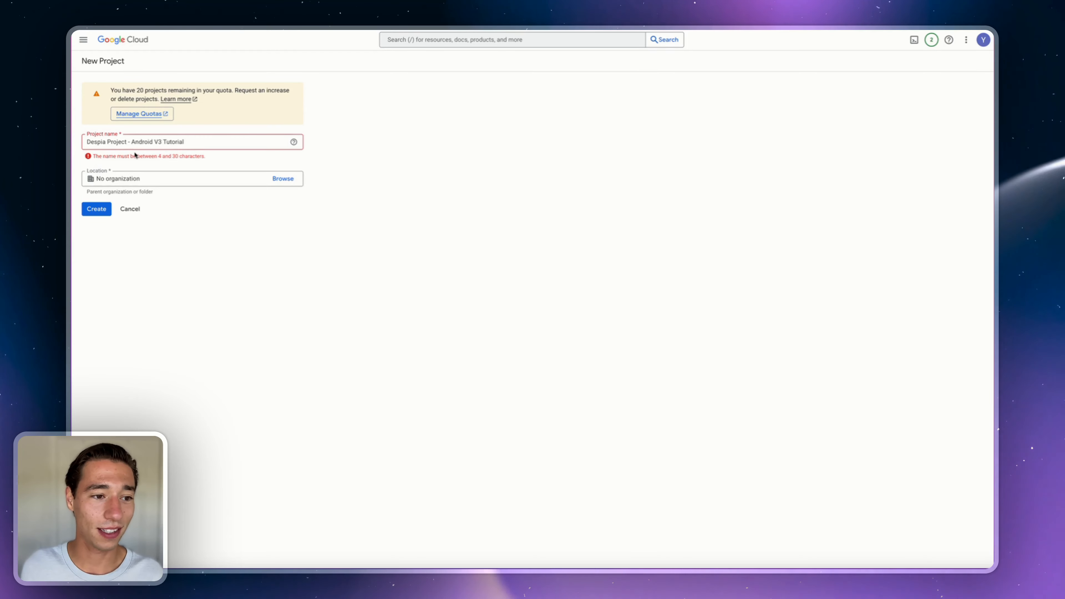
pyautogui.click(131, 142)
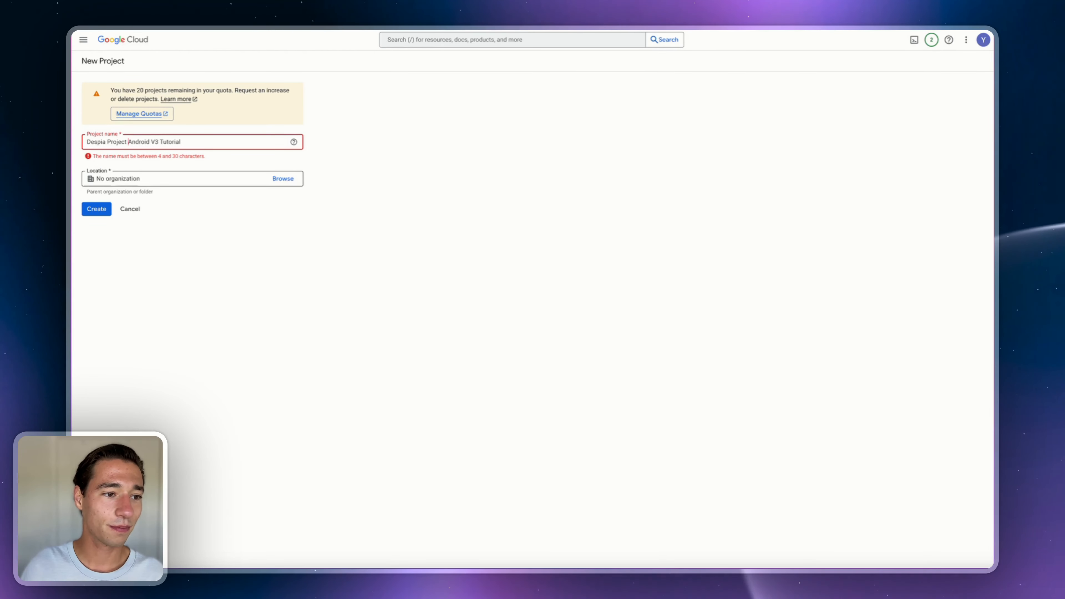
pyautogui.click(161, 141)
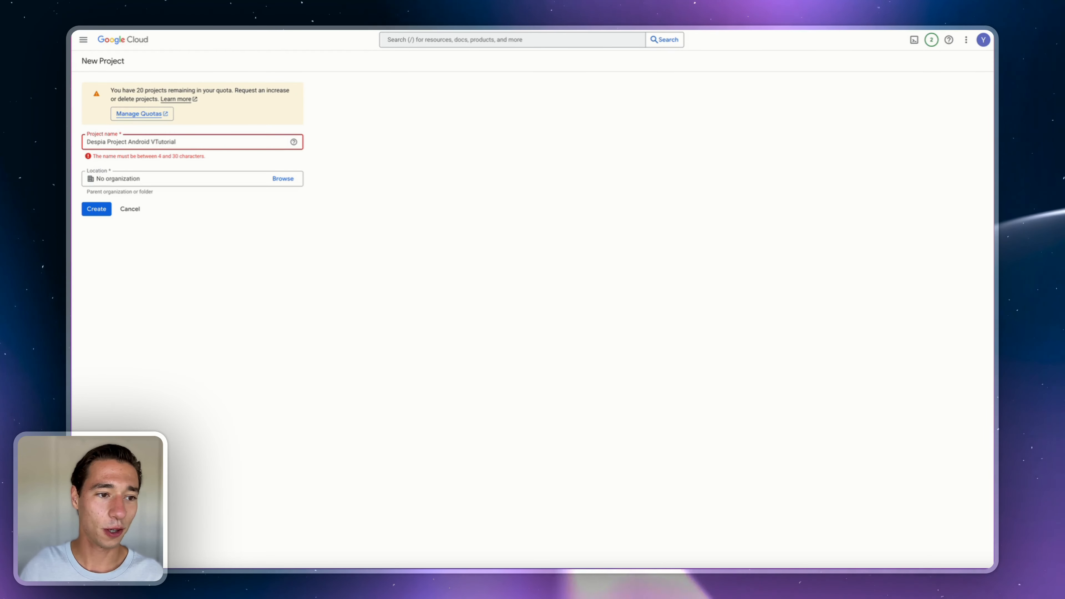
pyautogui.press('BackSpace')
pyautogui.press('BackSpace')
pyautogui.press('BackSpace')
pyautogui.doubleClick(143, 143)
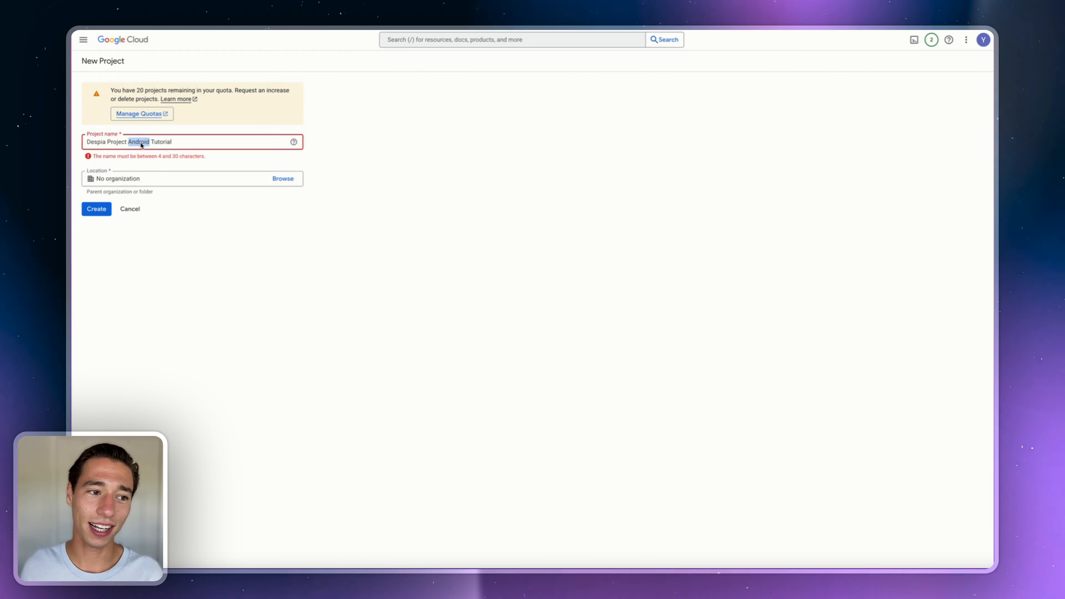
pyautogui.press('BackSpace')
pyautogui.press('BackSpace')
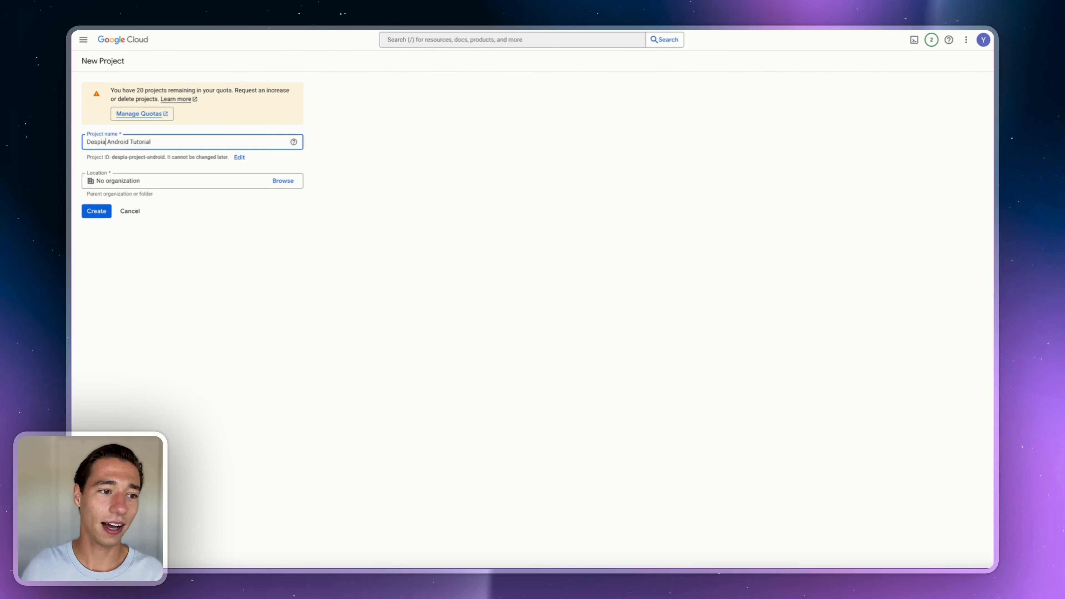
pyautogui.write('V3')
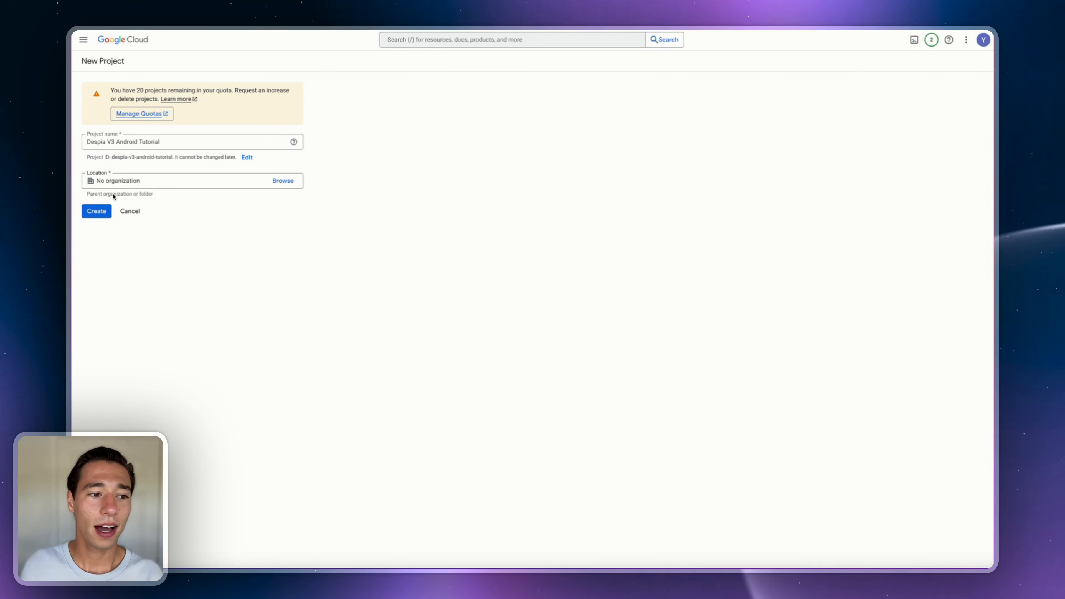
pyautogui.click(104, 213)
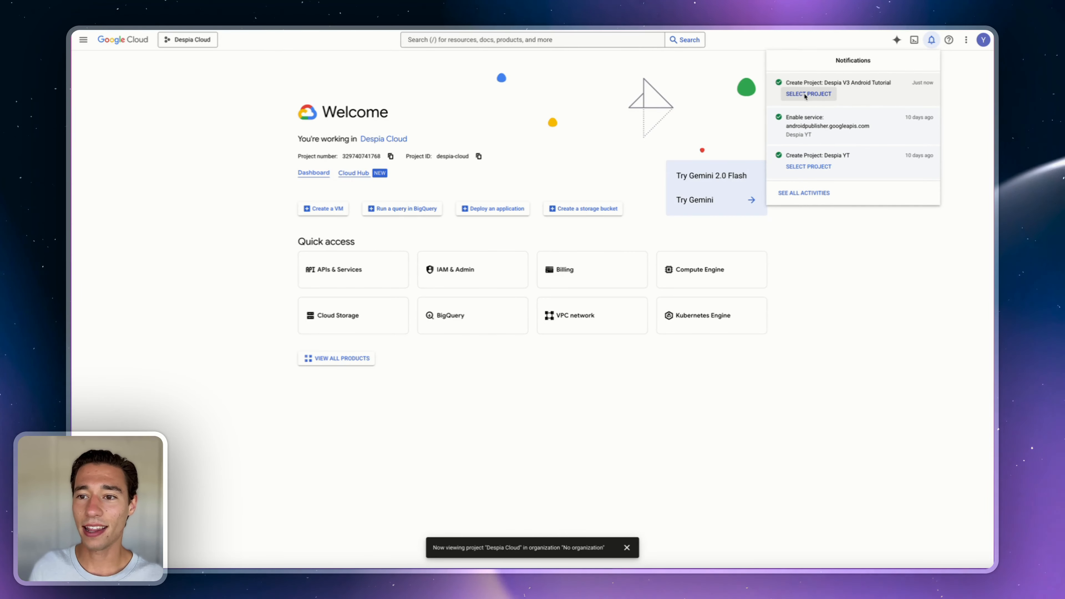
# - Switch to the Despia V3 Android Tutorial project and open its IAM & Admin page
pyautogui.click(805, 95)
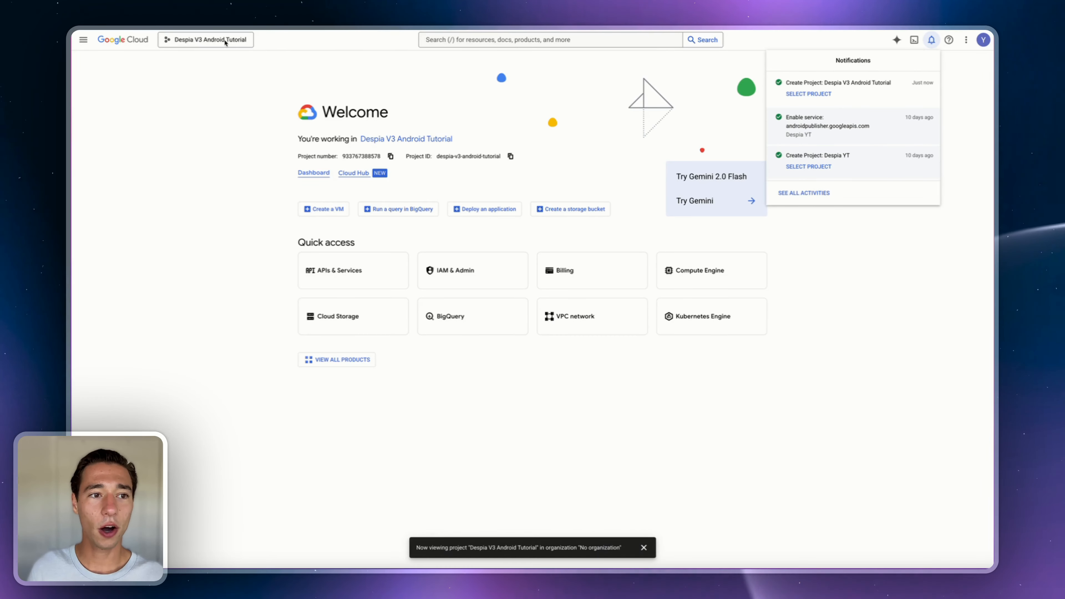
pyautogui.click(206, 40)
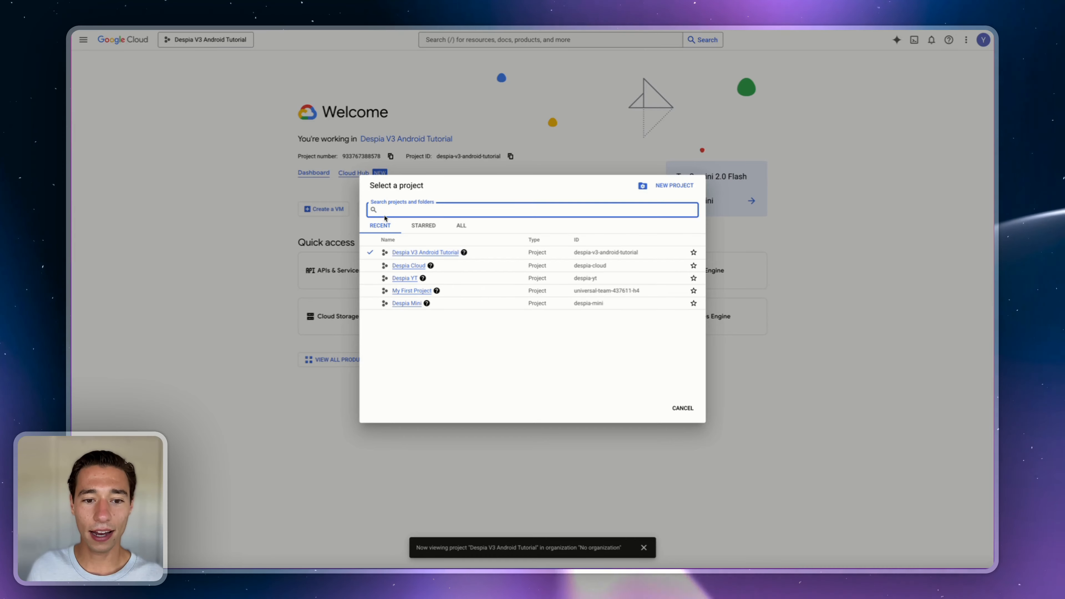
pyautogui.click(397, 253)
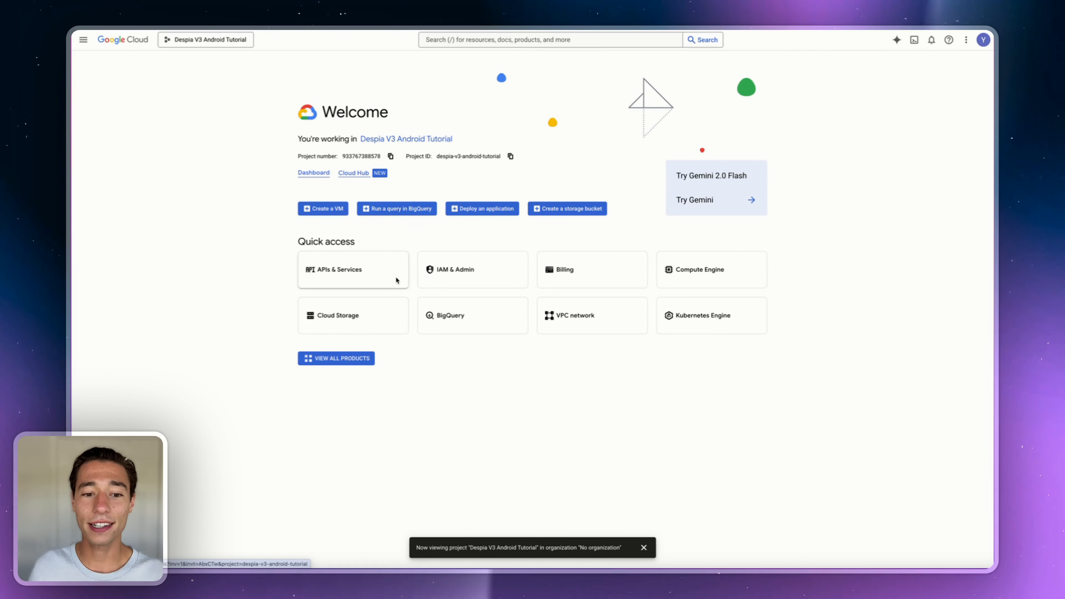
pyautogui.click(440, 273)
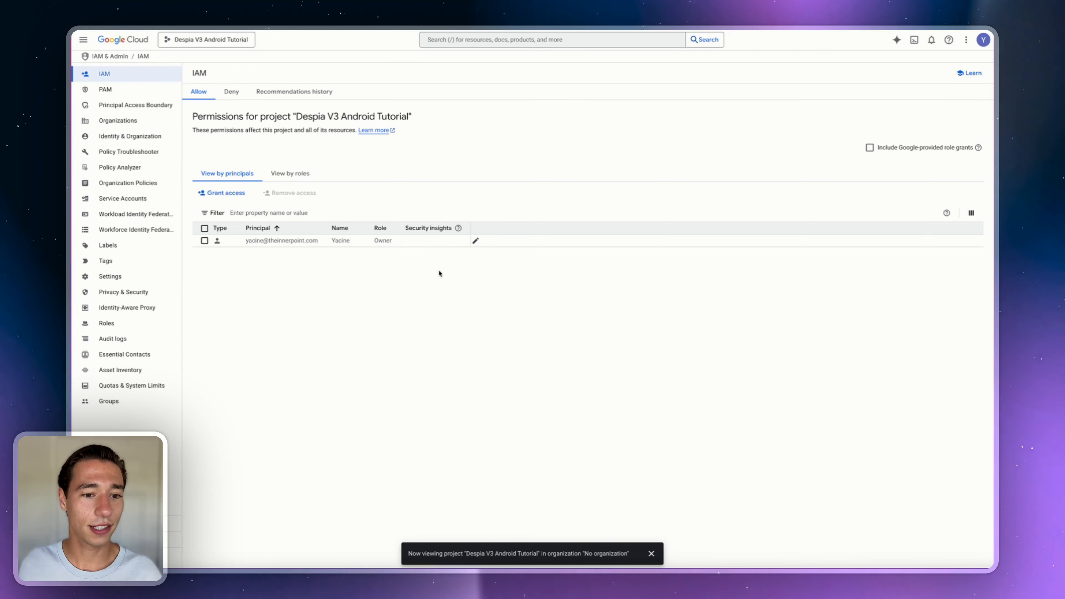
# - Create a service account named despia-projects with no description and continue
pyautogui.click(95, 200)
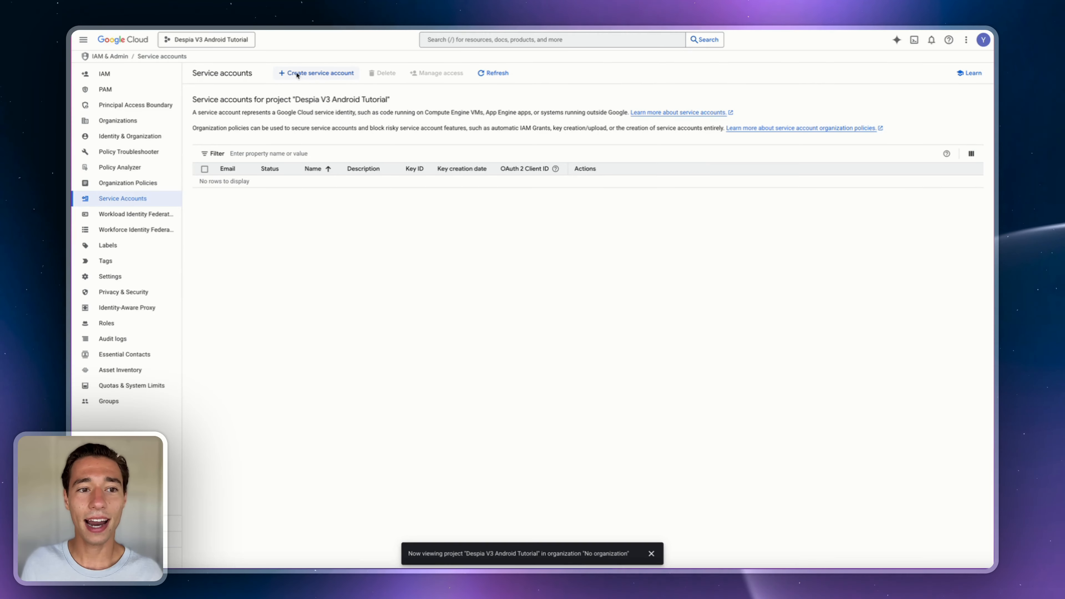
pyautogui.click(318, 73)
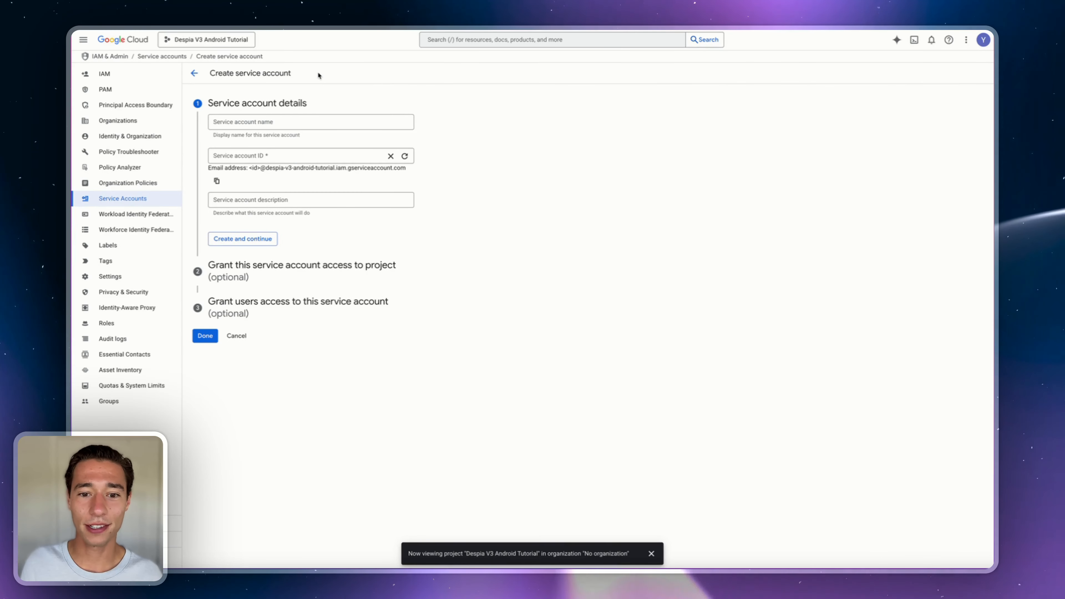
pyautogui.click(243, 120)
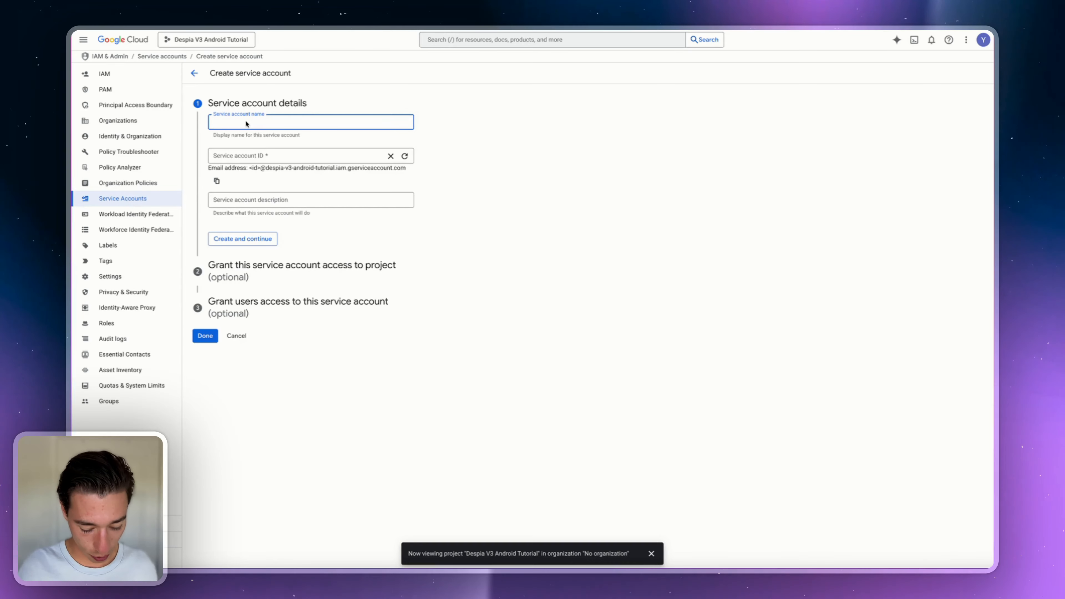
pyautogui.write('despia')
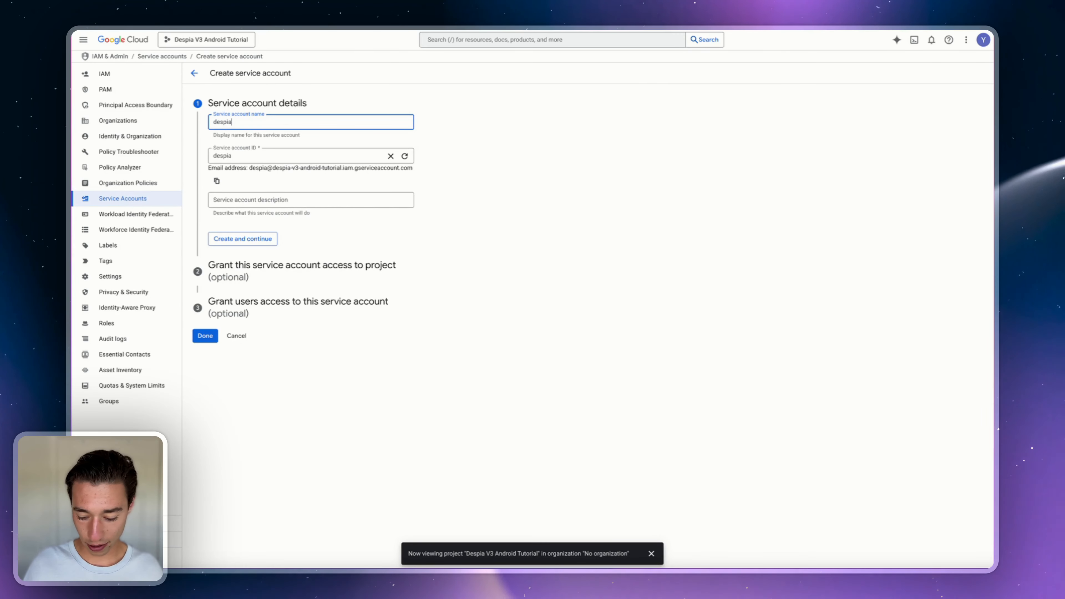
pyautogui.write('-projects')
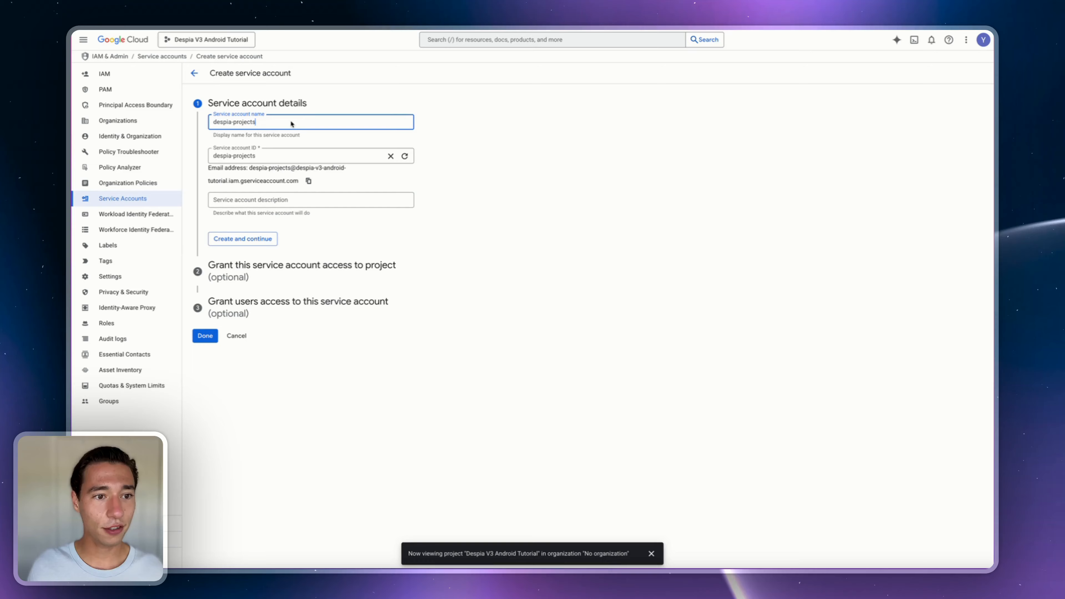
pyautogui.click(321, 93)
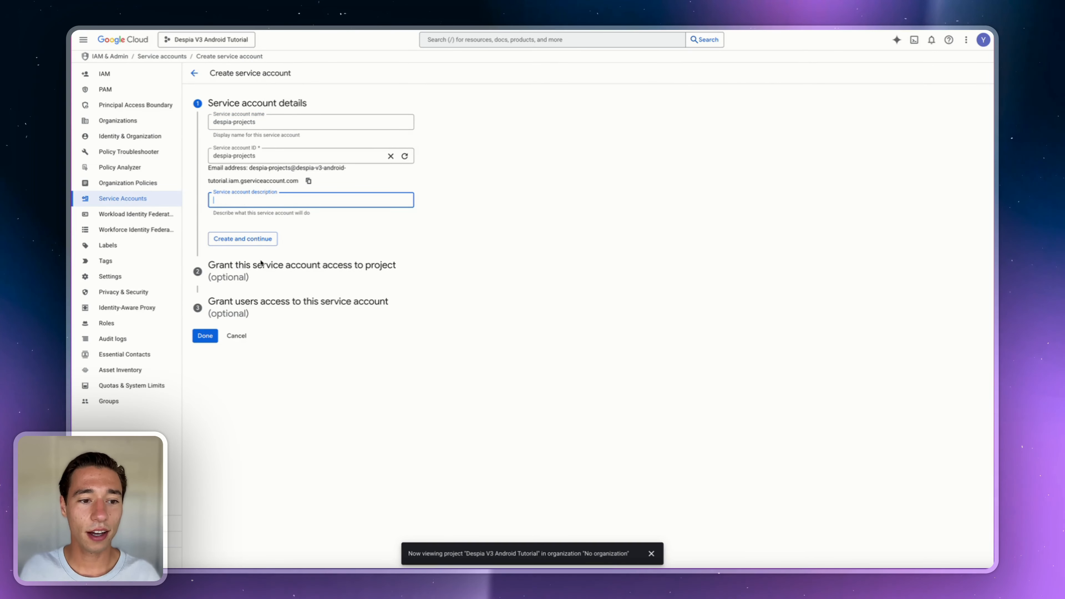
pyautogui.click(310, 218)
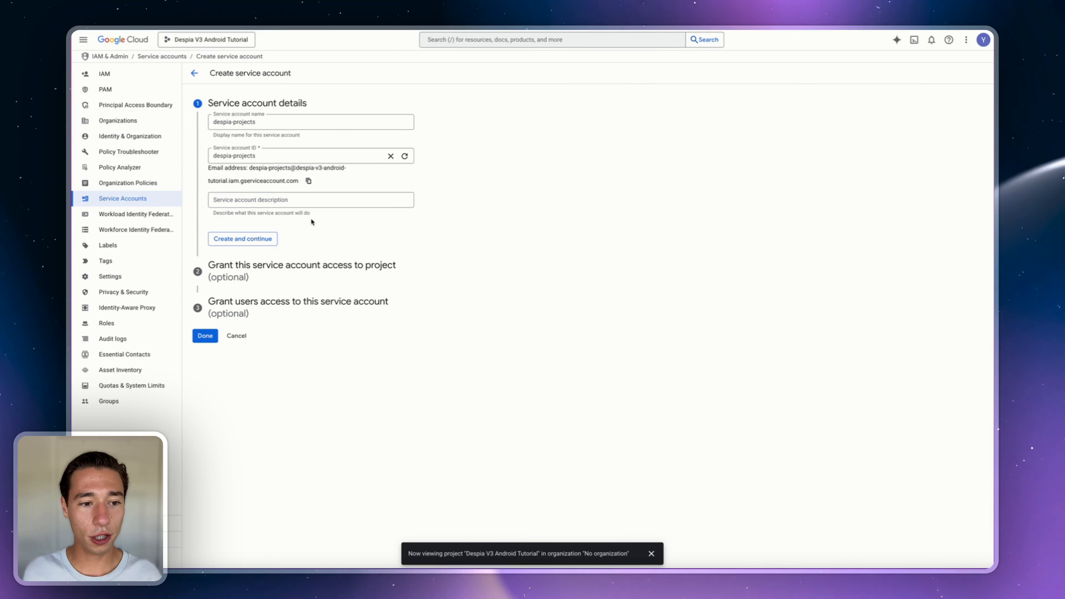
pyautogui.click(257, 239)
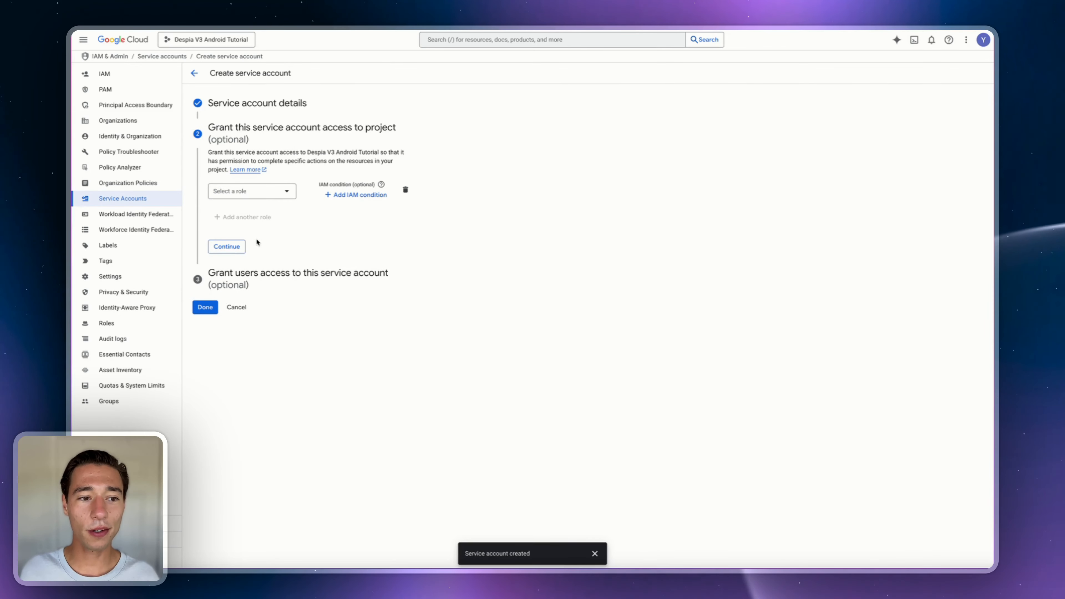
# - Grant despia-projects the Service Account User role on the project and continue
pyautogui.click(247, 192)
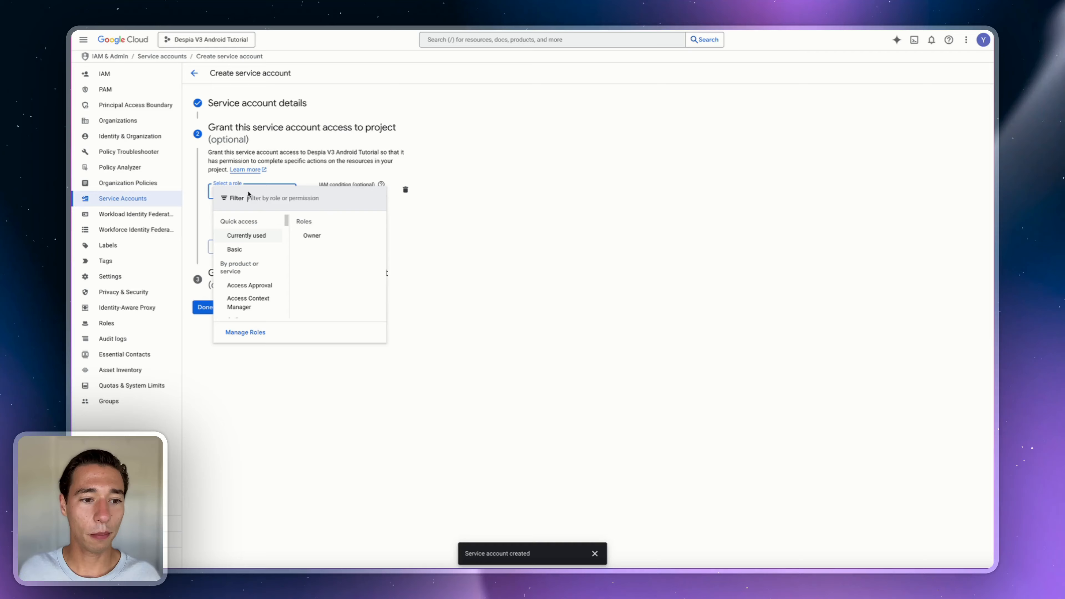
pyautogui.click(262, 199)
pyautogui.write('Service ')
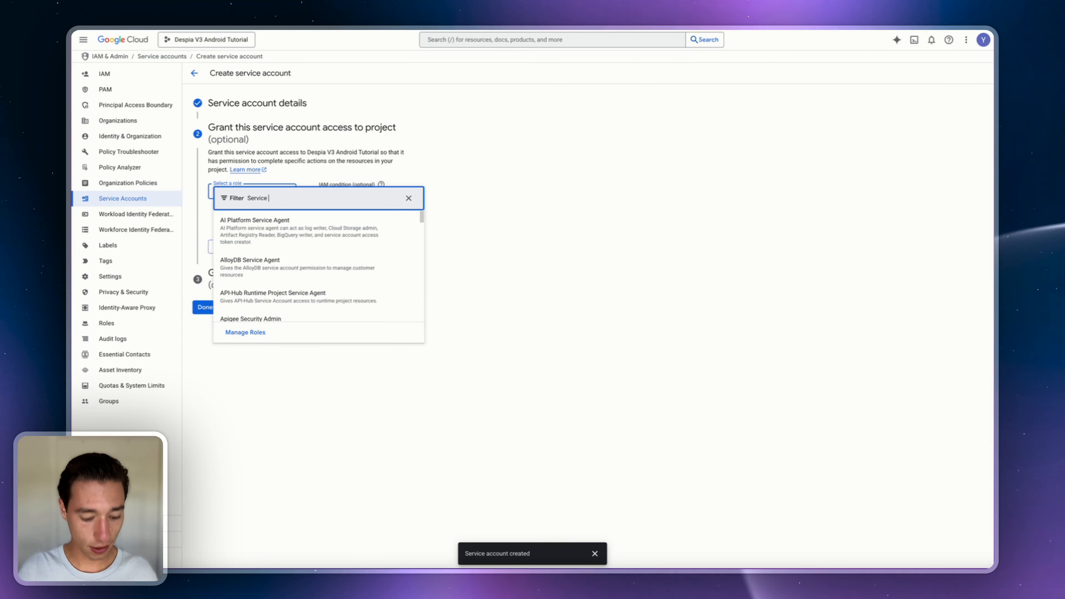
pyautogui.write('Acco')
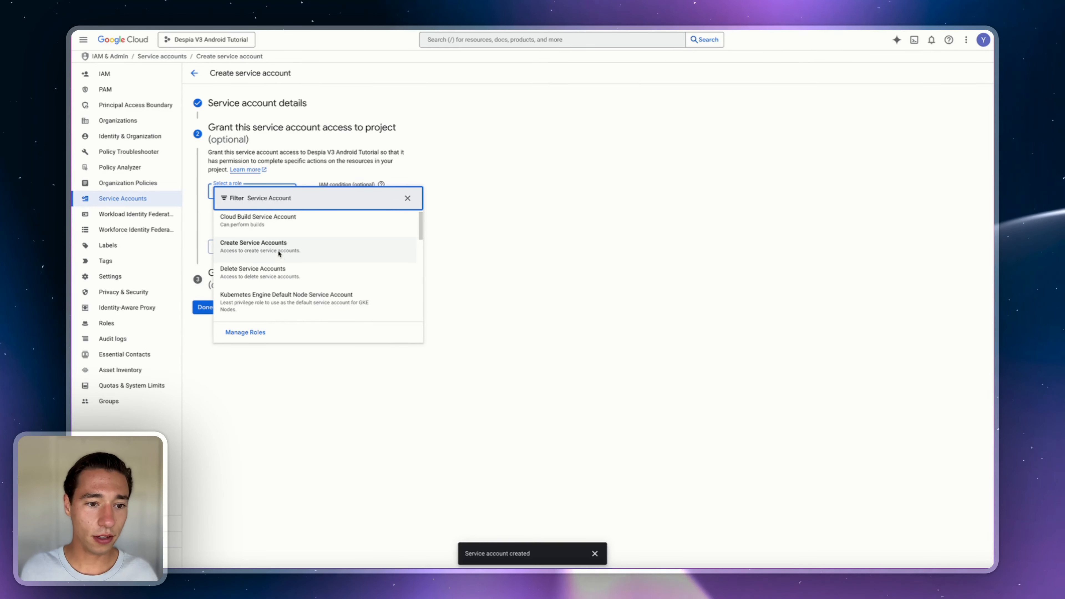
pyautogui.write('unt')
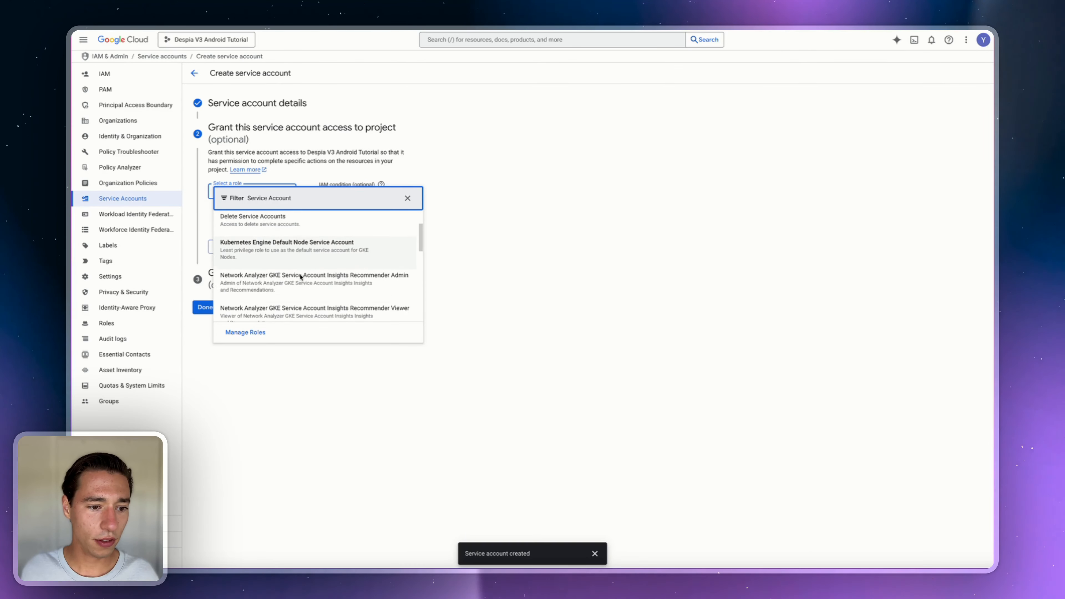
pyautogui.scroll(-1, 299, 278)
pyautogui.write('User')
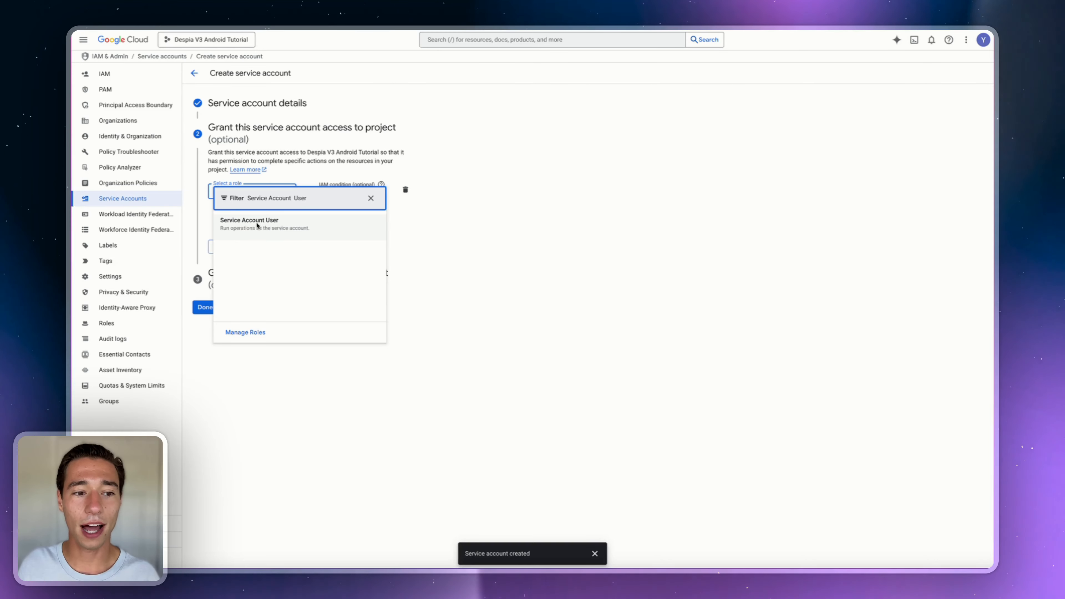
pyautogui.click(250, 232)
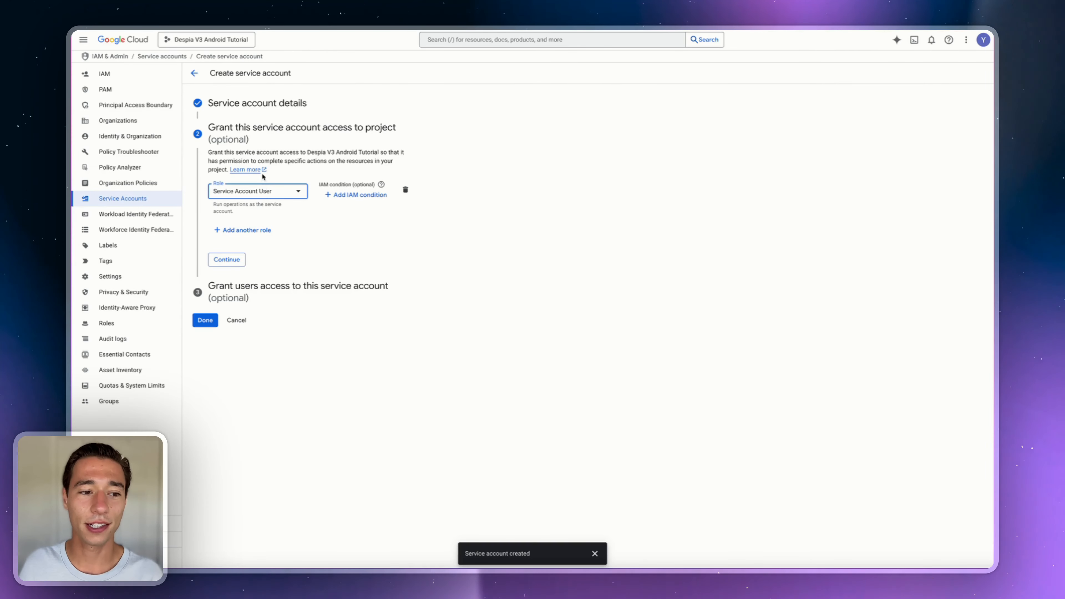
pyautogui.click(227, 260)
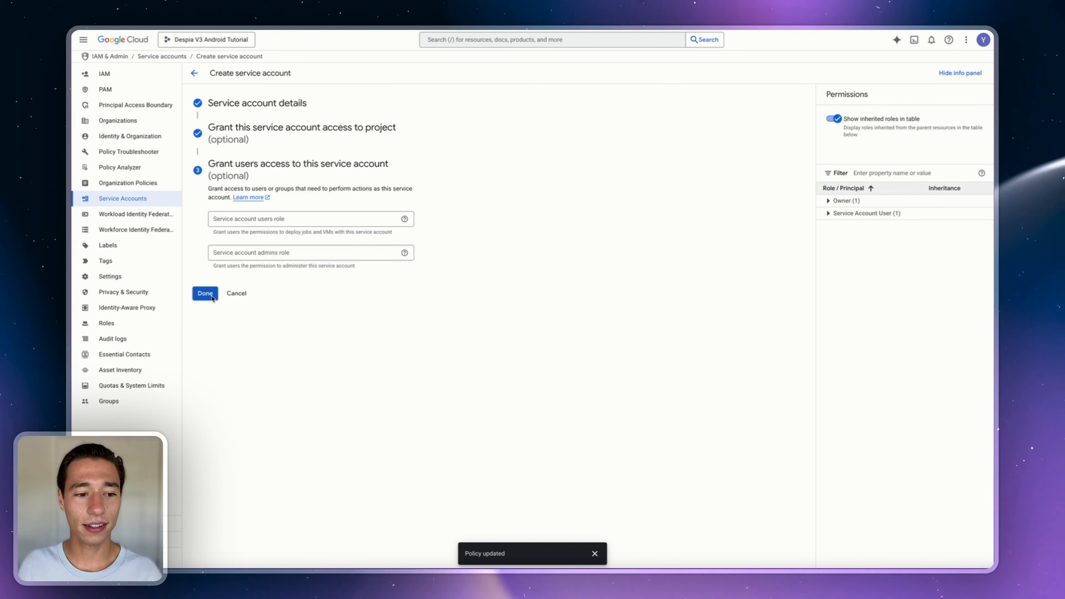
# - Finish the despia-projects service account, copy its email address, and open its Keys tab
pyautogui.click(200, 294)
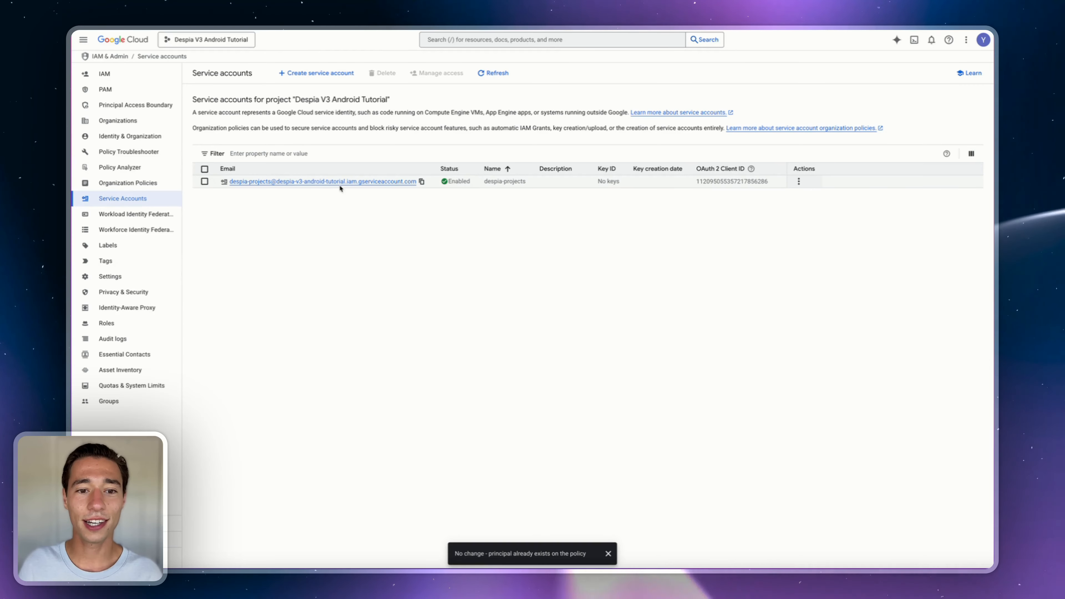
pyautogui.click(421, 182)
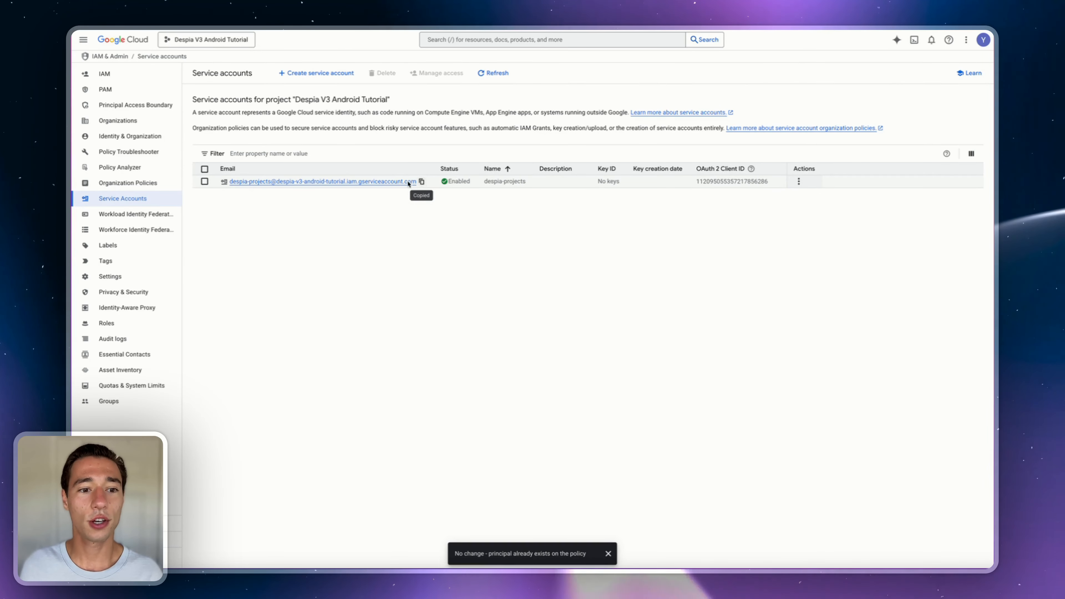
pyautogui.click(355, 182)
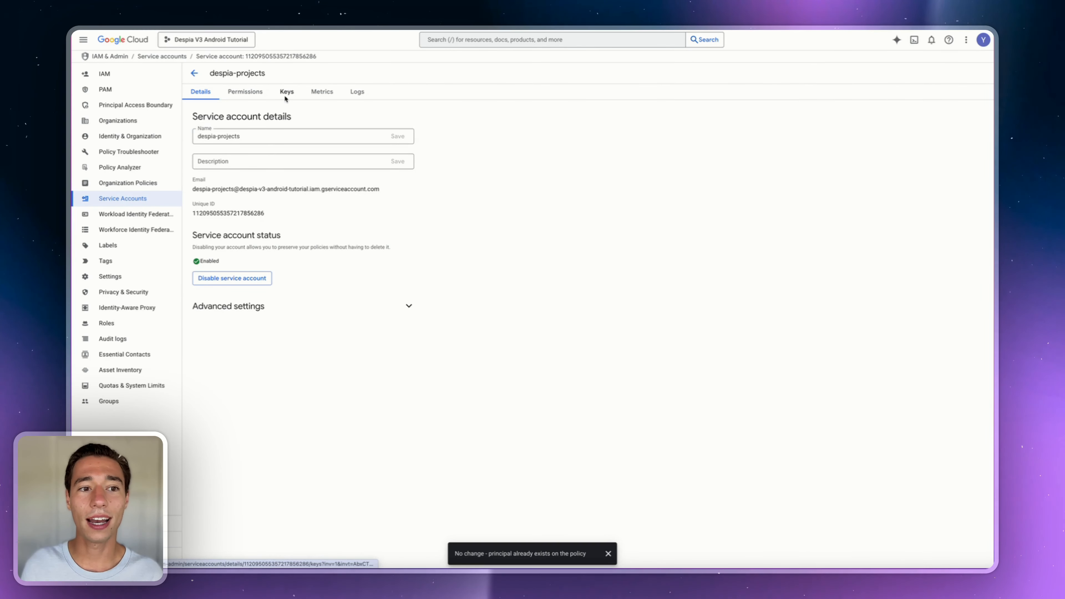
pyautogui.click(287, 92)
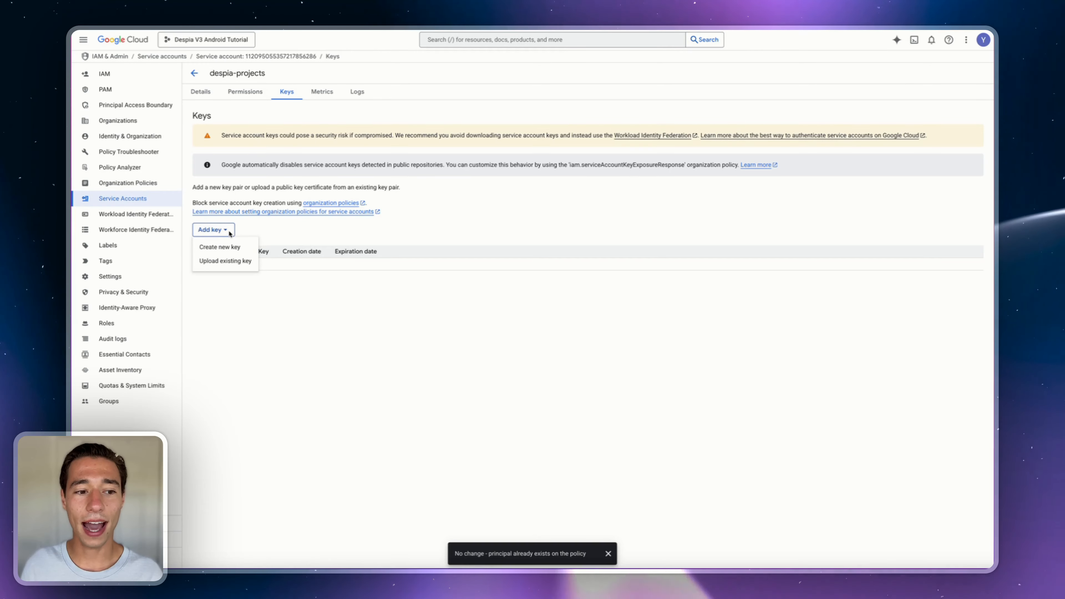
# - Generate and download a new JSON private key for the despia-projects service account
pyautogui.click(219, 247)
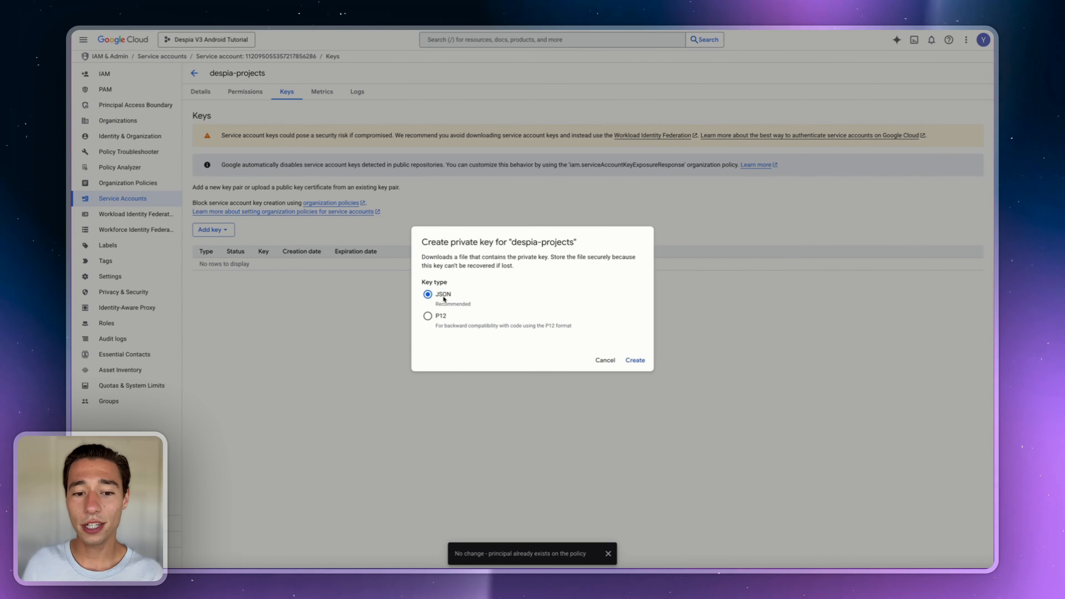
pyautogui.click(636, 360)
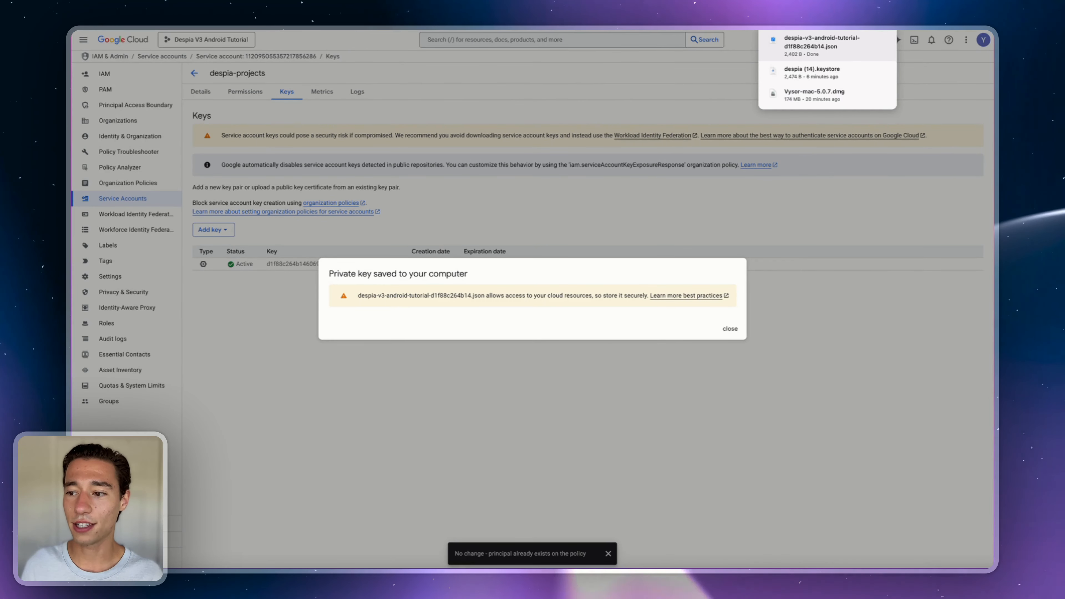
pyautogui.click(730, 329)
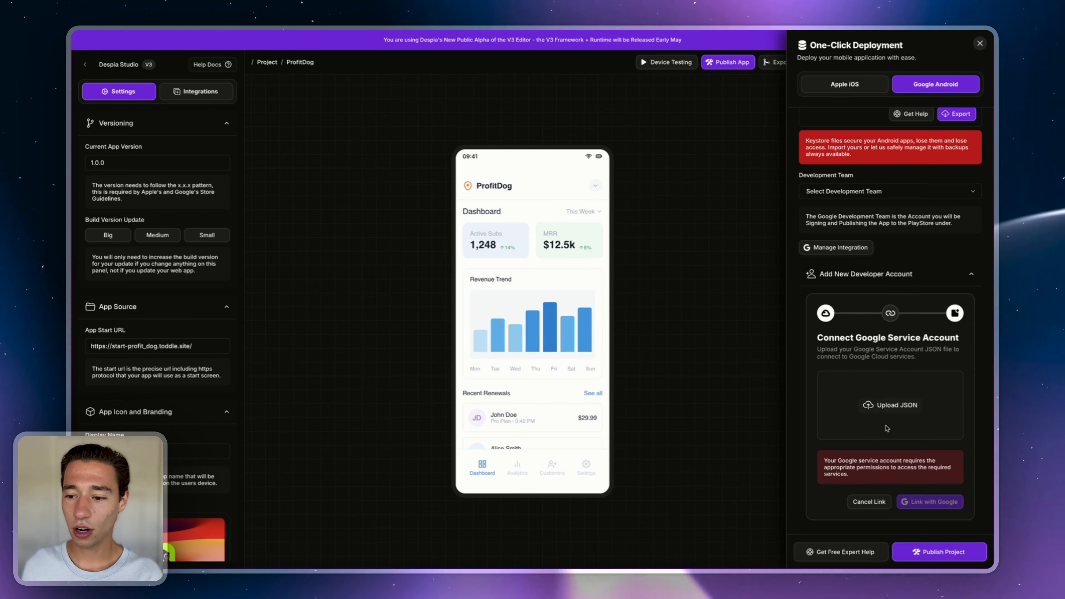
# - Upload the downloaded service account JSON key file into Despia Studio's Connect Google Service Account step
pyautogui.click(888, 406)
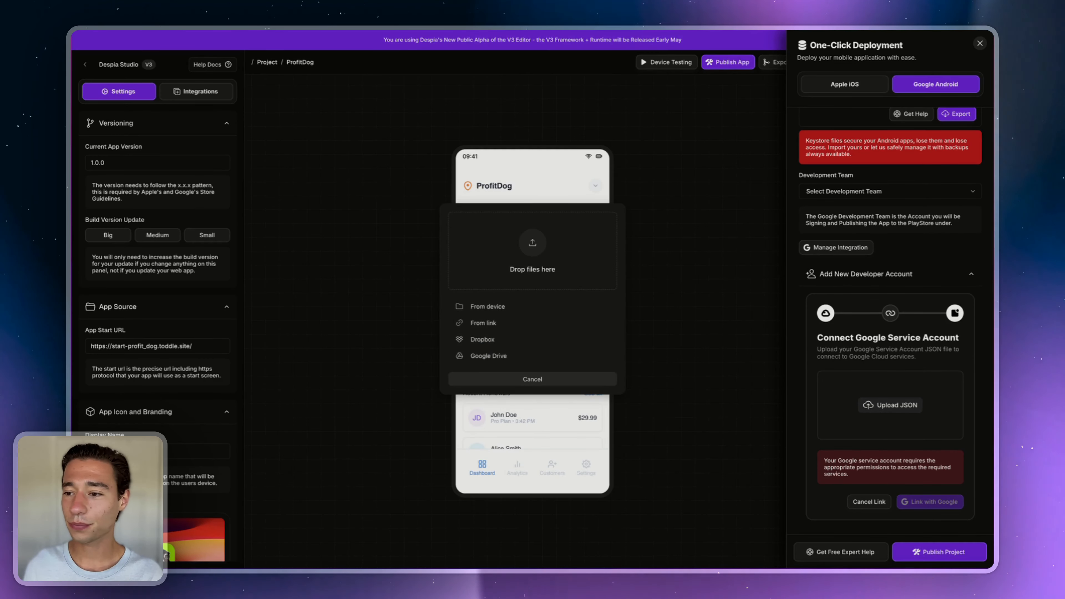
pyautogui.moveTo(931, 249); pyautogui.dragTo(570, 253)
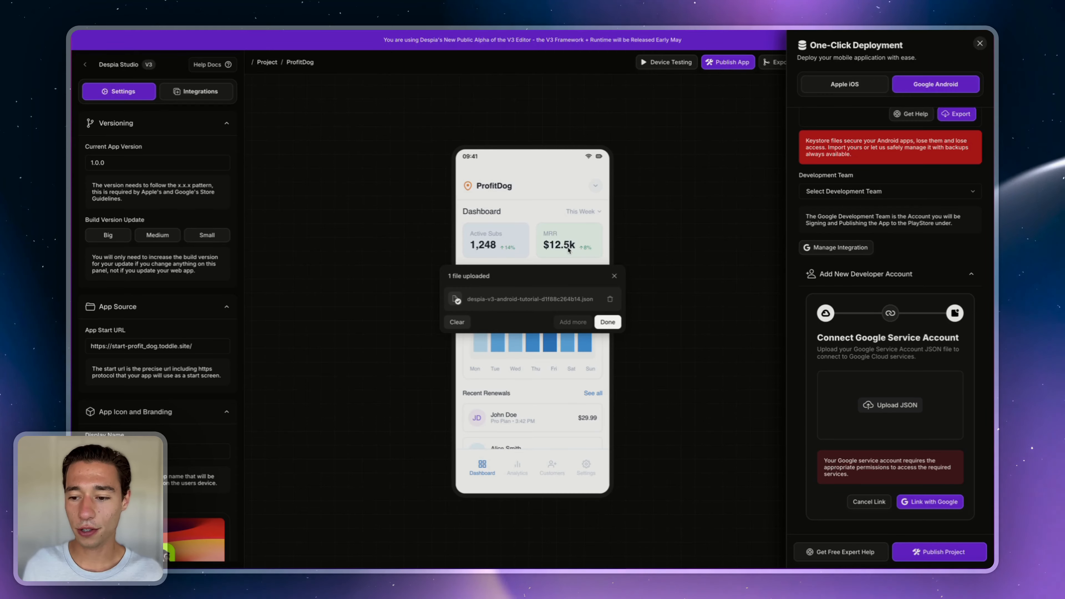
pyautogui.click(609, 324)
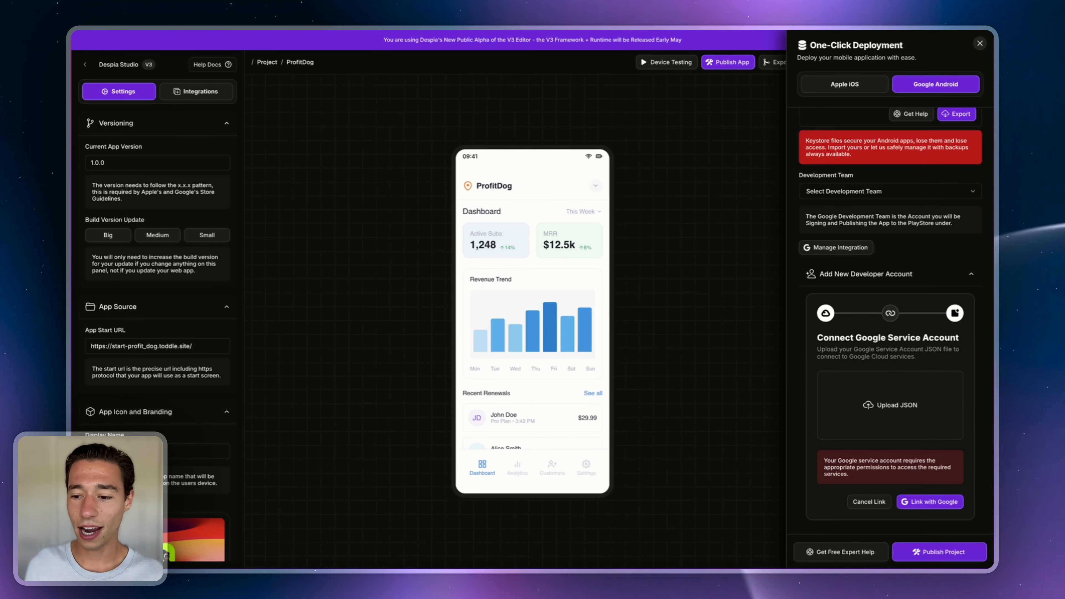
# - Link the service account with Google, select the despia-v3-android-tutorial development team, and open Manage Integration
pyautogui.click(926, 503)
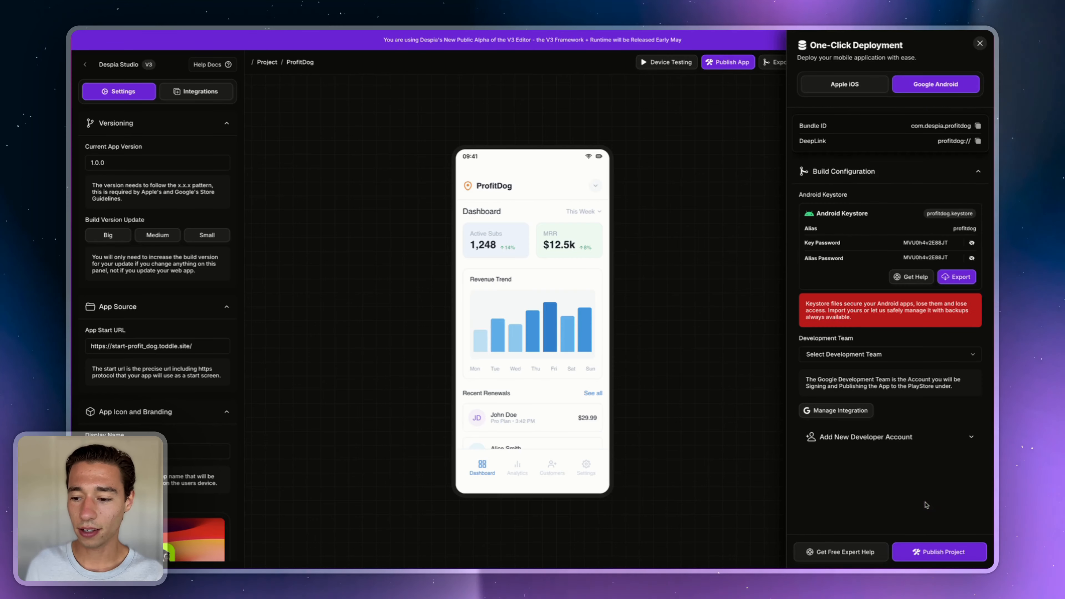
pyautogui.click(850, 356)
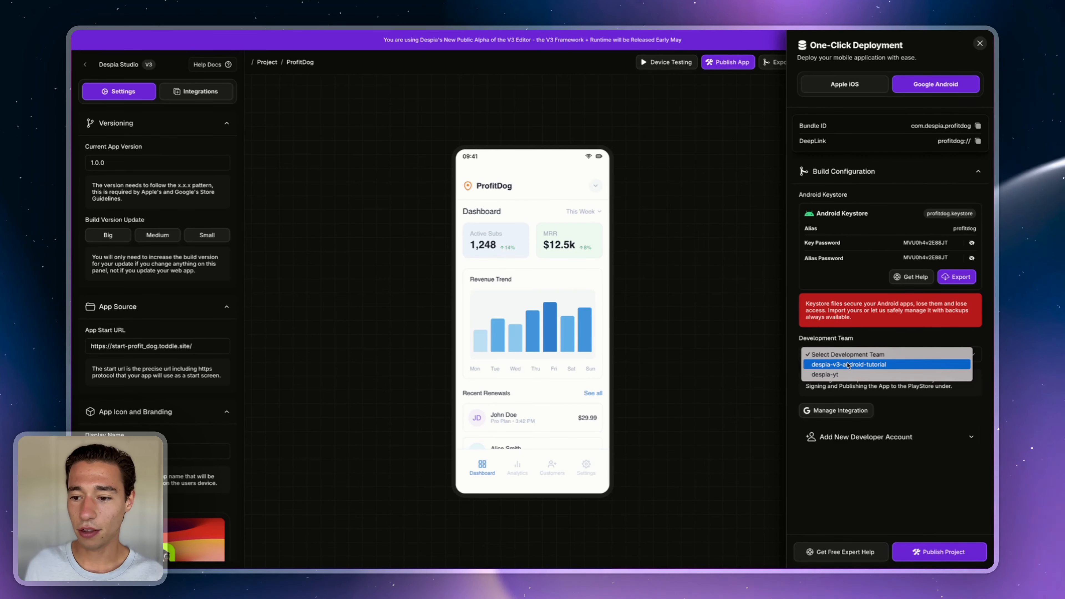
pyautogui.click(873, 364)
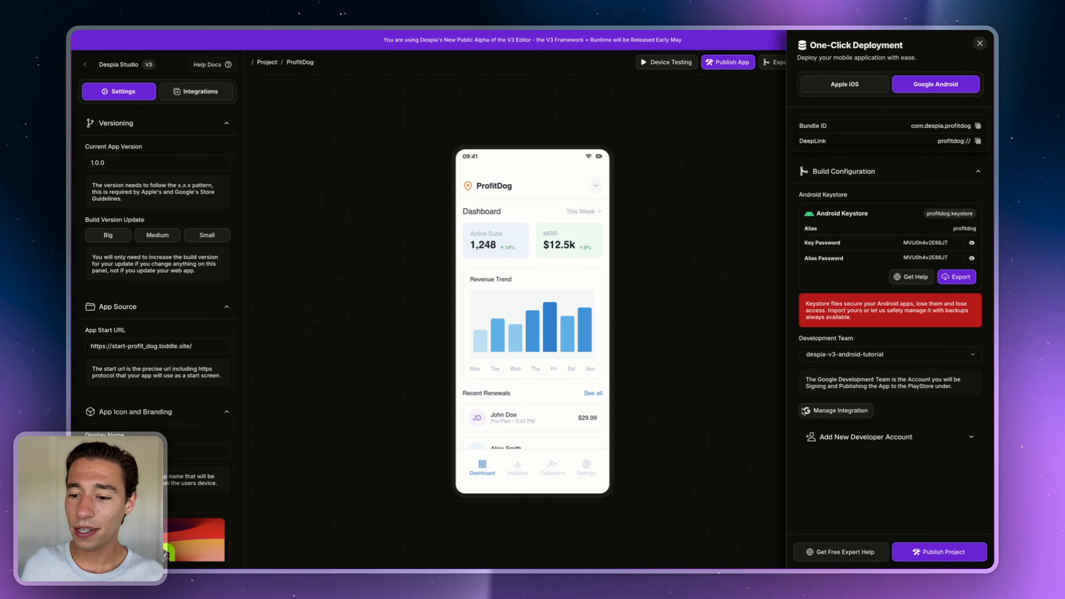
pyautogui.click(824, 413)
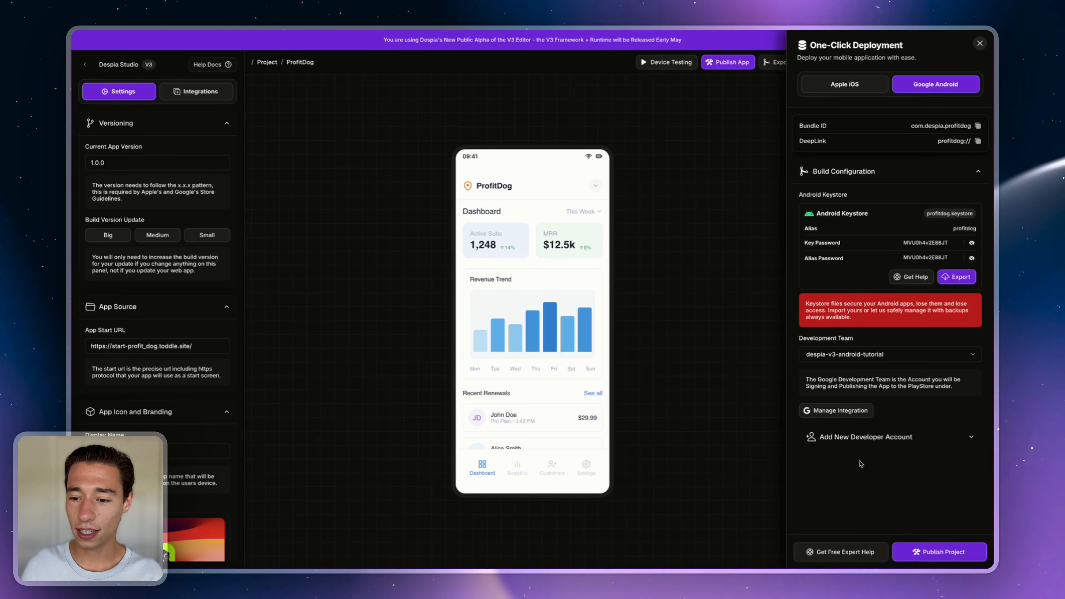
pyautogui.click(835, 410)
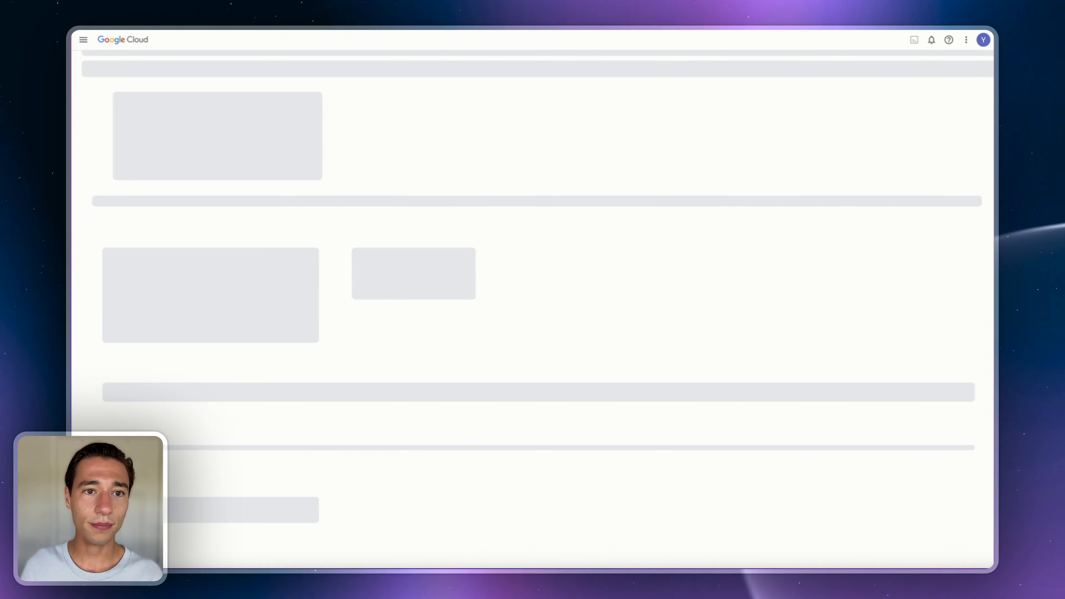
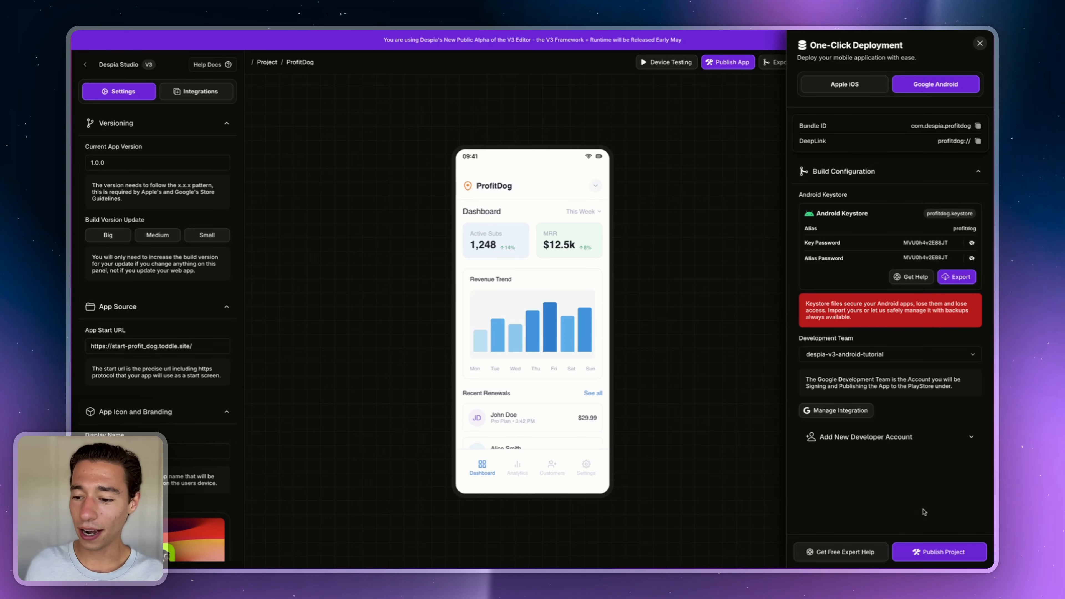
# - Publish the ProfitDog project for Google Android, retrying once, until the build starts
pyautogui.click(924, 554)
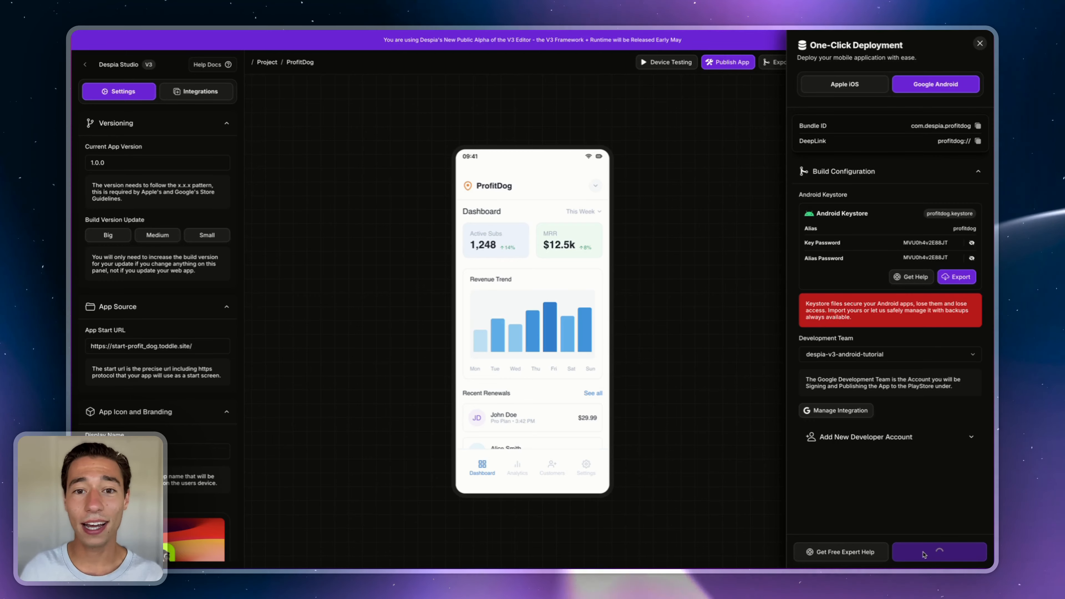
pyautogui.click(924, 555)
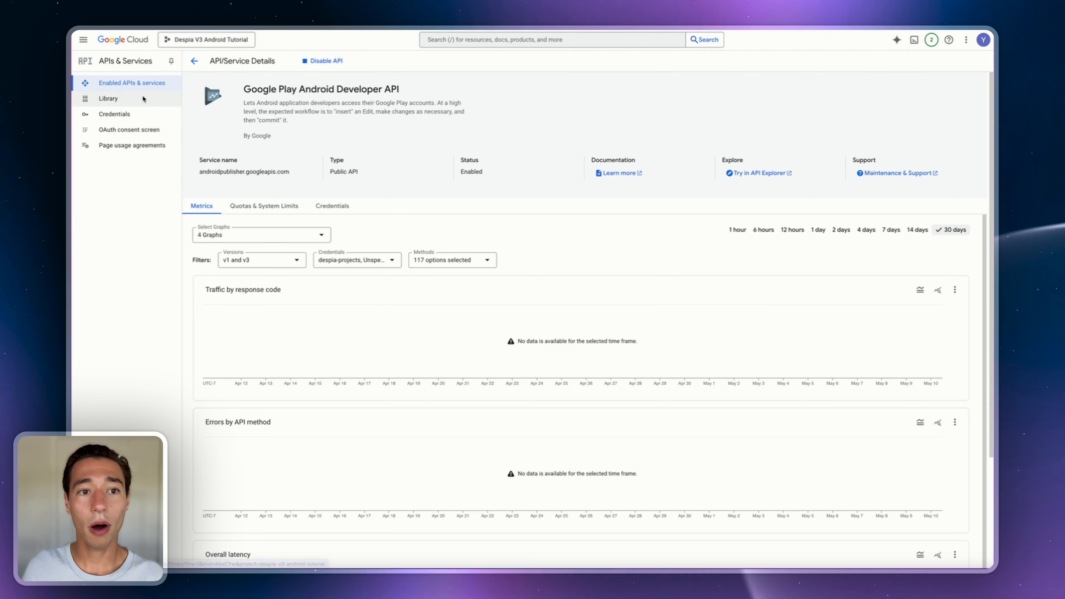
# - Copy the service account's e-mail from IAM & Admin > Service Accounts
pyautogui.click(83, 40)
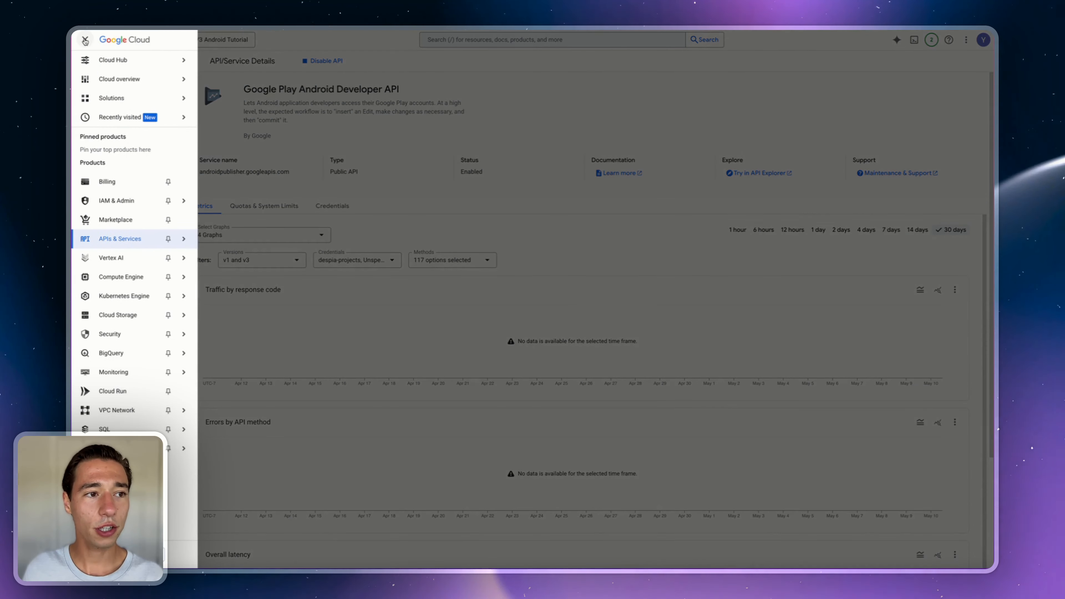
pyautogui.click(107, 199)
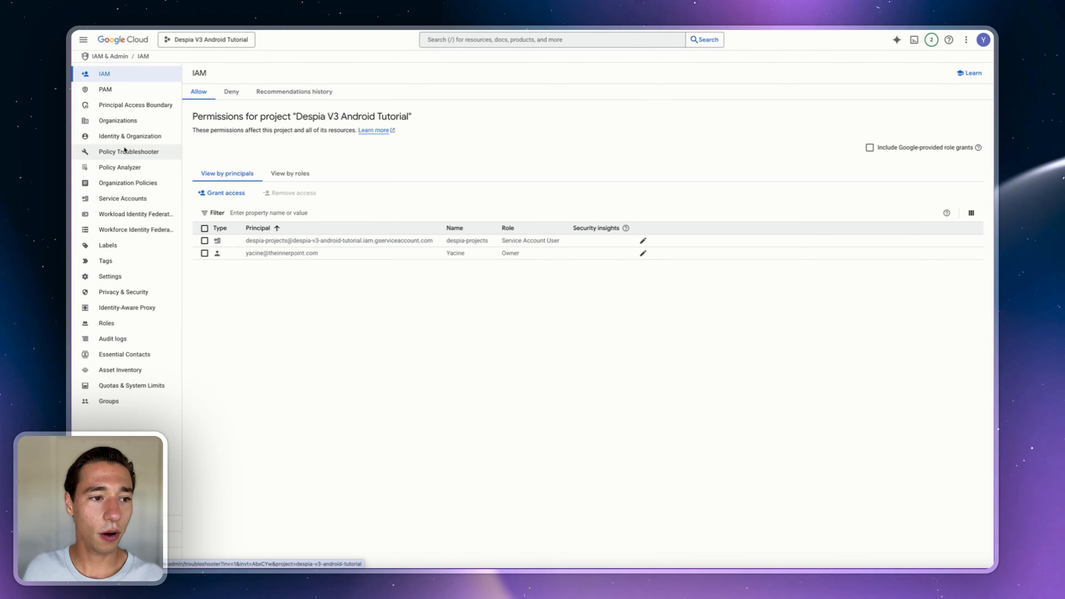
pyautogui.click(122, 198)
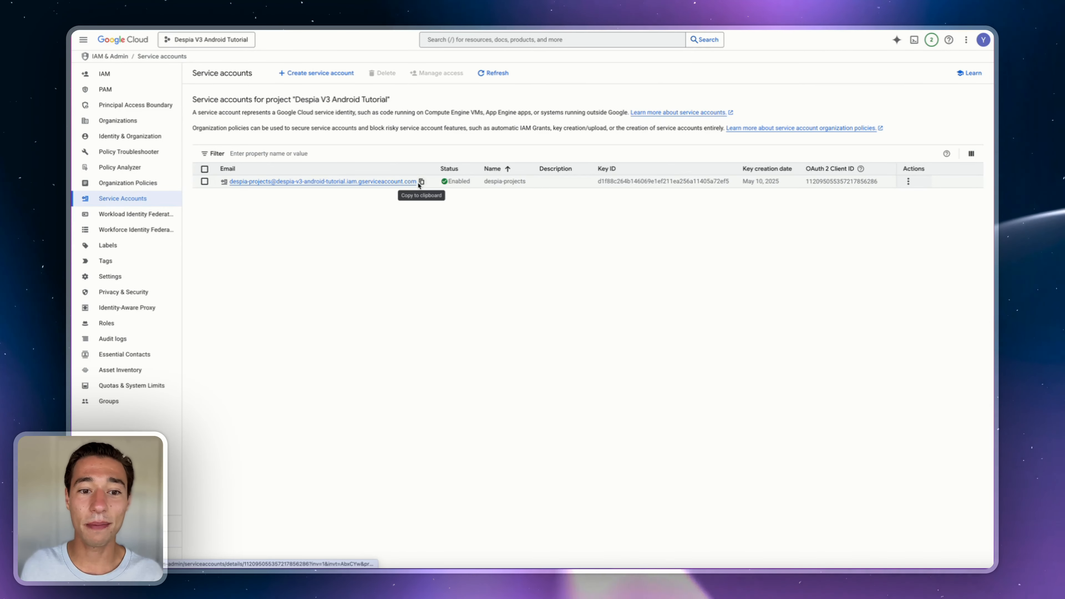
pyautogui.click(422, 182)
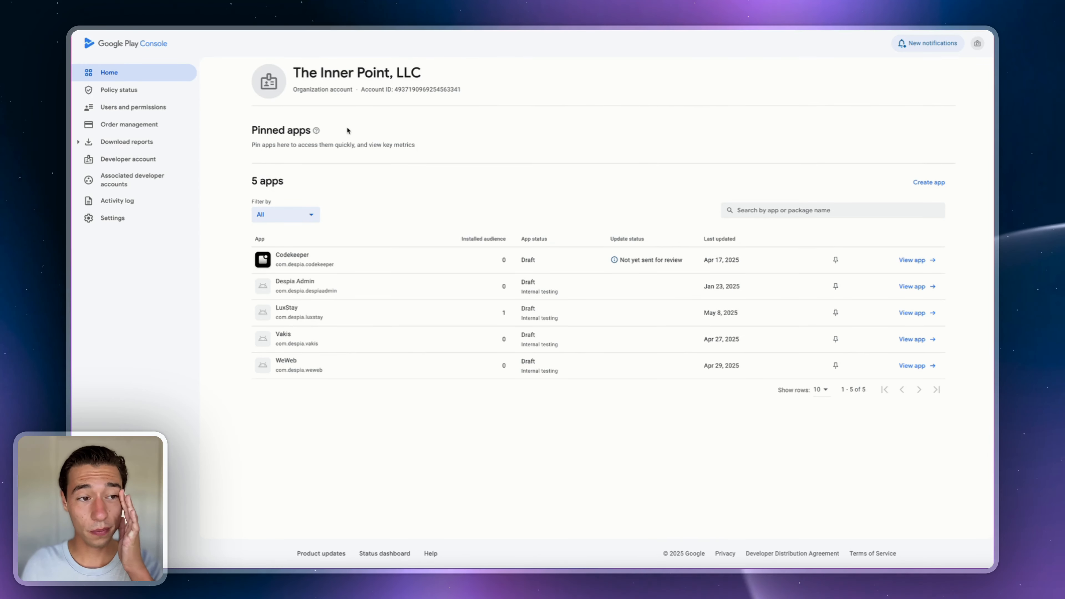
# - Start a new user invitation in Users and permissions with the pasted service account e-mail
pyautogui.click(110, 108)
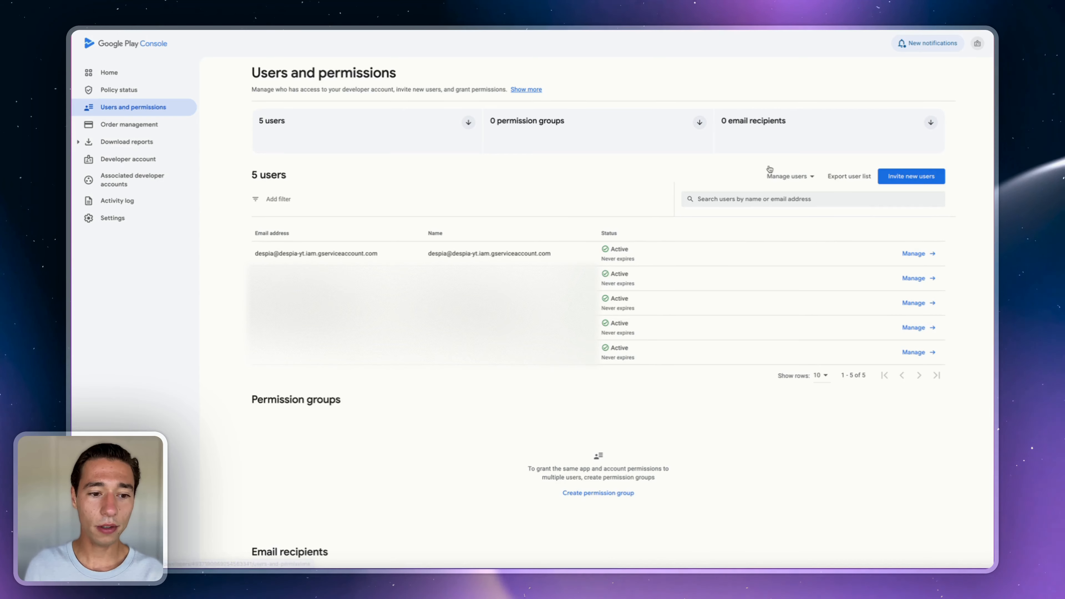
pyautogui.click(909, 179)
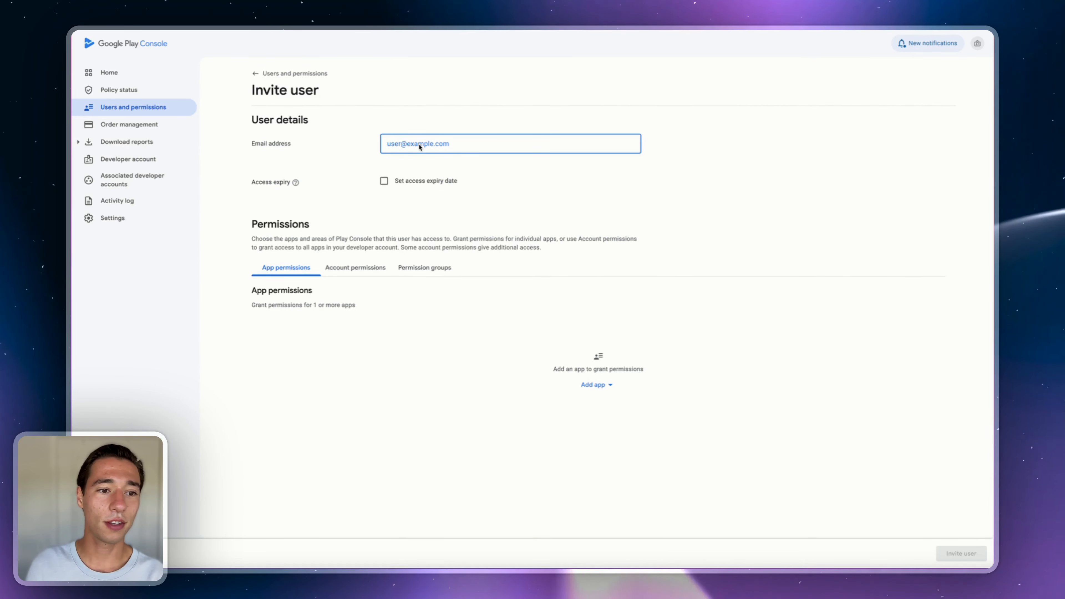
pyautogui.press('super+v')
pyautogui.click(795, 77)
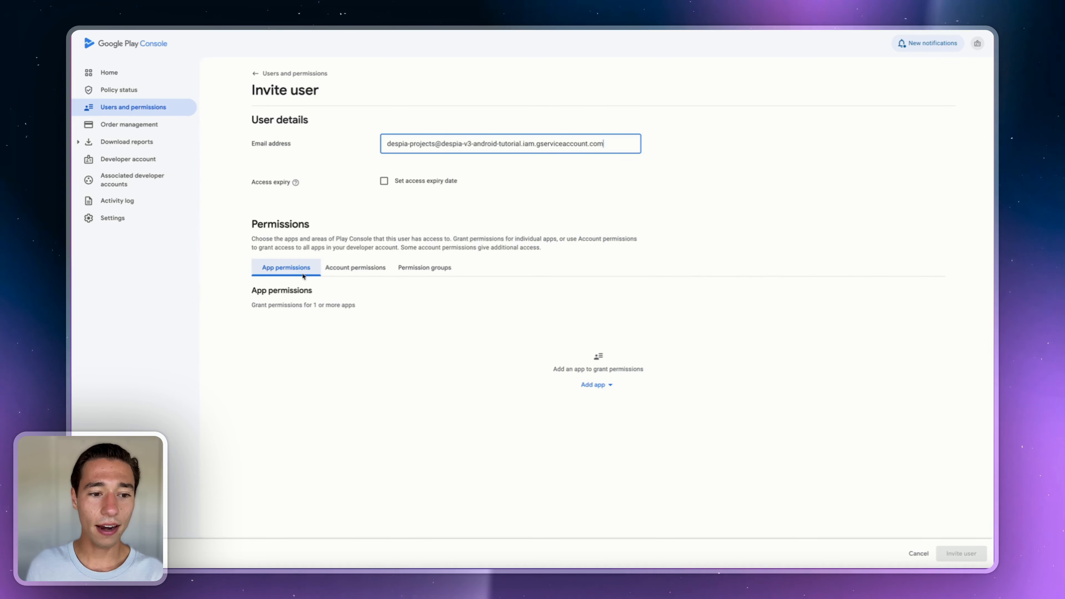
# - Grant the invitee Admin (all permissions) account access and send the invite
pyautogui.click(363, 272)
pyautogui.click(385, 319)
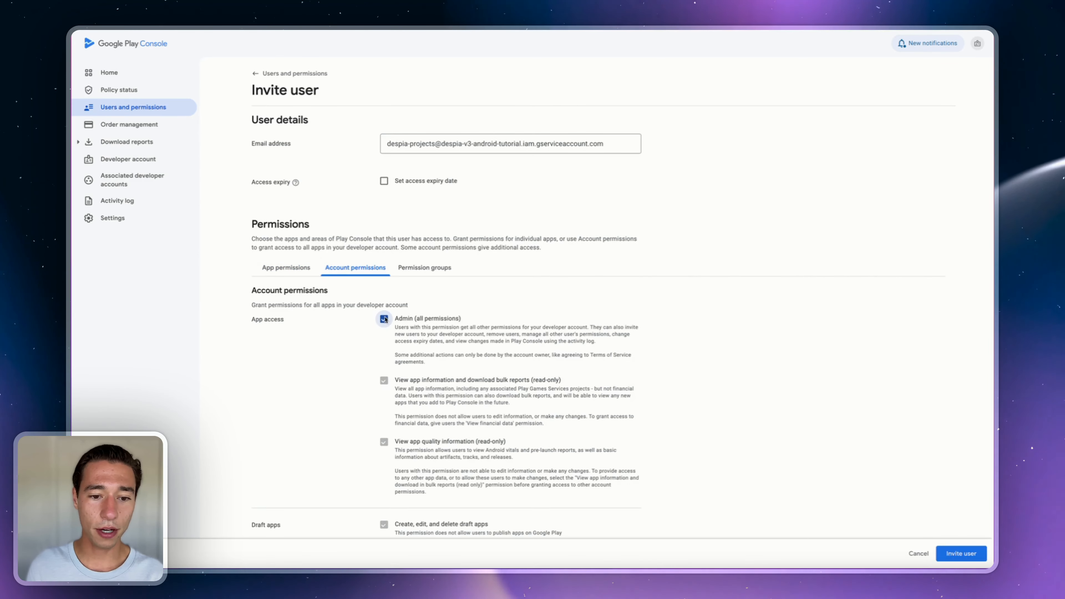
pyautogui.click(428, 267)
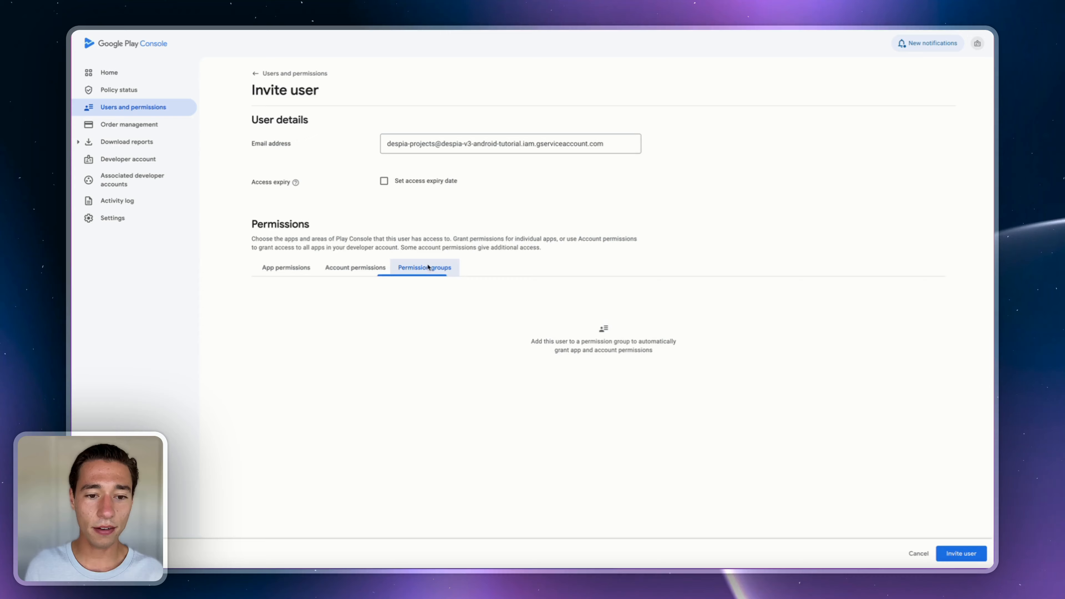
pyautogui.click(353, 272)
pyautogui.click(289, 275)
pyautogui.click(357, 270)
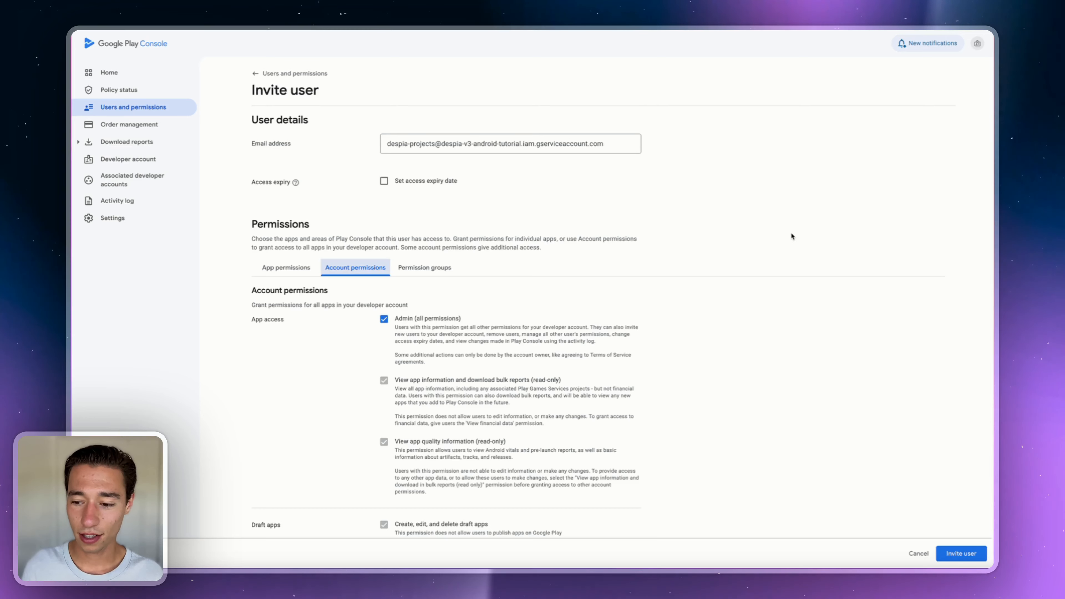
pyautogui.scroll(-5, 792, 237)
pyautogui.click(963, 554)
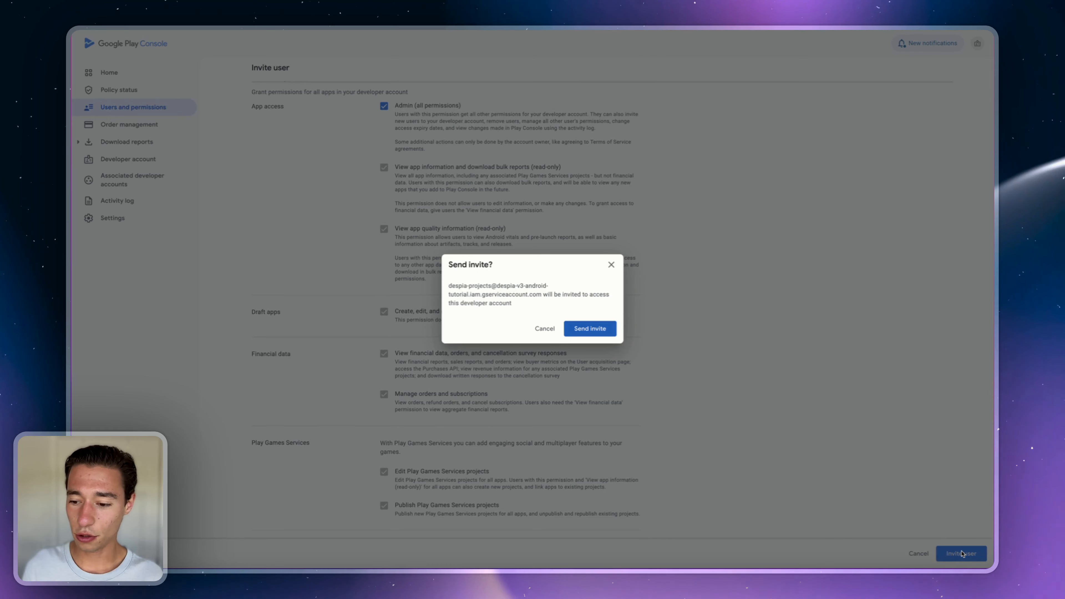
pyautogui.click(589, 329)
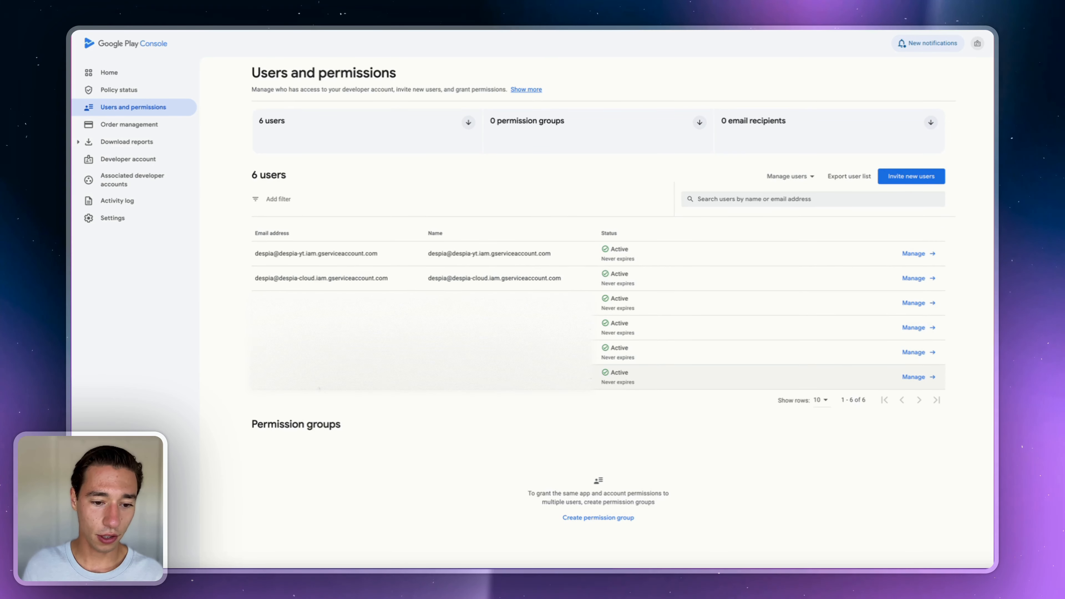
# - Open the service account user's details and review its account permissions
pyautogui.click(420, 376)
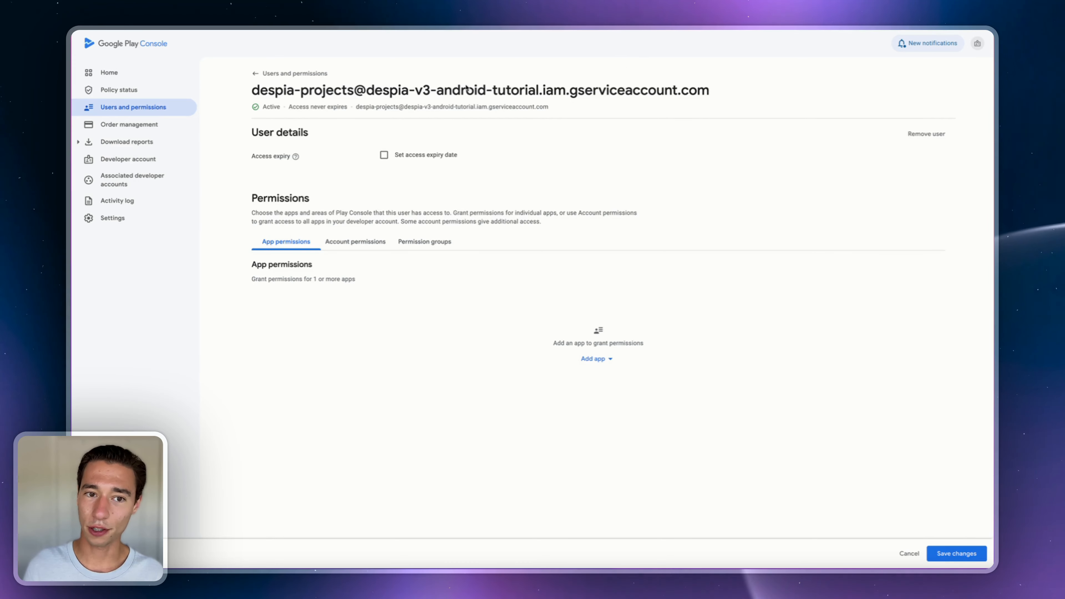
pyautogui.tripleClick(414, 90)
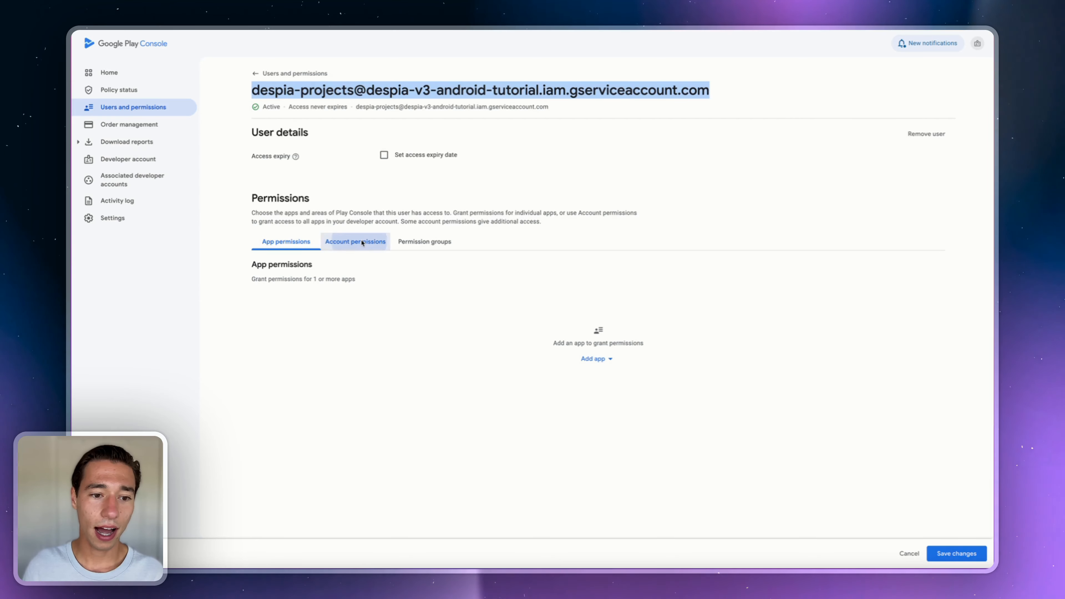
pyautogui.click(353, 246)
pyautogui.click(313, 247)
pyautogui.click(438, 230)
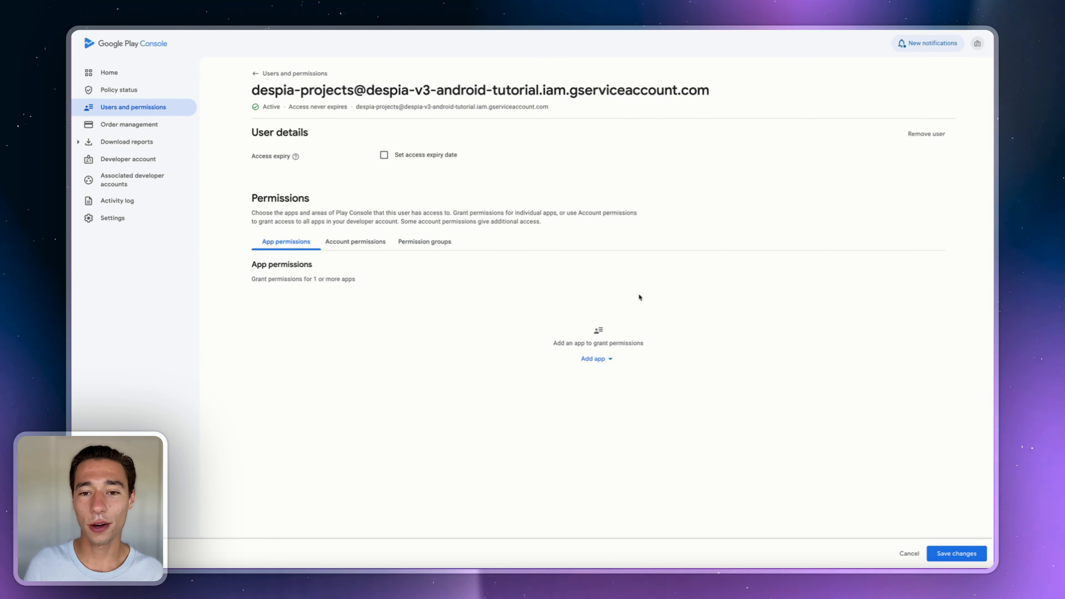
# - Check the Add app list under App permissions and close it without adding any app
pyautogui.click(601, 359)
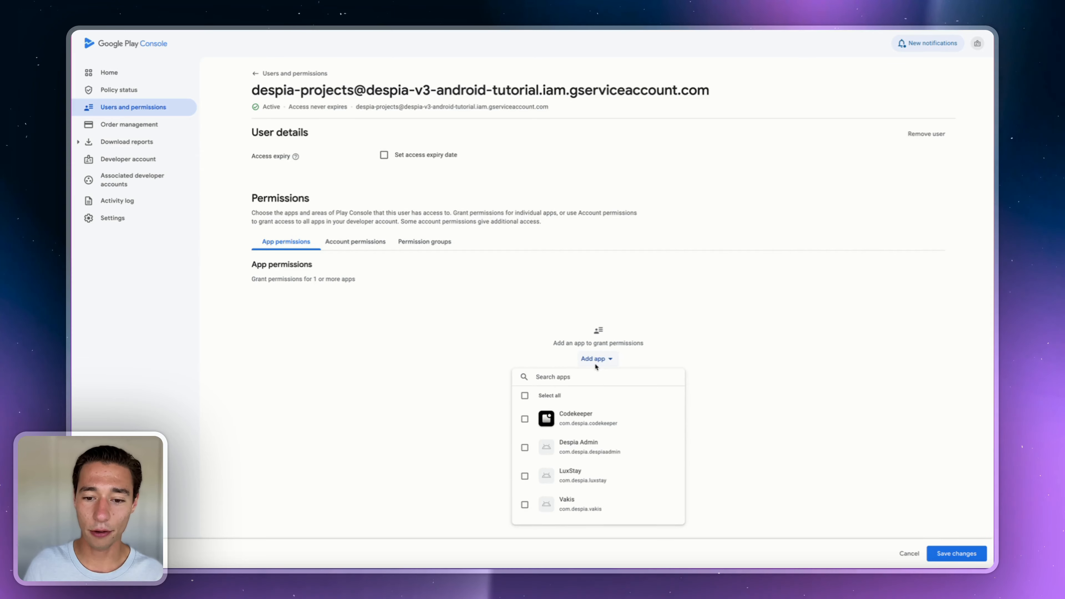
pyautogui.scroll(-2, 590, 461)
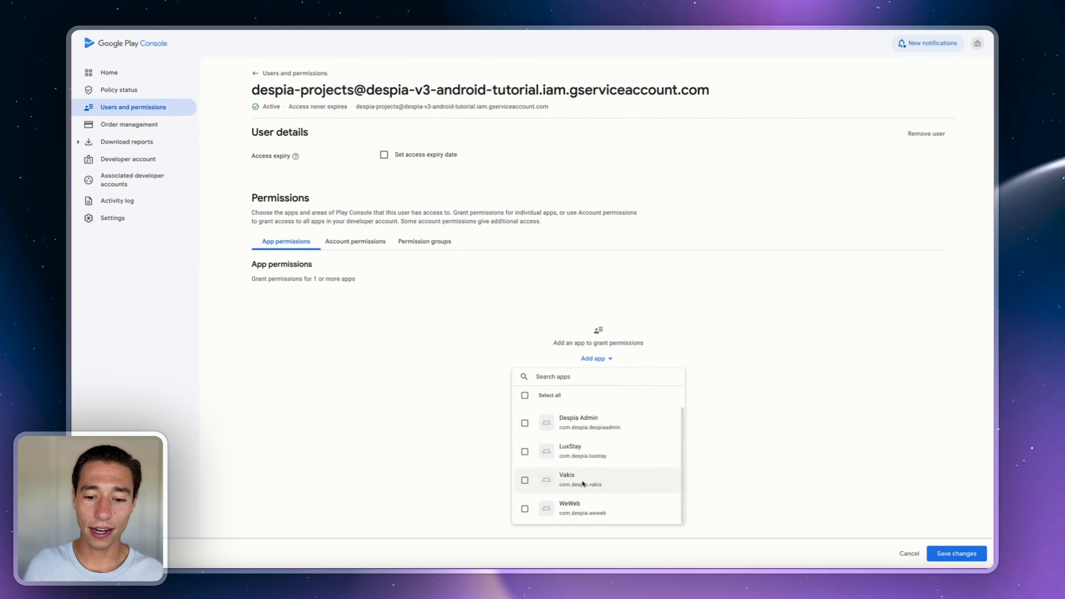
pyautogui.scroll(2, 579, 458)
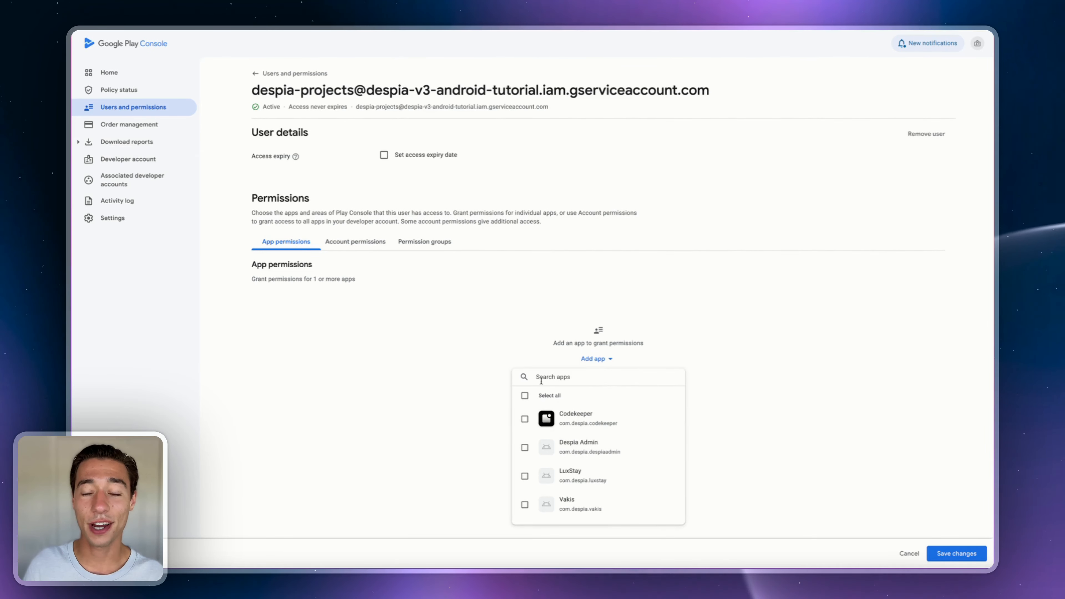
pyautogui.click(507, 330)
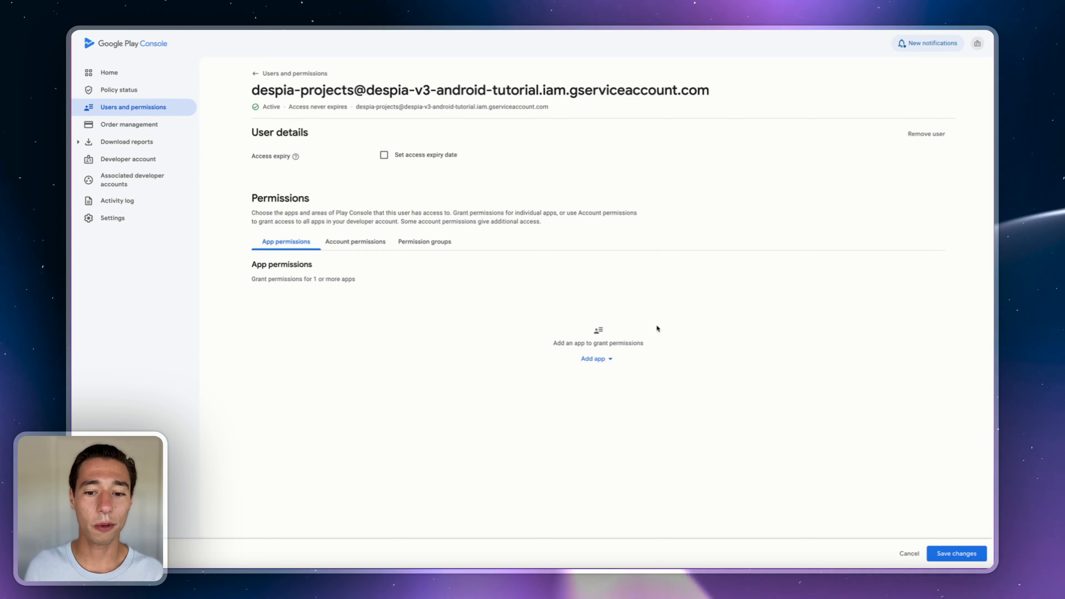
pyautogui.click(366, 240)
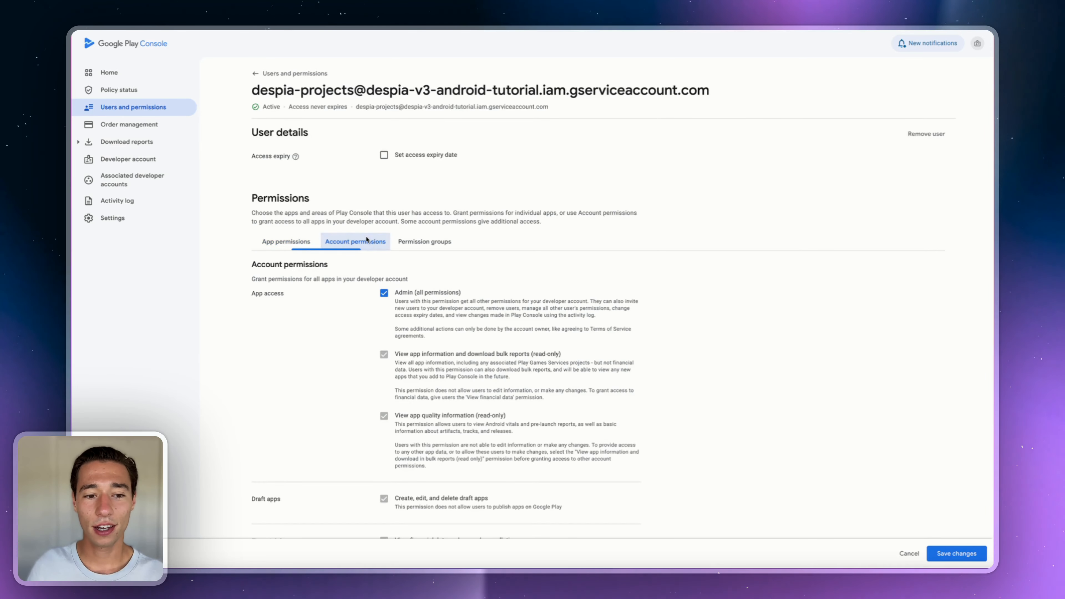
pyautogui.click(286, 241)
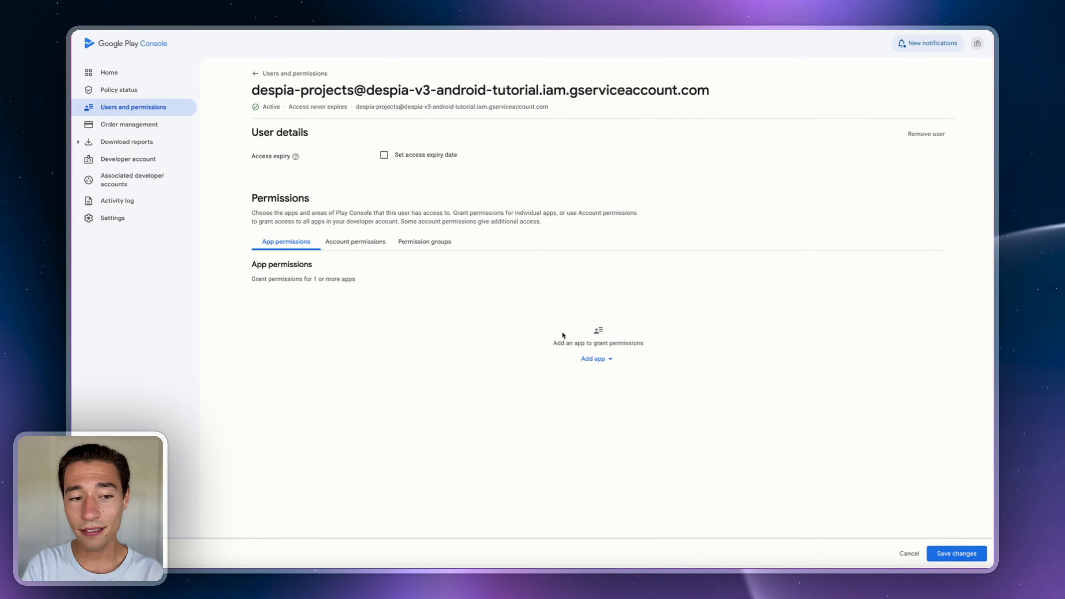
pyautogui.click(593, 359)
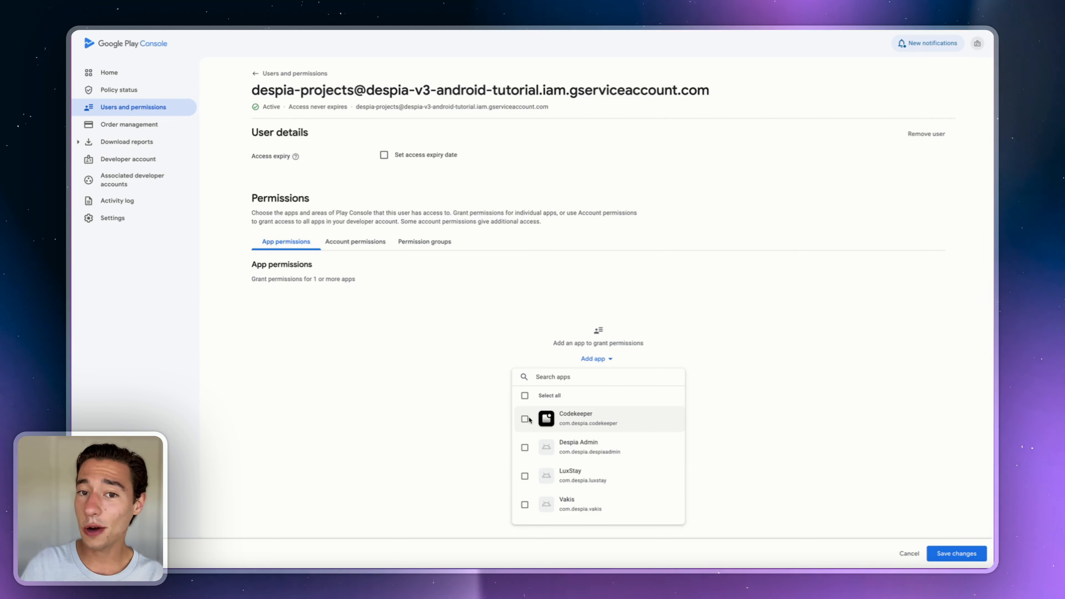
pyautogui.click(509, 329)
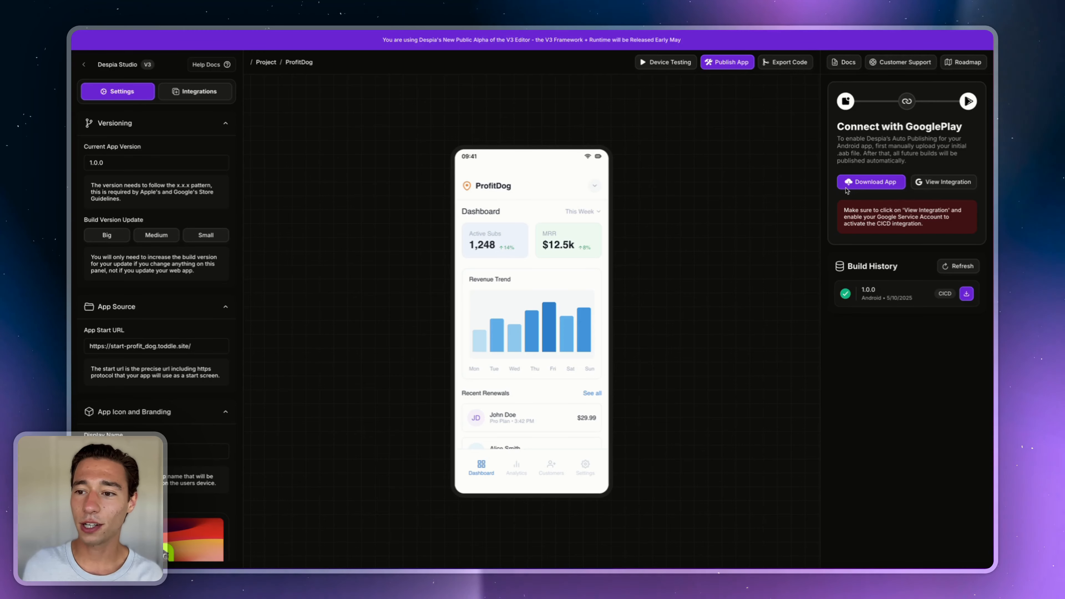
# - Download the Android 1.0.0 .aab bundle, then glance at the integration details and support chat
pyautogui.click(869, 183)
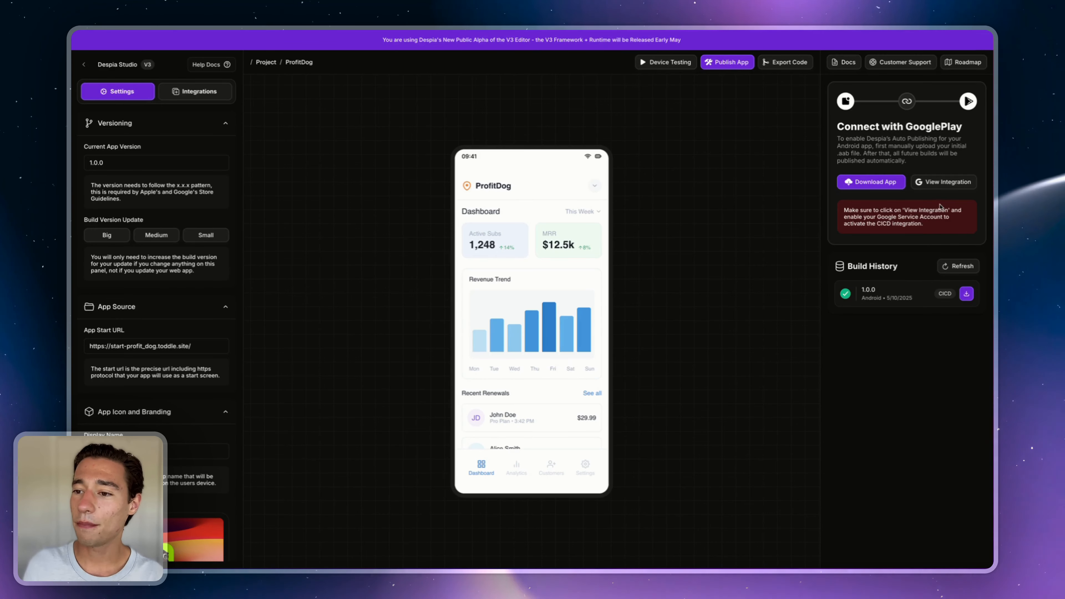
pyautogui.click(940, 182)
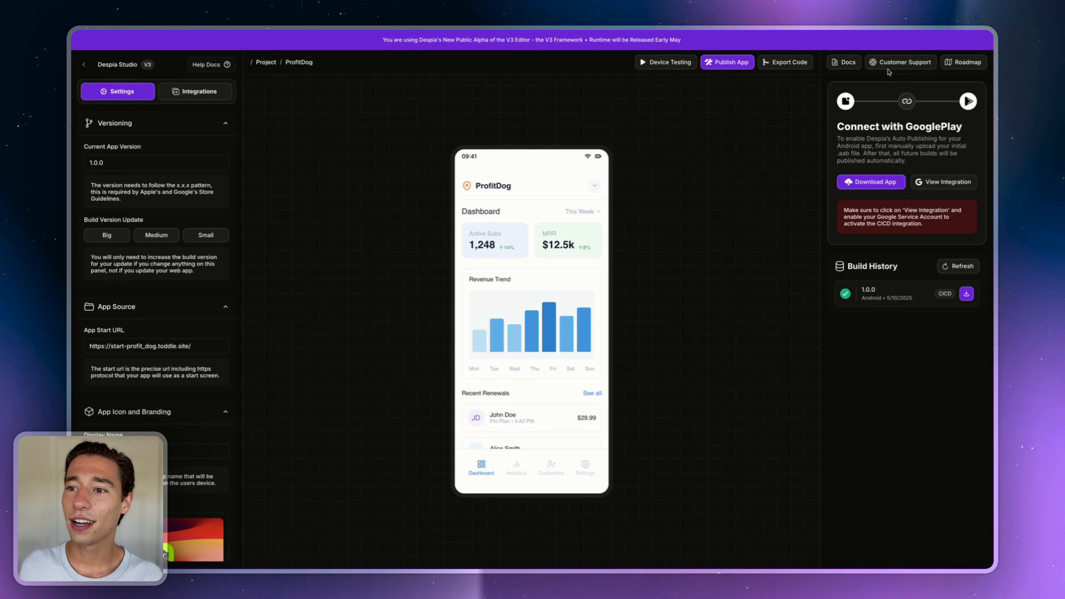
pyautogui.click(889, 63)
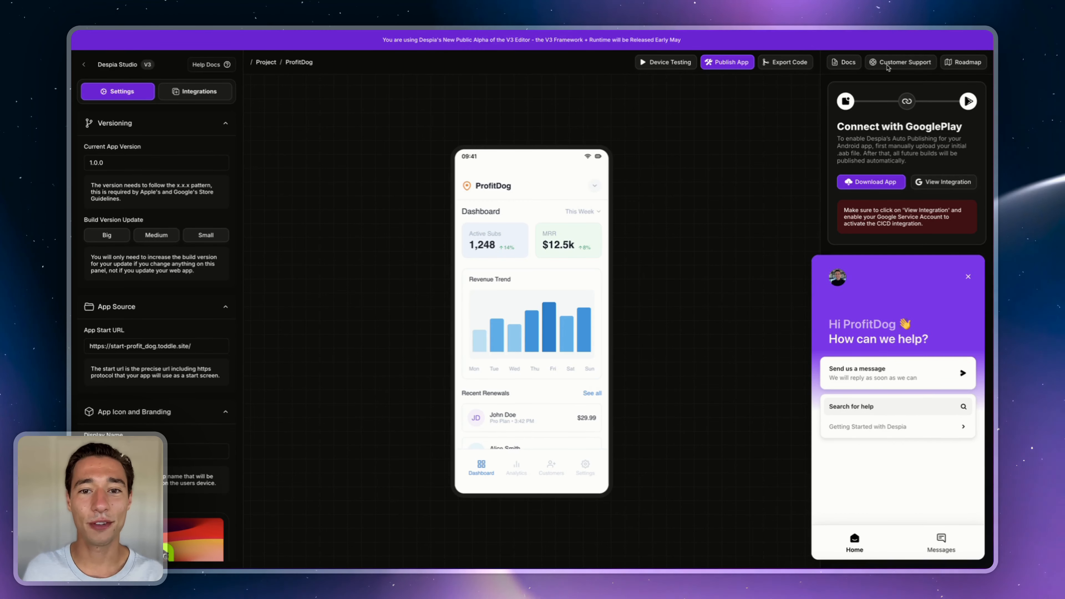
pyautogui.click(969, 276)
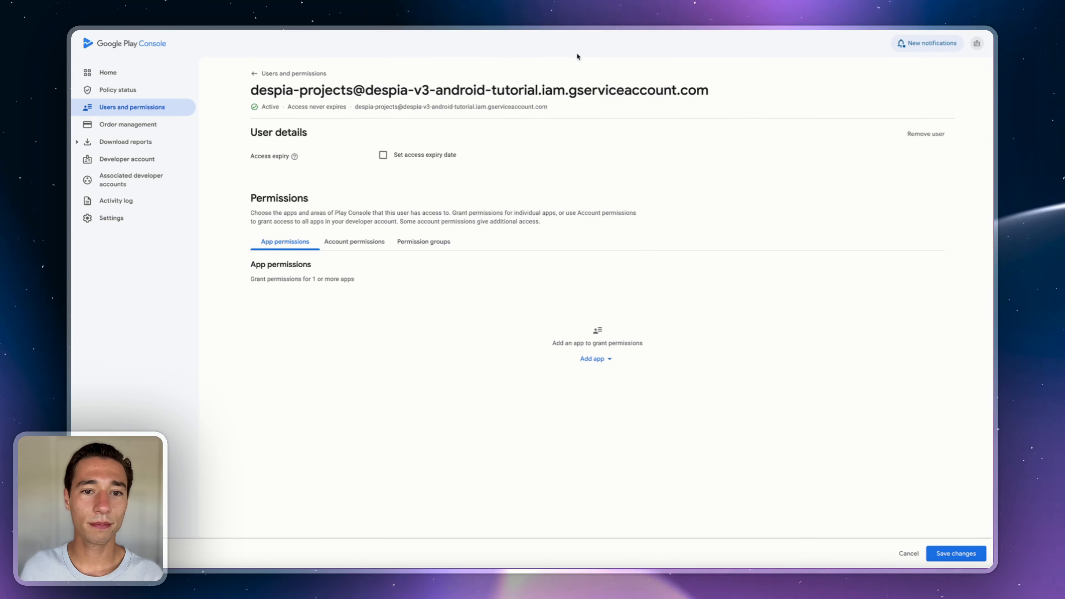
# - Duplicate the current Google Play Console browser tab
pyautogui.rightClick(585, 30)
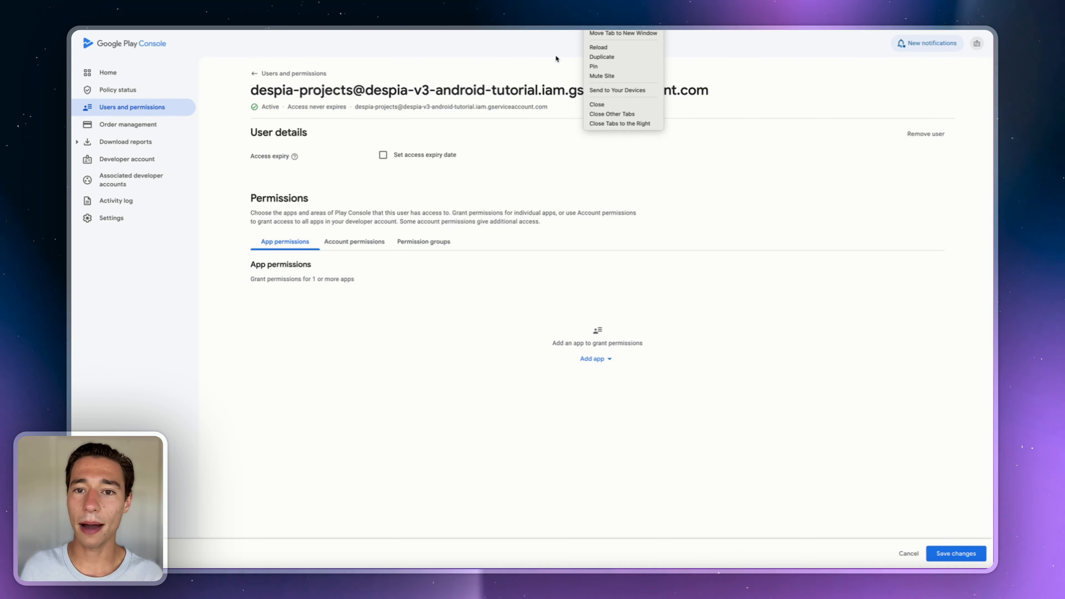
pyautogui.click(524, 61)
pyautogui.rightClick(583, 30)
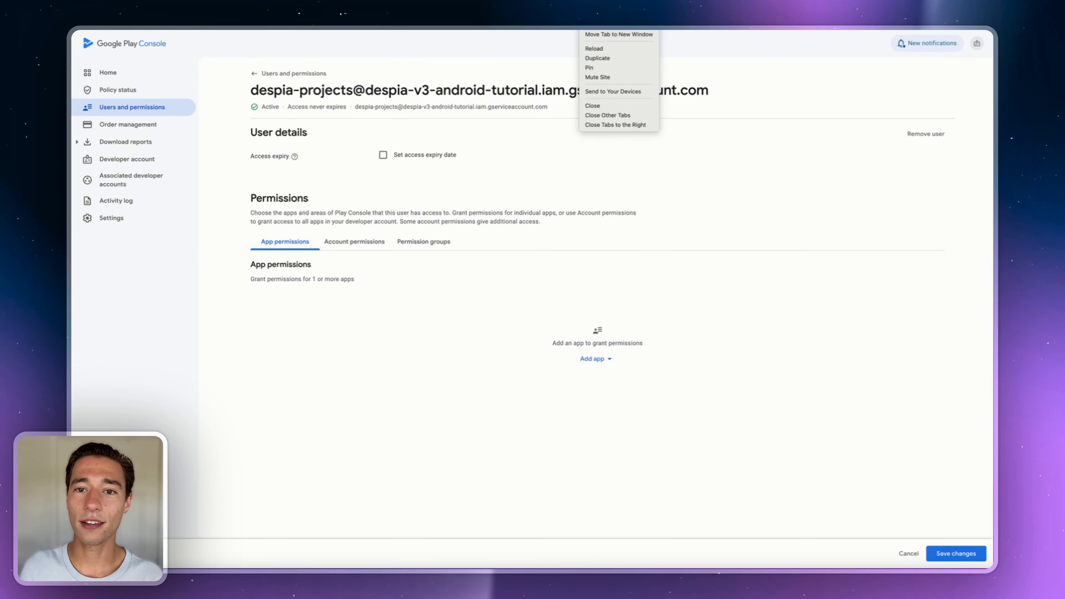
pyautogui.click(611, 56)
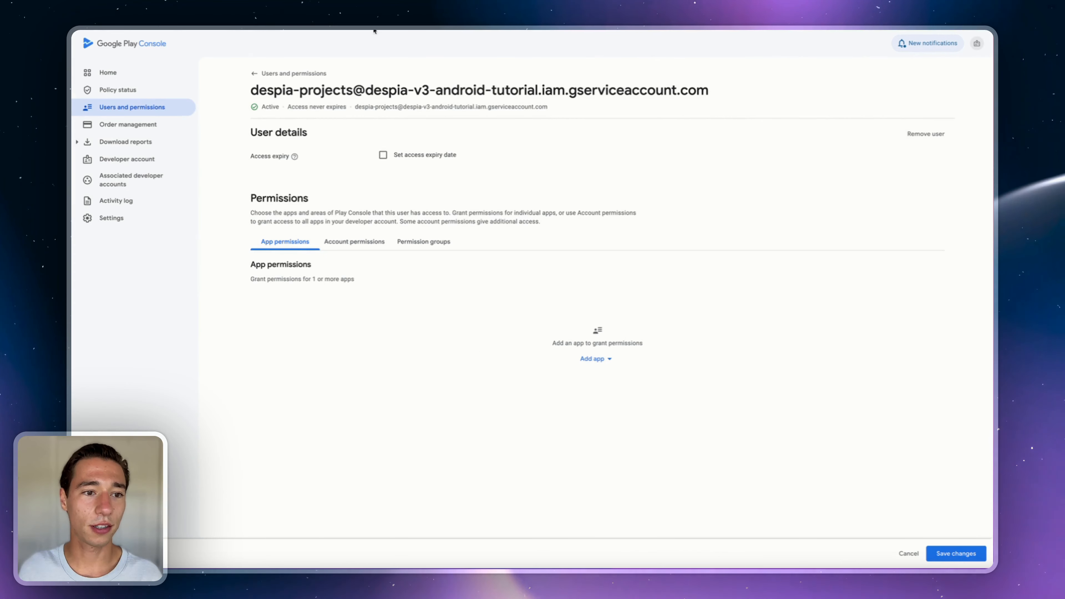
# - Save the service account's permission changes and return to the Home app list
pyautogui.click(108, 74)
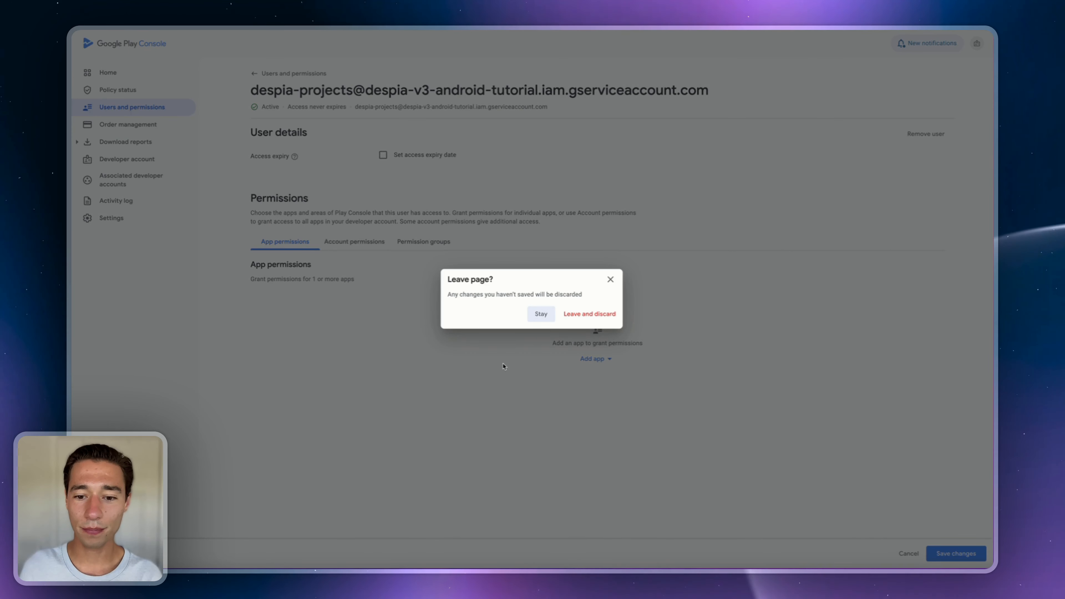
pyautogui.click(611, 279)
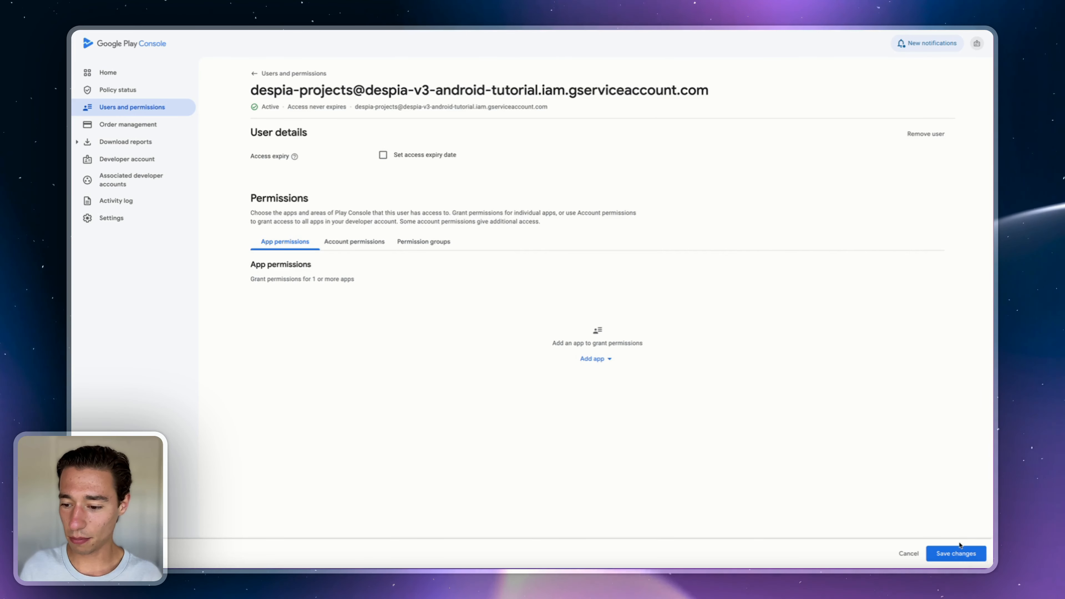
pyautogui.click(956, 554)
pyautogui.click(610, 331)
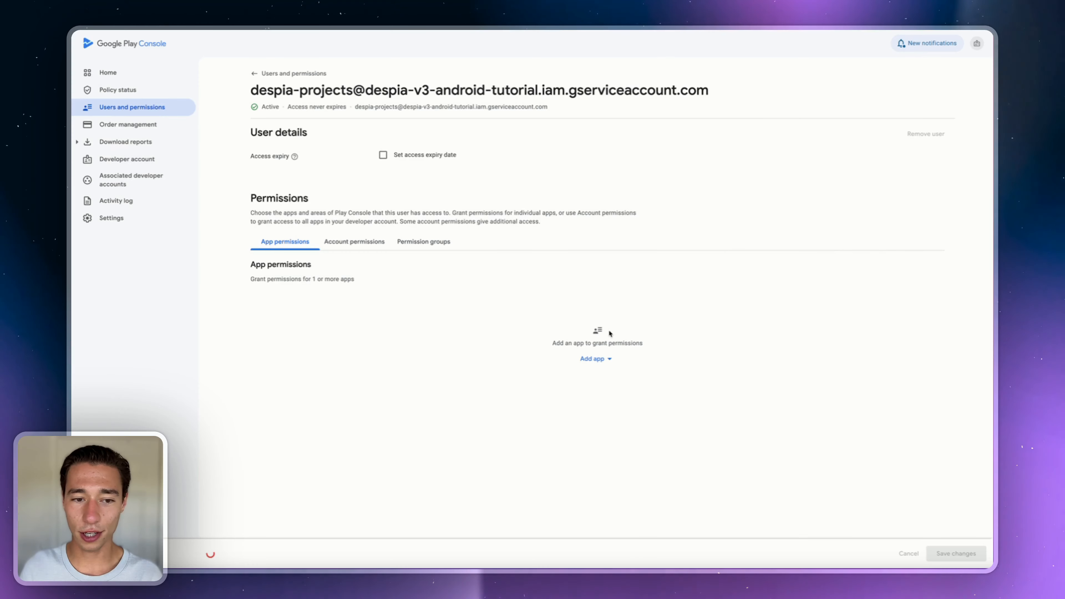
pyautogui.click(120, 73)
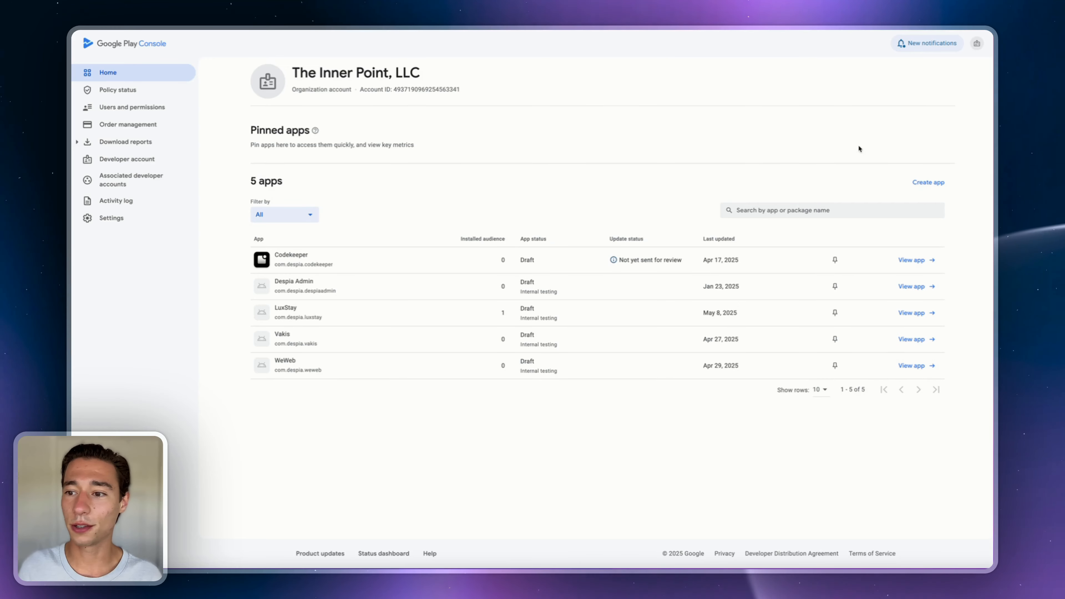
# - Begin a new app and name it ProfitDog
pyautogui.click(933, 184)
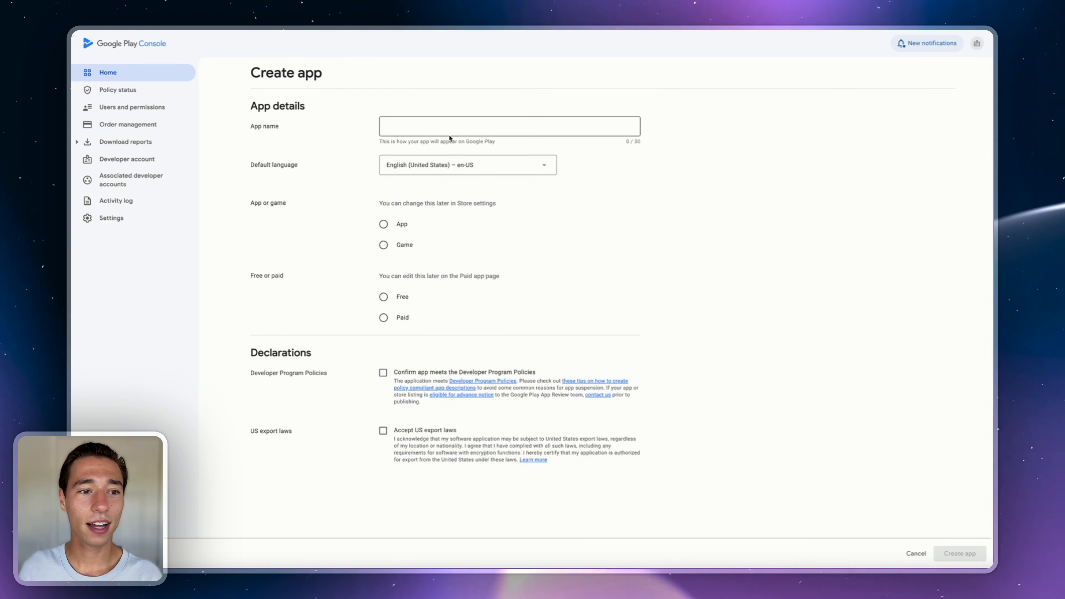
pyautogui.click(436, 134)
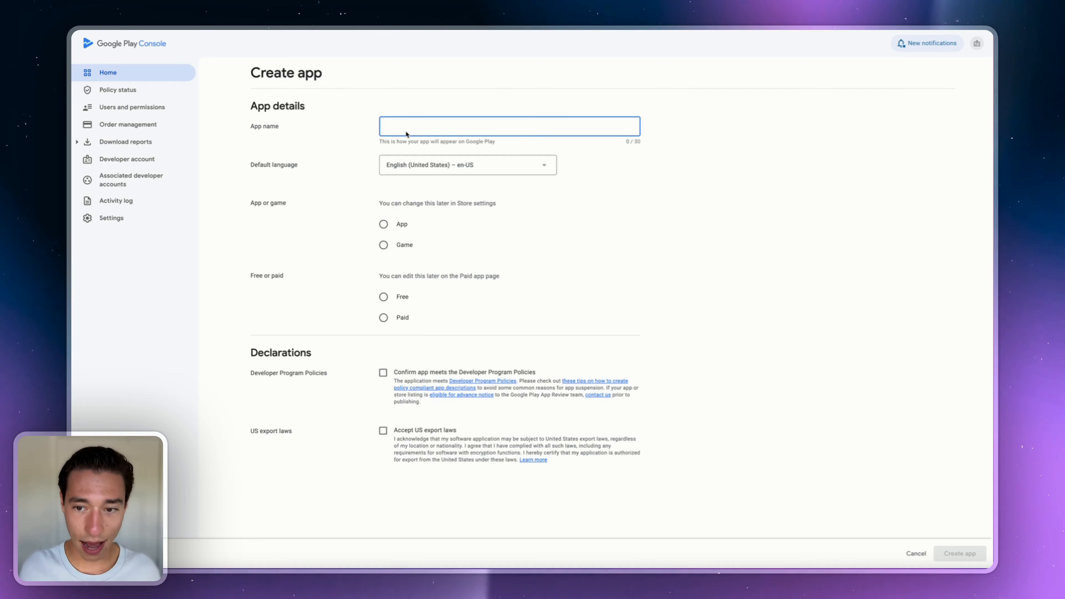
pyautogui.write('Rev')
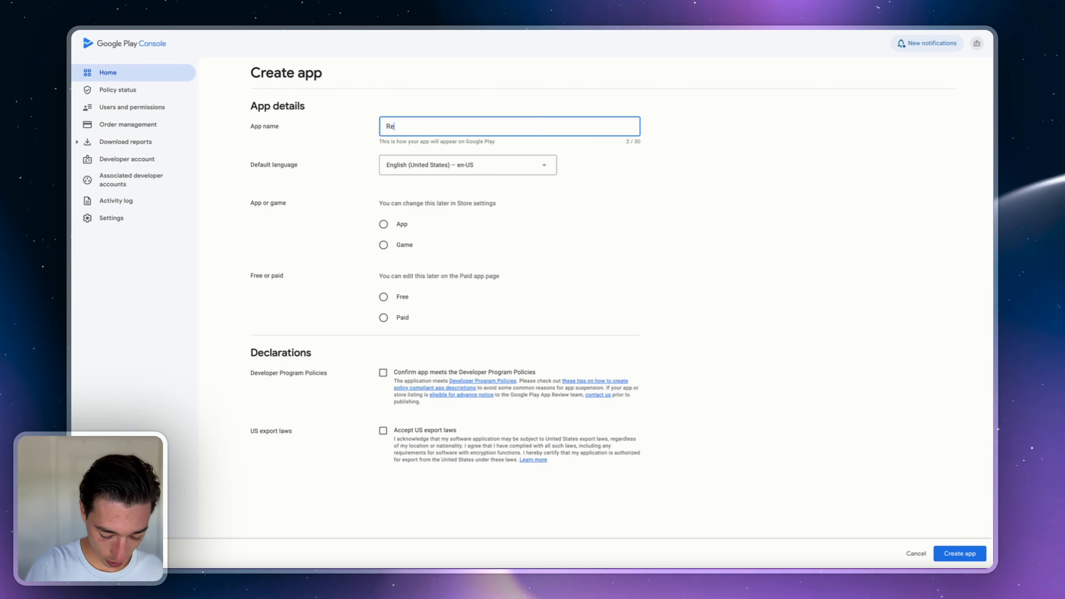
pyautogui.press('BackSpace')
pyautogui.press('BackSpace')
pyautogui.press('BackSpace')
pyautogui.write('Prof')
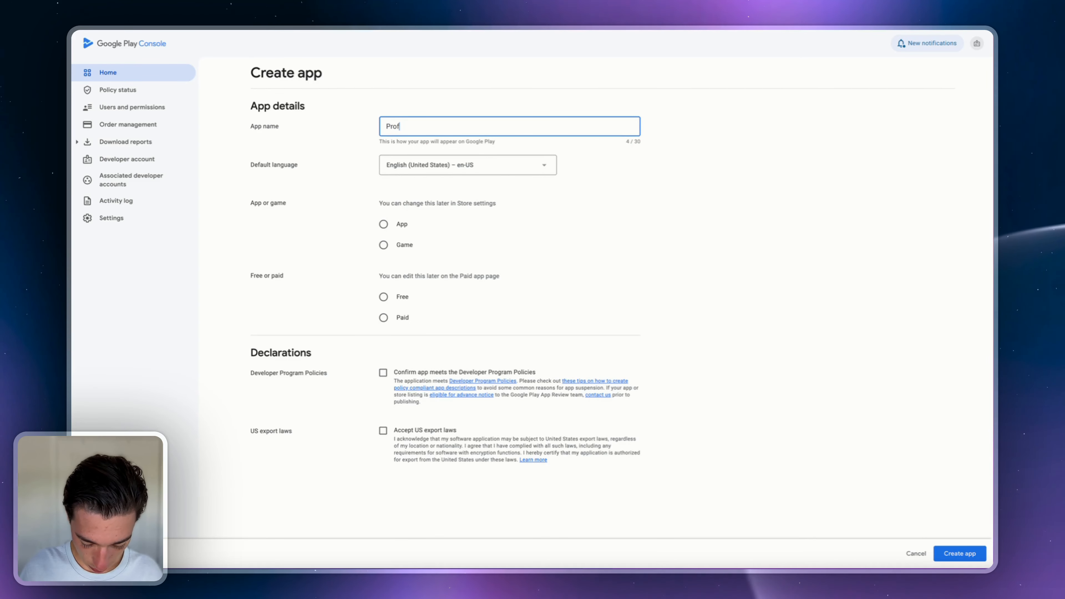
pyautogui.write('itDog')
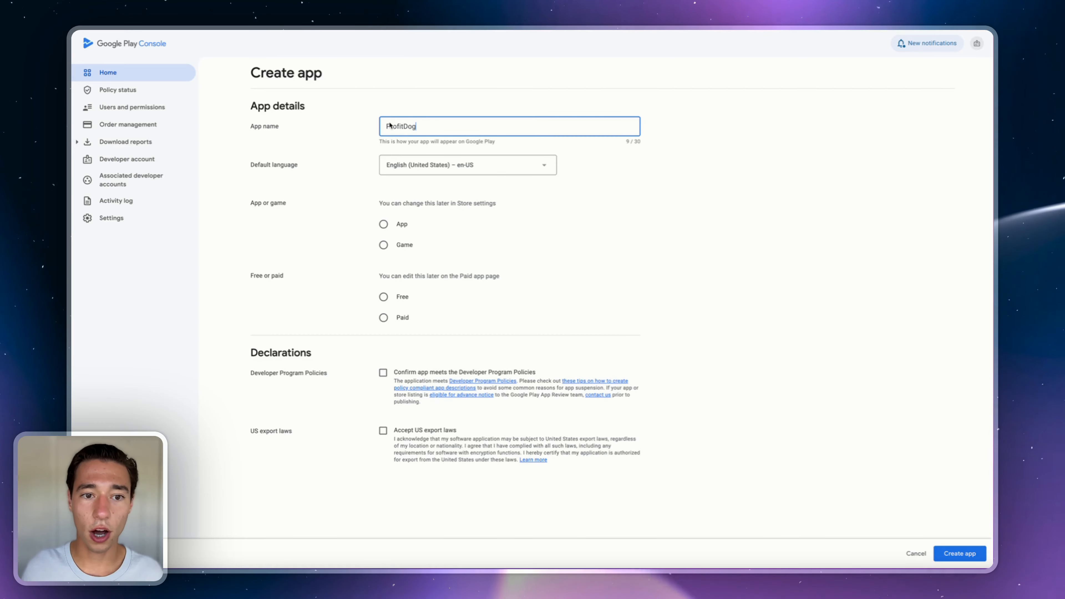
# - Make ProfitDog a free App, accept both declarations, and create it
pyautogui.click(396, 101)
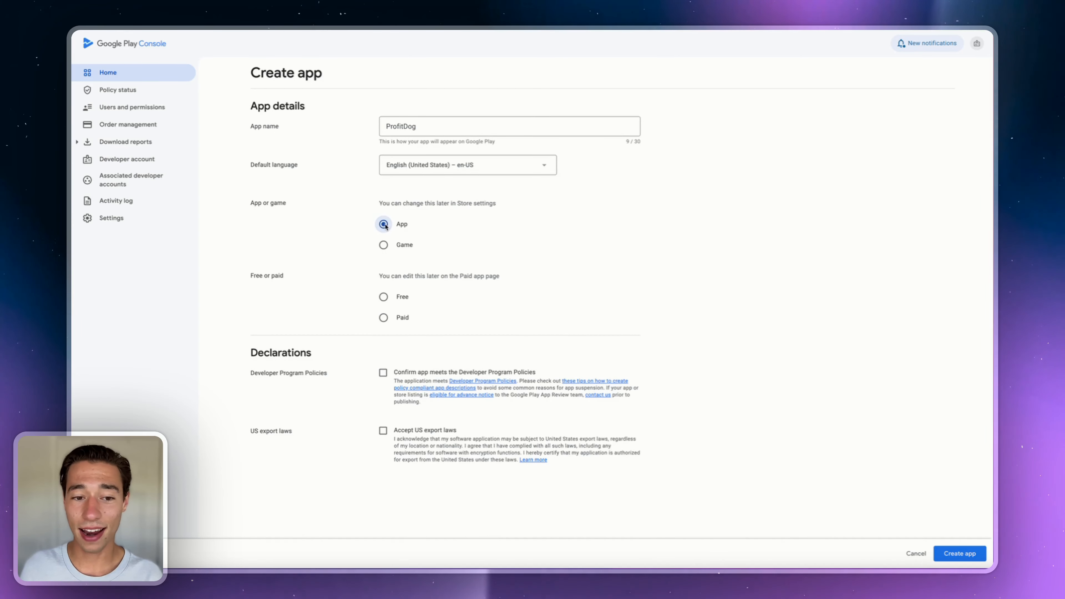
pyautogui.click(383, 296)
pyautogui.scroll(-2, 461, 315)
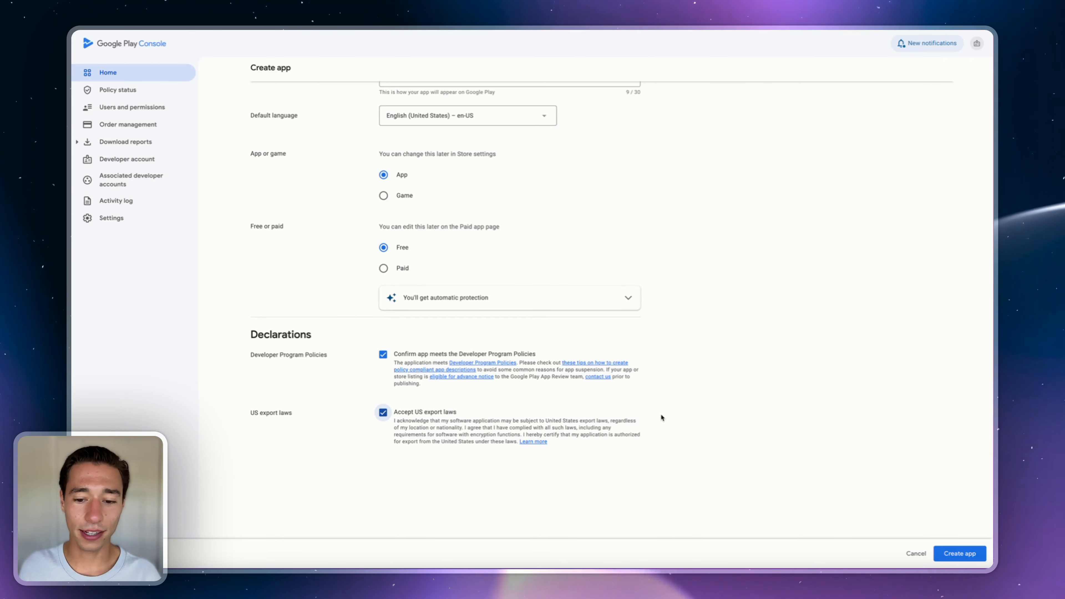
pyautogui.scroll(2, 661, 417)
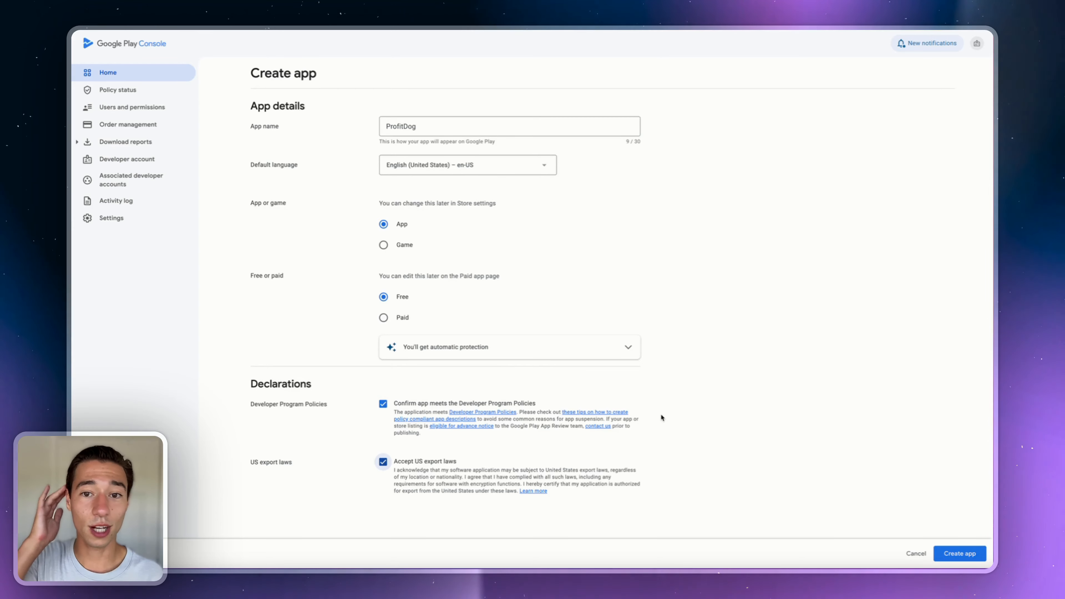
pyautogui.click(954, 555)
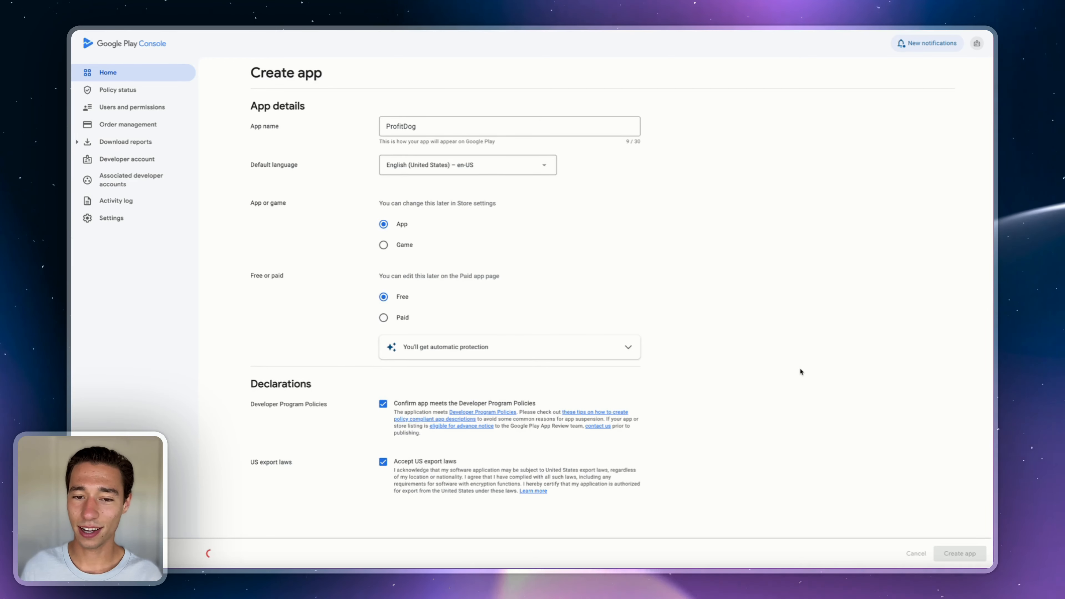
pyautogui.scroll(-2, 767, 345)
pyautogui.scroll(2, 765, 346)
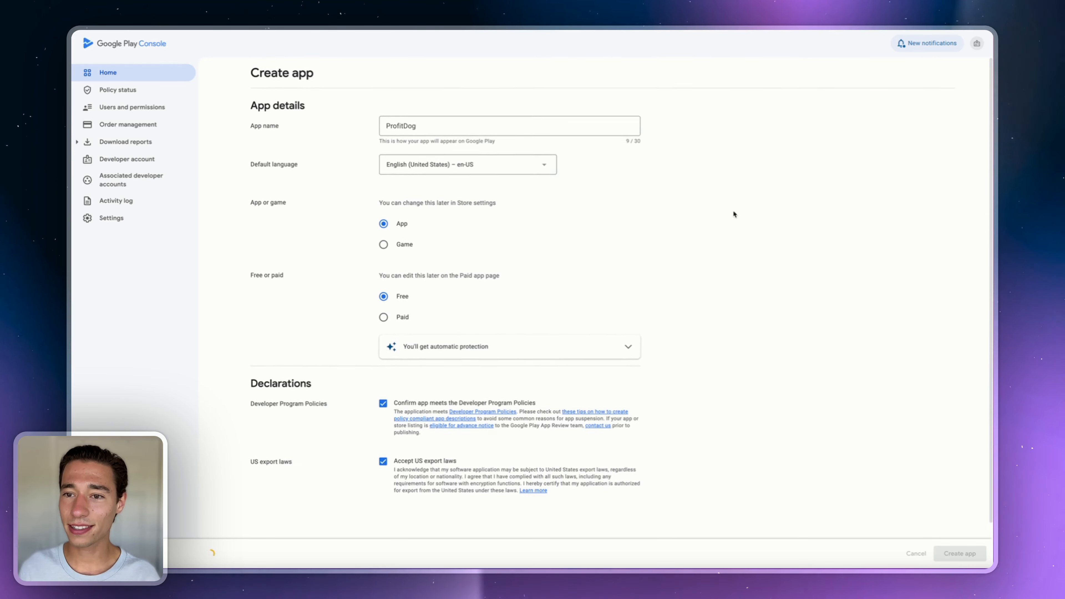
pyautogui.scroll(-2, 718, 220)
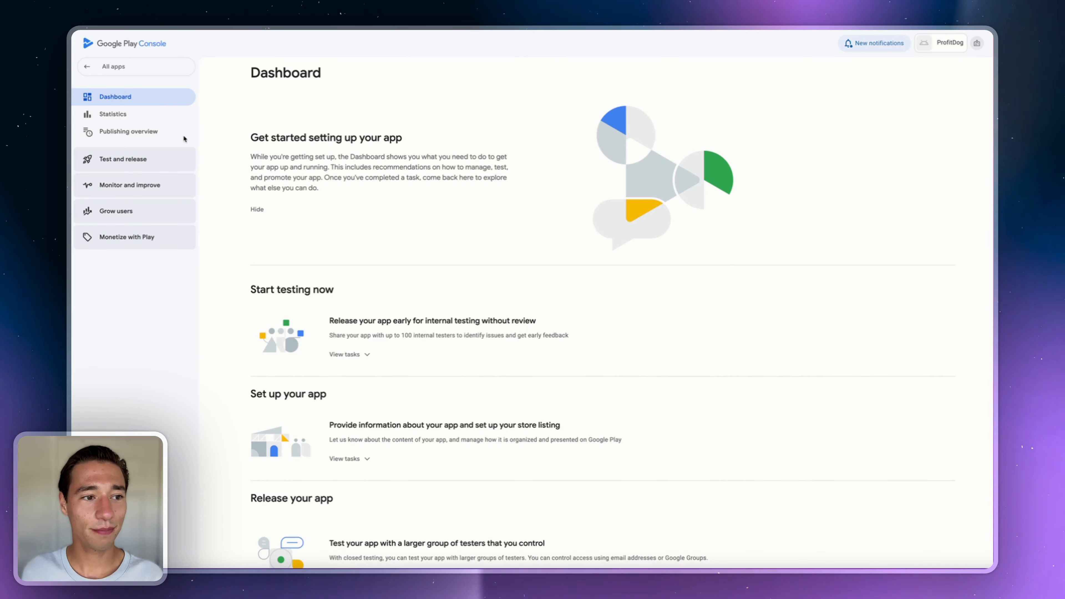
# - Navigate to Test and release > Testing > Internal testing for ProfitDog
pyautogui.click(122, 162)
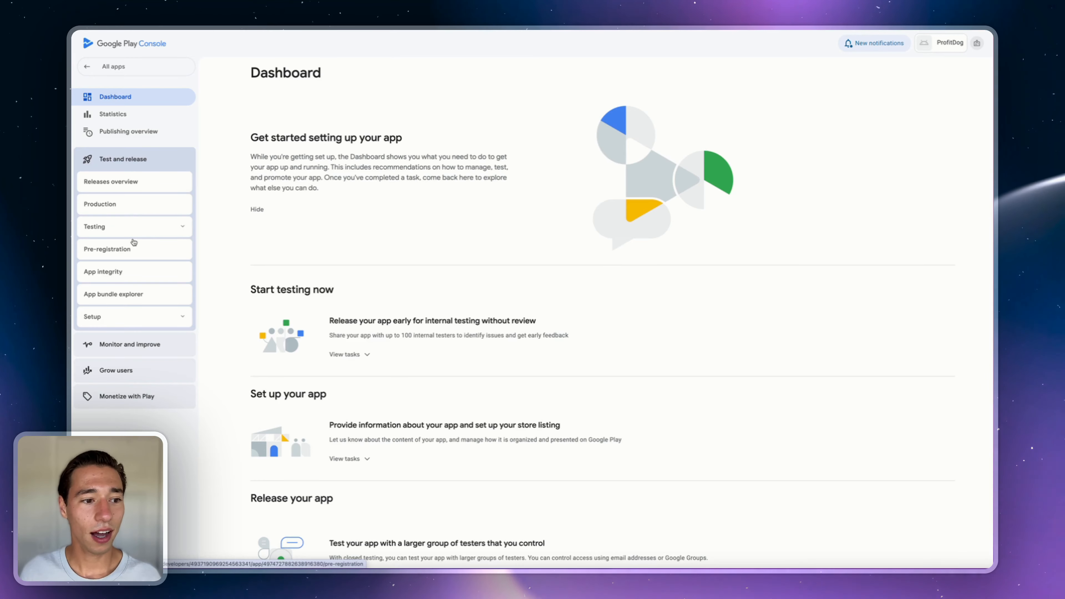
pyautogui.click(137, 227)
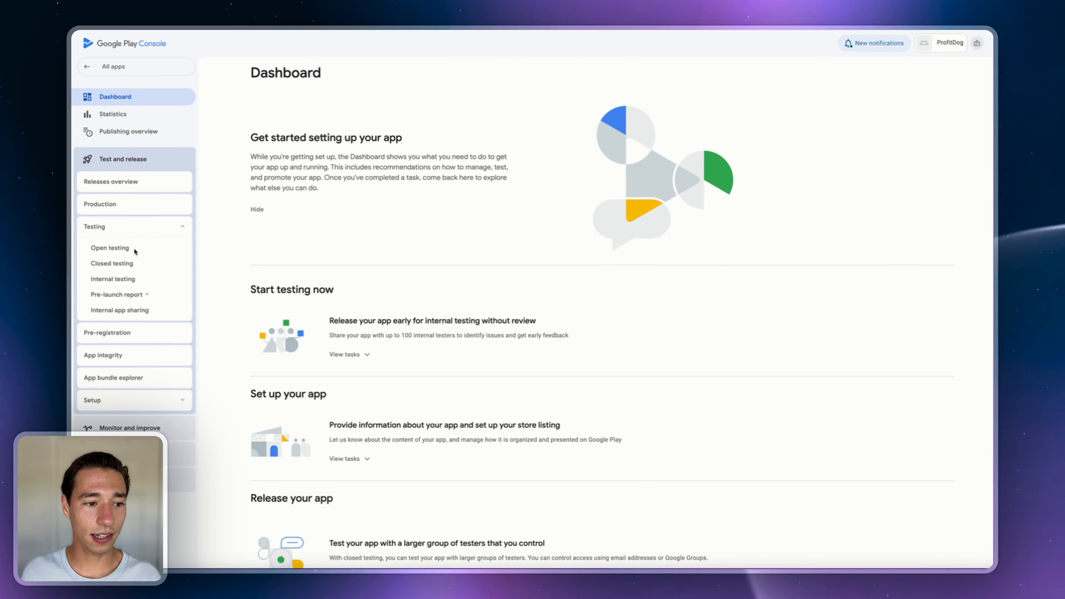
pyautogui.click(116, 283)
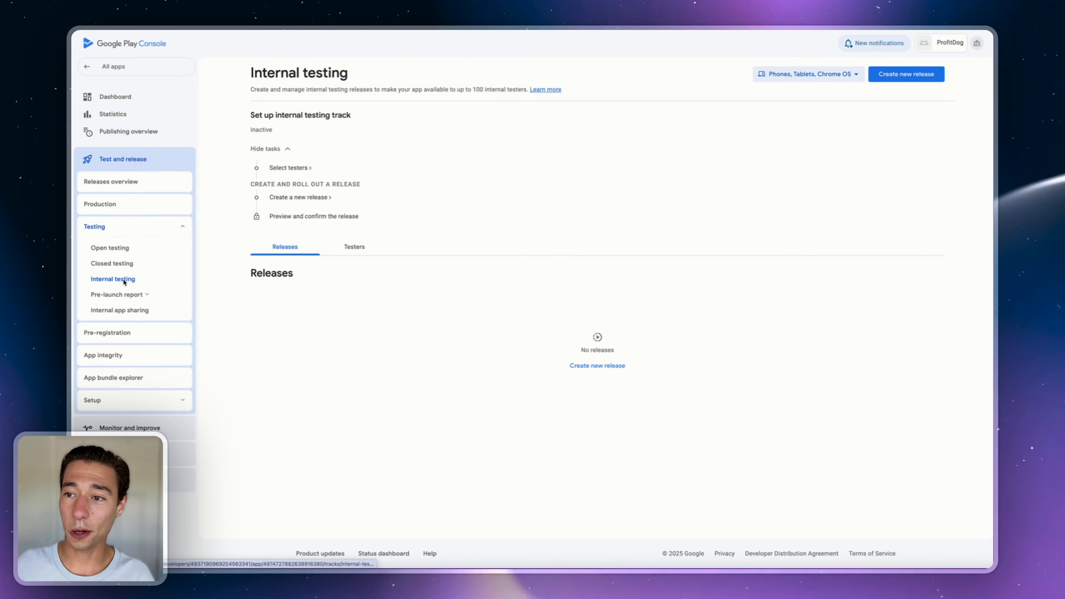
# - Create a new internal testing release, upload the .aab bundle, and start naming it
pyautogui.click(907, 75)
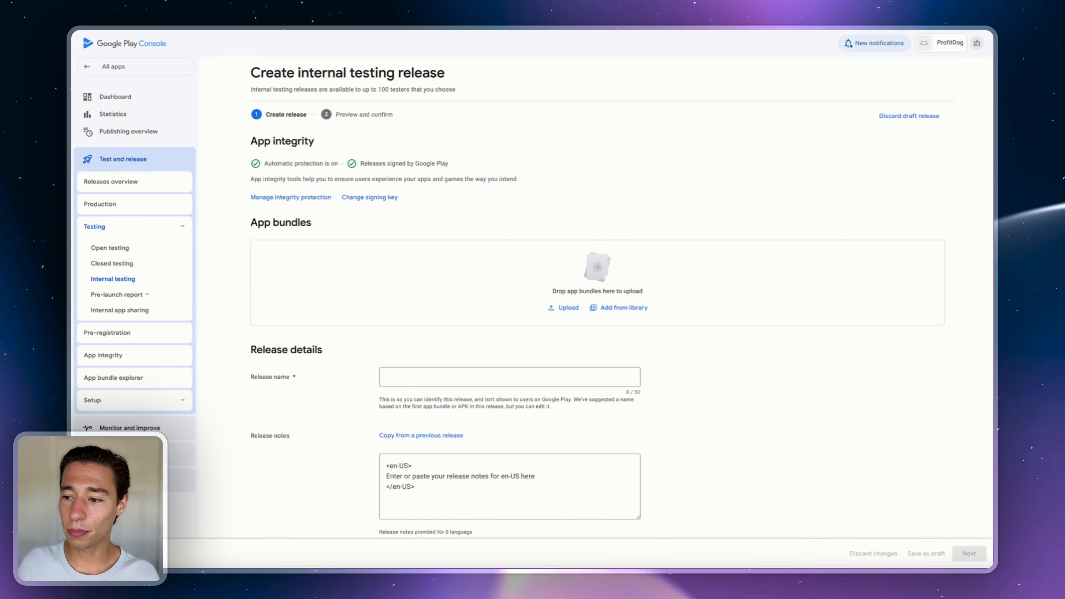
pyautogui.moveTo(73, 290); pyautogui.dragTo(511, 289)
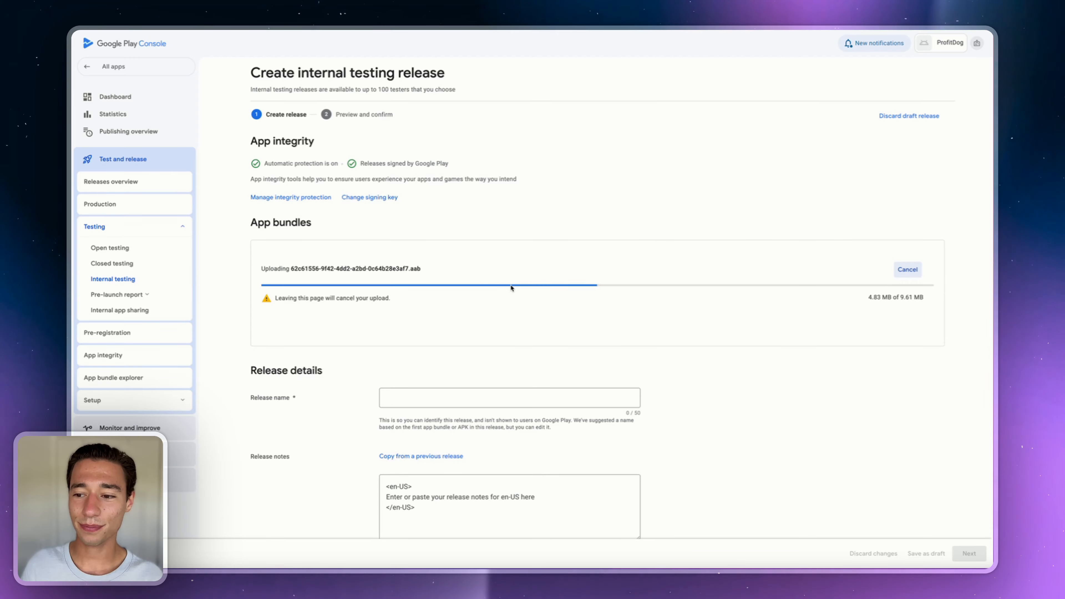
pyautogui.click(430, 396)
pyautogui.scroll(-1, 399, 409)
pyautogui.scroll(-1, 422, 331)
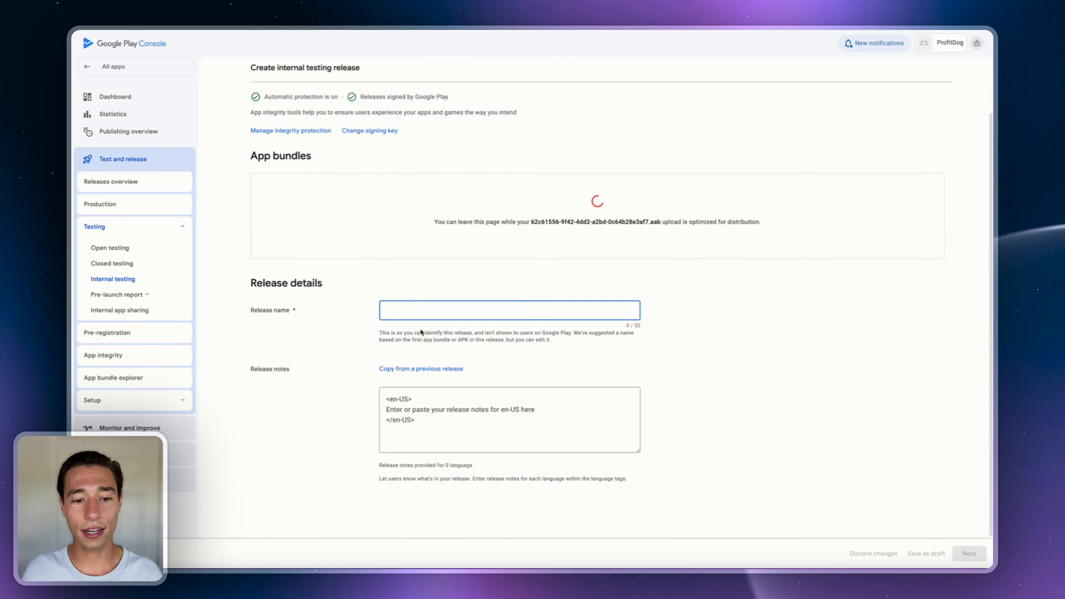
pyautogui.write('Initial')
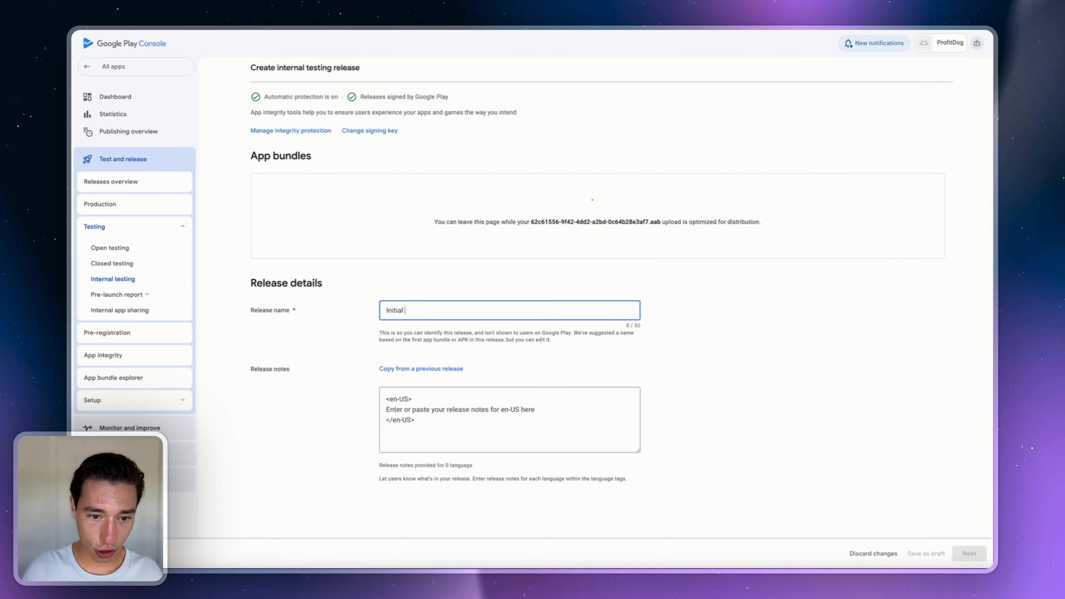
pyautogui.press('capslock')
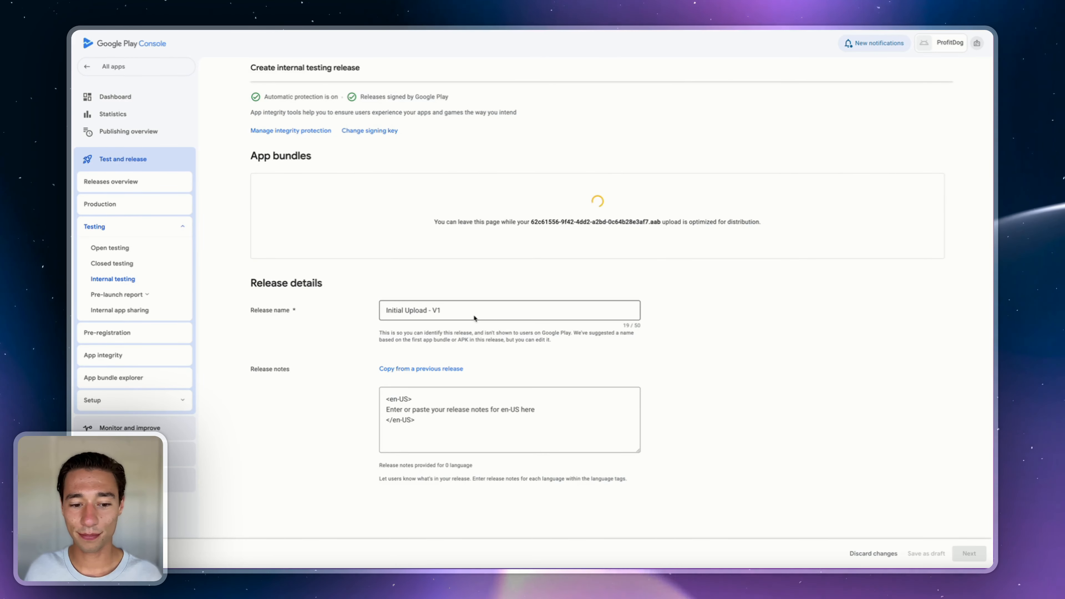
# - Finalize the release name as Initial Upload - V1 and proceed to preview
pyautogui.scroll(1, 441, 336)
pyautogui.moveTo(417, 426); pyautogui.dragTo(392, 396)
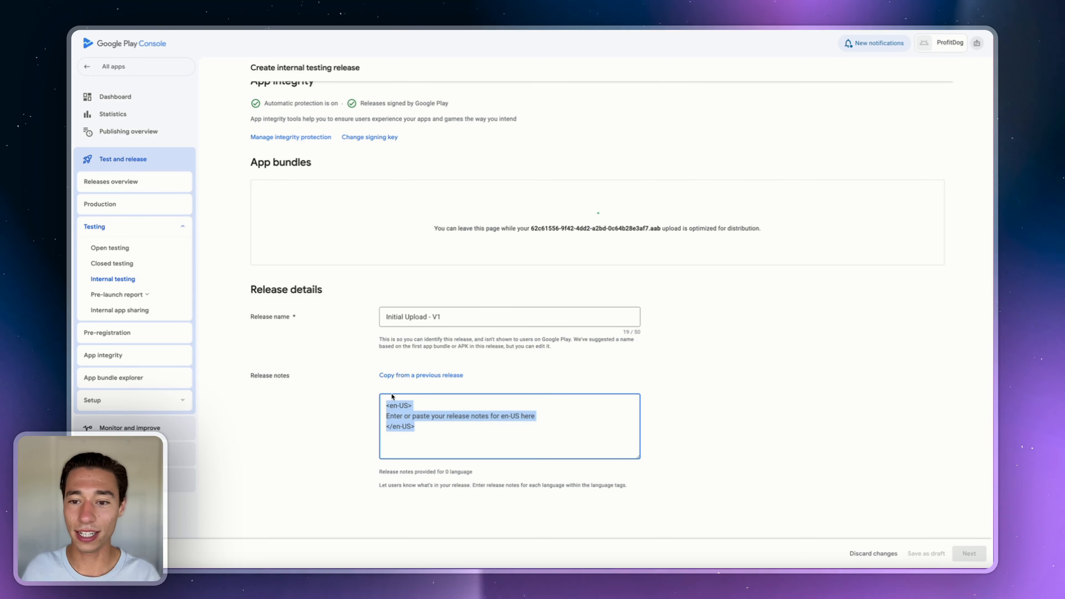
pyautogui.click(645, 358)
pyautogui.scroll(2, 655, 338)
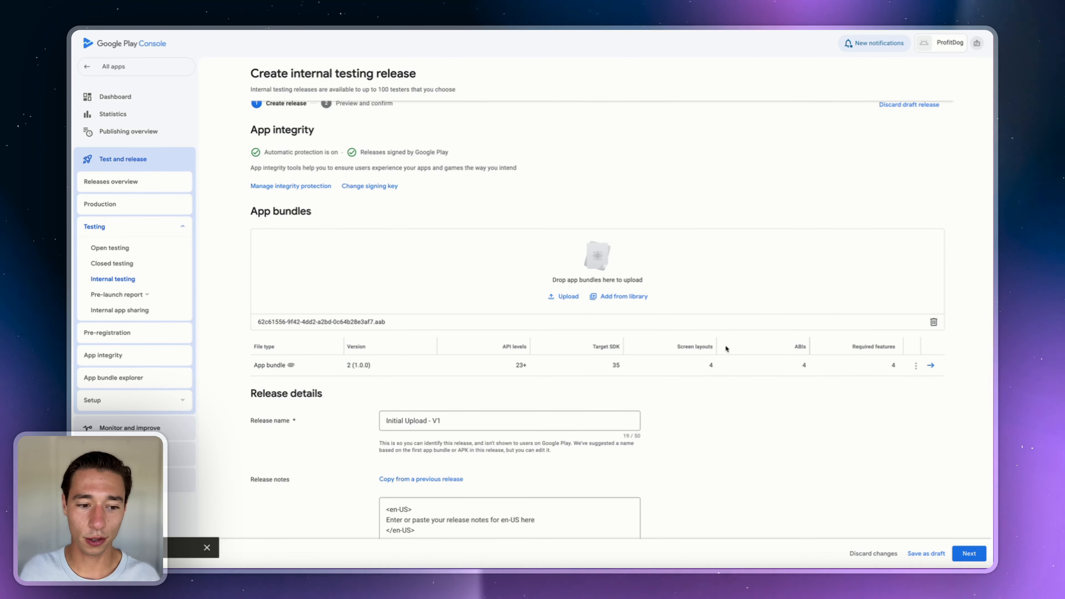
pyautogui.scroll(-5, 725, 346)
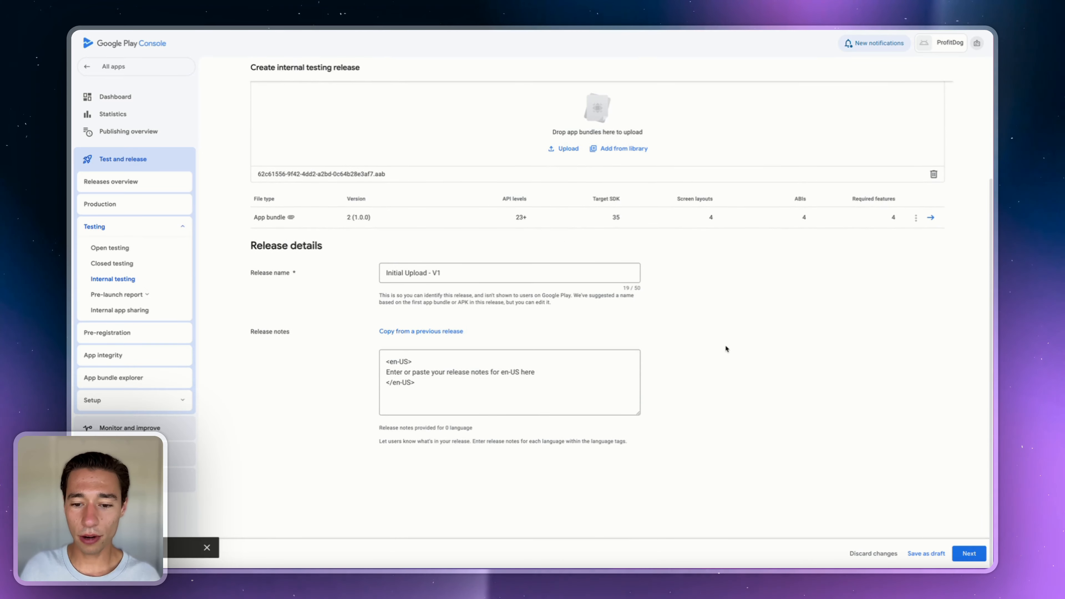
pyautogui.click(969, 556)
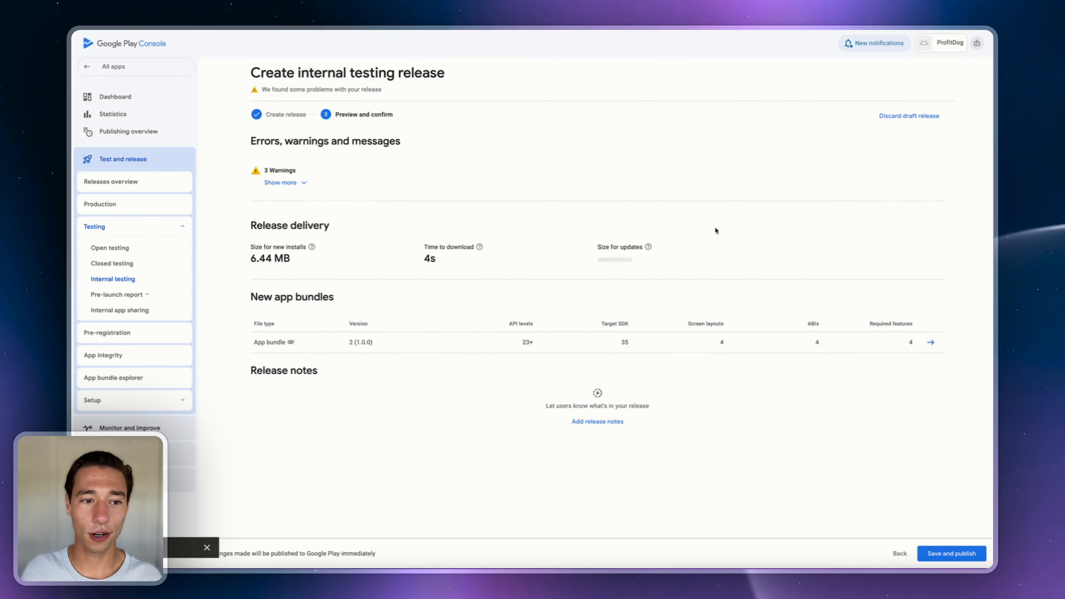
# - Review the three warnings, then save and publish Initial Upload - V1 to internal testers
pyautogui.click(298, 183)
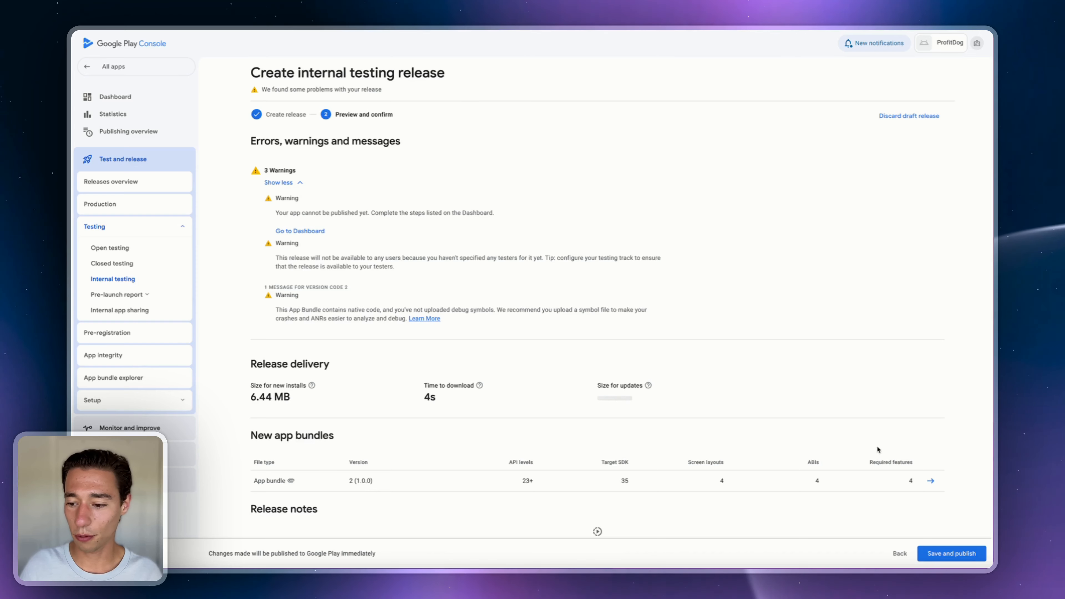
pyautogui.click(932, 555)
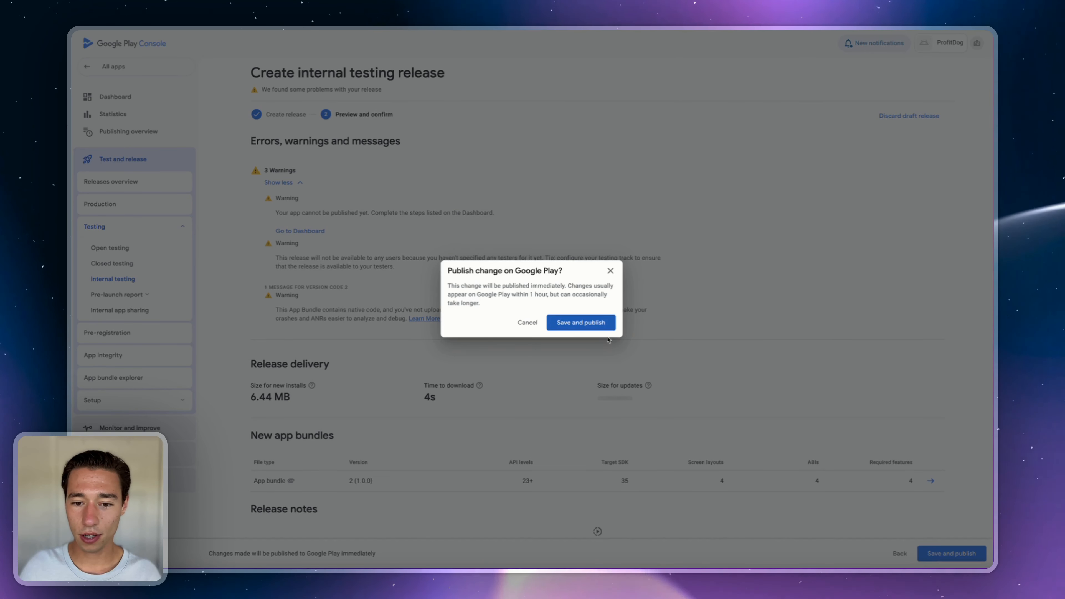
pyautogui.click(587, 324)
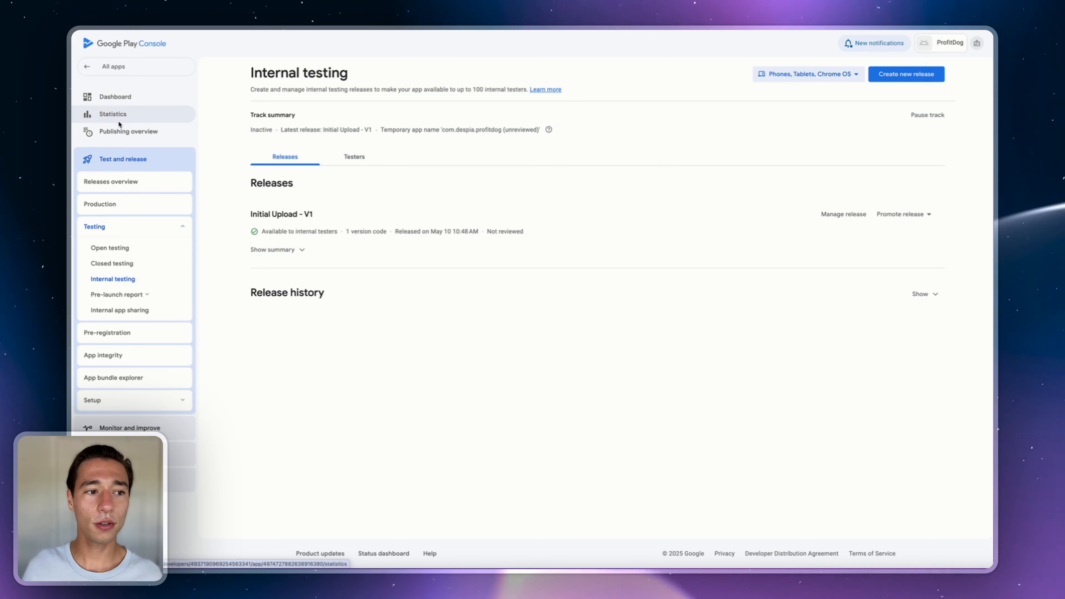
# - Open ProfitDog's dashboard from Publishing overview and expand the 'Set up your app' task list
pyautogui.click(120, 131)
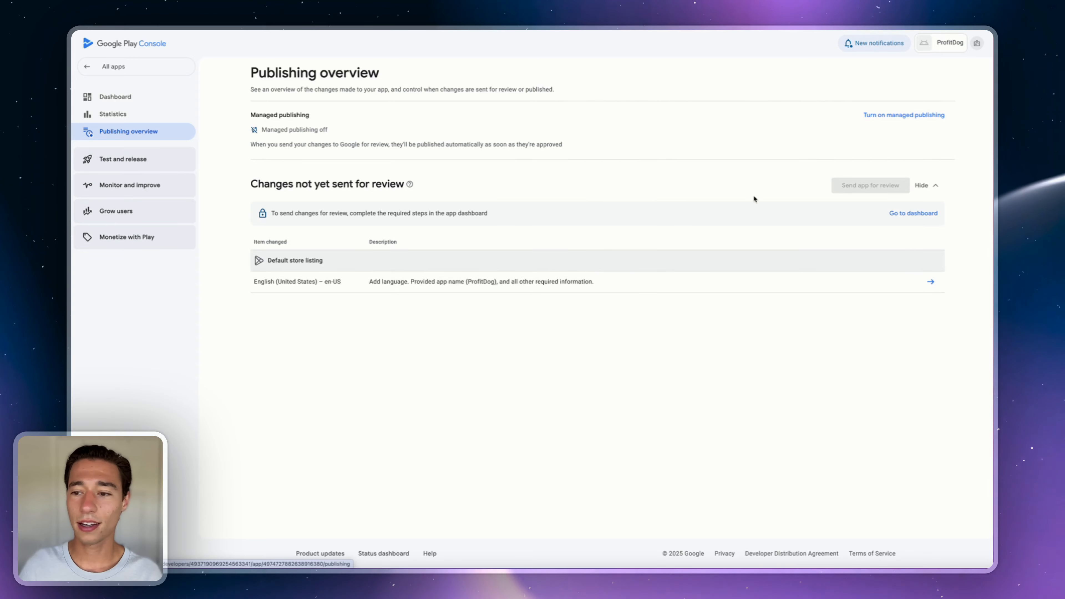
pyautogui.click(900, 214)
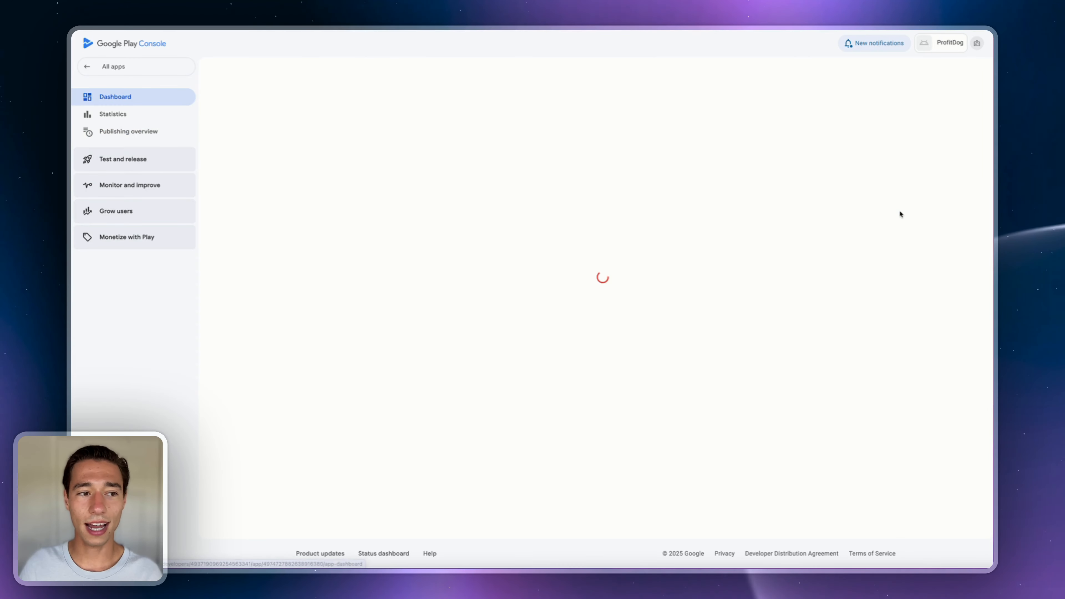
pyautogui.scroll(-3, 403, 298)
pyautogui.scroll(-3, 403, 298)
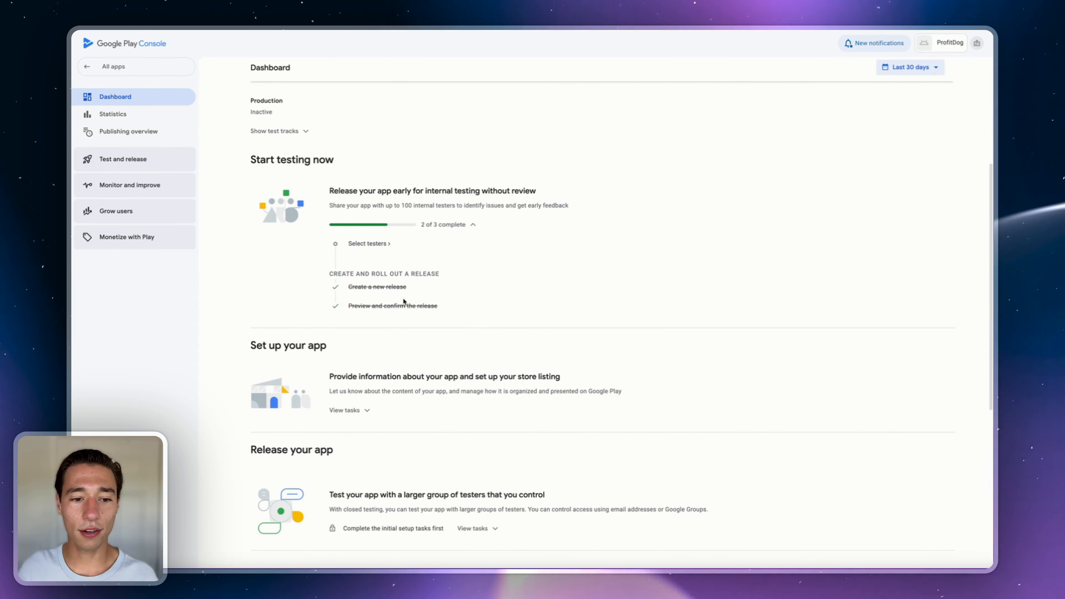
pyautogui.scroll(-8, 364, 411)
pyautogui.scroll(5, 365, 411)
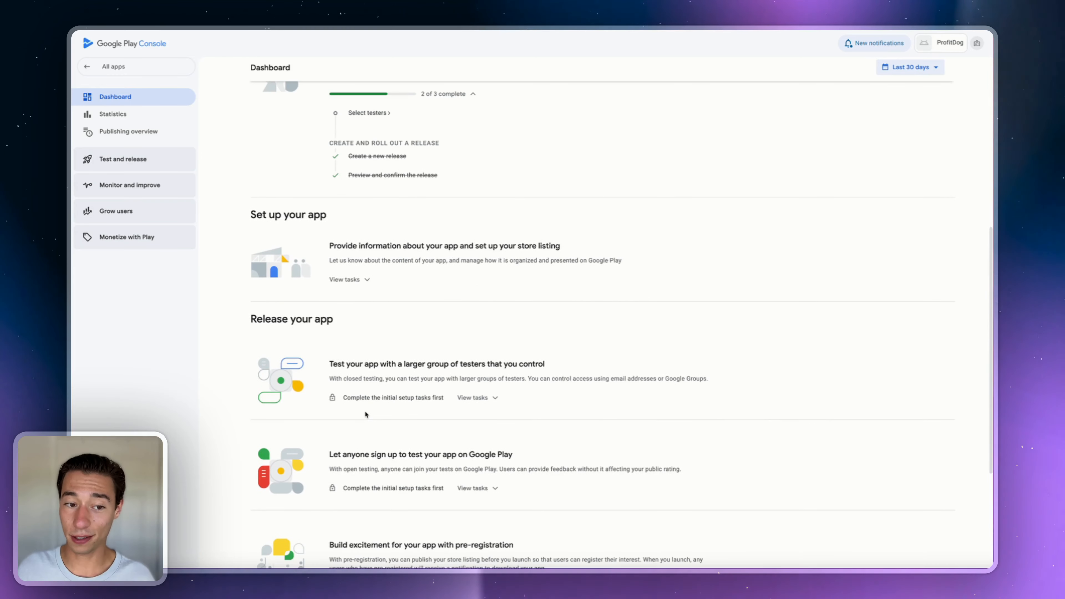
pyautogui.click(344, 288)
pyautogui.scroll(-3, 350, 332)
pyautogui.scroll(-2, 350, 334)
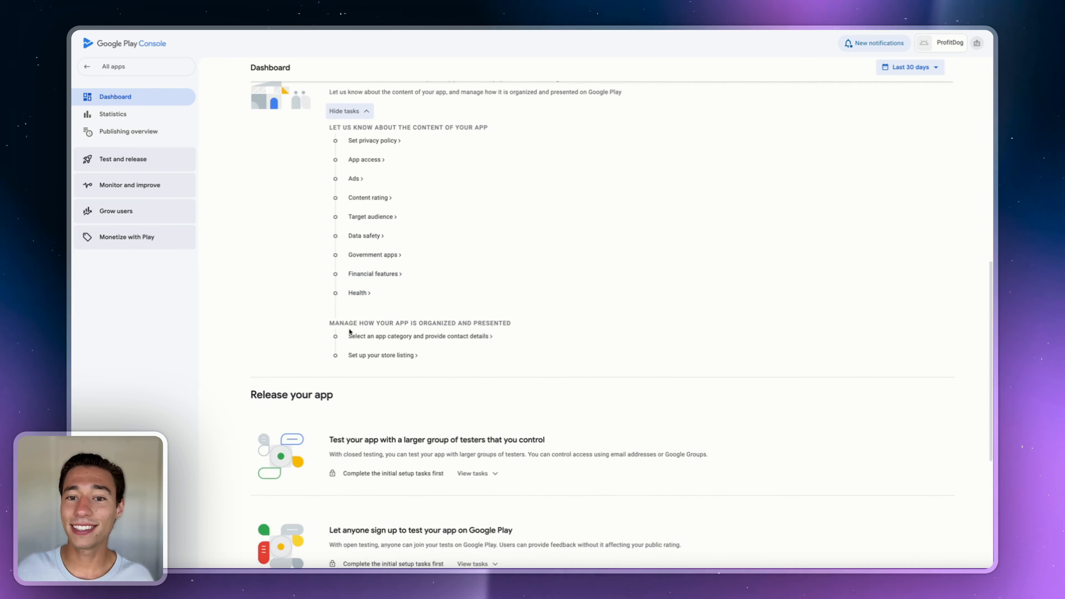
pyautogui.scroll(5, 351, 332)
pyautogui.scroll(2, 350, 332)
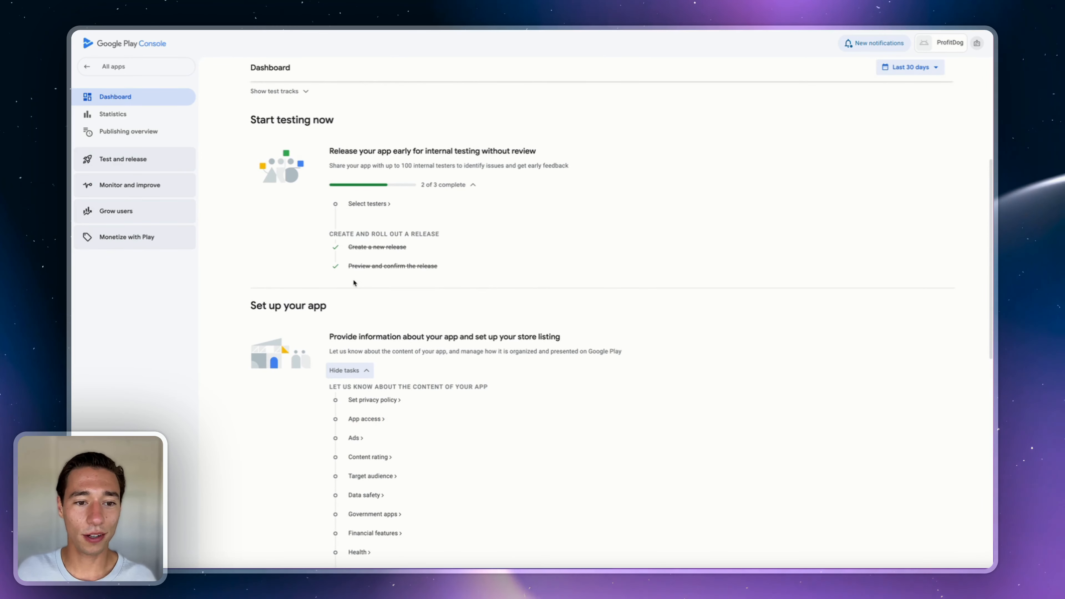
# - Copy the internal test's web join link from Select testers, then go back to Releases
pyautogui.click(368, 205)
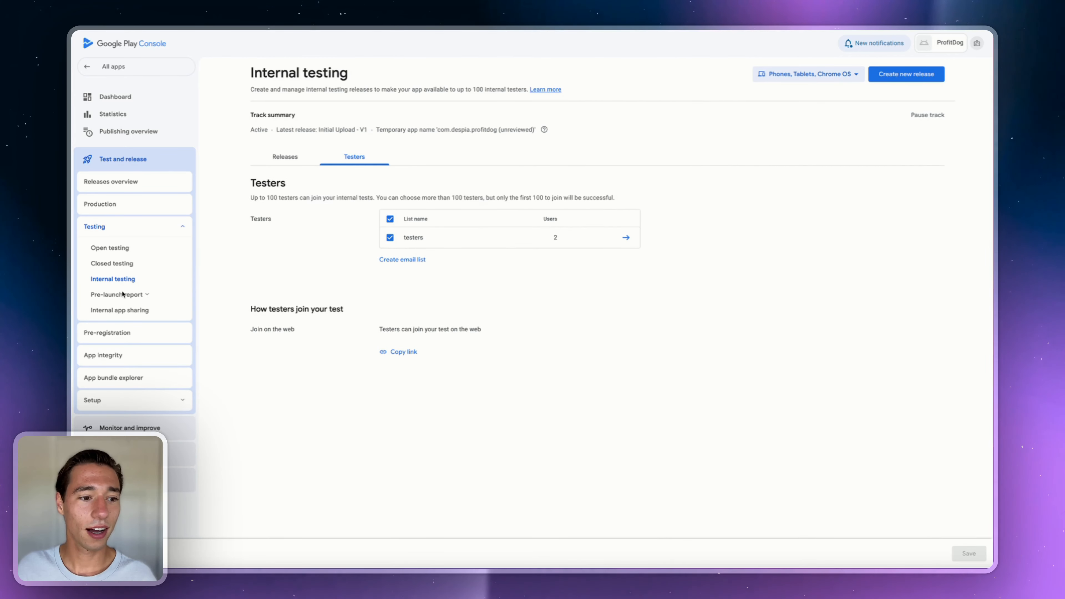
pyautogui.click(402, 353)
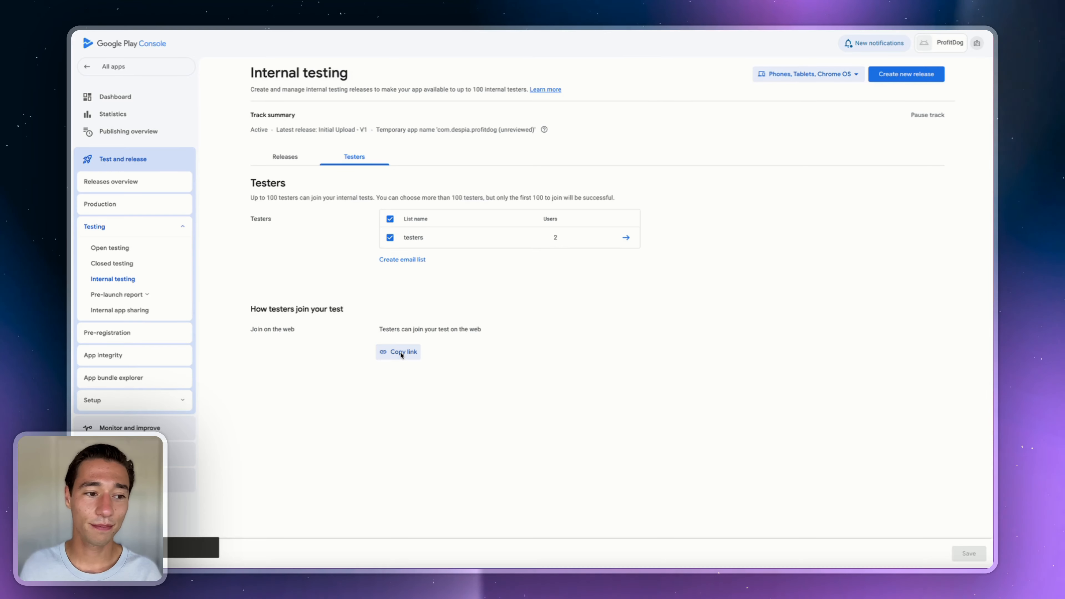
pyautogui.click(114, 280)
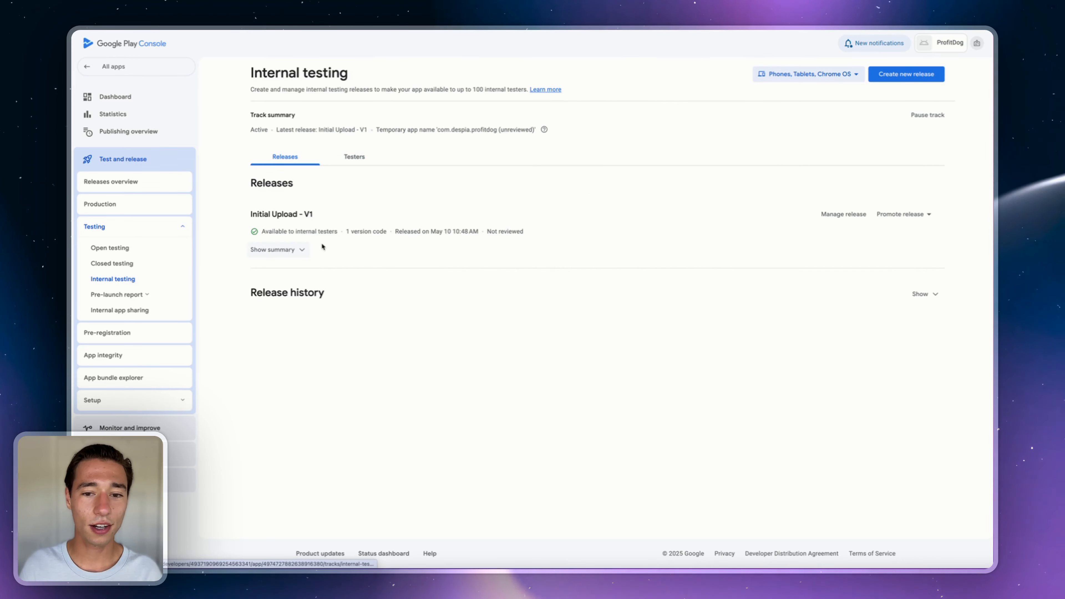
# - Show the Downloads tab for app bundle 2 (1.0.0) in the Initial Upload - V1 release
pyautogui.click(840, 215)
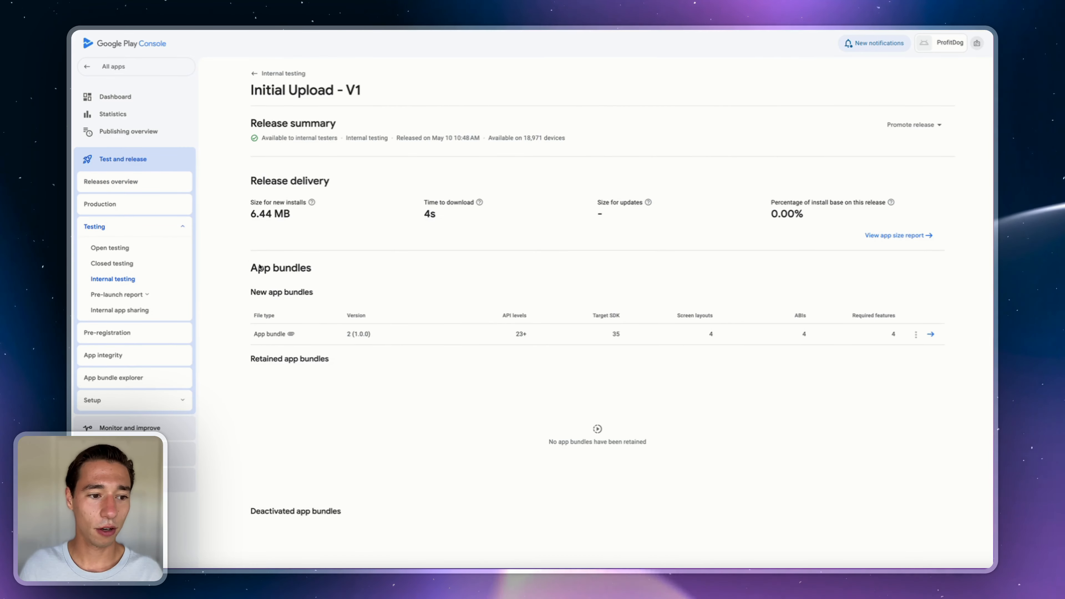
pyautogui.scroll(-6, 332, 350)
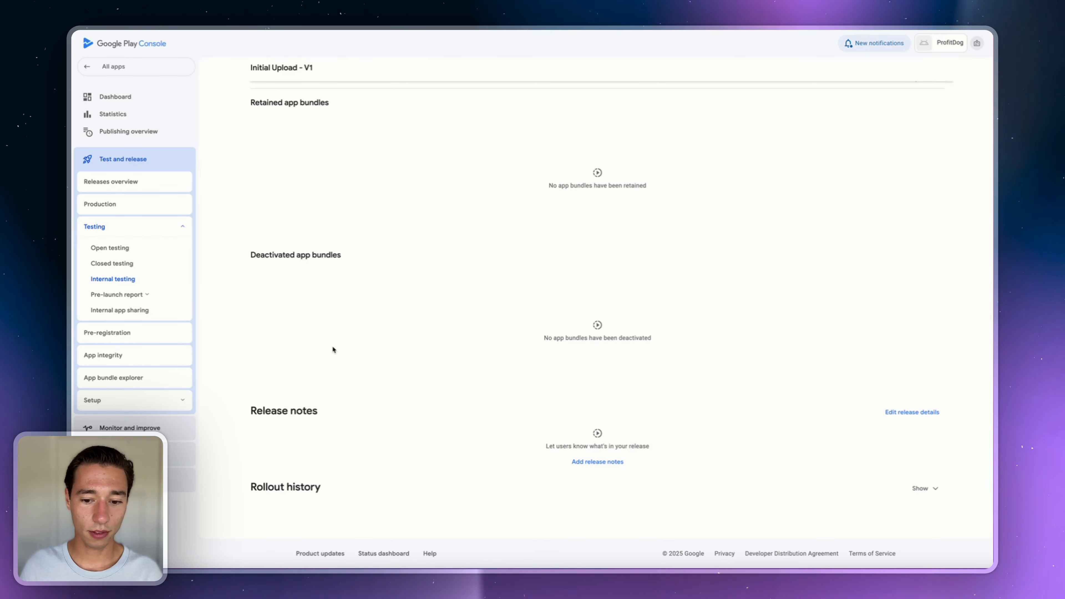
pyautogui.scroll(6, 332, 349)
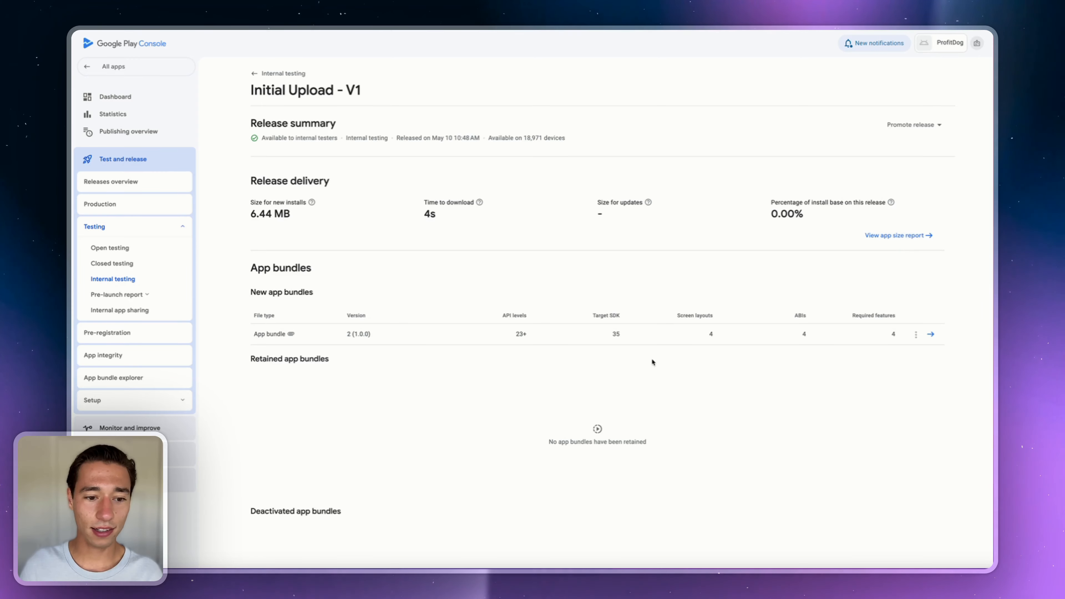
pyautogui.click(860, 334)
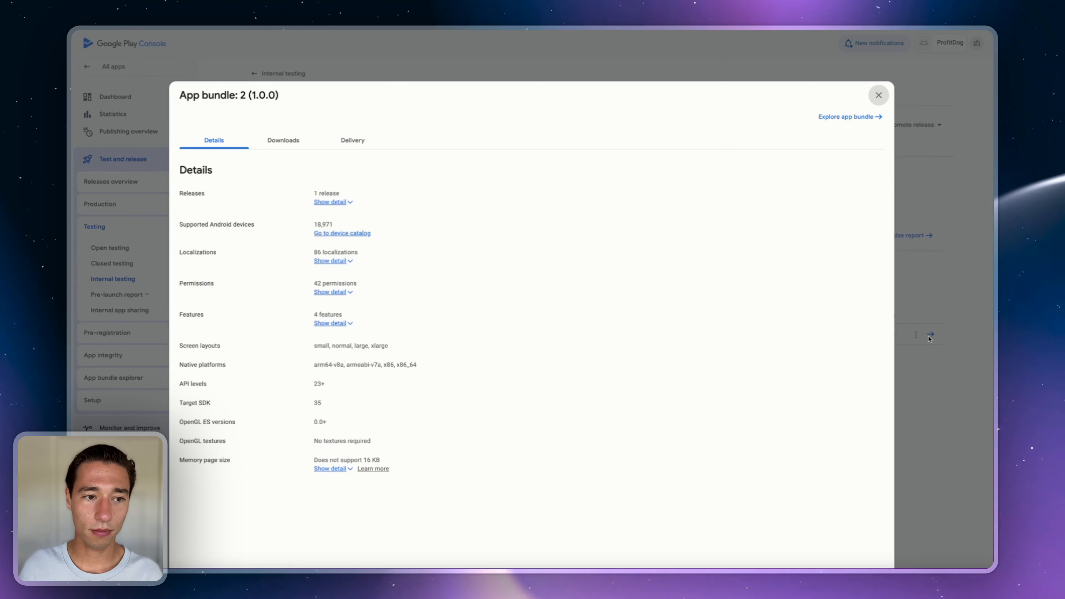
pyautogui.click(278, 140)
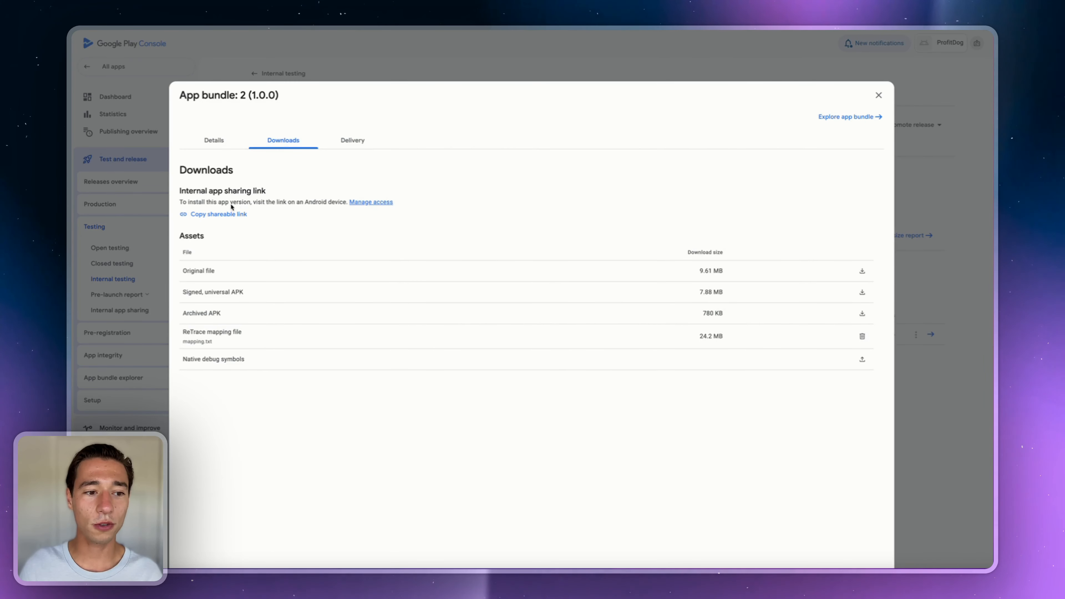
# - Copy the bundle's internal app sharing link and bring up the Vysor phone mirror
pyautogui.click(206, 215)
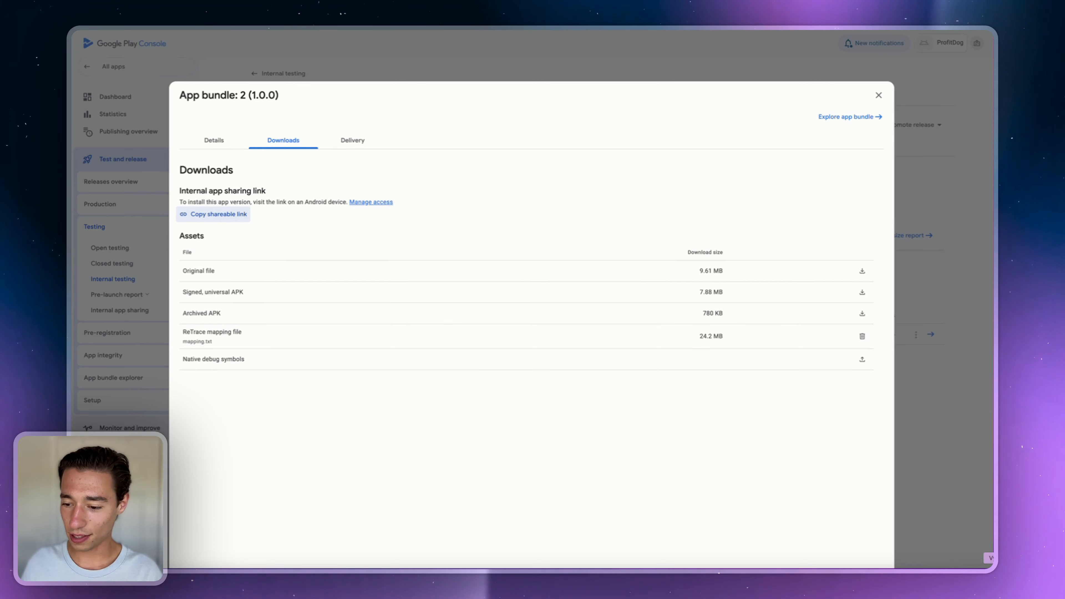
pyautogui.click(989, 567)
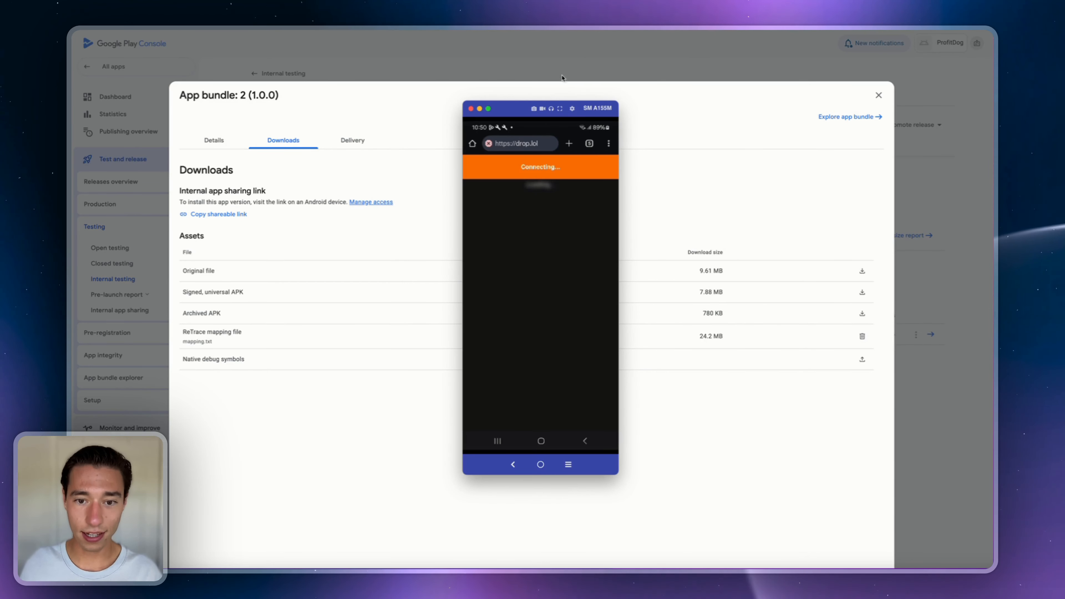
# - Paste the internal app sharing link into the phone browser and load it, then return to Play Console
pyautogui.click(726, 227)
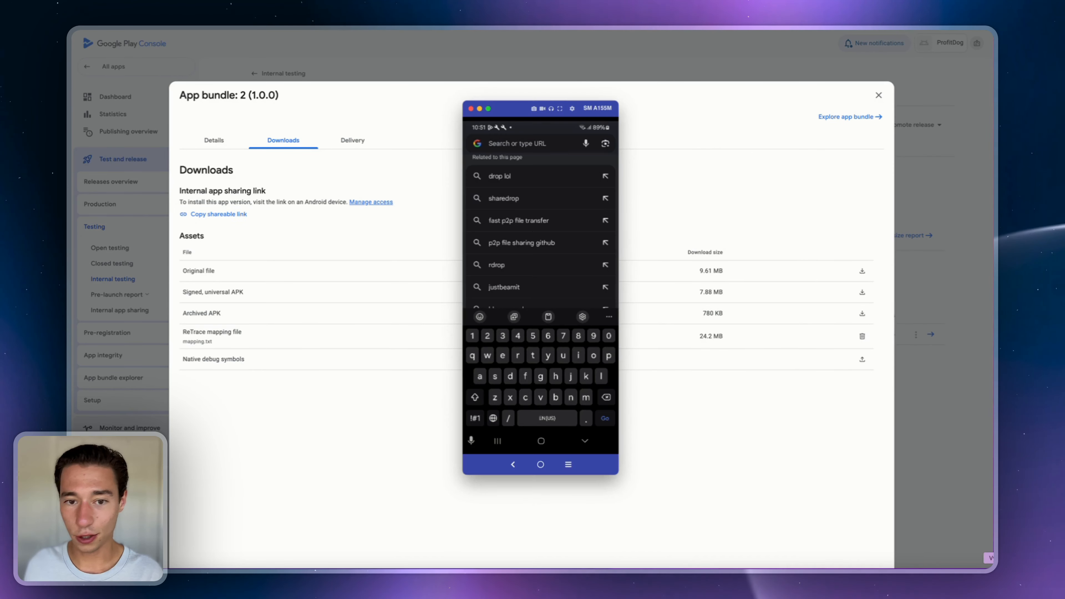
pyautogui.click(494, 145)
pyautogui.click(496, 146)
pyautogui.press('super+v')
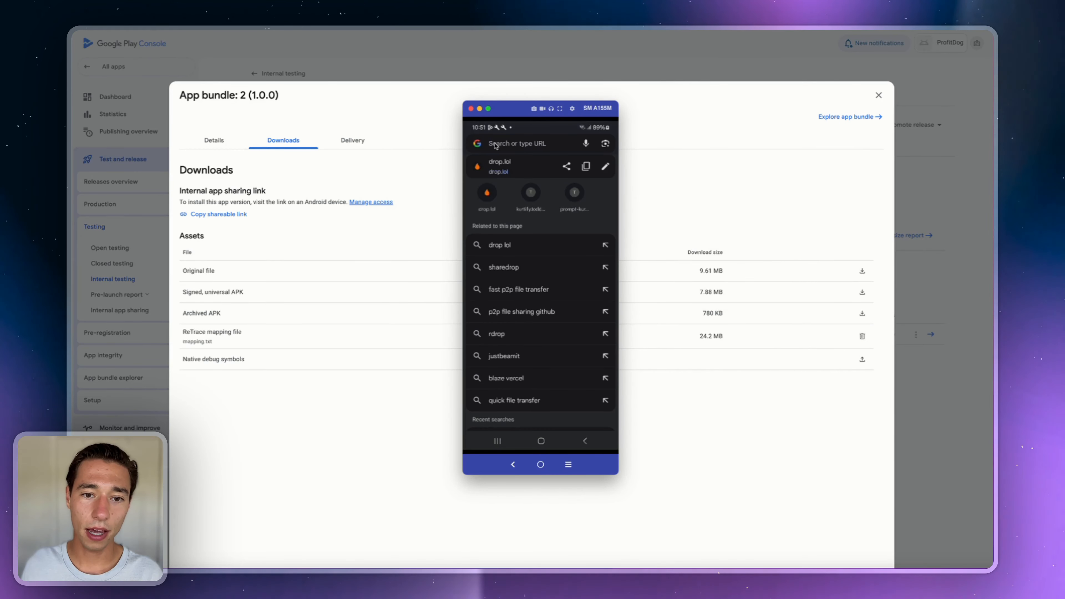
pyautogui.click(496, 145)
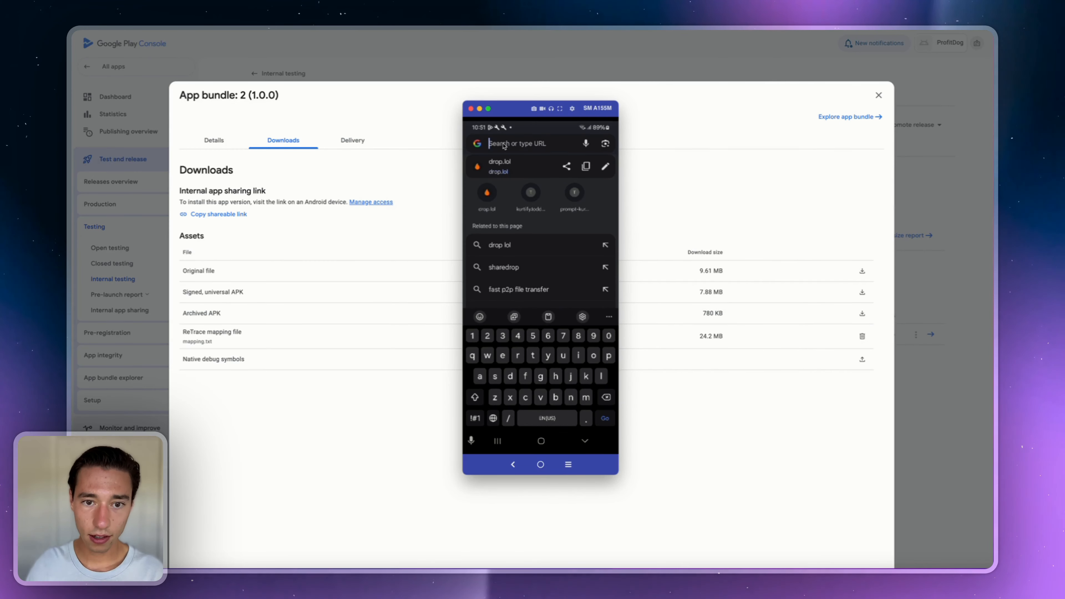
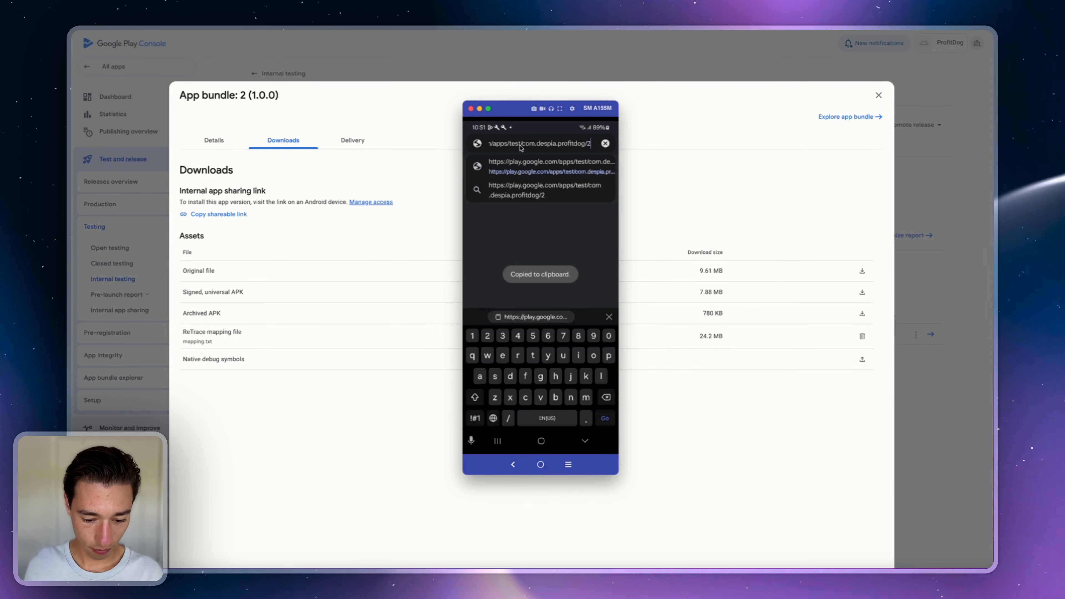
pyautogui.press('Return')
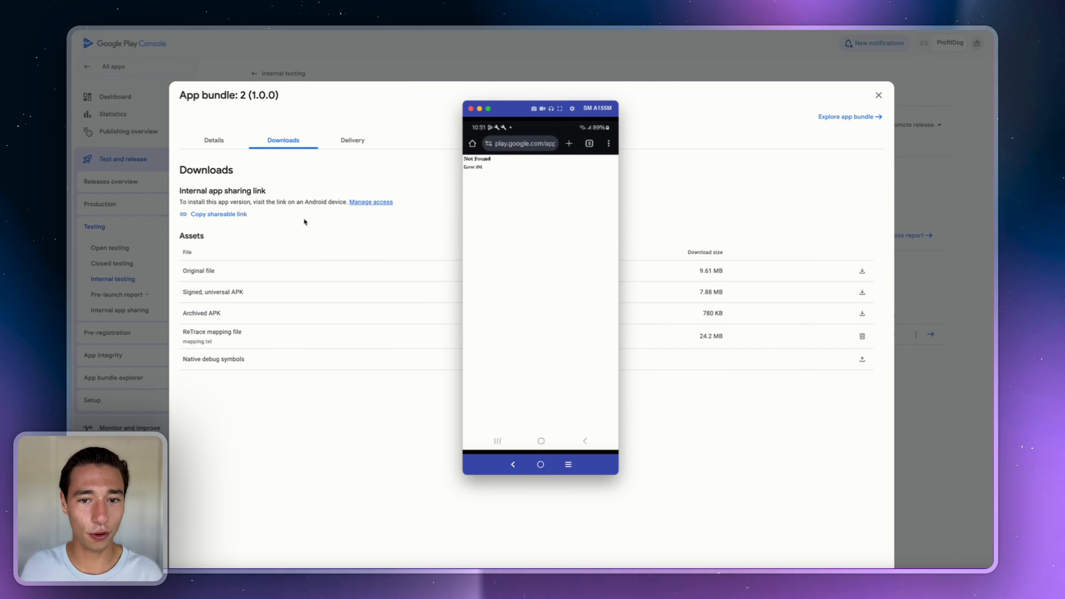
pyautogui.click(331, 232)
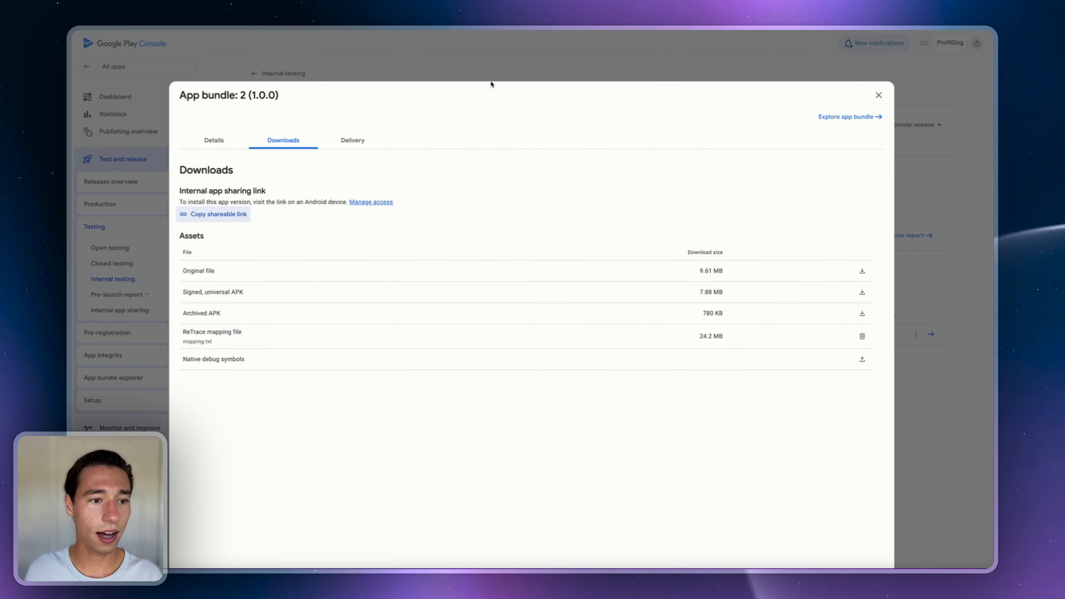
# - Go to the internal test's testers, review the email list, and copy the web join link
pyautogui.click(368, 71)
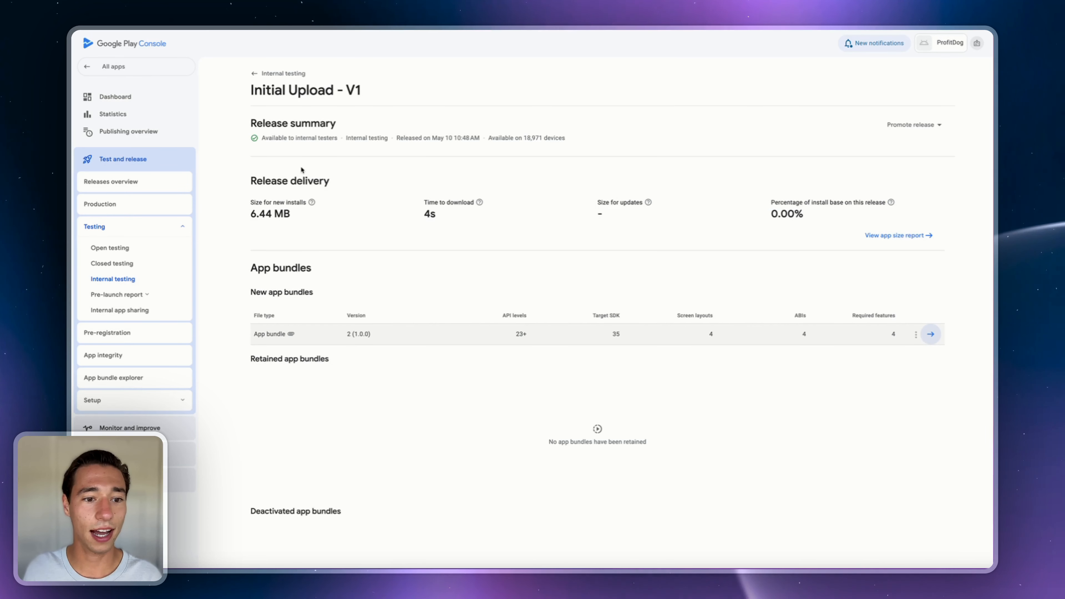
pyautogui.click(122, 281)
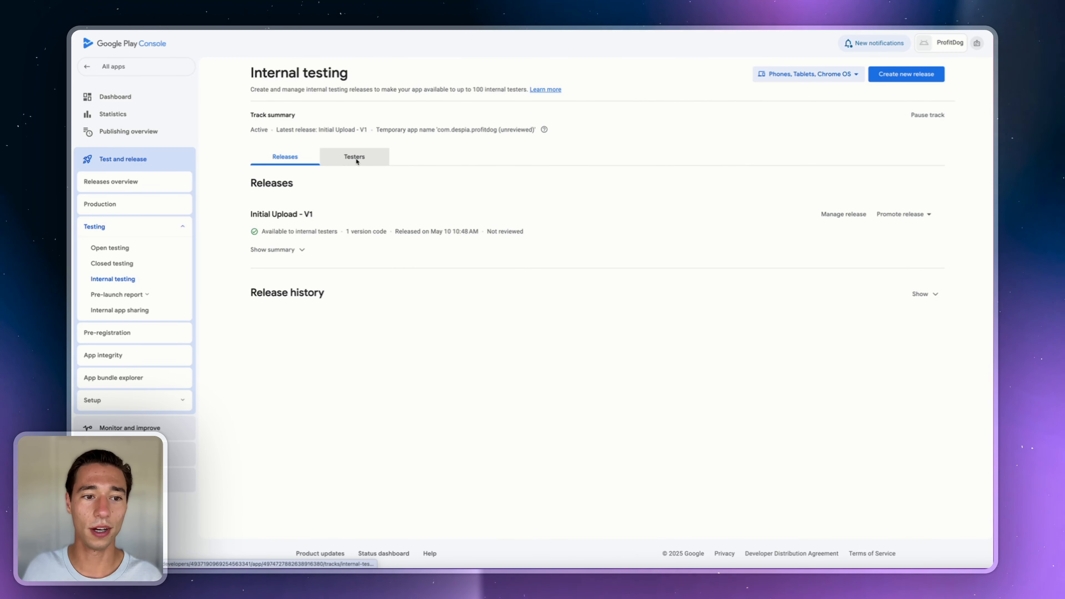
pyautogui.click(357, 160)
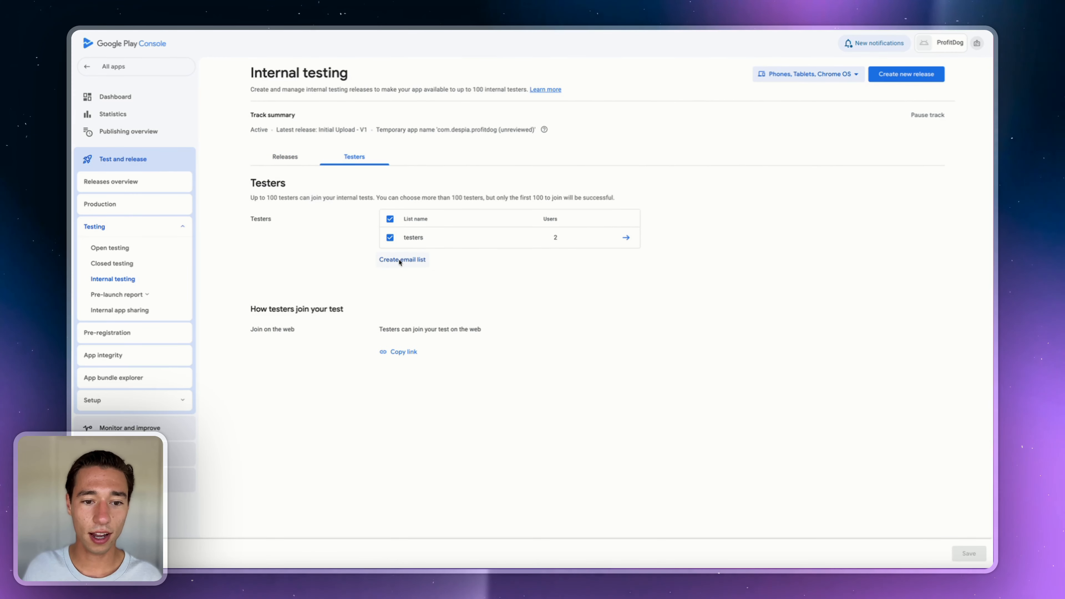
pyautogui.click(626, 237)
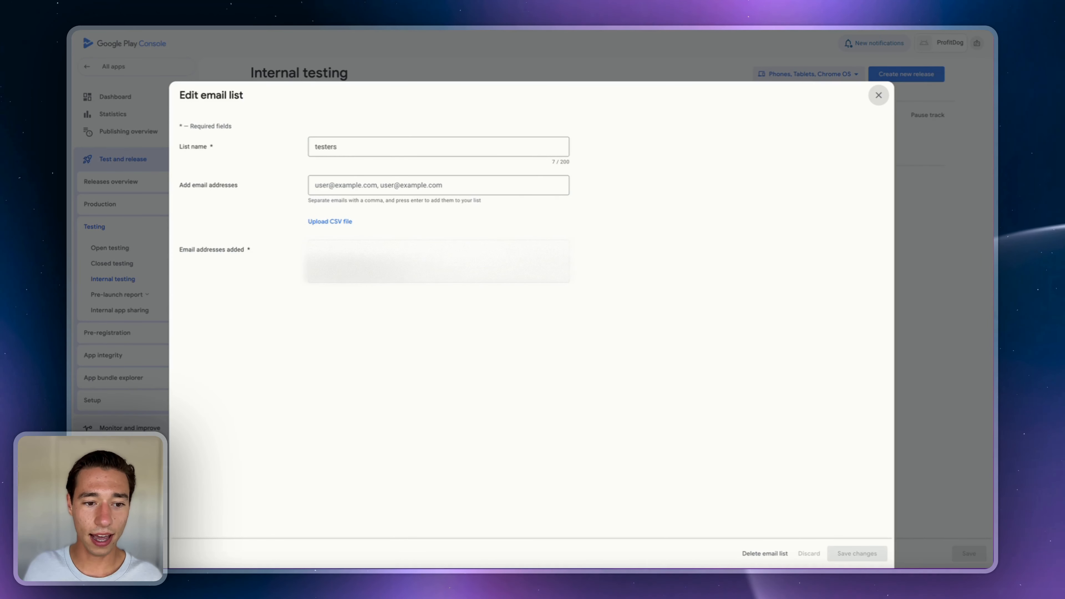
pyautogui.click(879, 96)
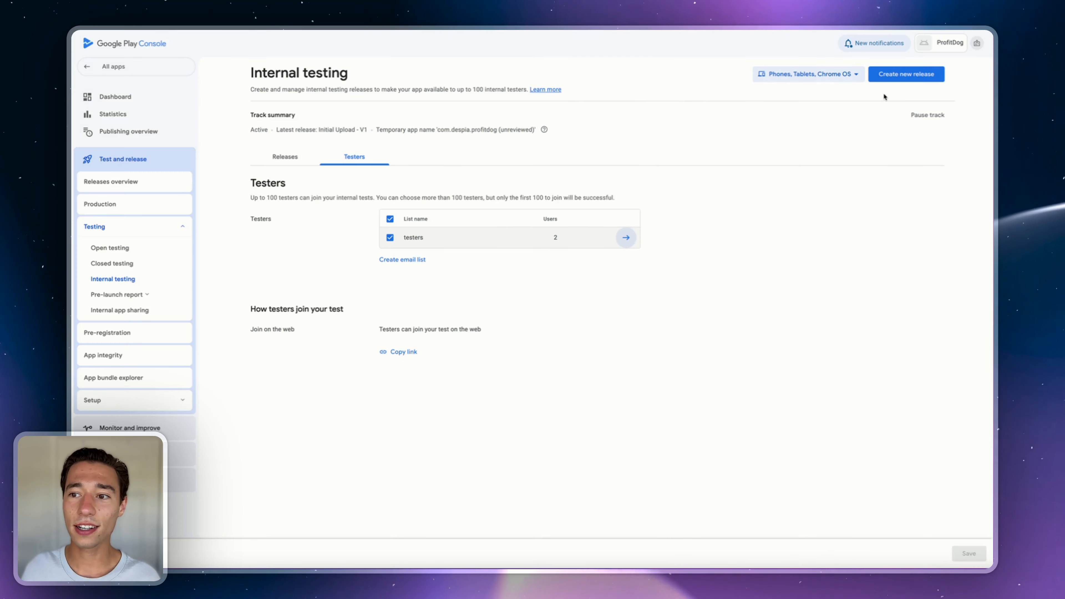
pyautogui.click(400, 352)
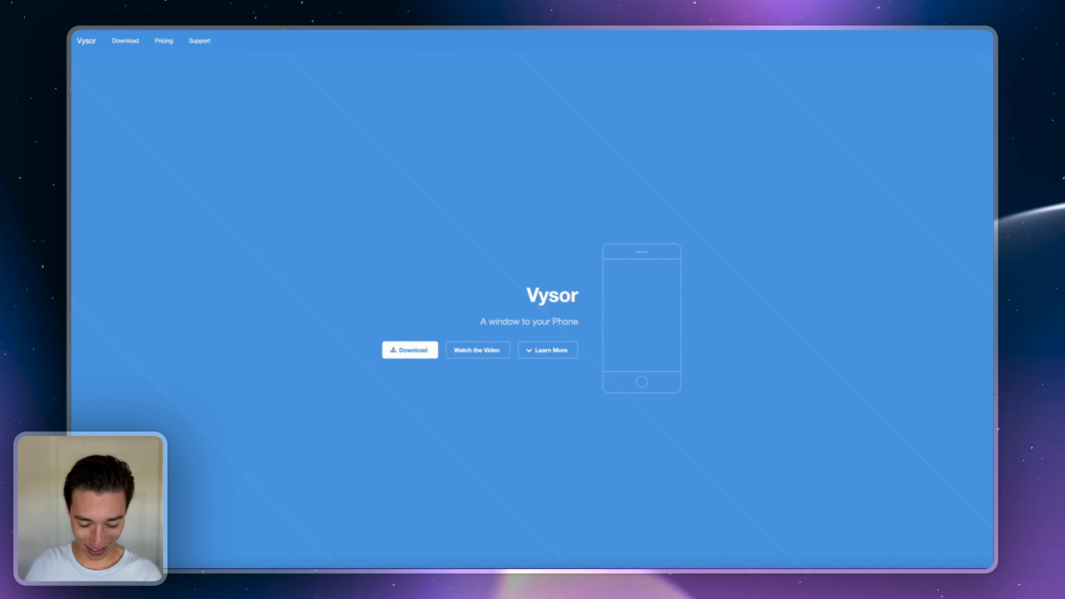
# - Paste the copied internal-test join link into the browser's address bar
pyautogui.press('super+l')
pyautogui.press('super+v')
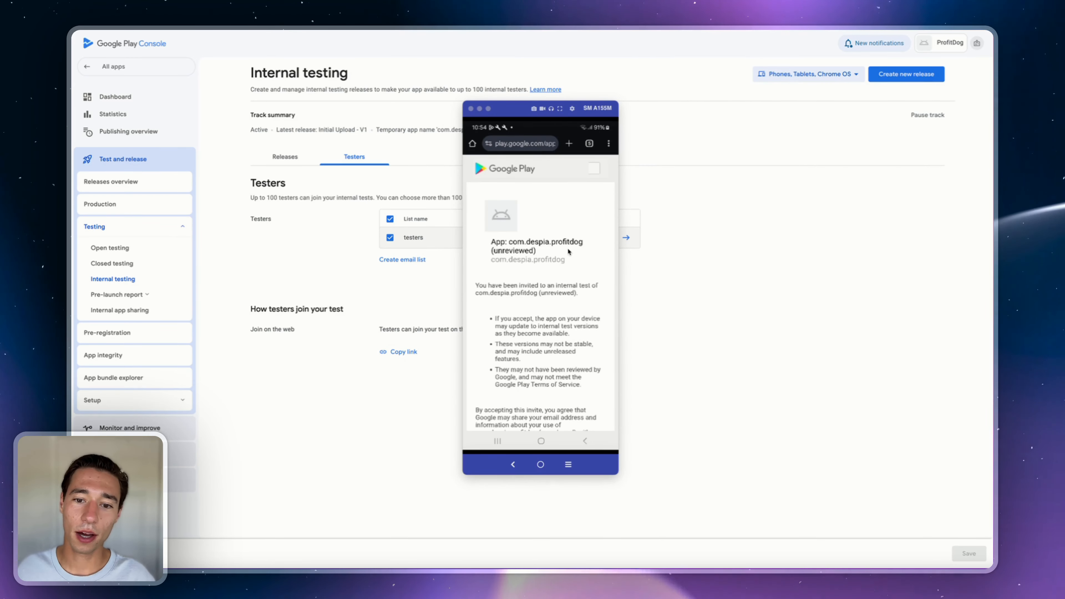
# - Accept the ProfitDog test invitation, then install and open the app from Google Play
pyautogui.moveTo(558, 273); pyautogui.dragTo(557, 215)
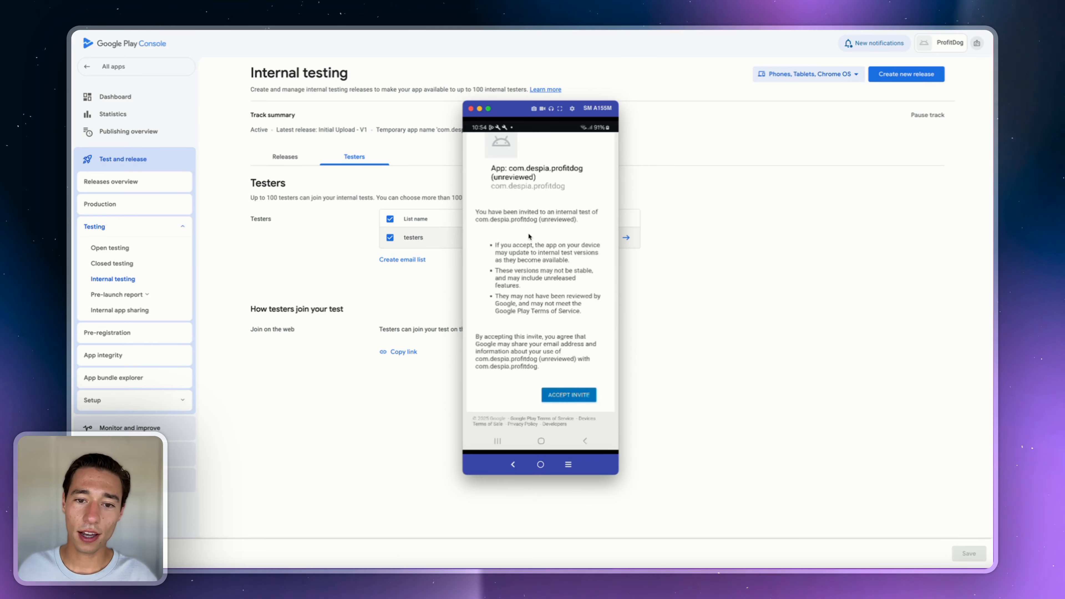
pyautogui.click(564, 396)
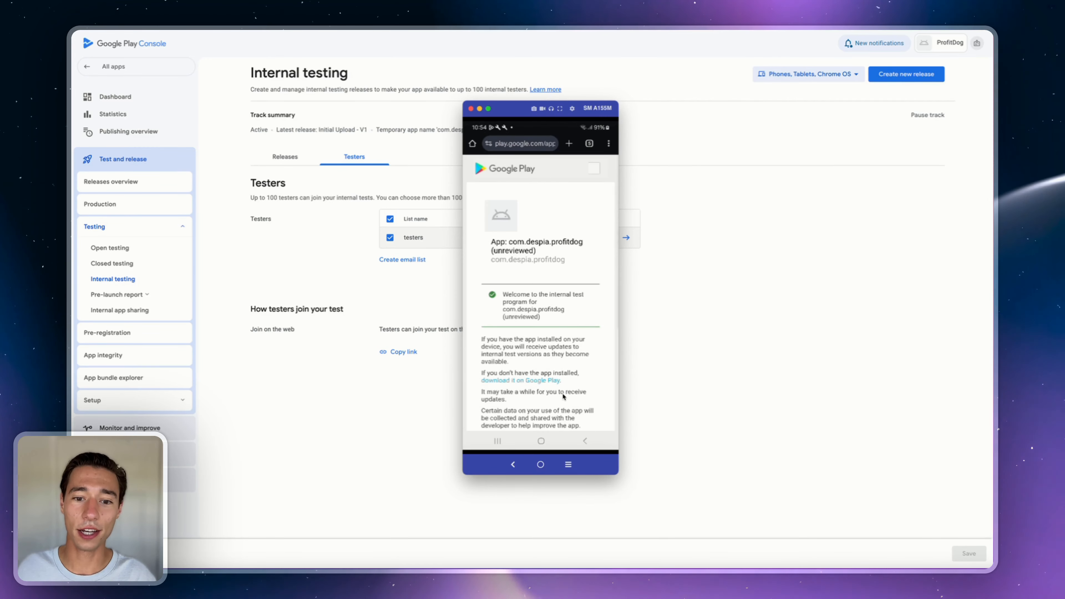
pyautogui.moveTo(538, 314); pyautogui.dragTo(553, 204)
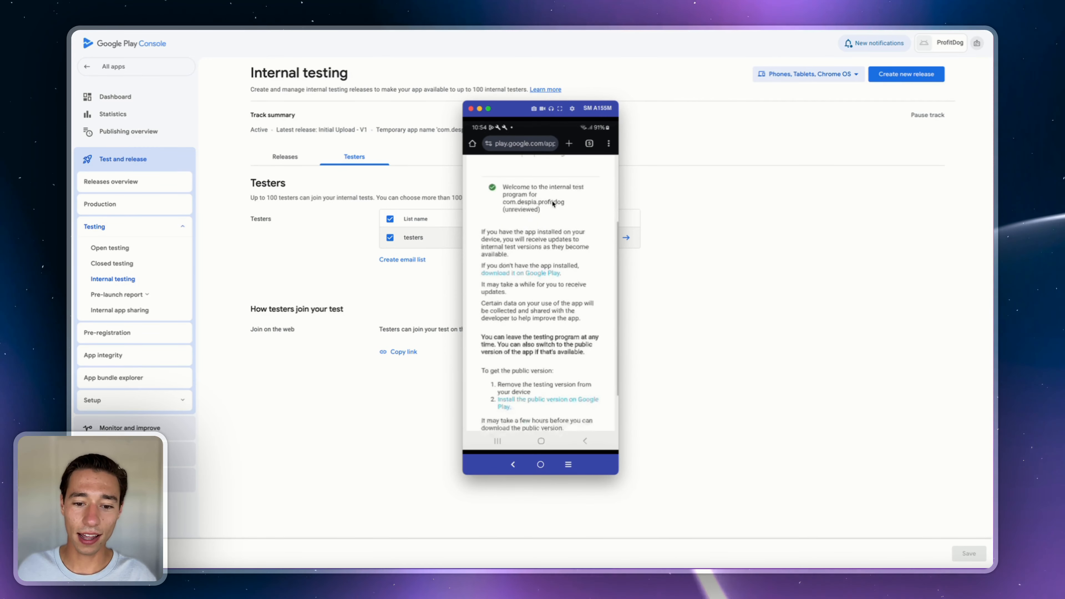
pyautogui.click(511, 267)
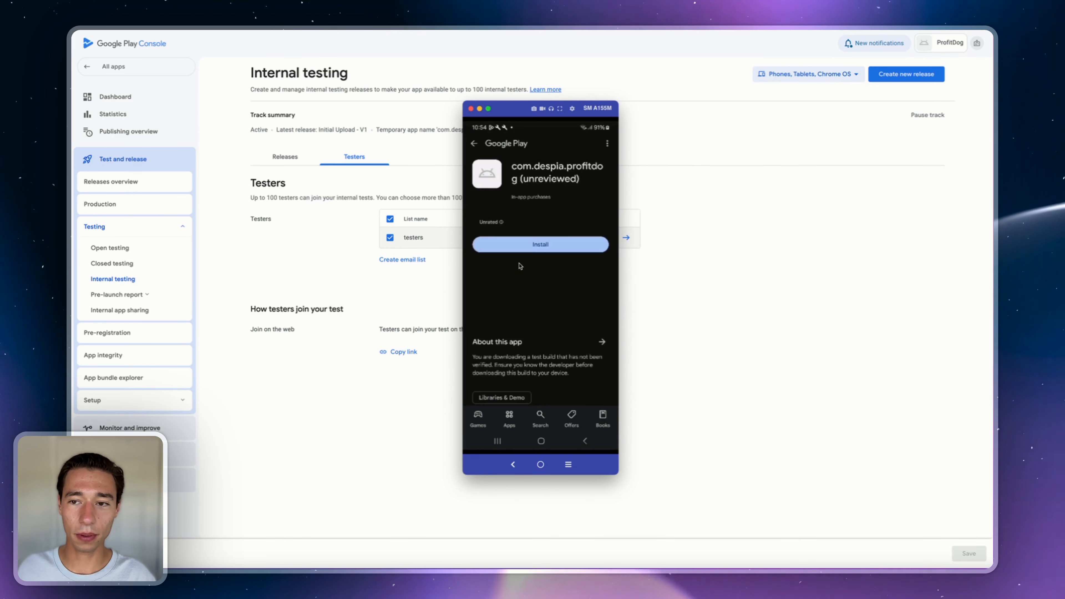
pyautogui.click(545, 244)
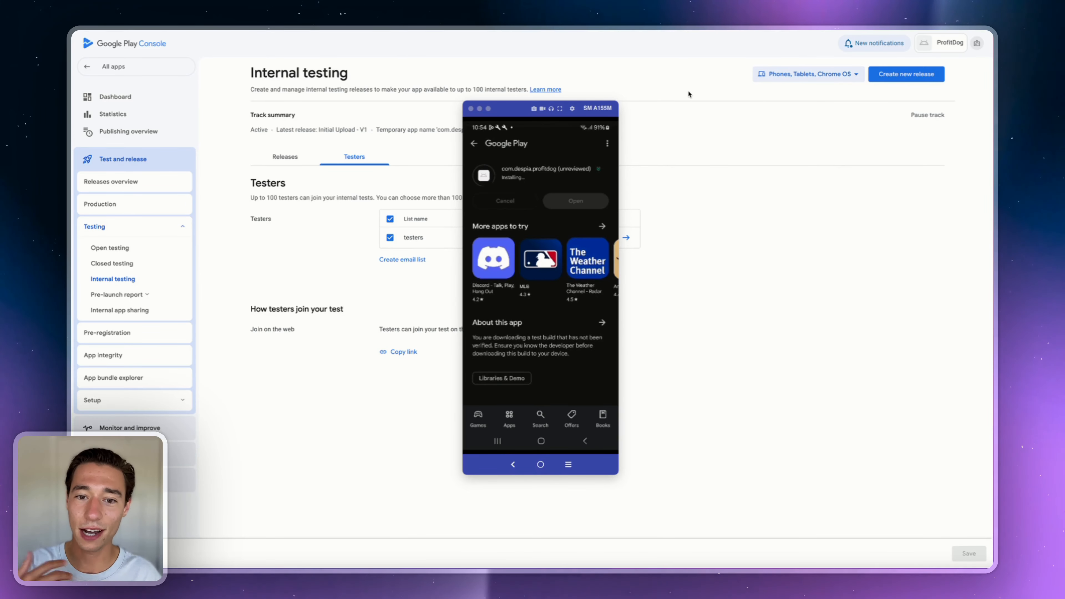
pyautogui.click(580, 200)
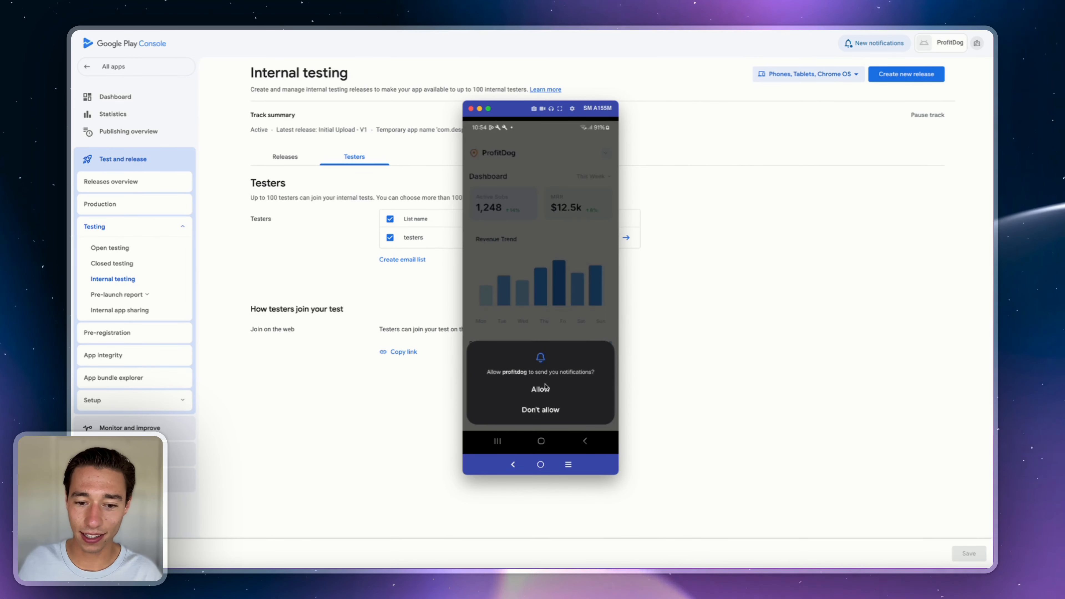
# - Allow ProfitDog notifications, dismiss the Welcome message, and choose NO to stay in the app
pyautogui.click(541, 390)
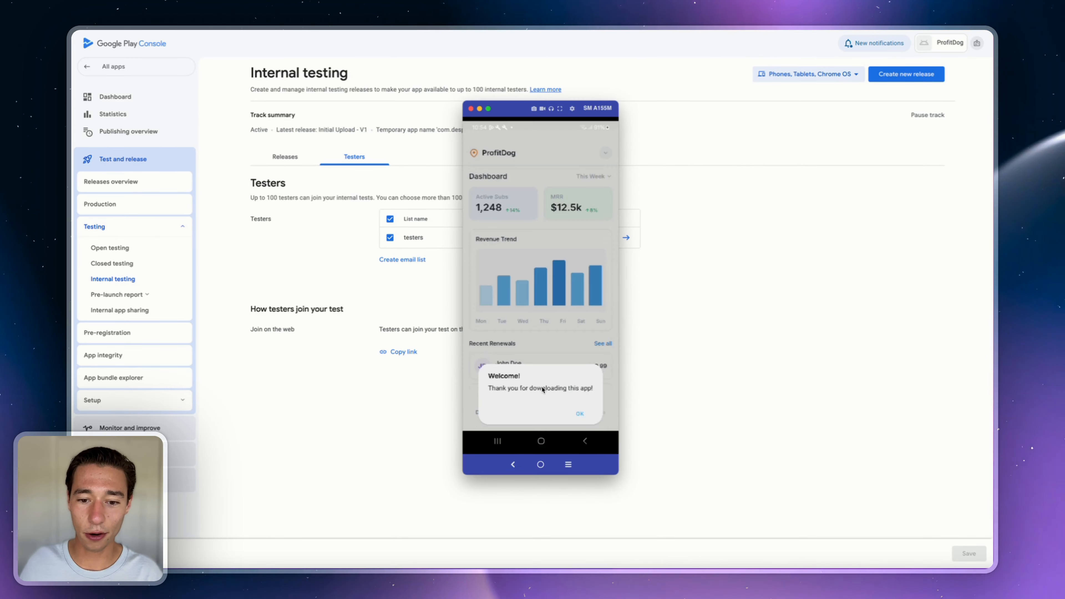
pyautogui.click(580, 414)
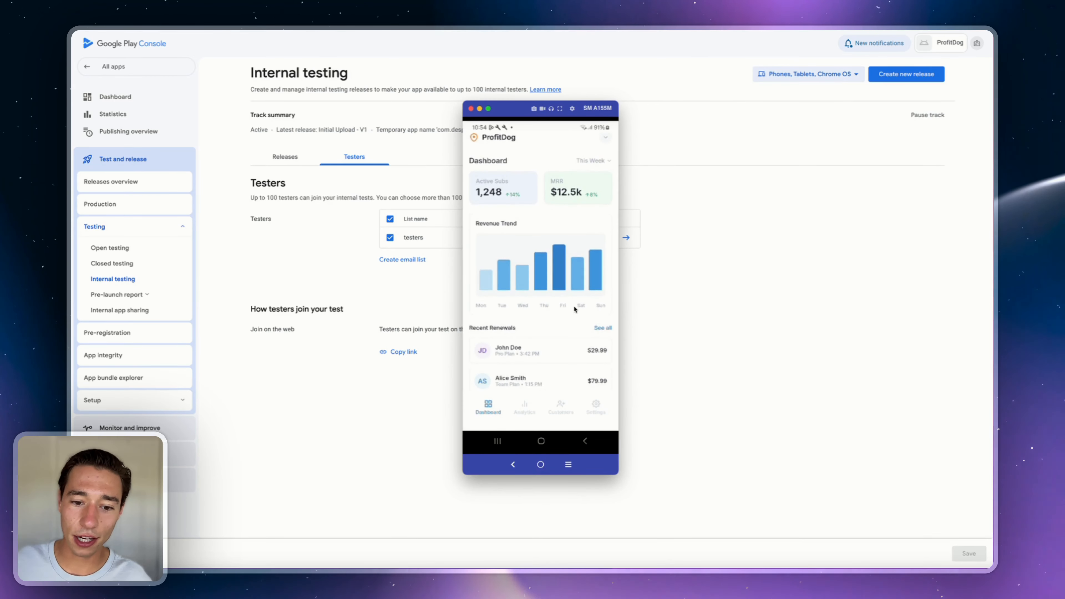
pyautogui.rightClick(575, 306)
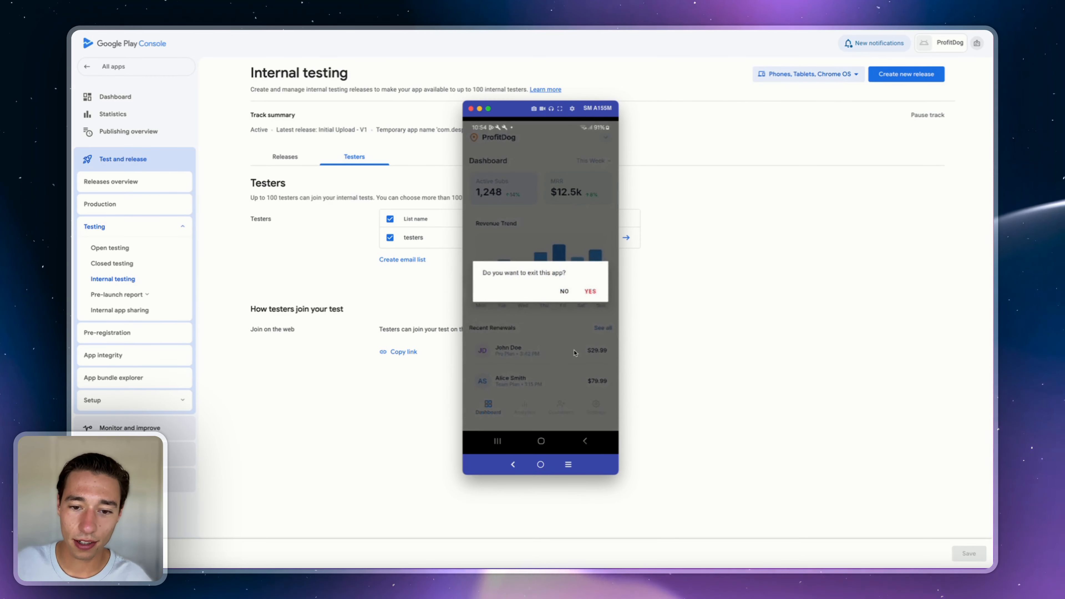
pyautogui.click(564, 292)
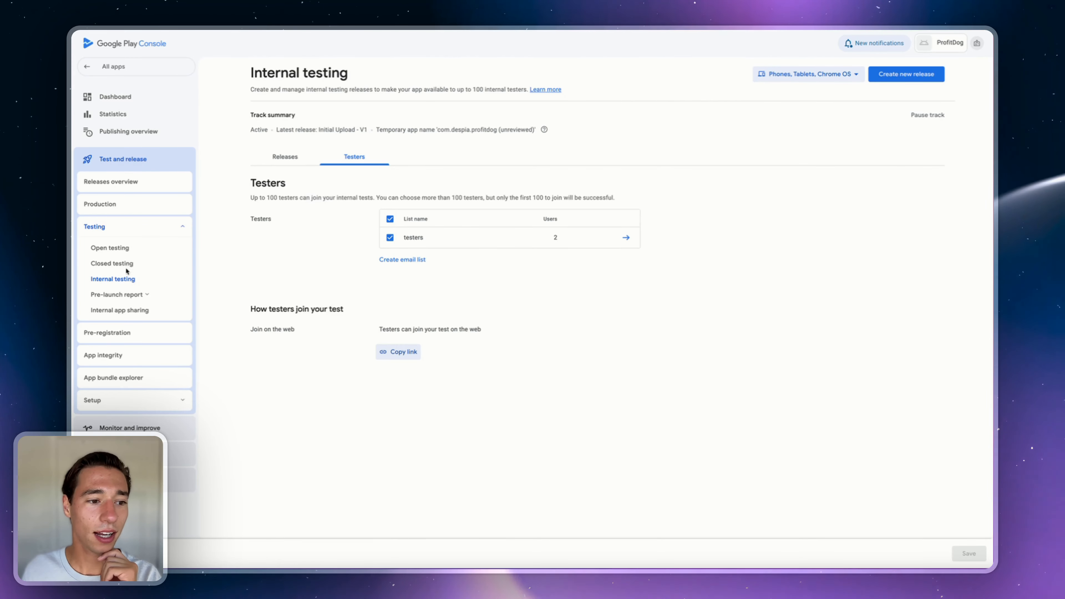
# - Add all 176 countries and regions to the Open testing track and save
pyautogui.click(119, 282)
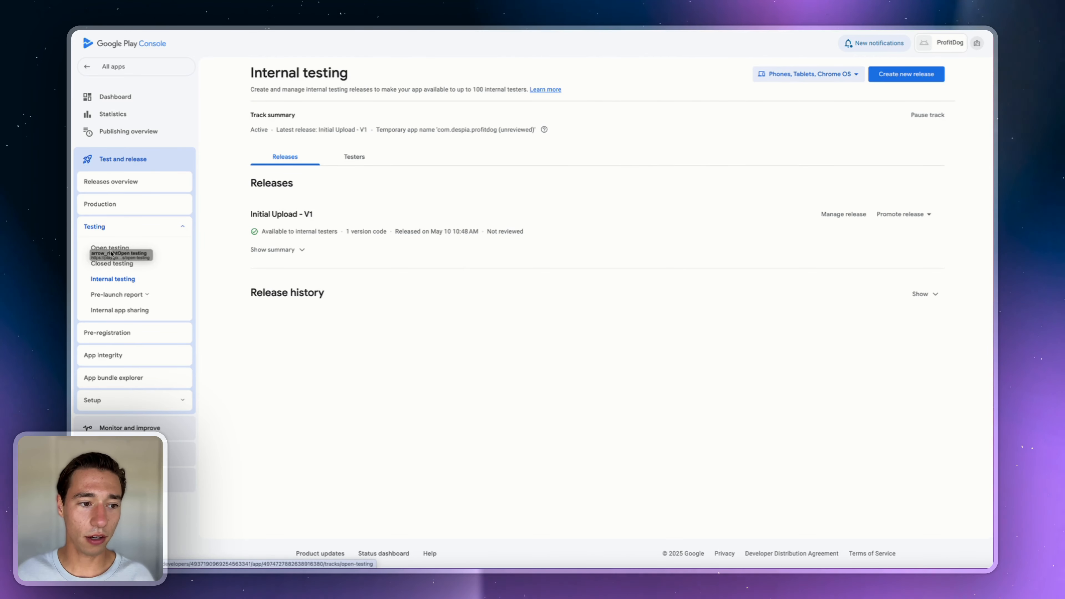
pyautogui.click(99, 245)
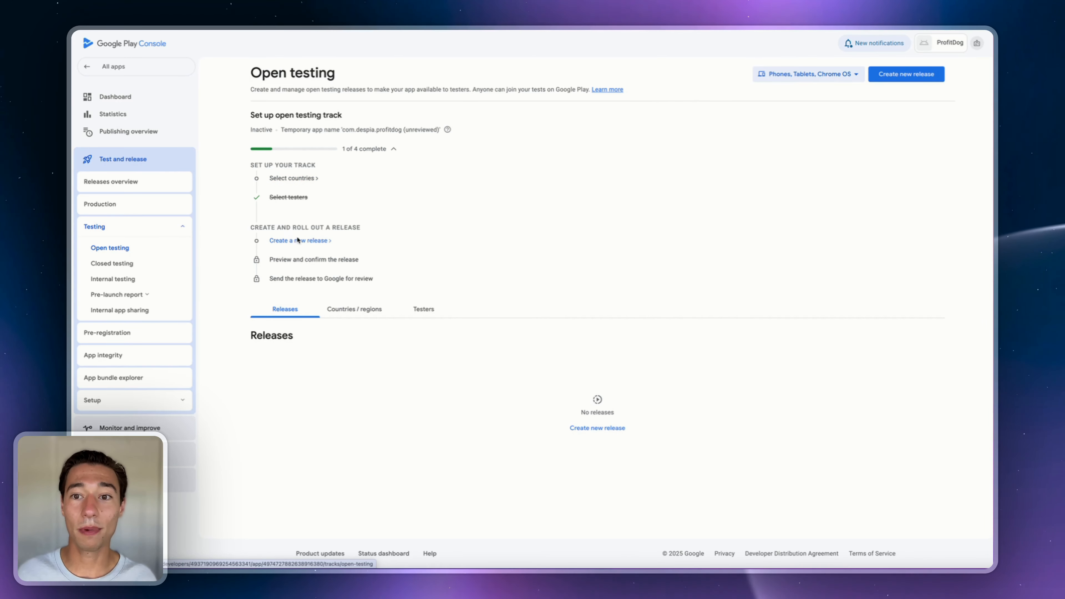
pyautogui.click(289, 179)
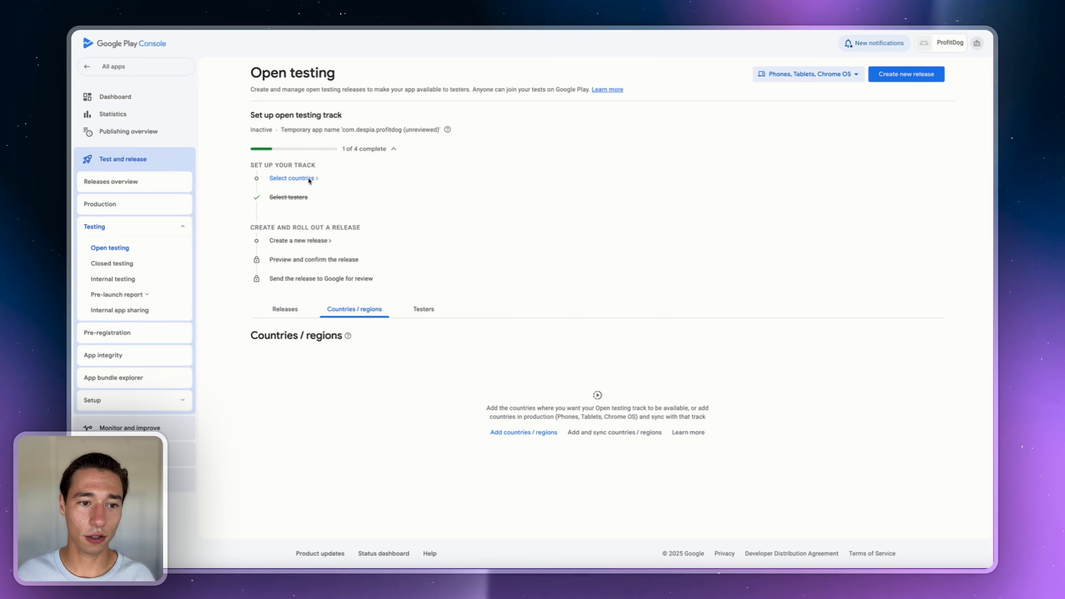
pyautogui.click(519, 432)
pyautogui.click(596, 322)
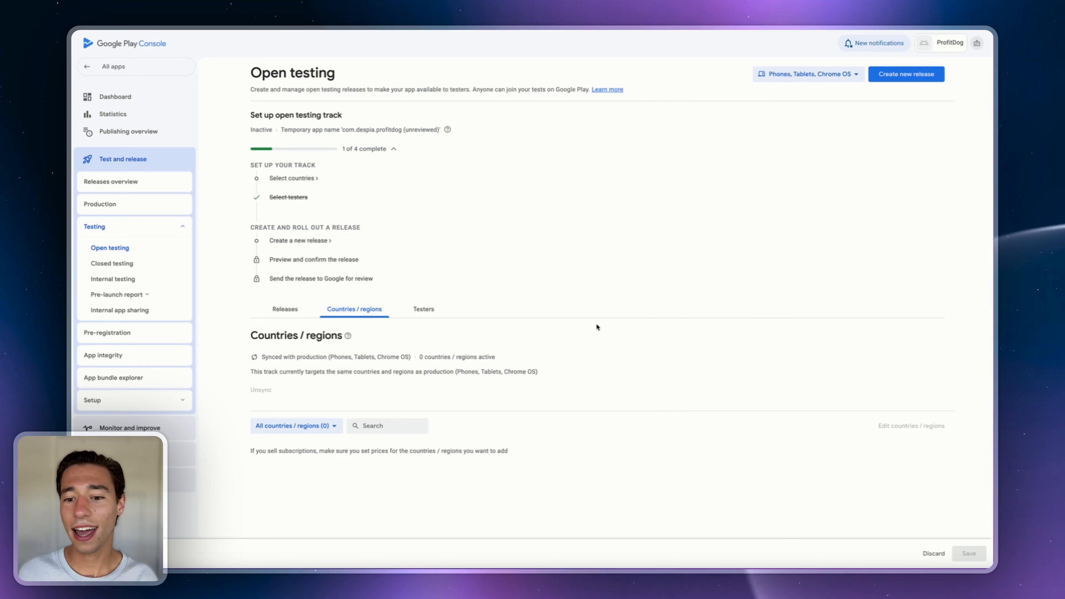
pyautogui.scroll(-3, 547, 357)
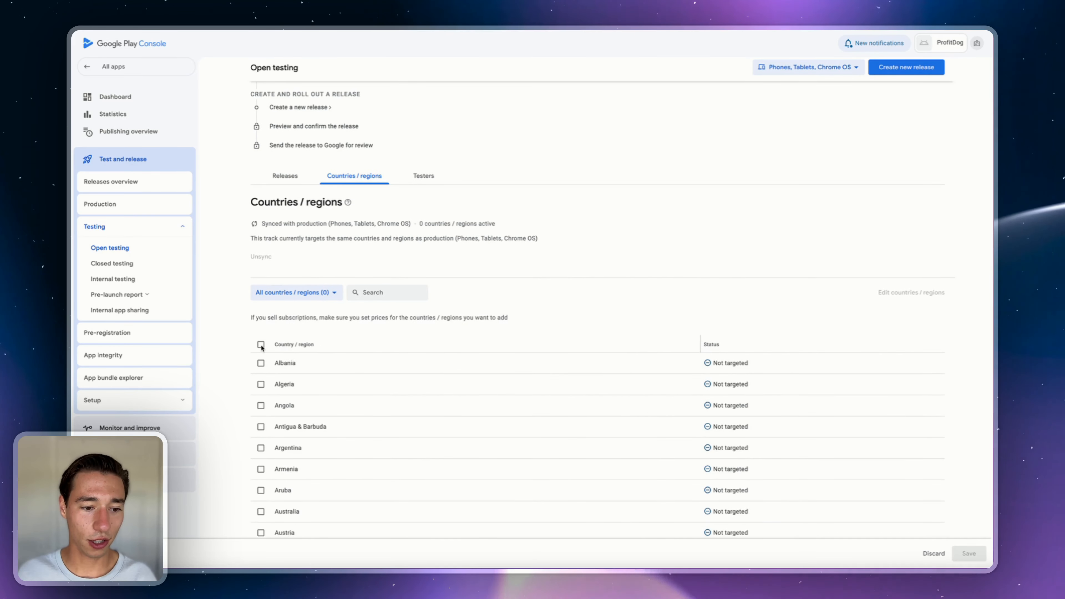
pyautogui.click(261, 344)
pyautogui.click(968, 554)
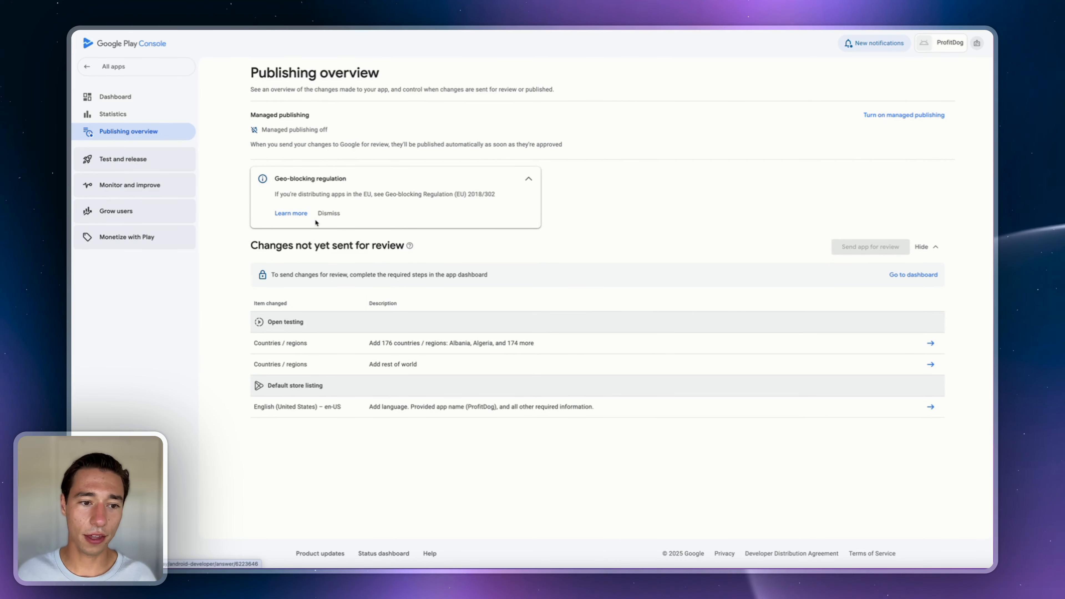
# - Visit the Open testing track's new-release page, then go back to Internal testing
pyautogui.click(335, 216)
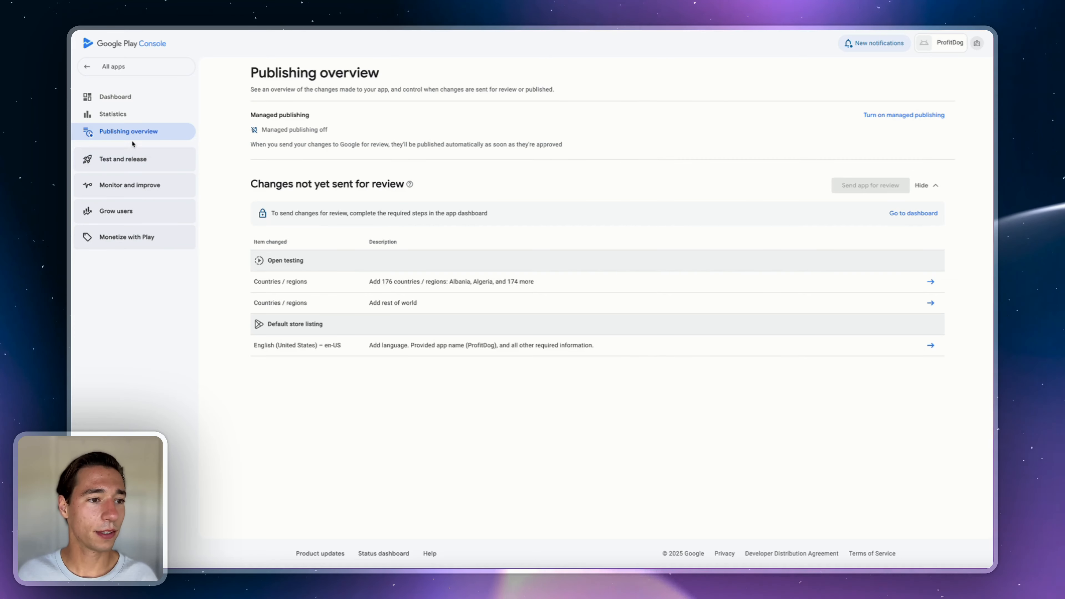
pyautogui.click(126, 161)
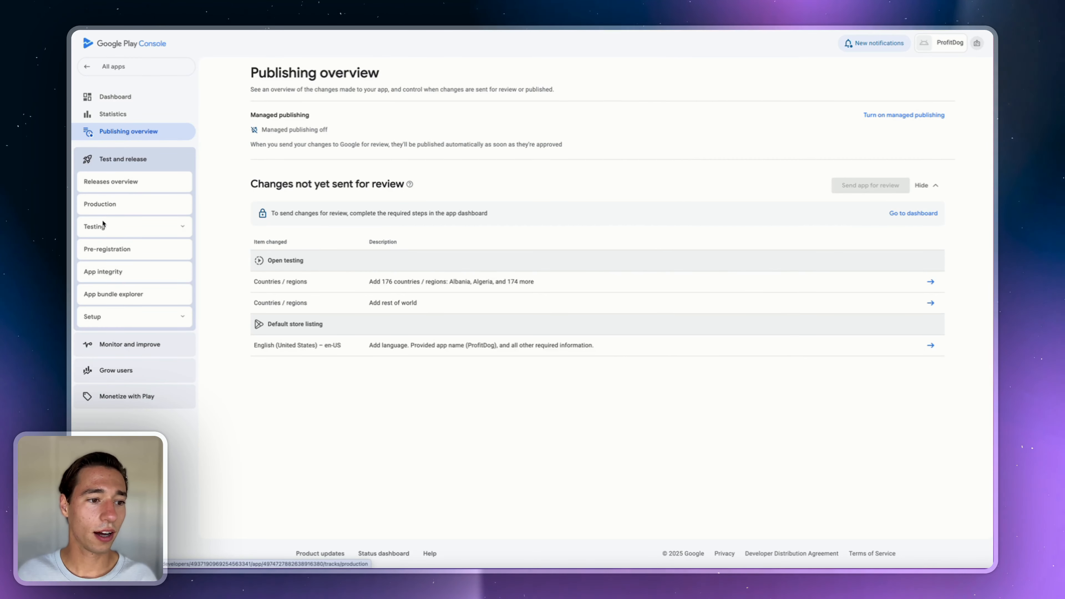
pyautogui.click(108, 228)
pyautogui.click(104, 248)
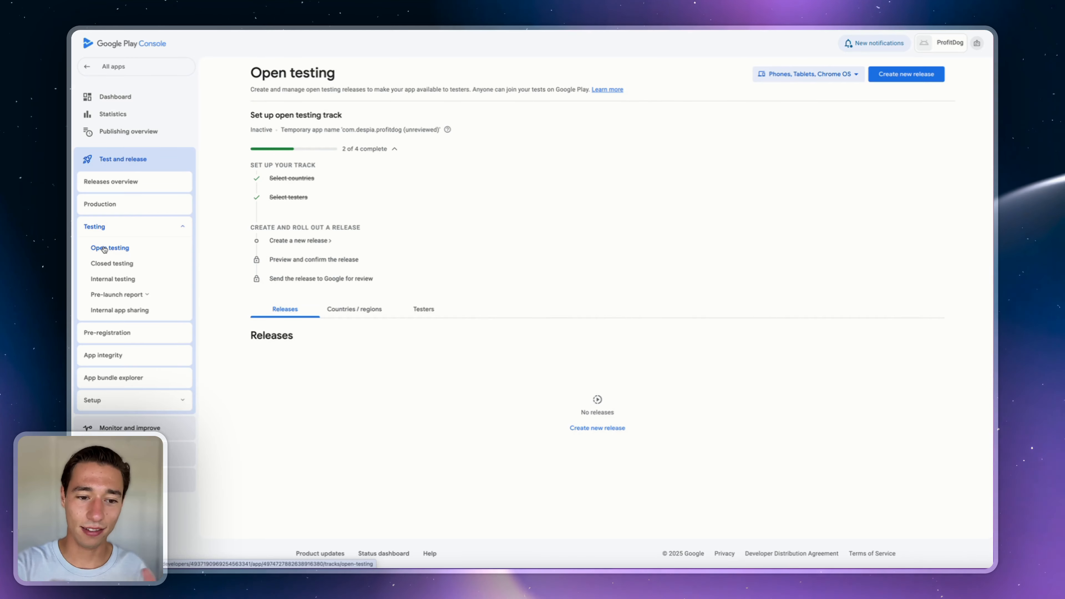
pyautogui.click(304, 242)
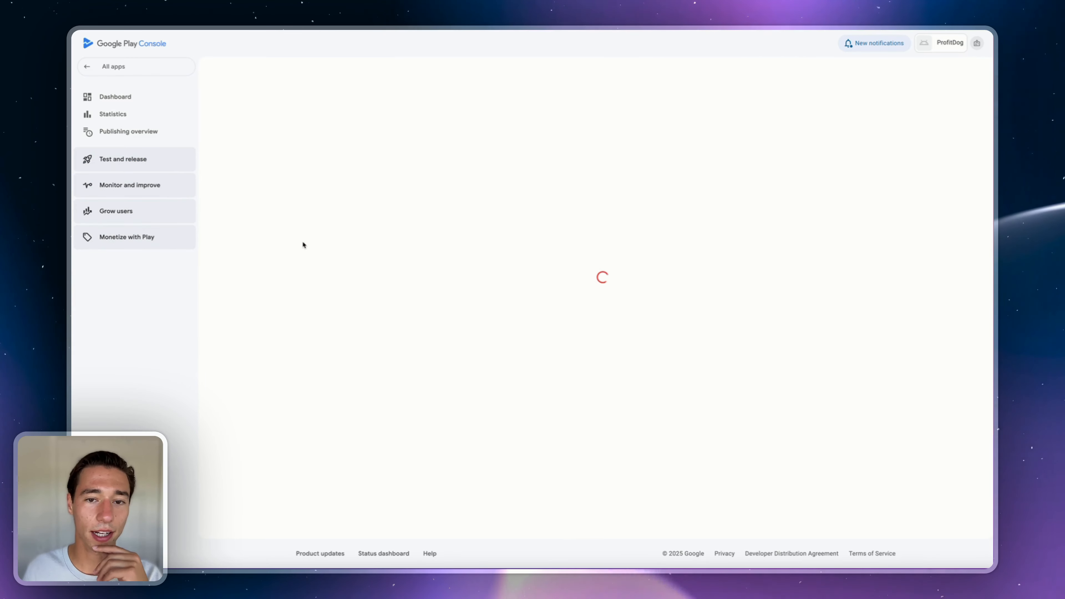
pyautogui.scroll(-3, 377, 294)
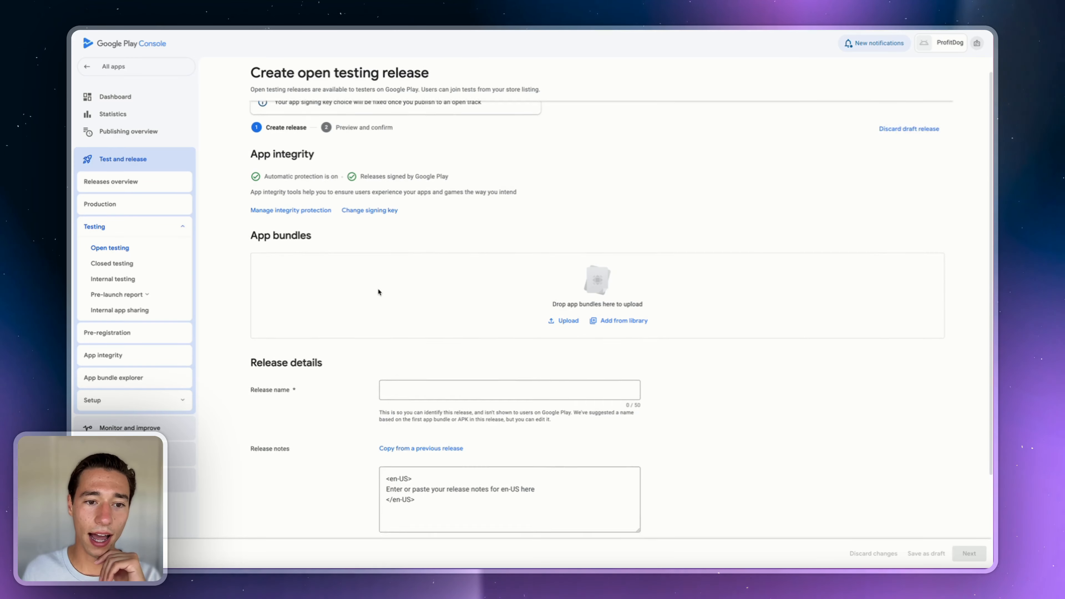
pyautogui.scroll(3, 379, 292)
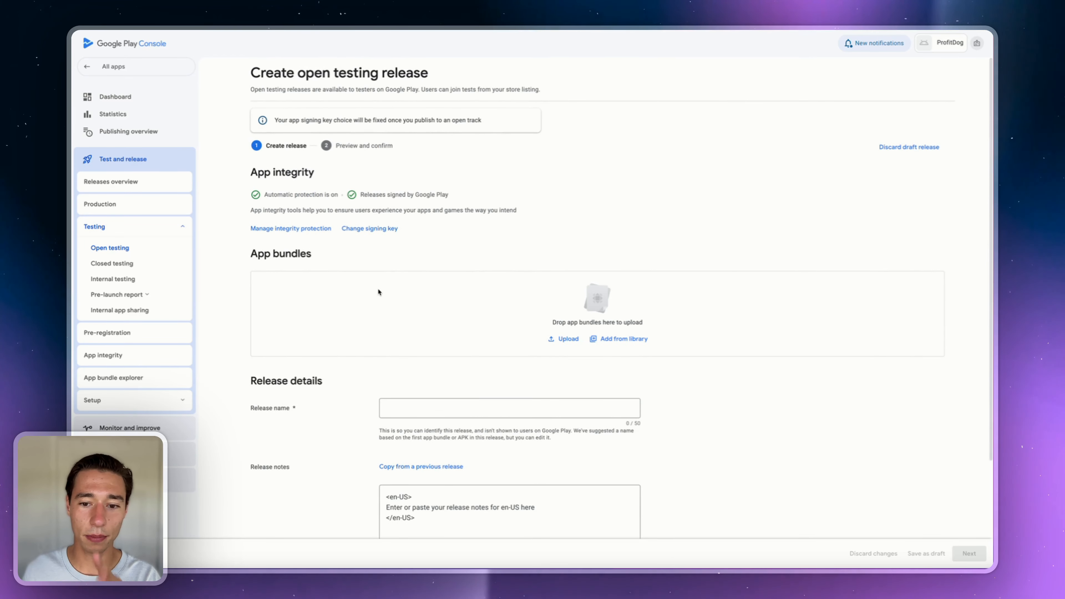
pyautogui.click(117, 280)
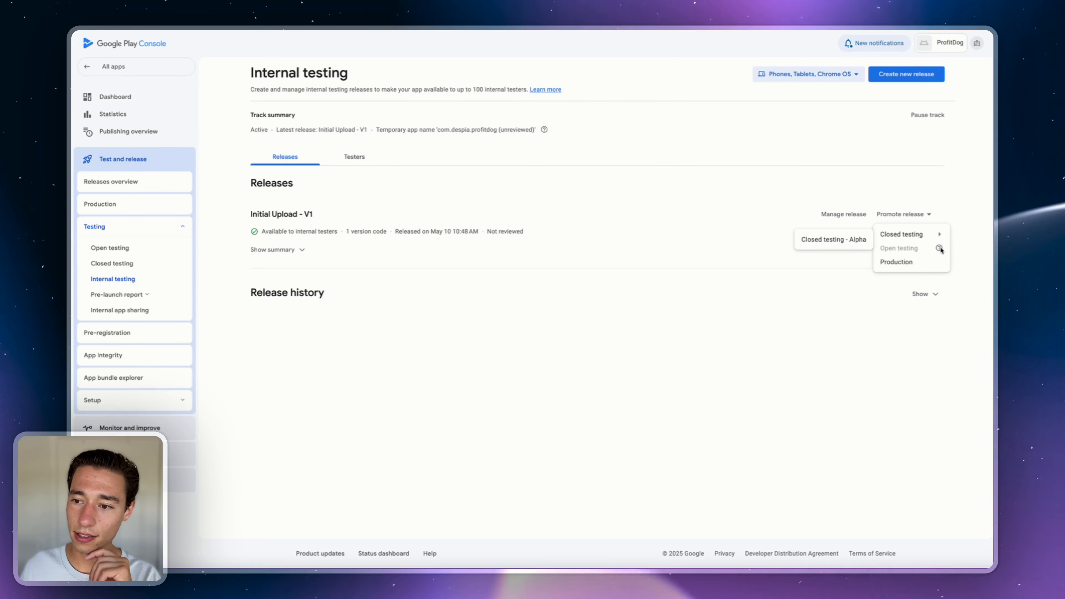
# - Check Initial Upload - V1's promotion targets, expand its summary, and open its release details
pyautogui.moveTo(939, 249)
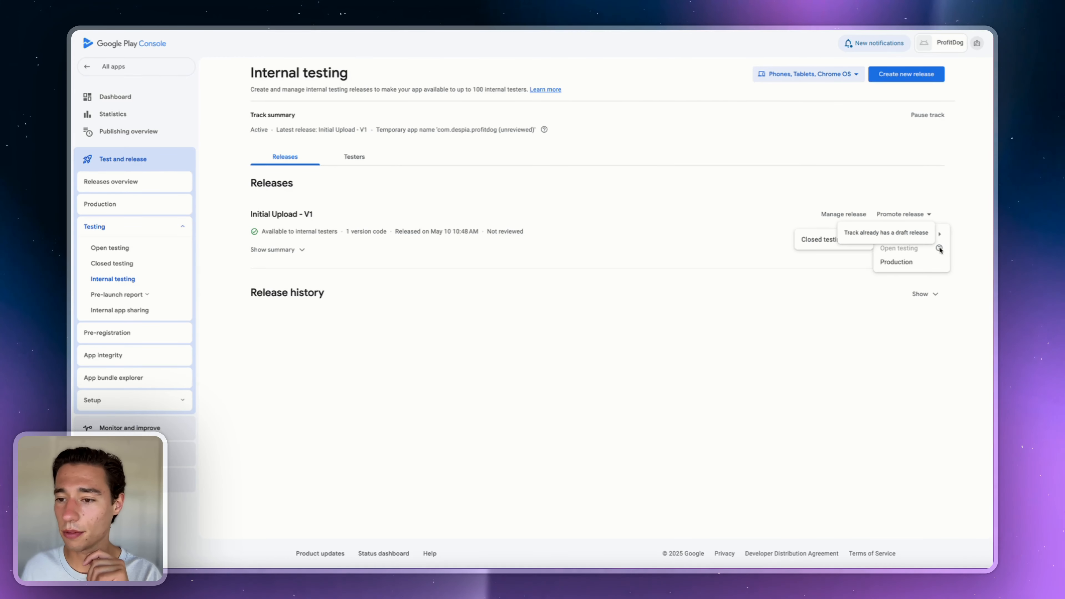
pyautogui.click(676, 255)
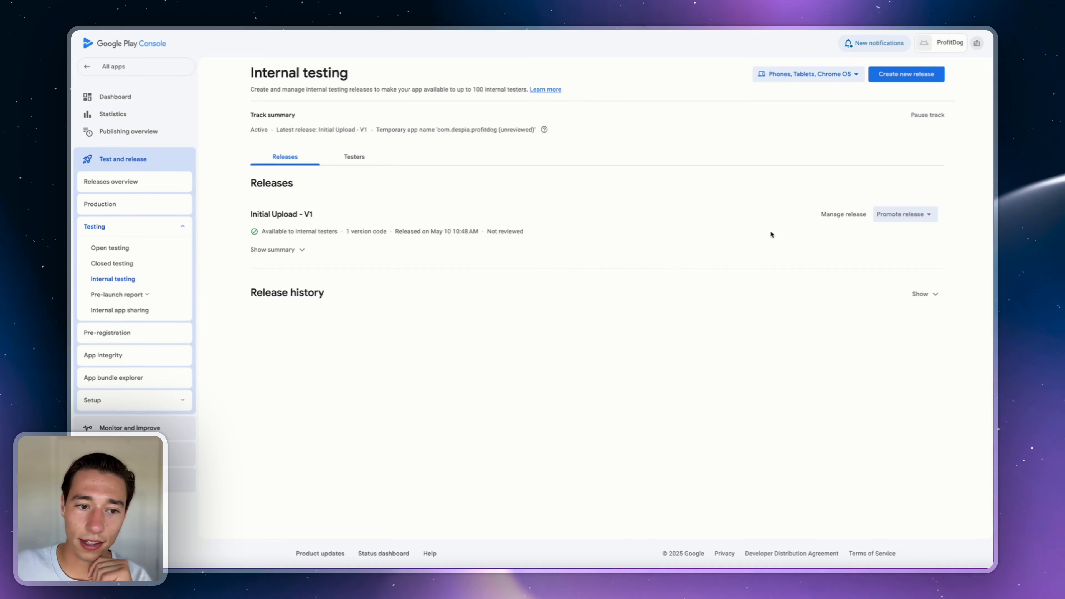
pyautogui.click(922, 215)
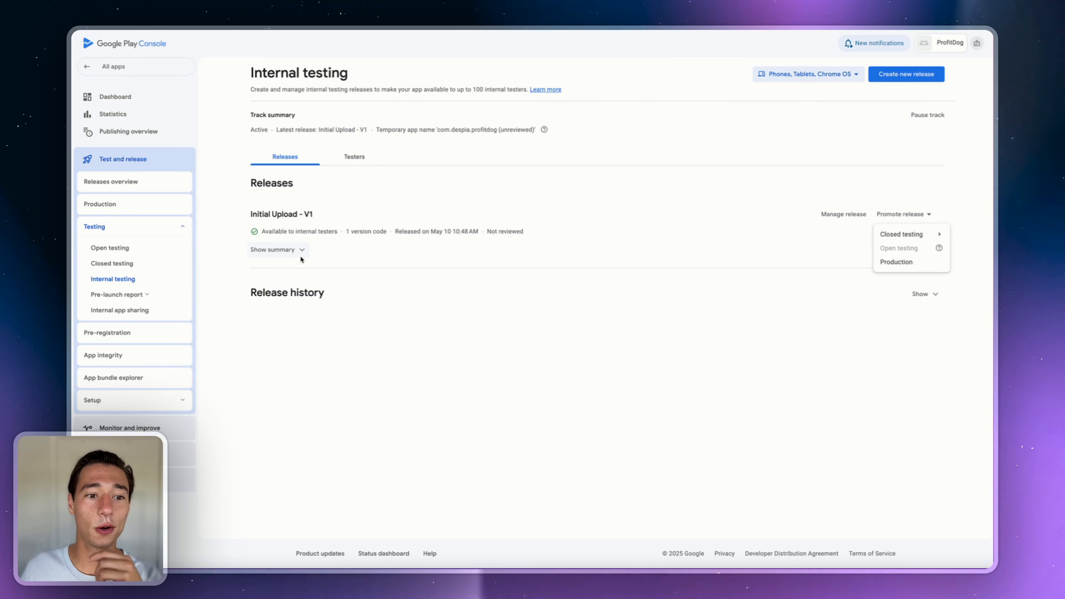
pyautogui.click(291, 253)
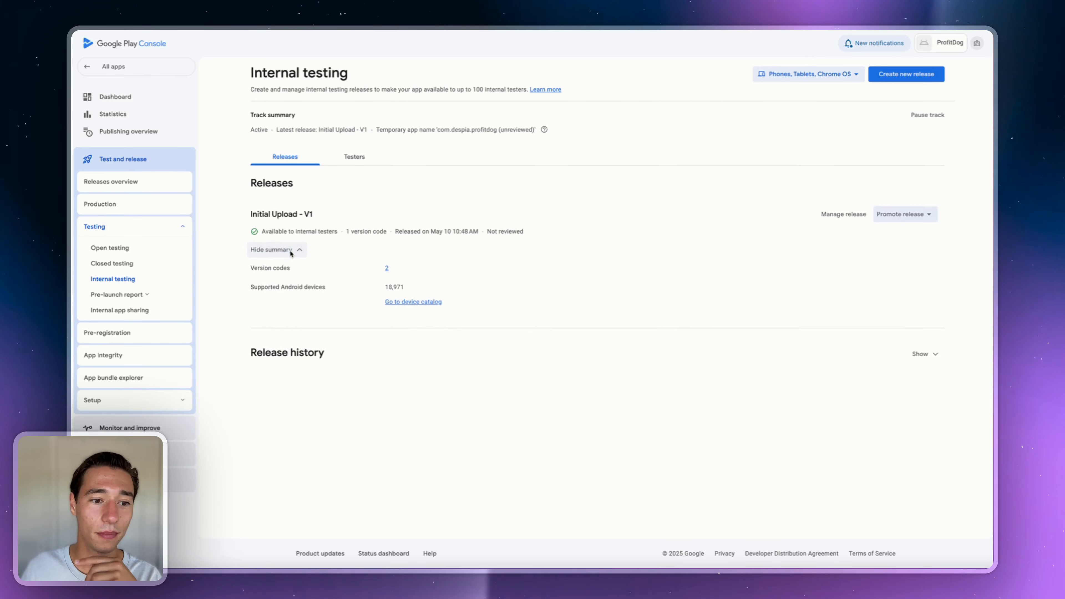
pyautogui.click(839, 215)
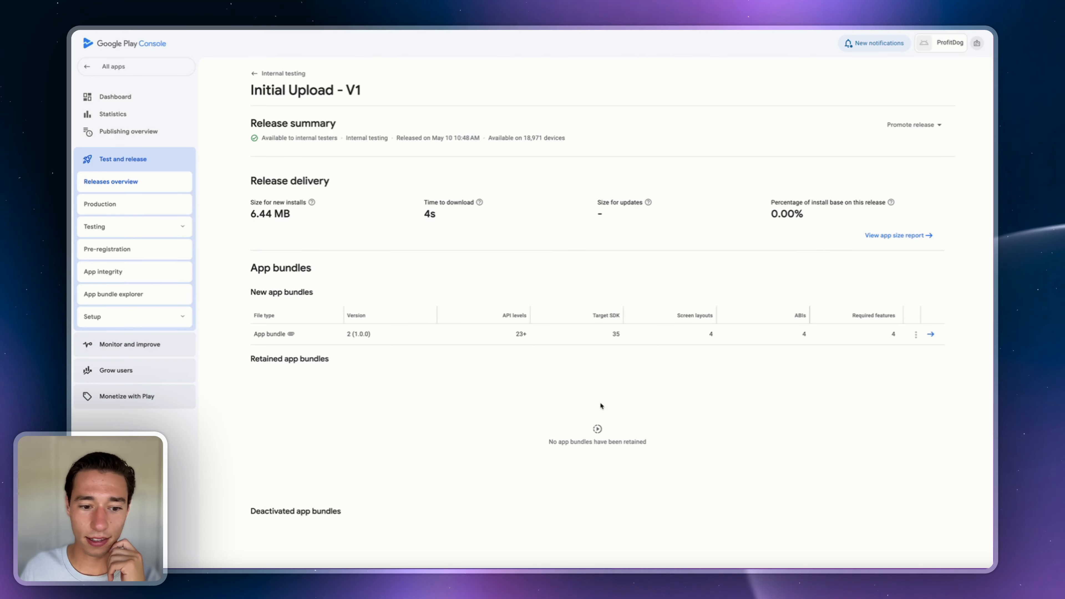
pyautogui.scroll(-6, 563, 424)
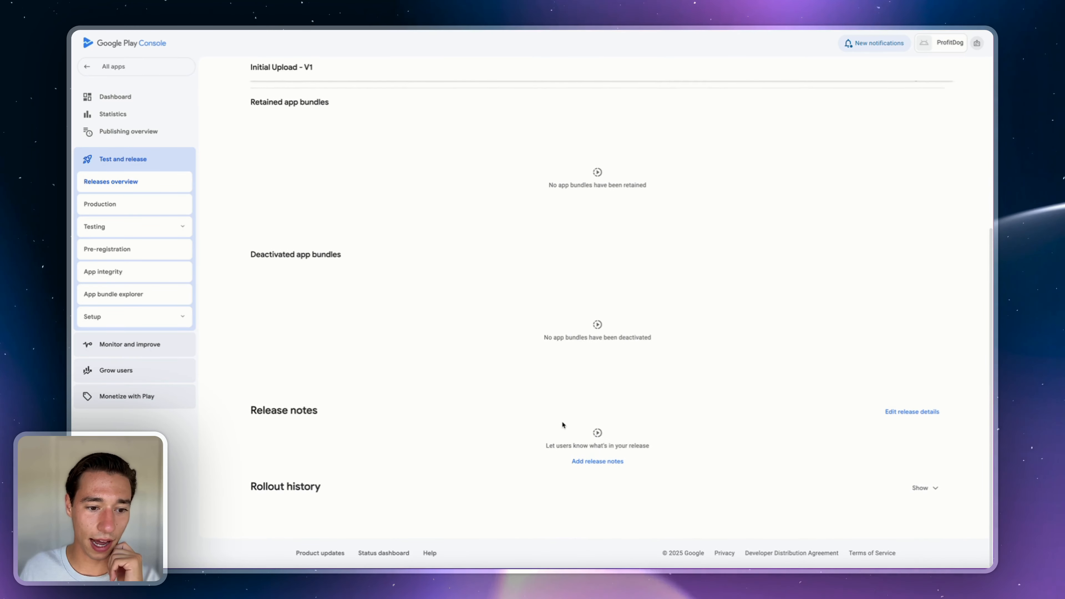
pyautogui.scroll(1, 562, 421)
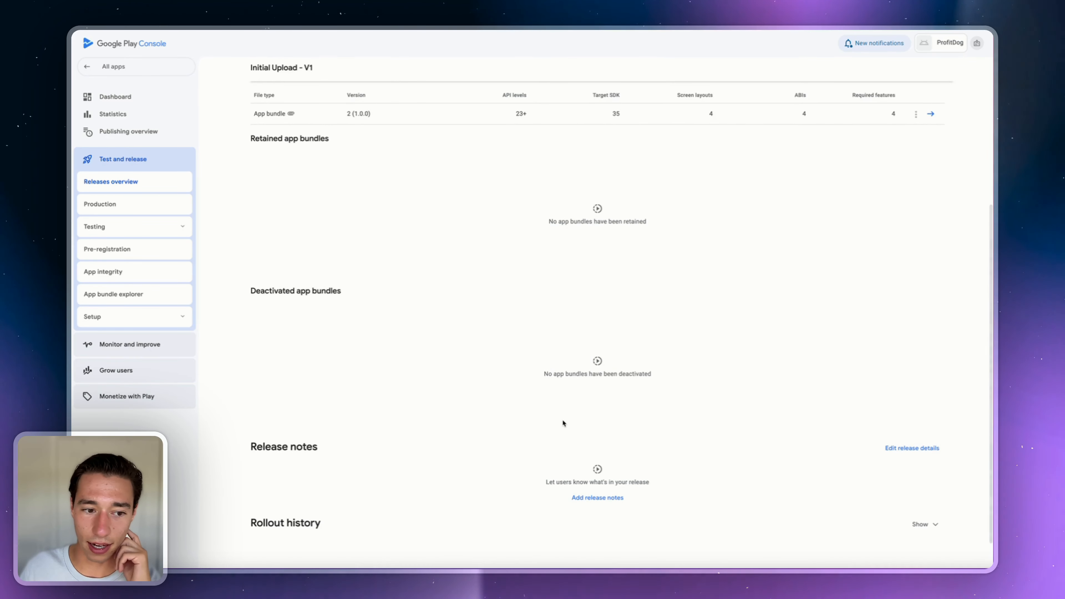
pyautogui.scroll(6, 579, 392)
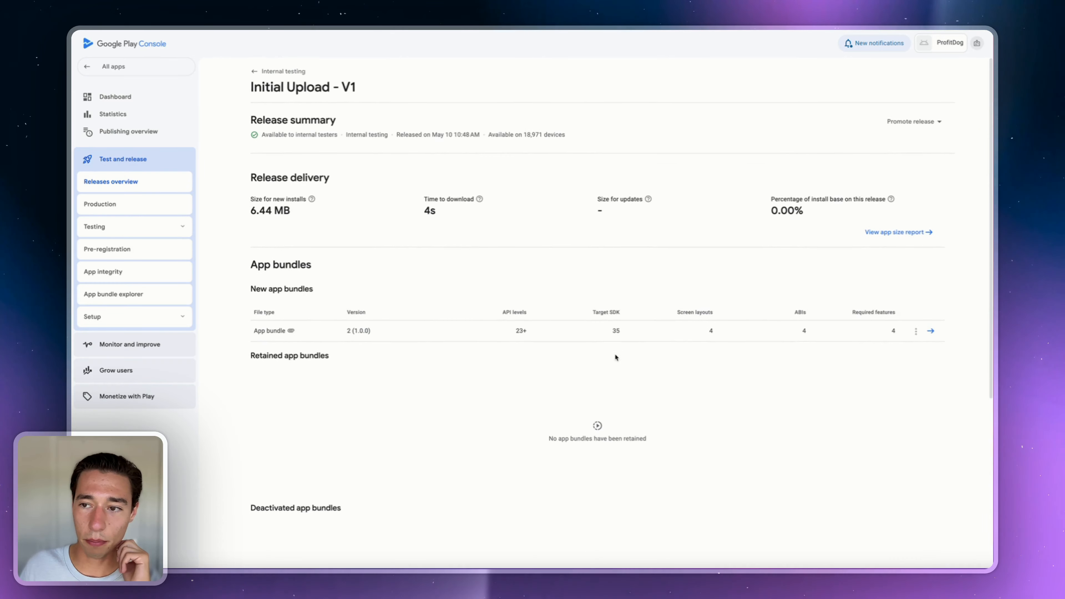
pyautogui.click(915, 125)
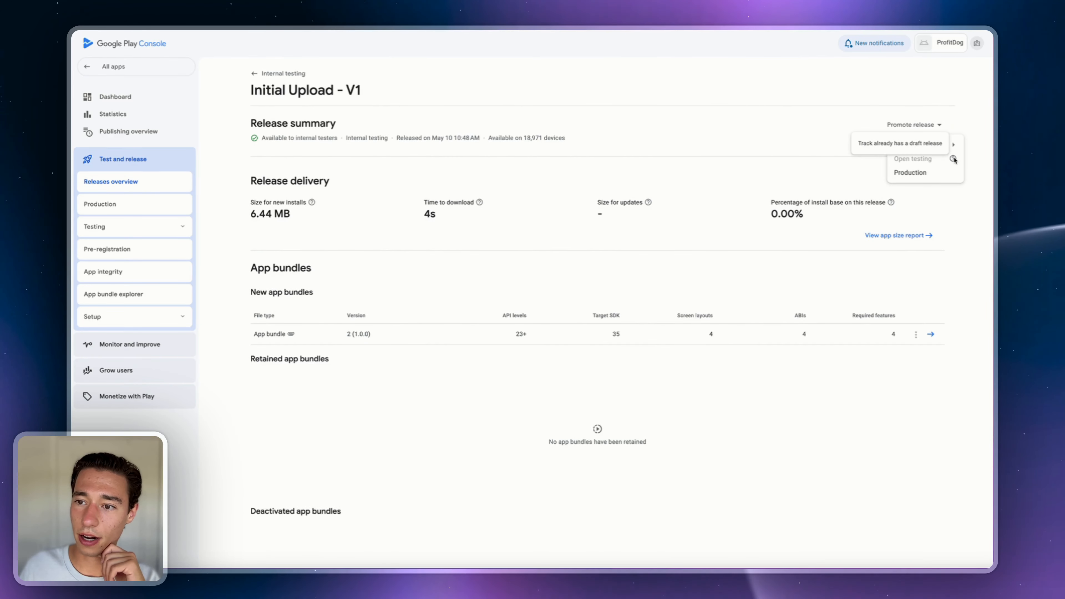
pyautogui.click(931, 334)
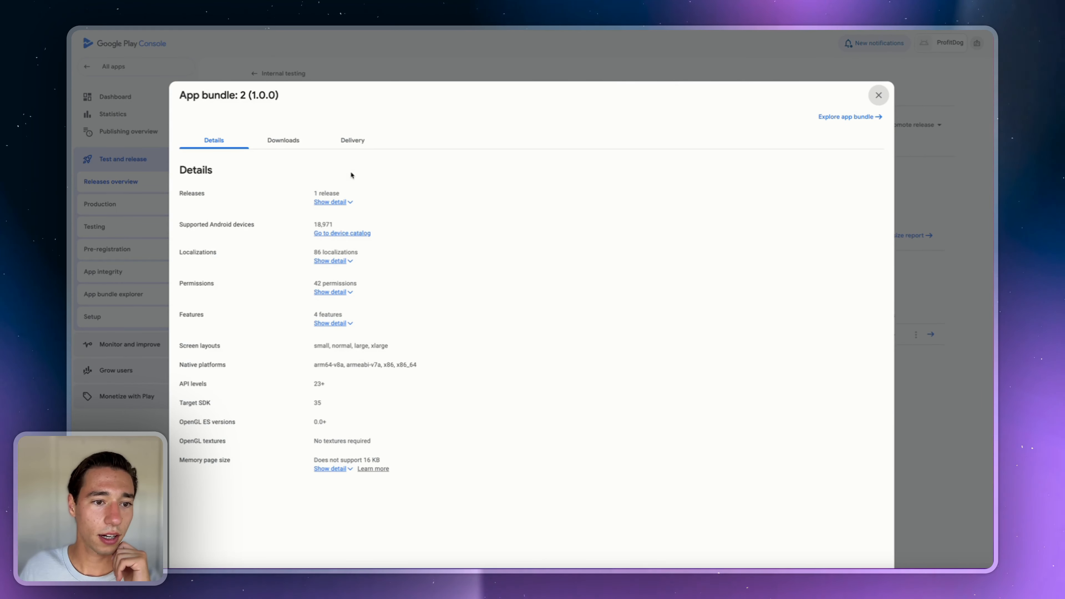
pyautogui.click(346, 142)
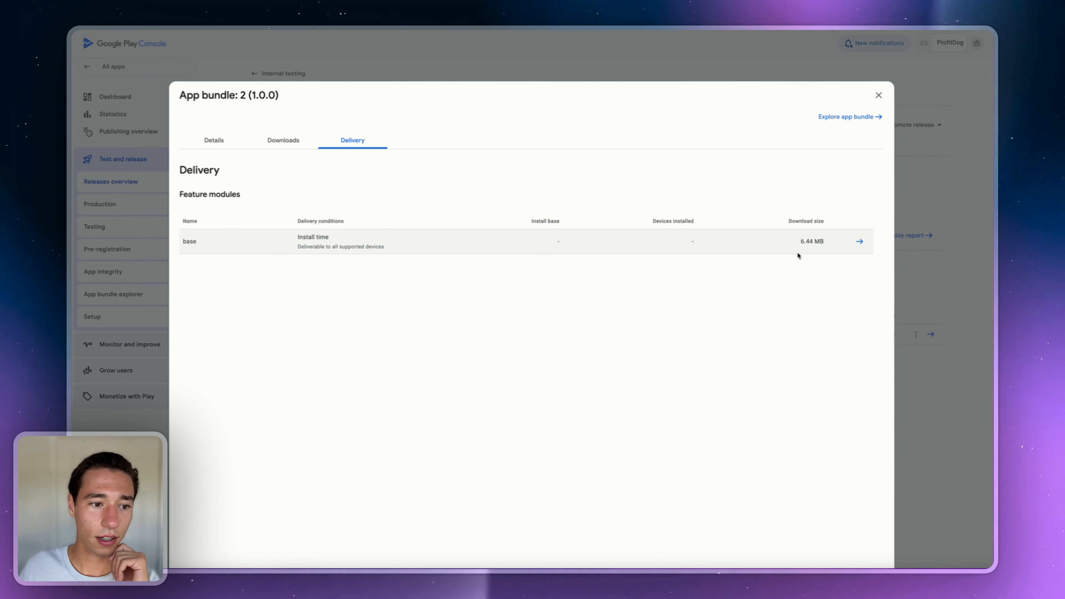
pyautogui.click(859, 242)
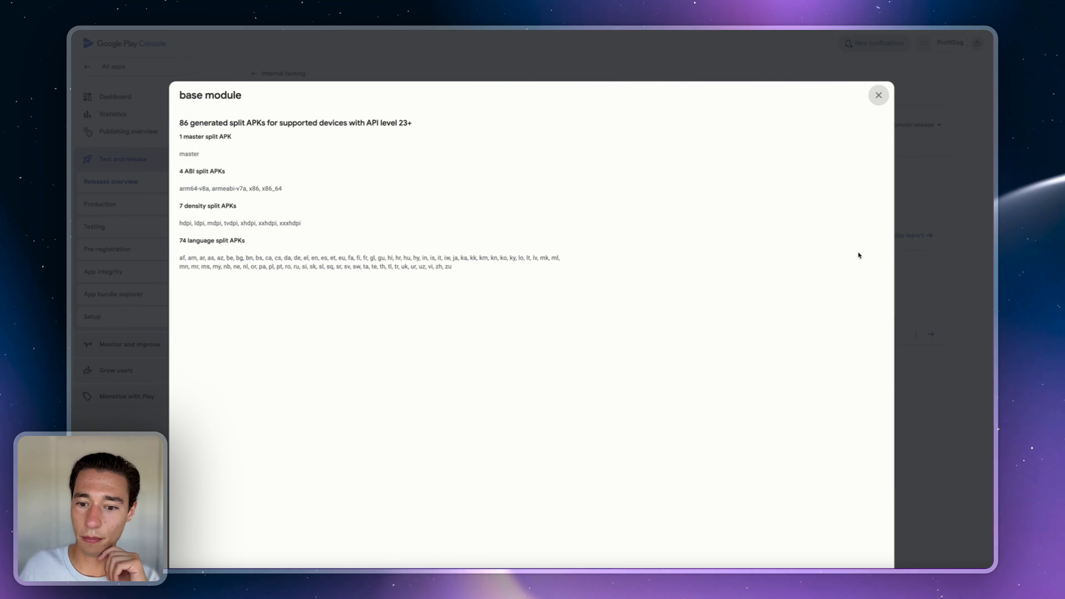
pyautogui.click(879, 96)
pyautogui.click(282, 141)
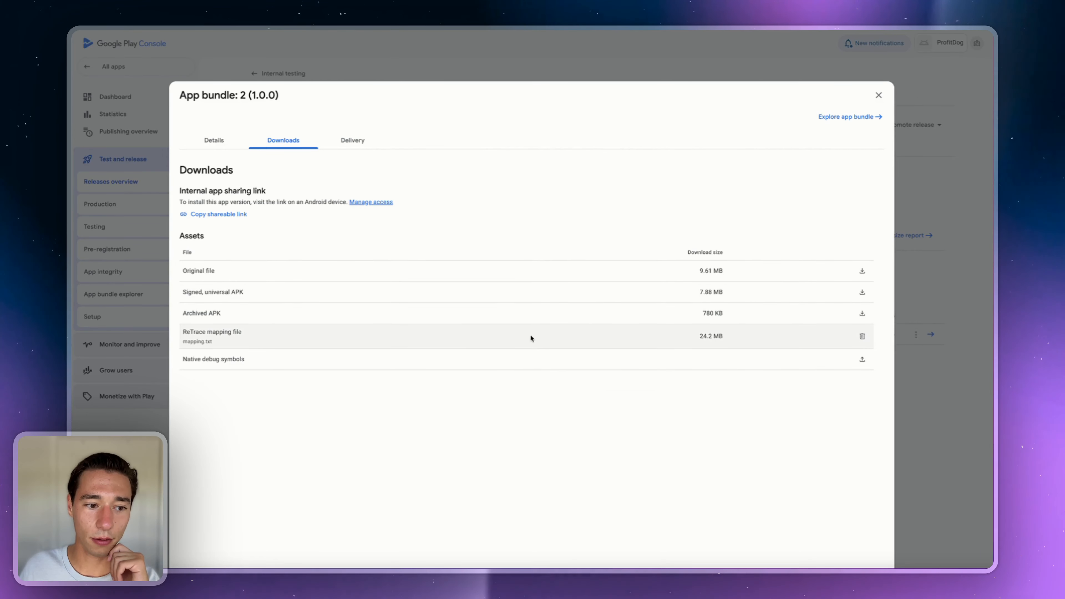
pyautogui.click(896, 84)
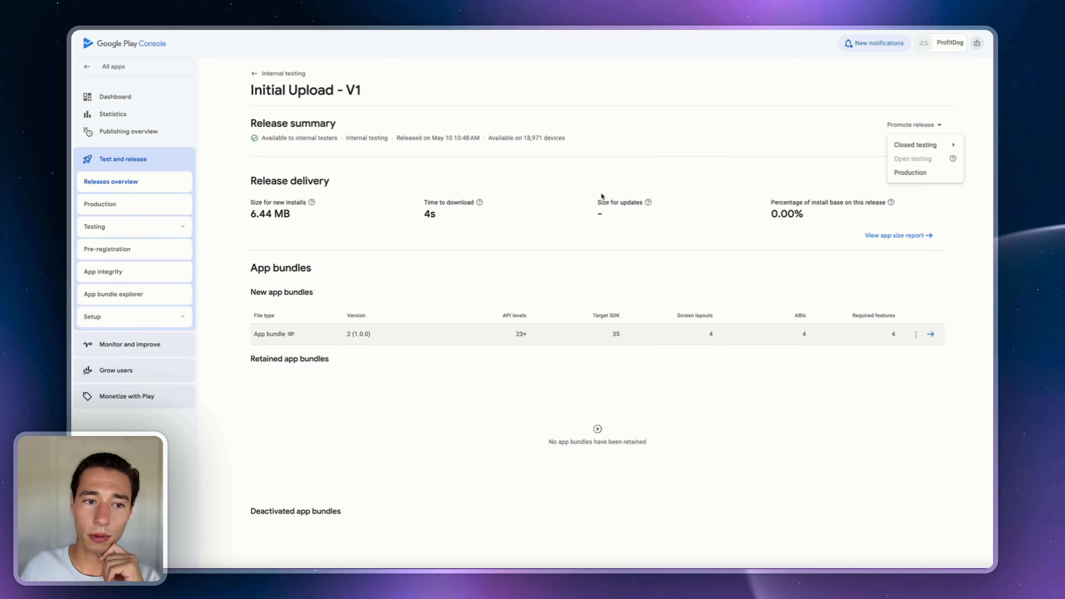
# - Discard the untitled draft on the Open testing track and switch back to Internal testing
pyautogui.click(163, 221)
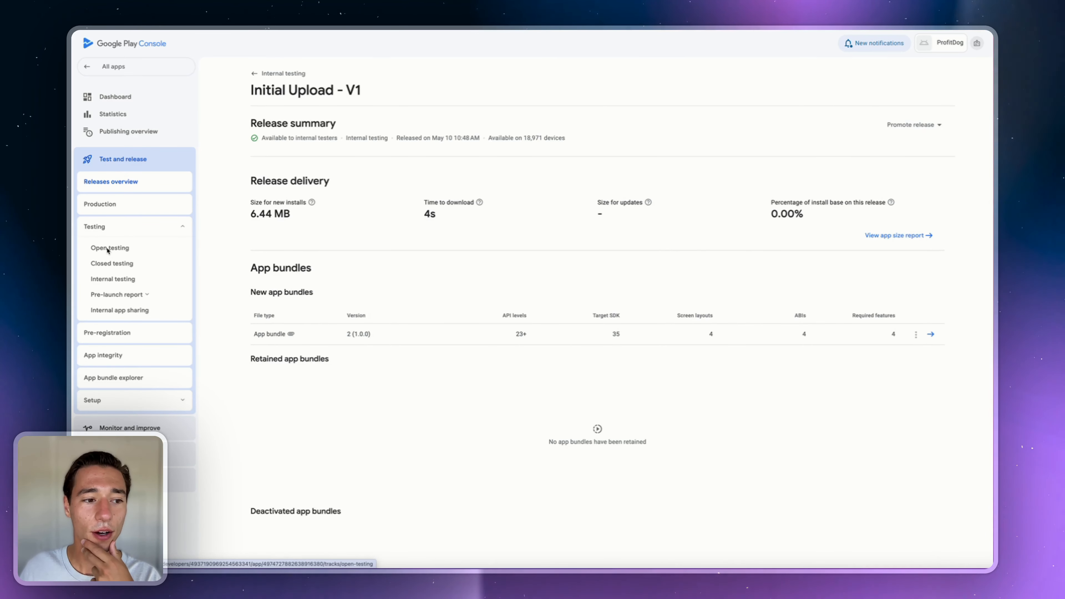
pyautogui.click(109, 249)
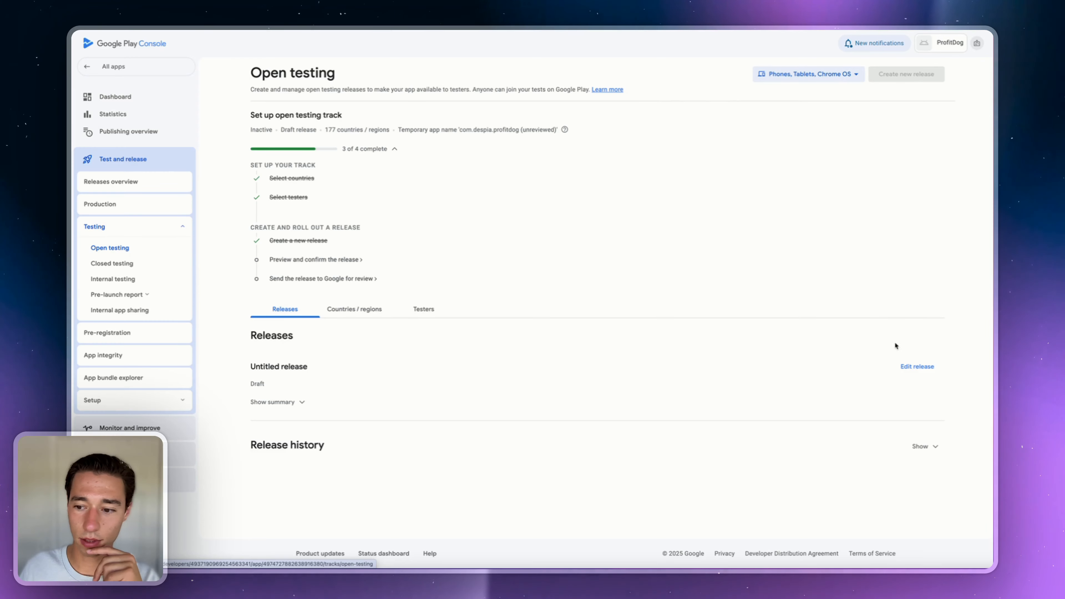
pyautogui.click(296, 402)
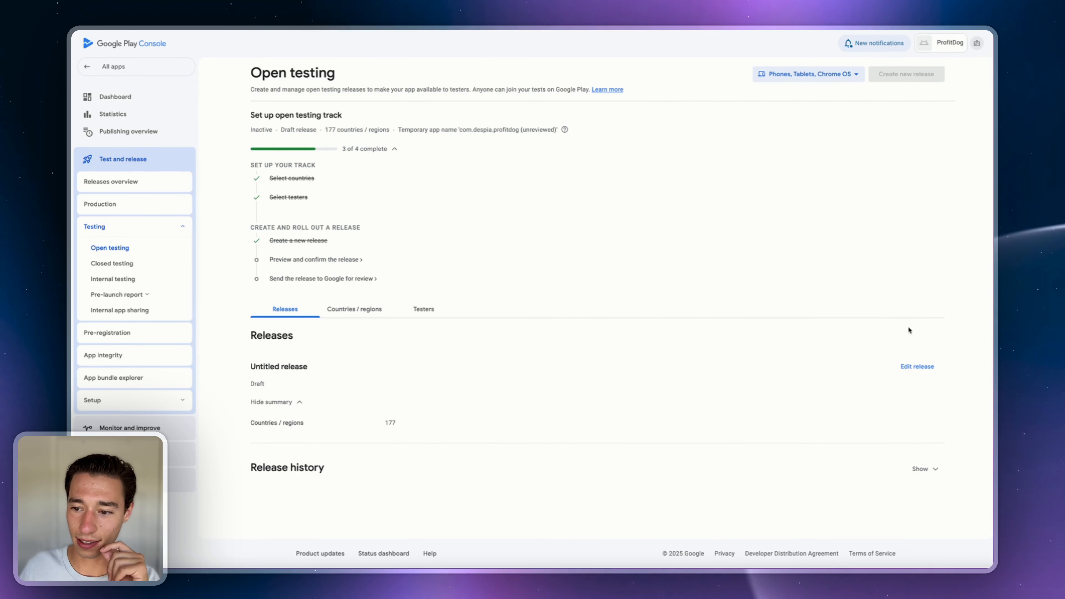
pyautogui.click(909, 365)
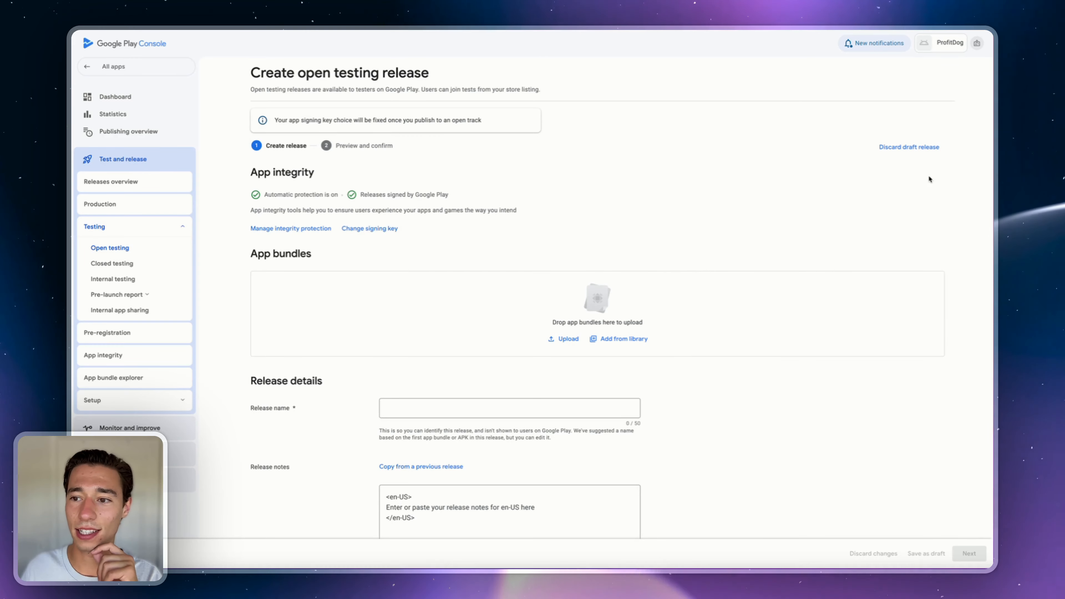
pyautogui.click(900, 147)
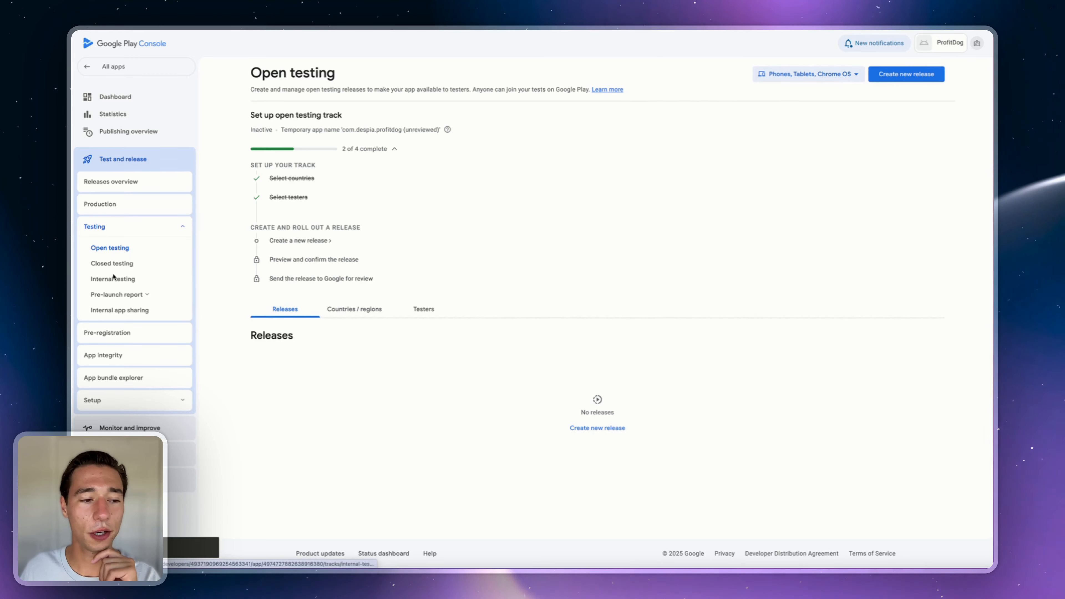
pyautogui.click(104, 280)
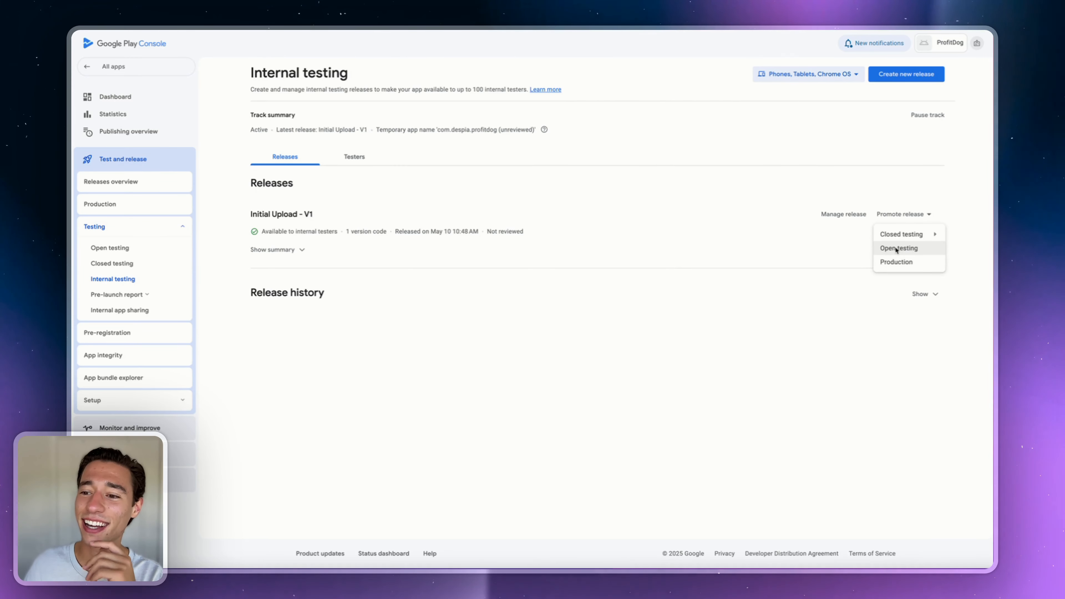
# - Promote Initial Upload - V1 to open testing, leaving the app signing key unchanged
pyautogui.click(897, 248)
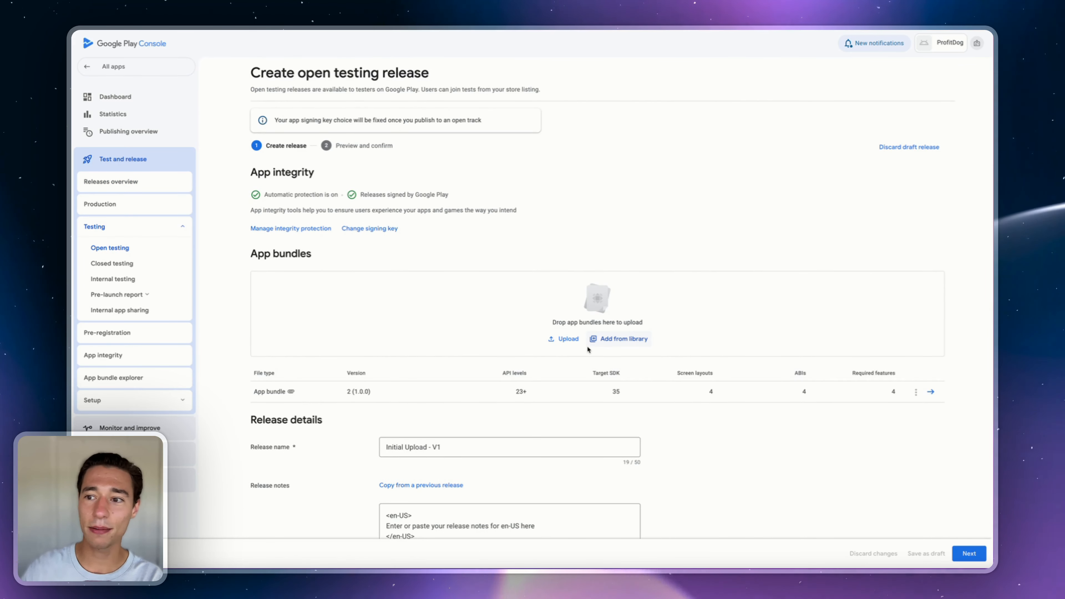
pyautogui.click(364, 230)
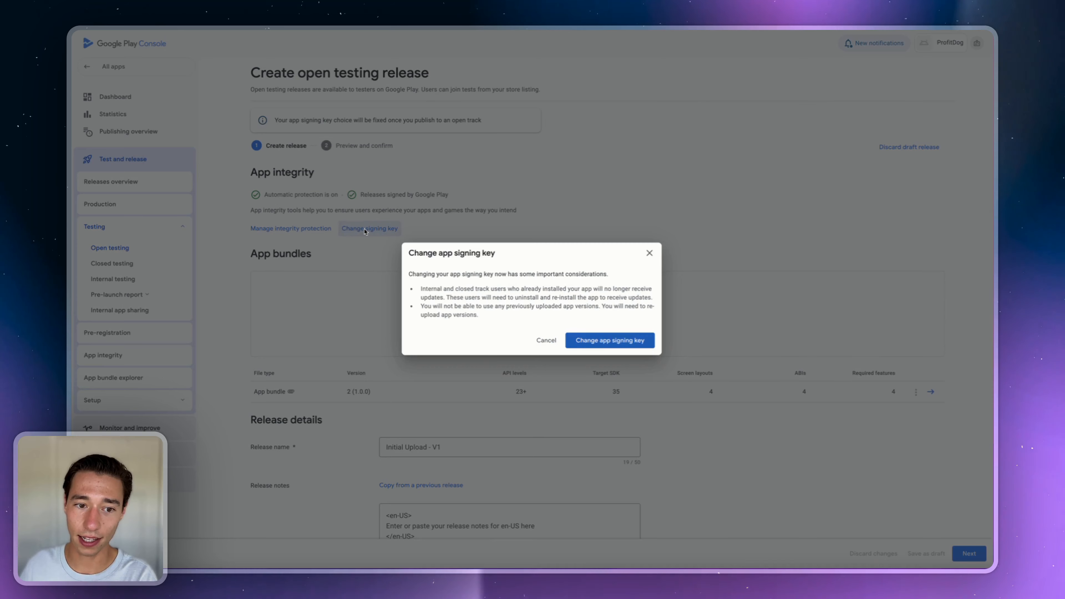
pyautogui.click(650, 253)
pyautogui.scroll(-3, 428, 299)
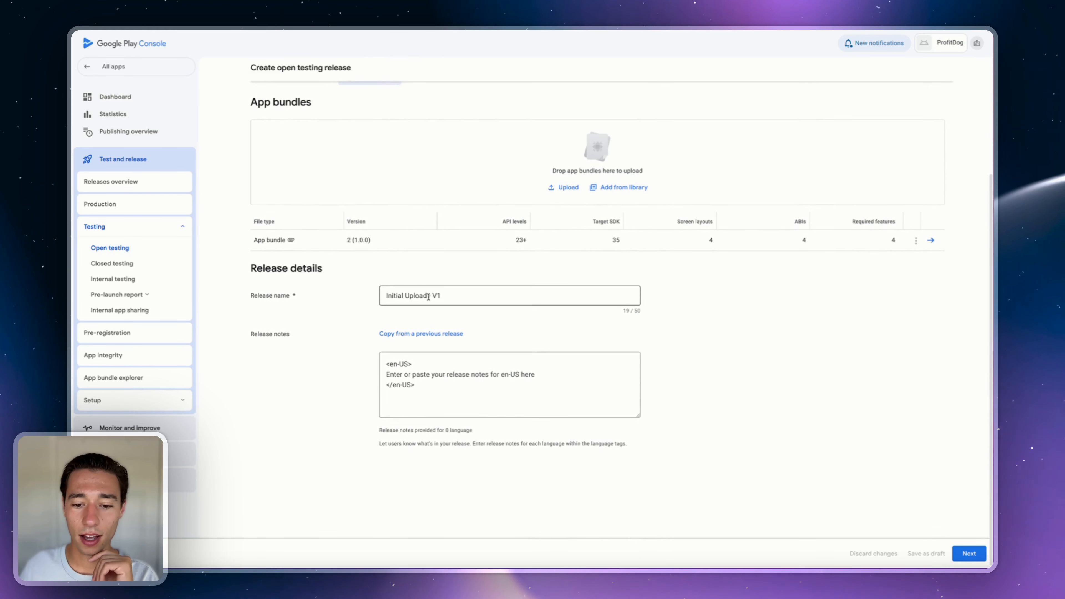
pyautogui.scroll(3, 969, 522)
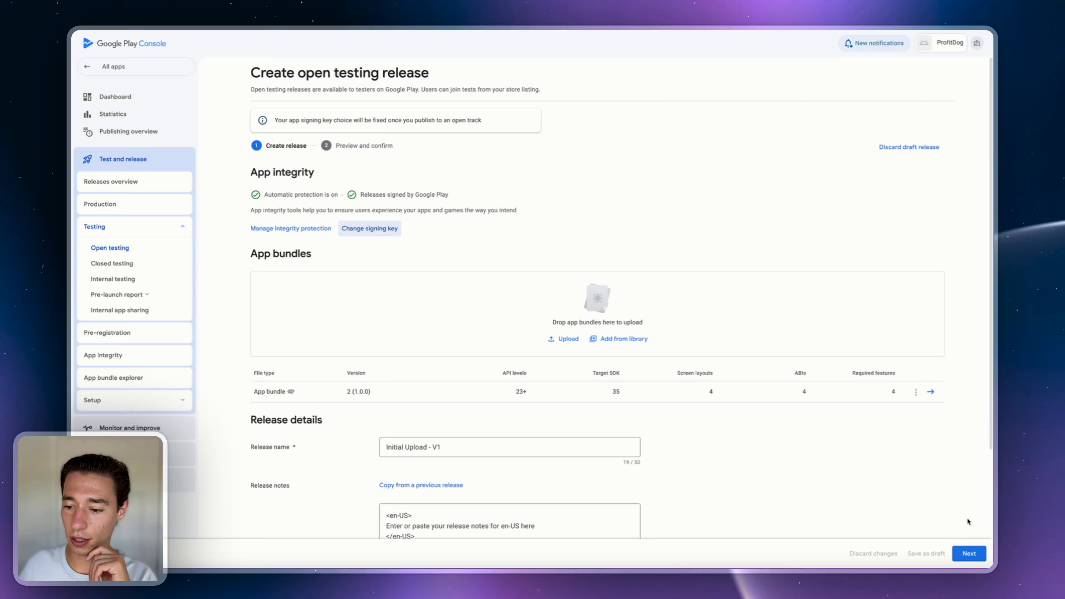
# - Continue to Preview and confirm and expand the 3 errors and 2 warnings lists
pyautogui.click(966, 553)
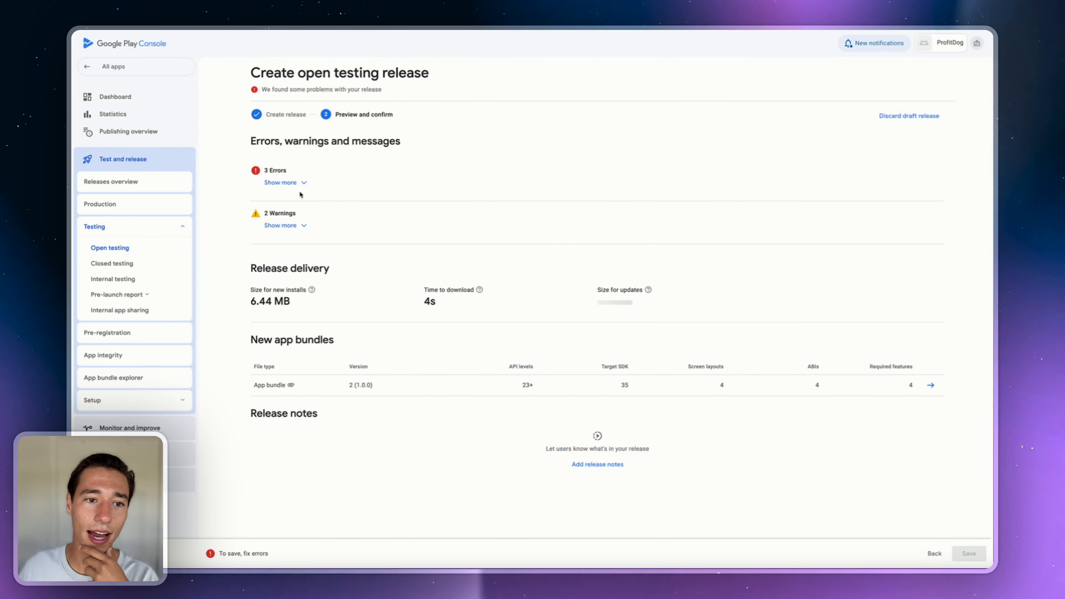
pyautogui.click(294, 183)
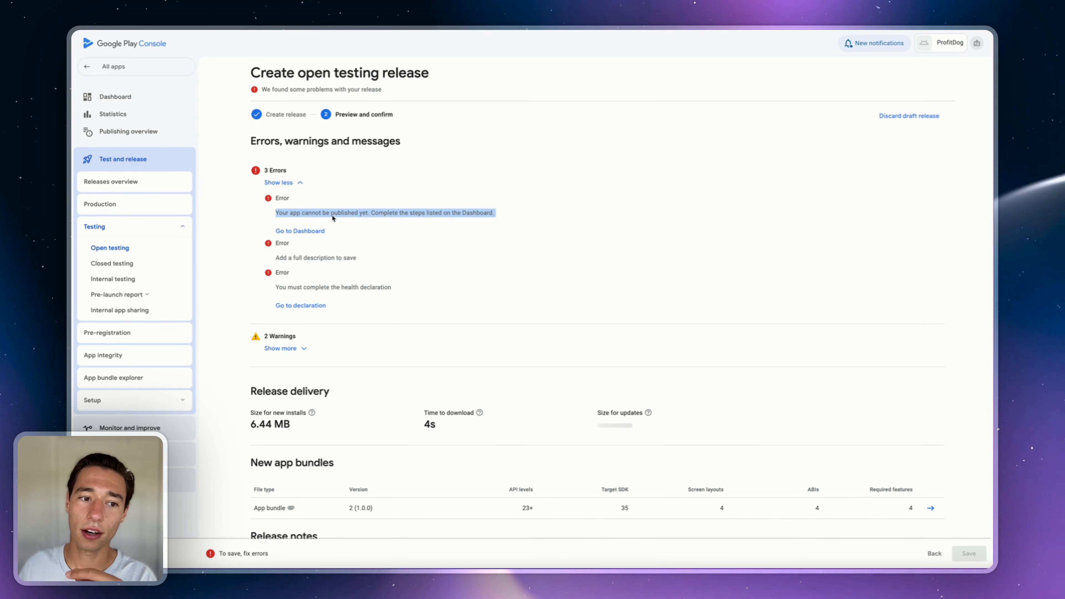
pyautogui.click(282, 338)
pyautogui.click(286, 347)
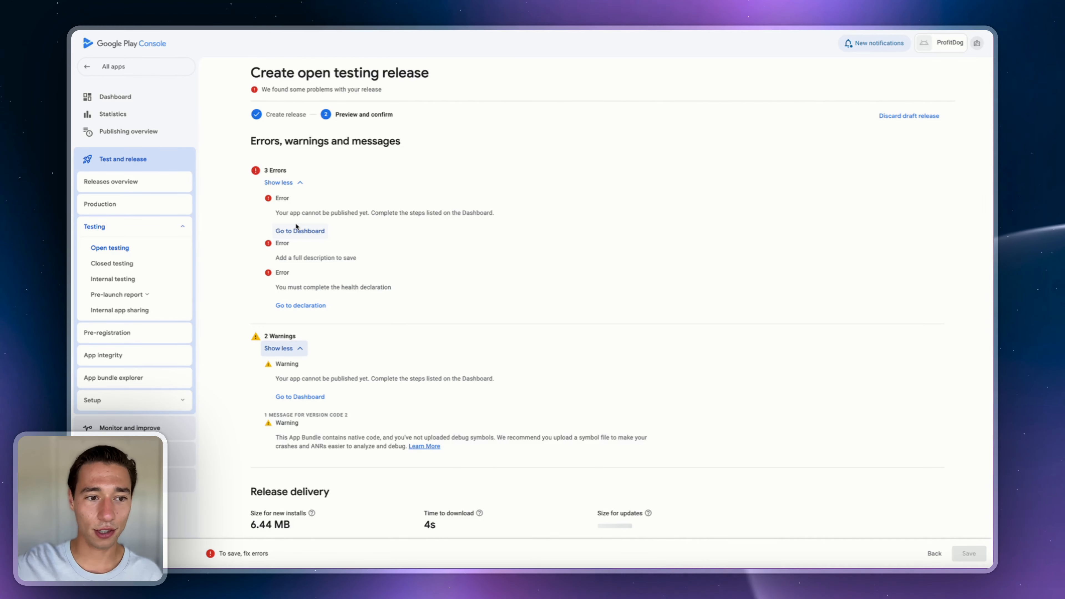
# - Open the Privacy policy task from the dashboard's app setup list
pyautogui.click(296, 230)
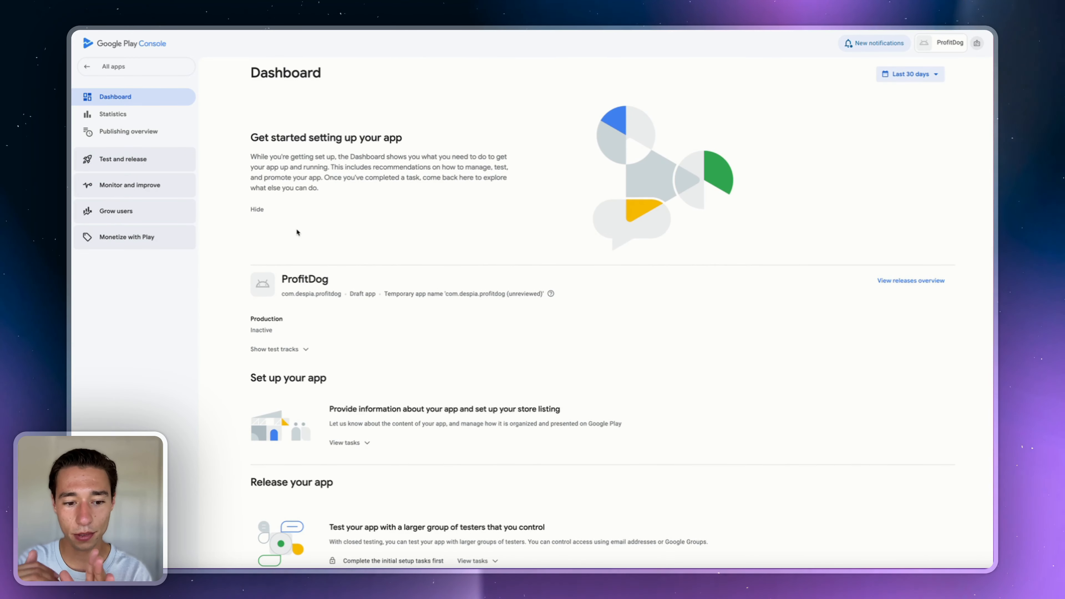
pyautogui.click(353, 443)
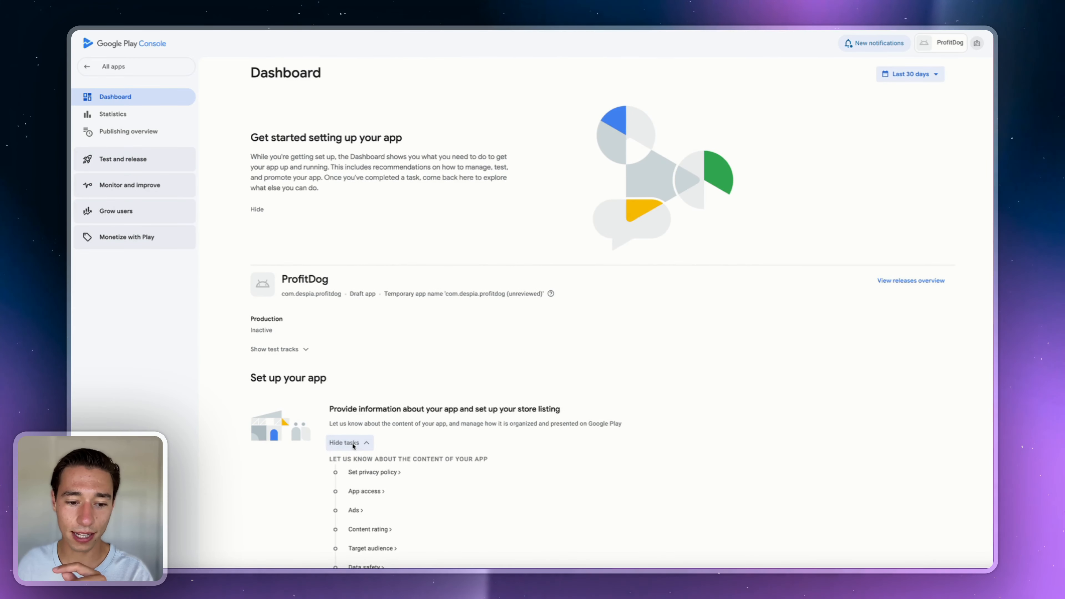
pyautogui.scroll(-5, 399, 295)
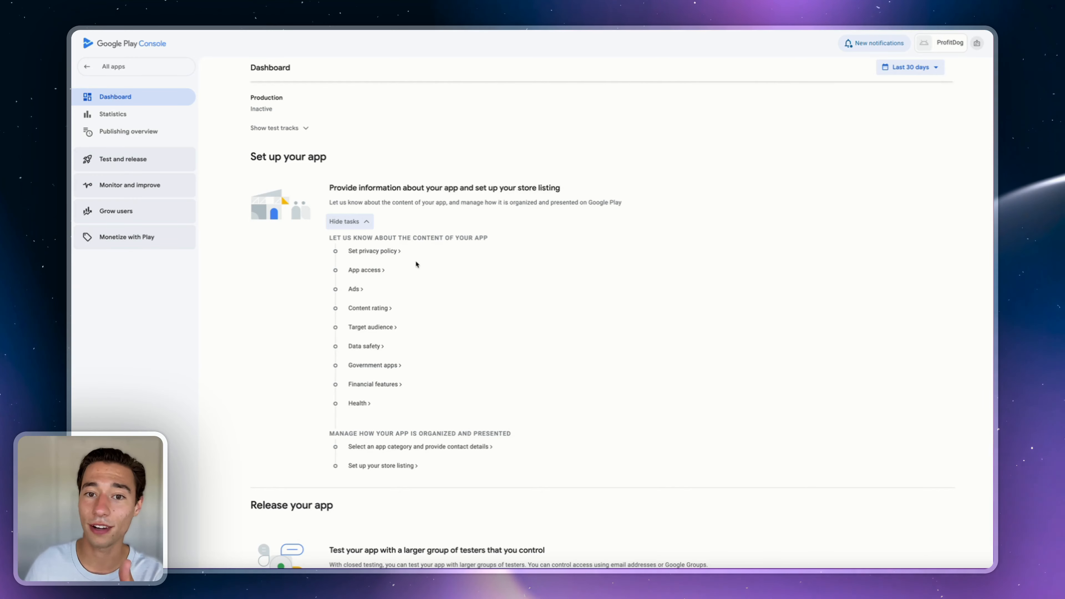
pyautogui.click(363, 251)
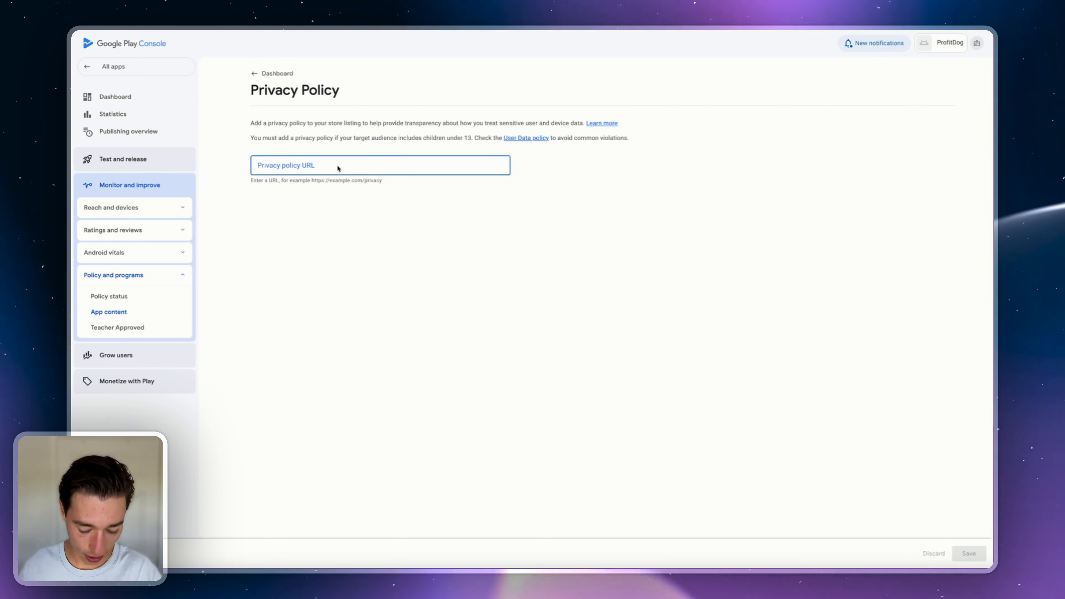
pyautogui.write('https://des')
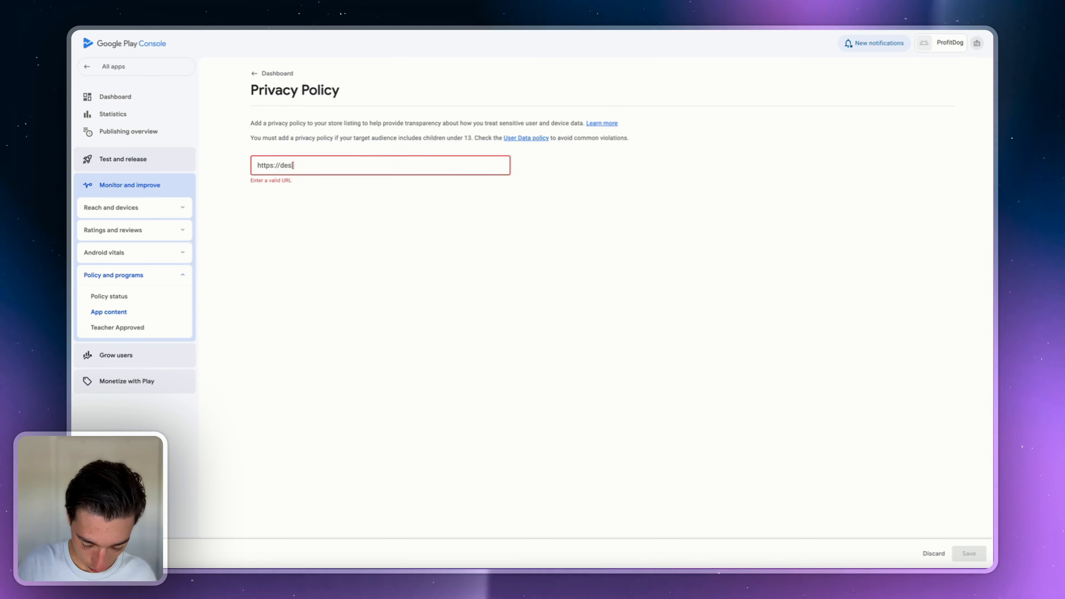
pyautogui.write('pia.com')
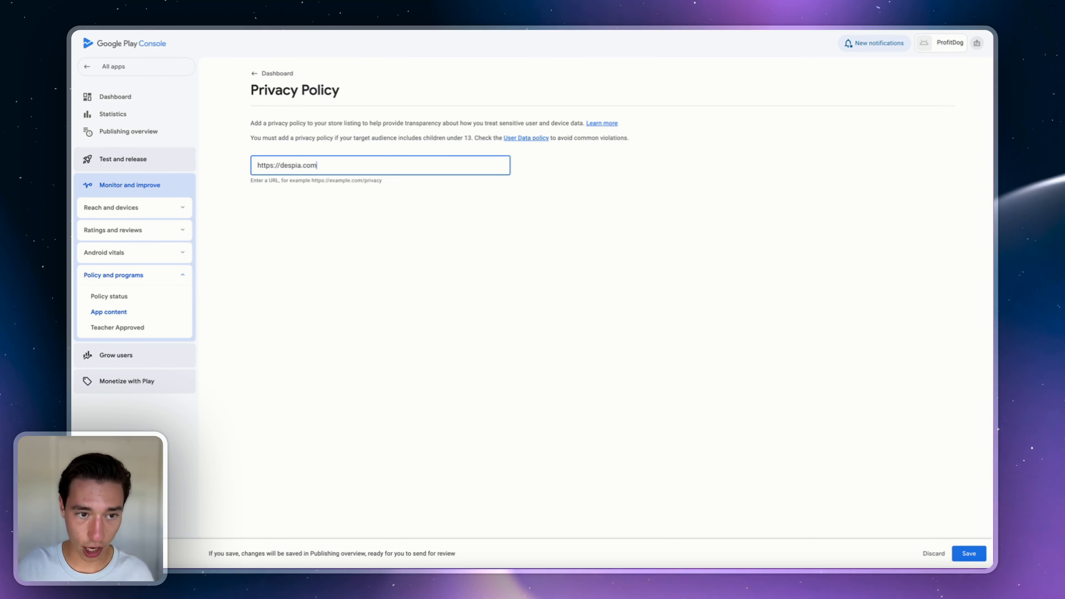
pyautogui.click(432, 268)
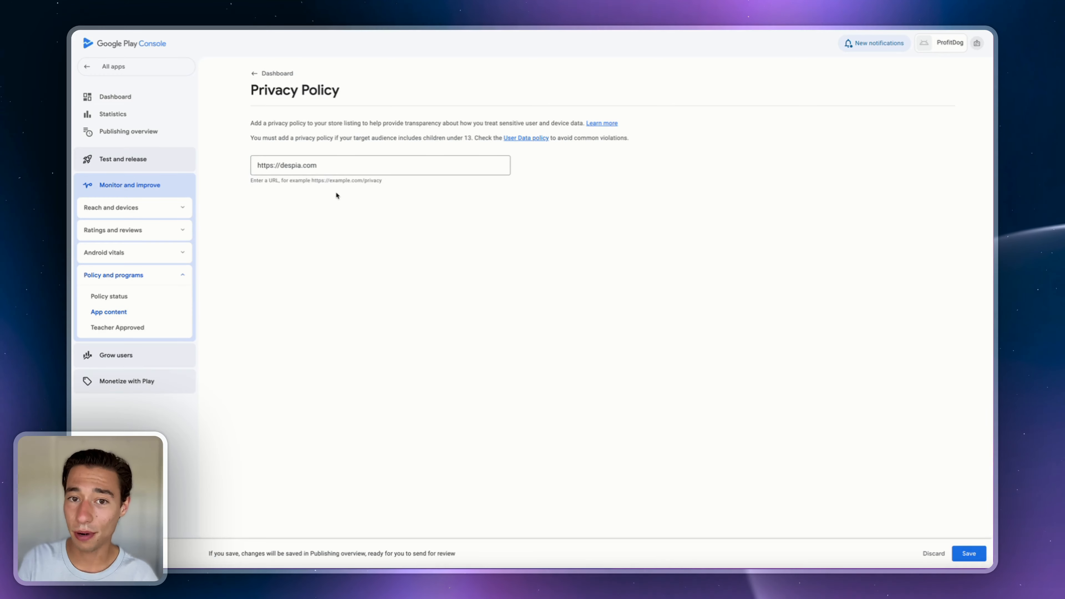
pyautogui.click(324, 163)
pyautogui.press('super+a')
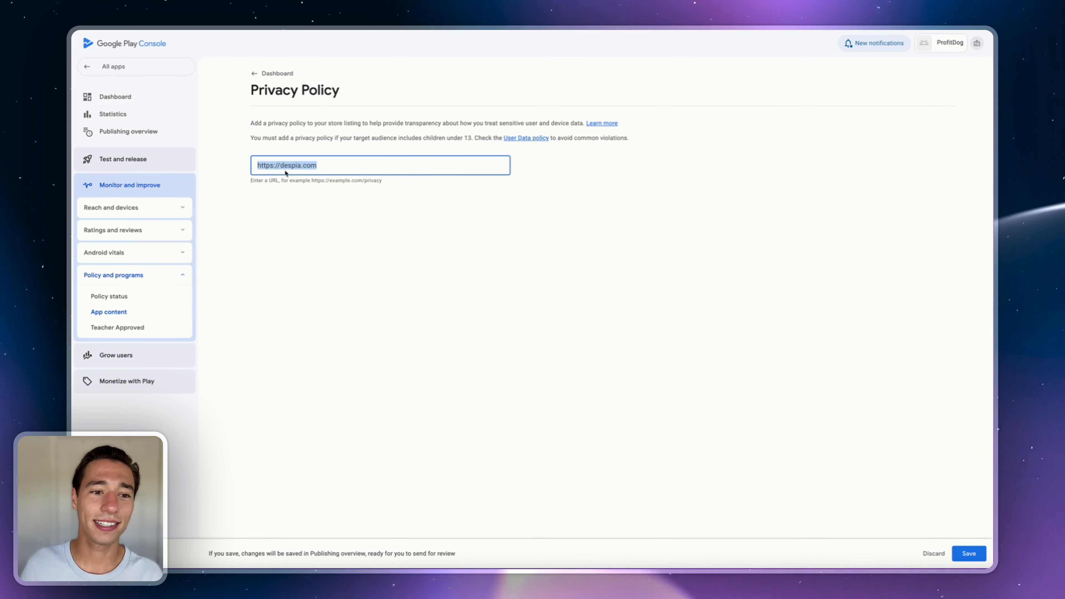
pyautogui.click(967, 553)
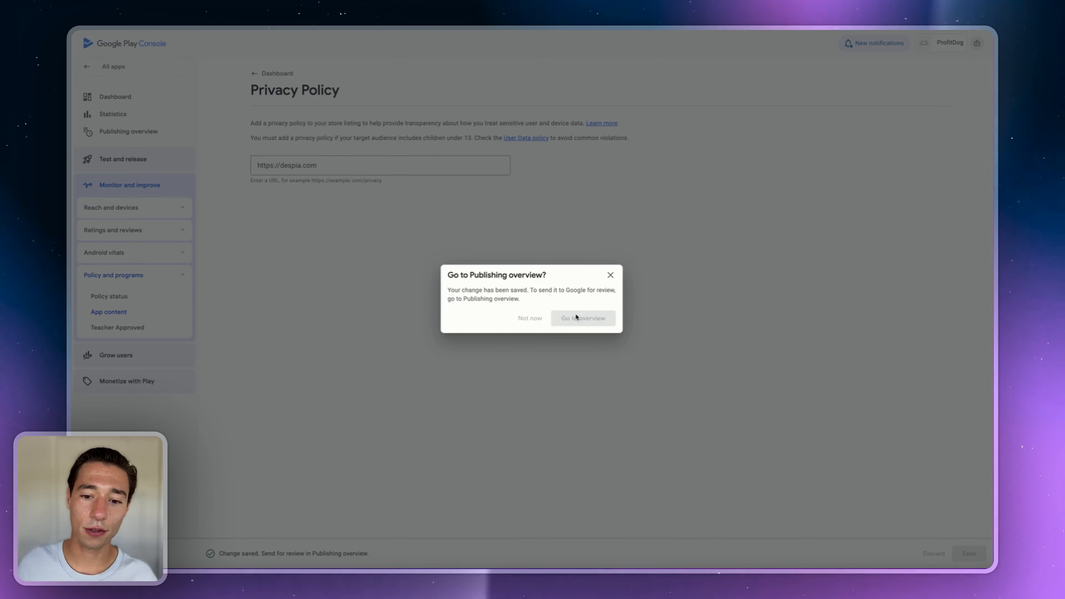
pyautogui.click(576, 317)
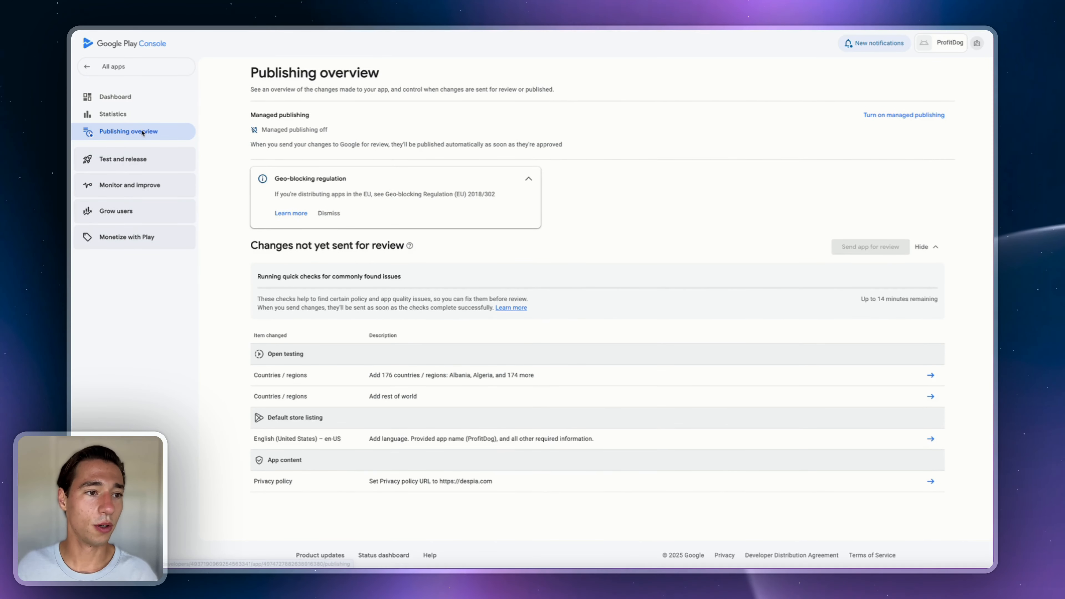
pyautogui.click(116, 97)
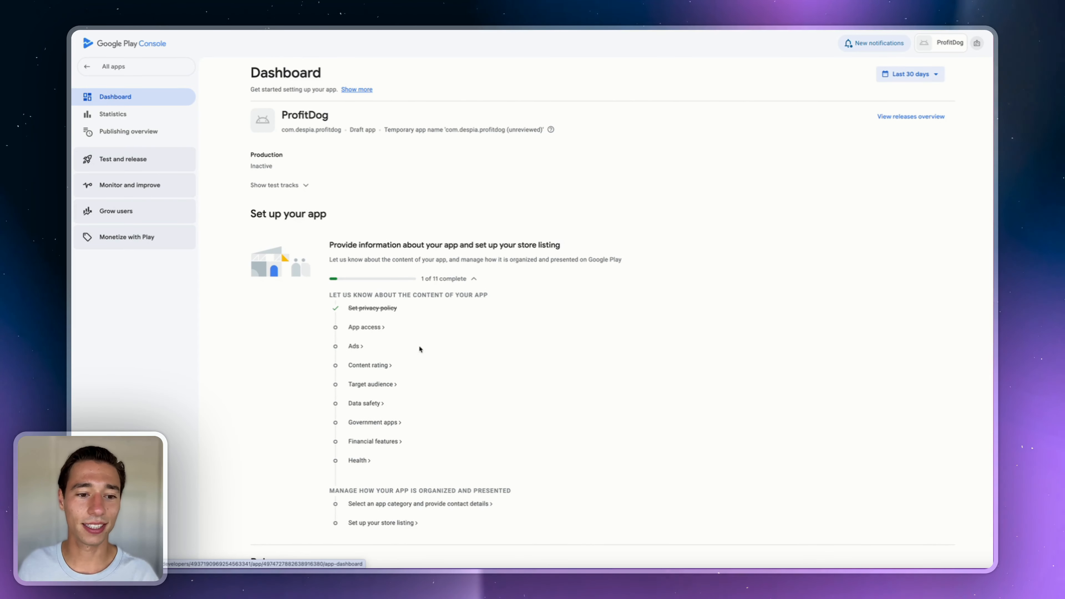
# - Open App access and start reviewer instructions with a test e-mail username and password
pyautogui.click(366, 328)
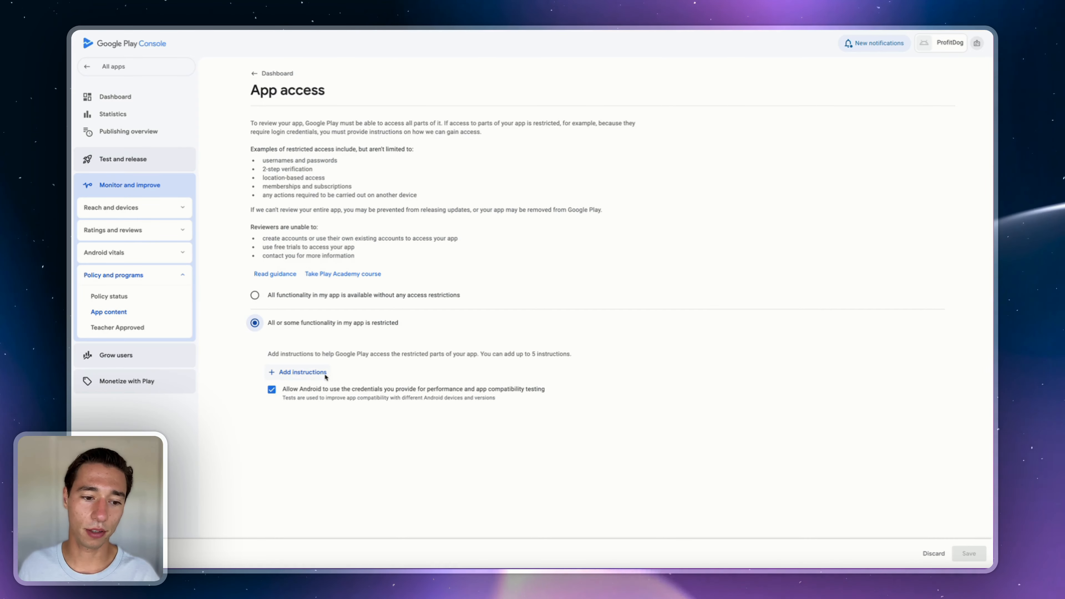
pyautogui.click(299, 372)
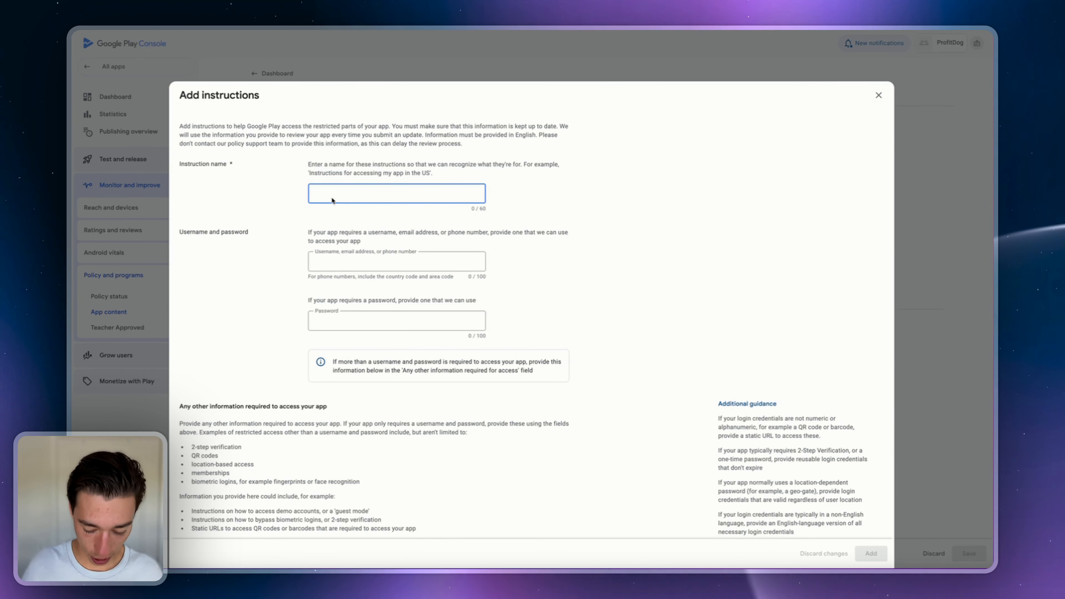
pyautogui.click(326, 263)
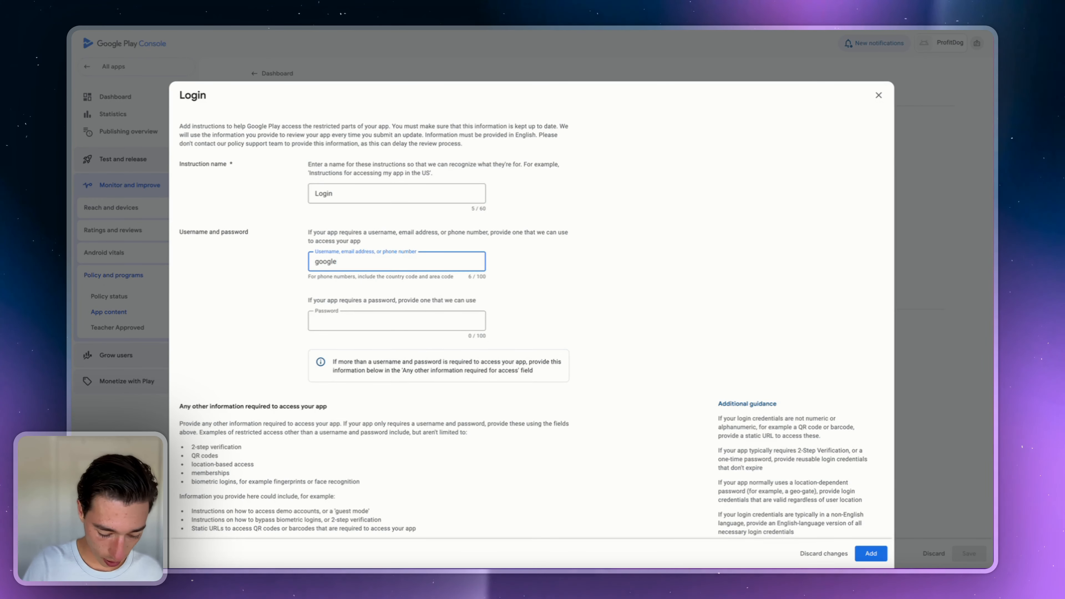
pyautogui.write('google@exam')
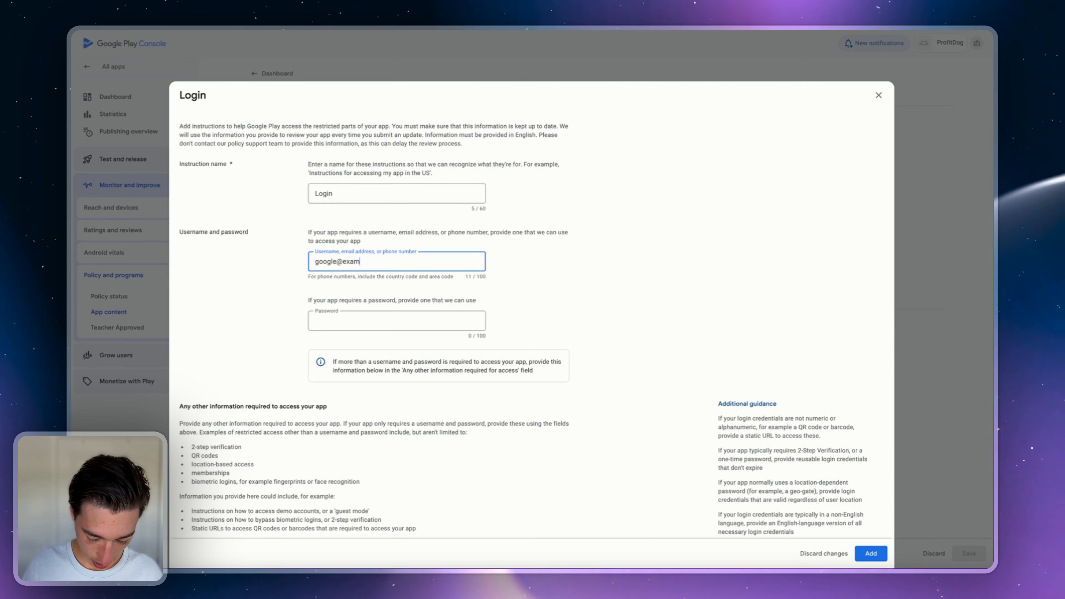
pyautogui.write('ple.com')
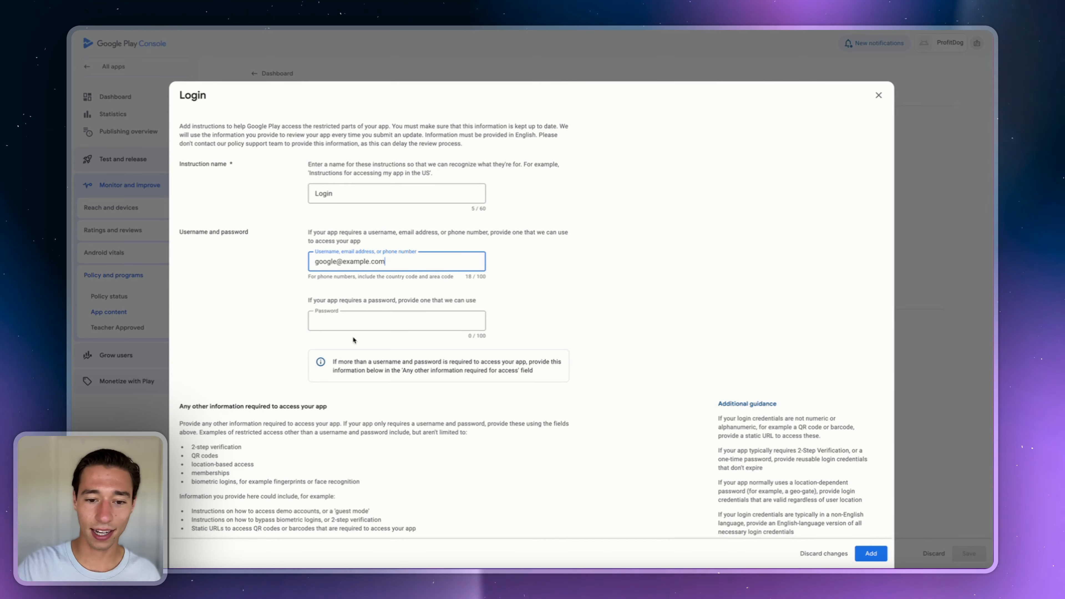
pyautogui.click(348, 320)
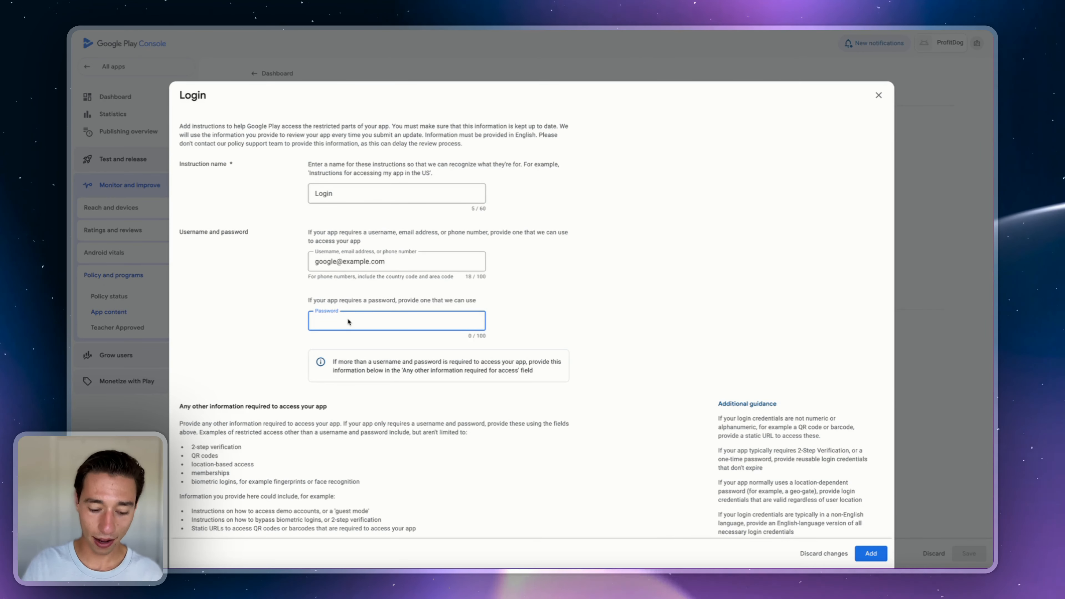
pyautogui.write('sample123')
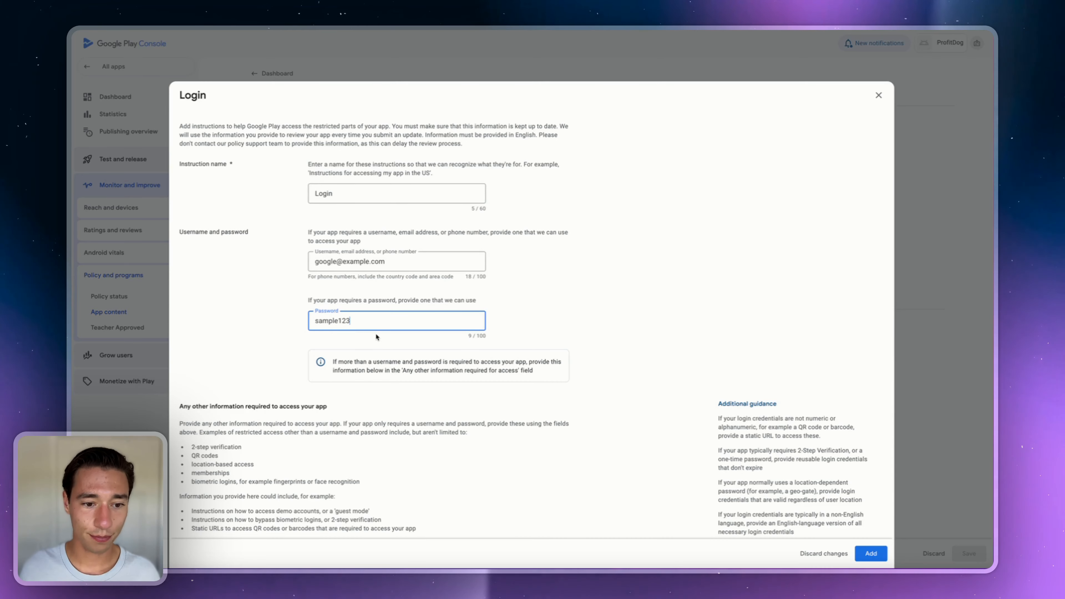
# - Add the note 'Just login.', confirm no other information is needed, and save the Login instructions
pyautogui.scroll(-4, 621, 390)
pyautogui.click(222, 395)
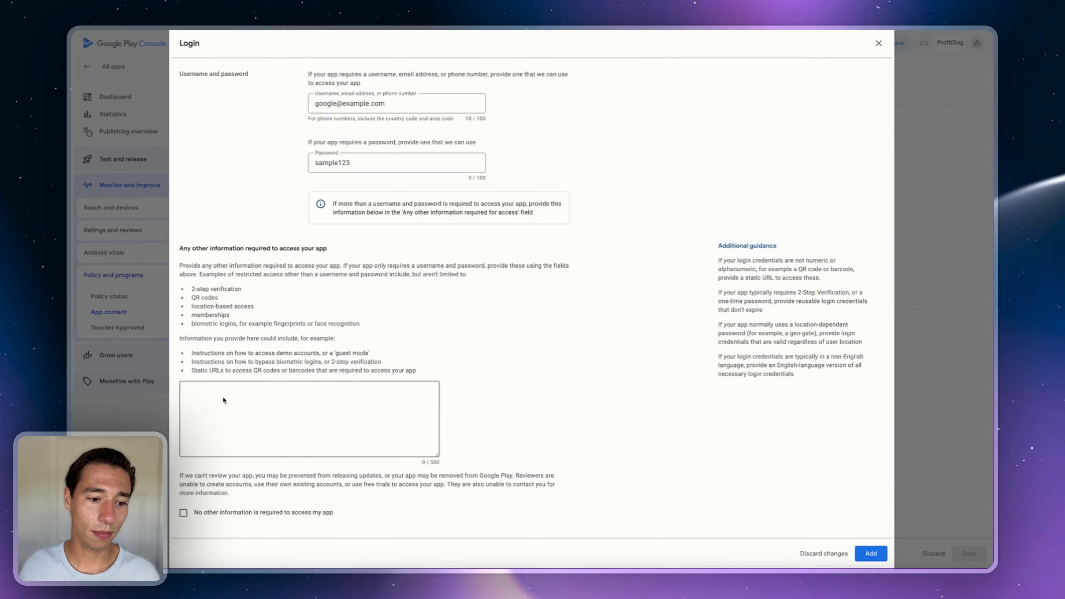
pyautogui.press('capslock')
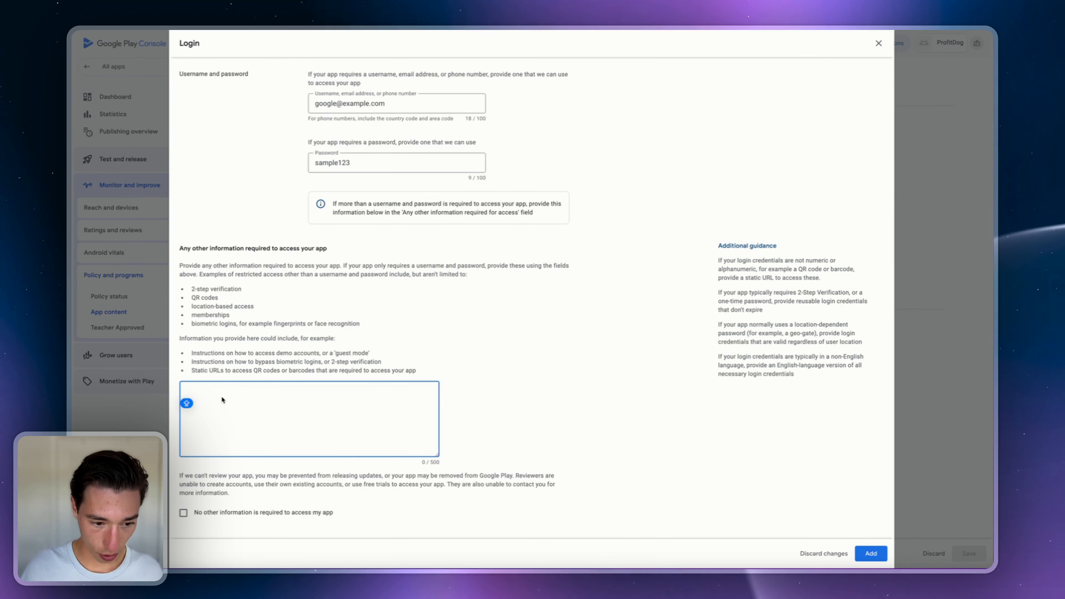
pyautogui.write('Just login.')
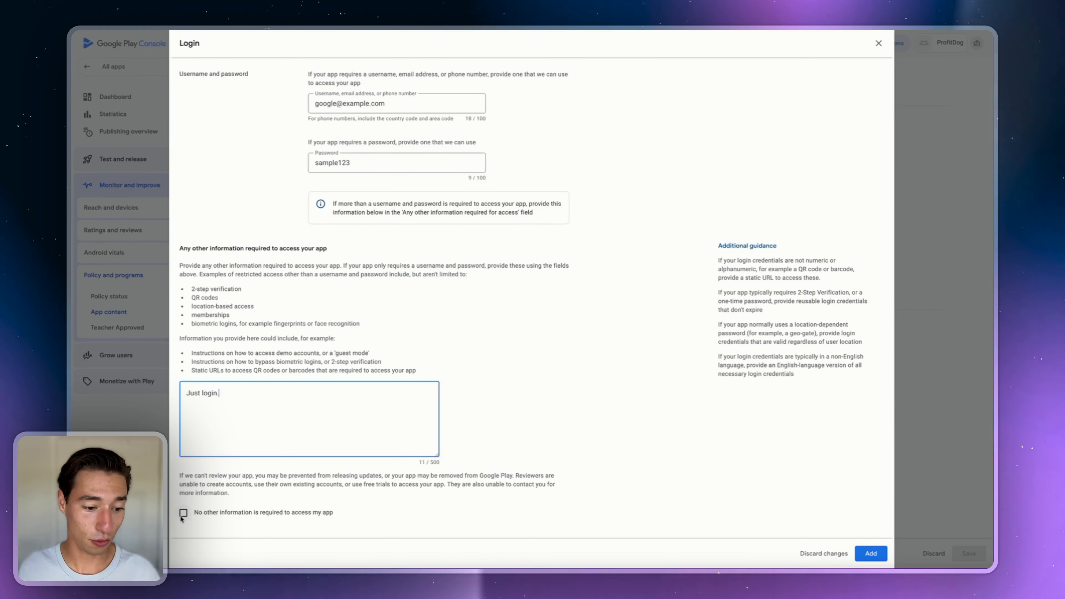
pyautogui.click(866, 550)
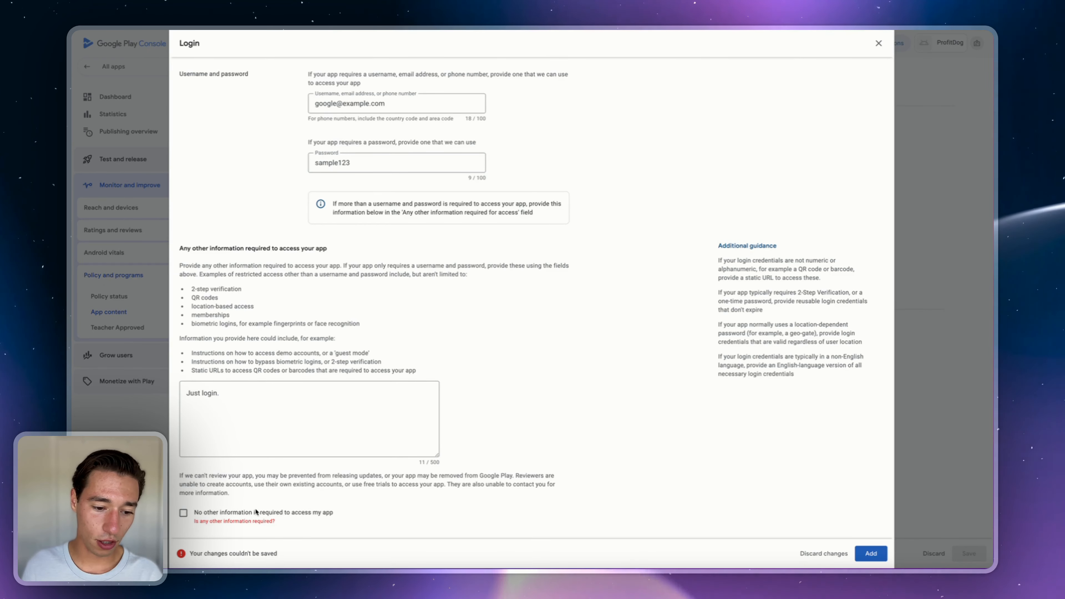
pyautogui.click(245, 513)
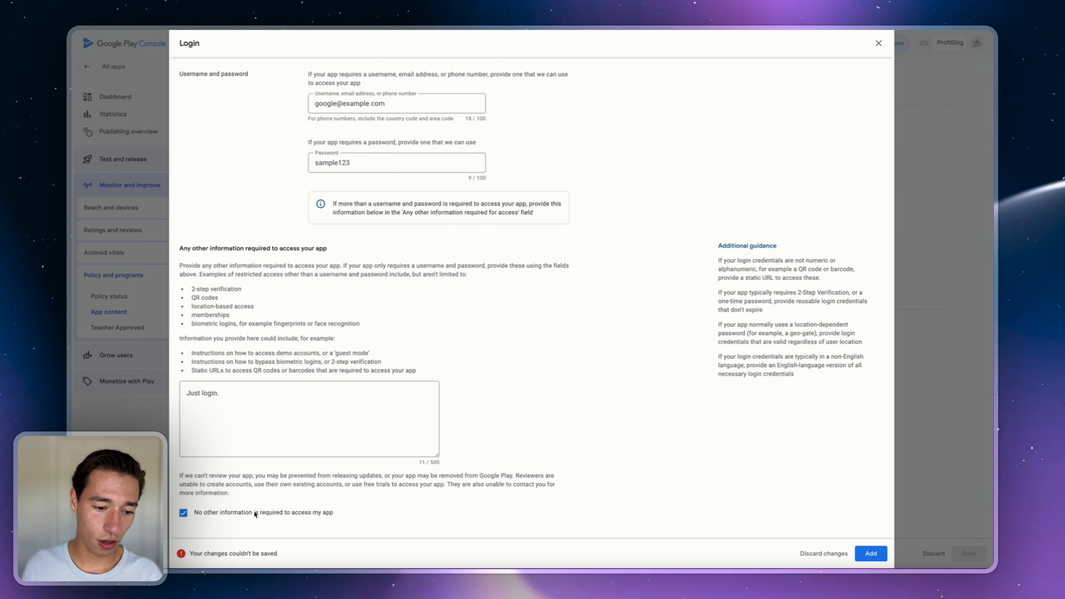
pyautogui.click(868, 554)
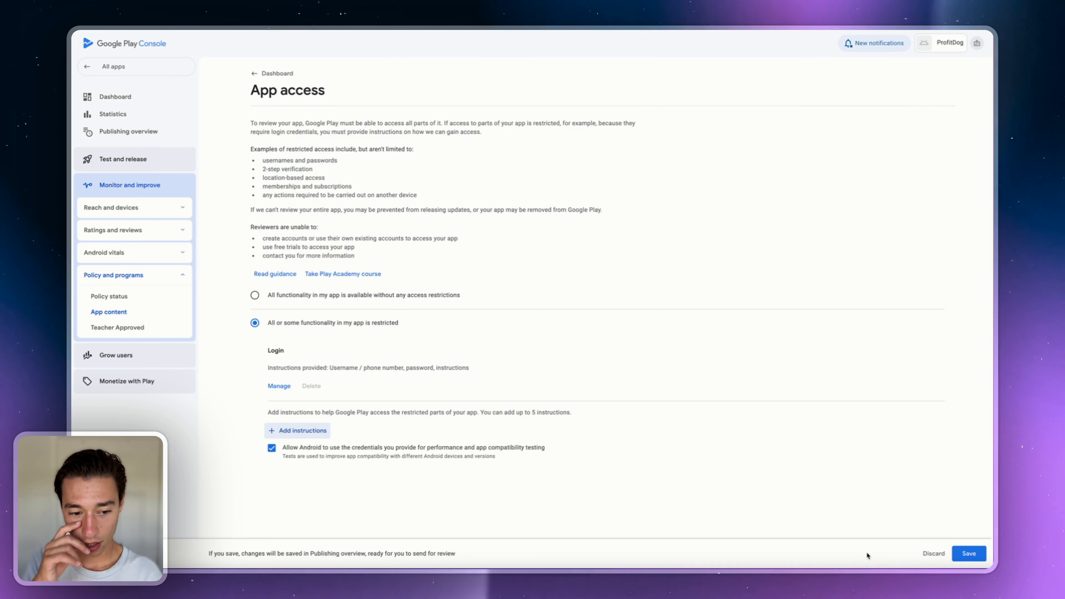
pyautogui.click(968, 554)
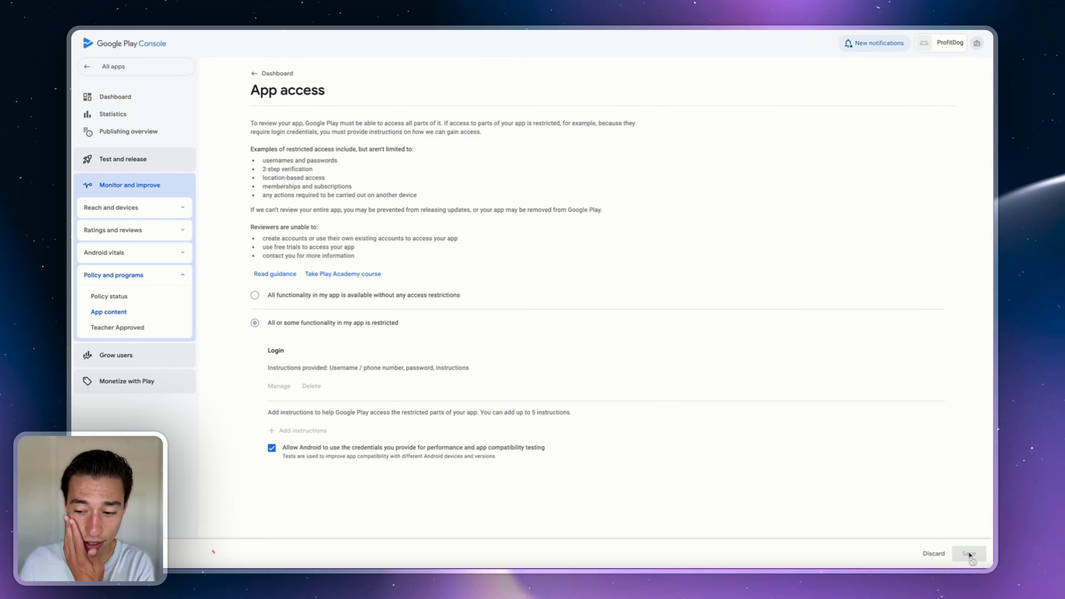
# - Answer 'No, my app does not contain ads' in the Ads declaration and return to the dashboard
pyautogui.click(590, 319)
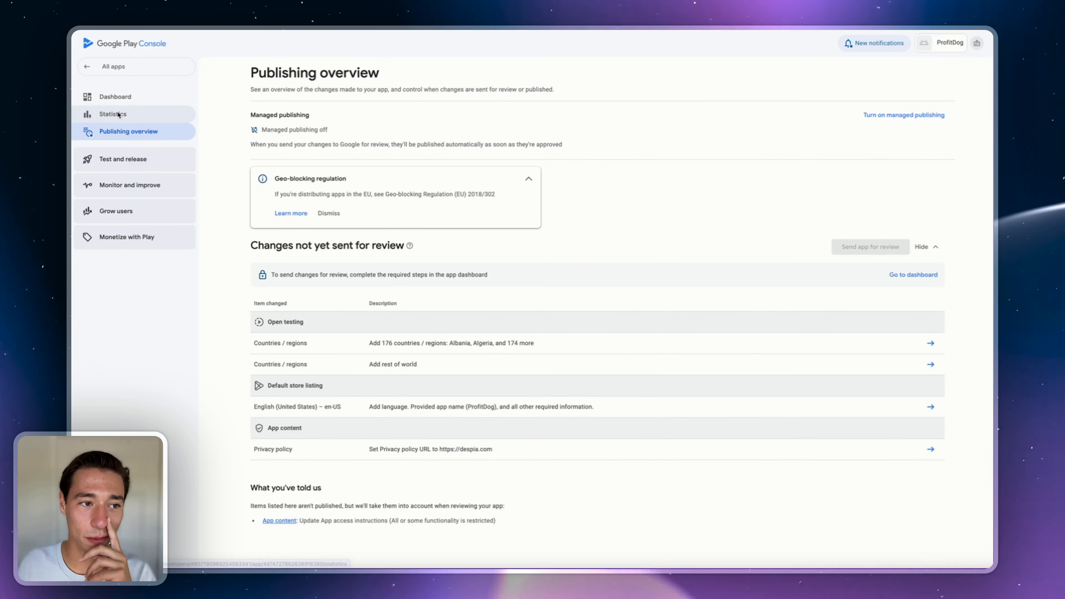
pyautogui.click(114, 96)
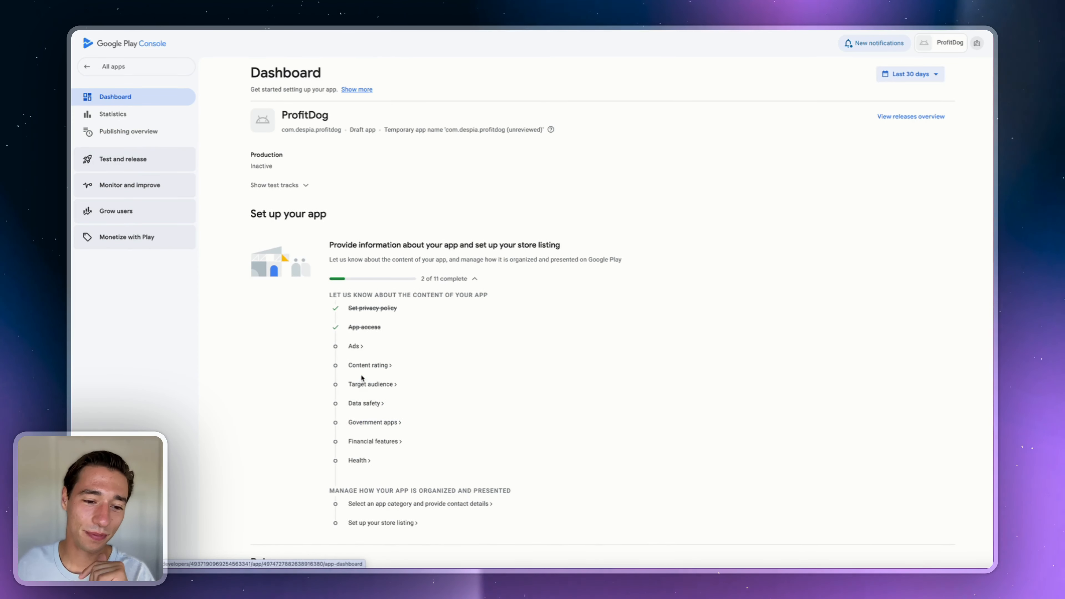
pyautogui.click(354, 347)
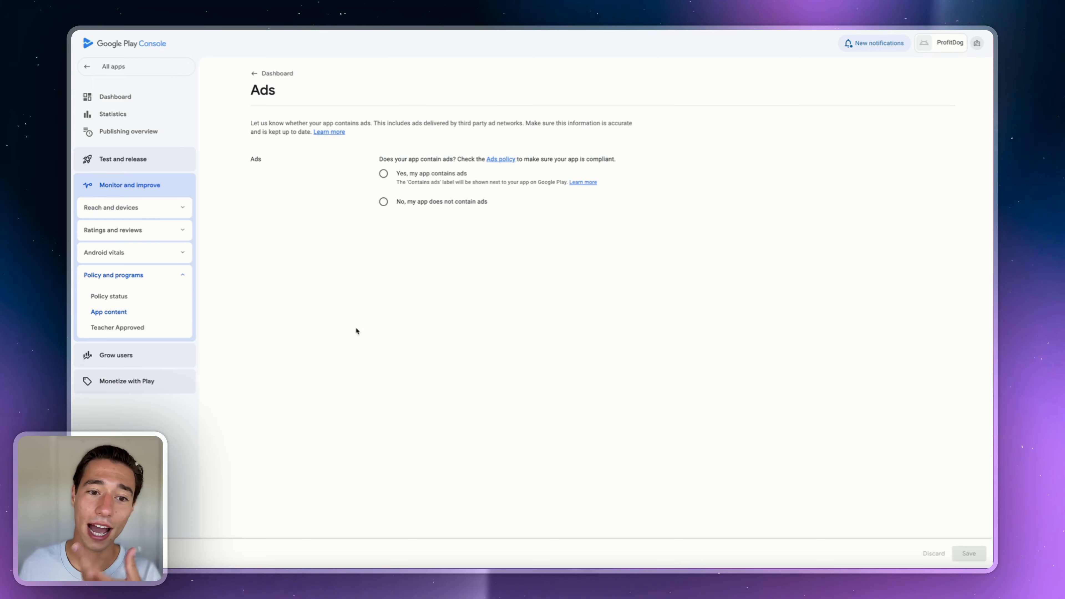
pyautogui.click(382, 201)
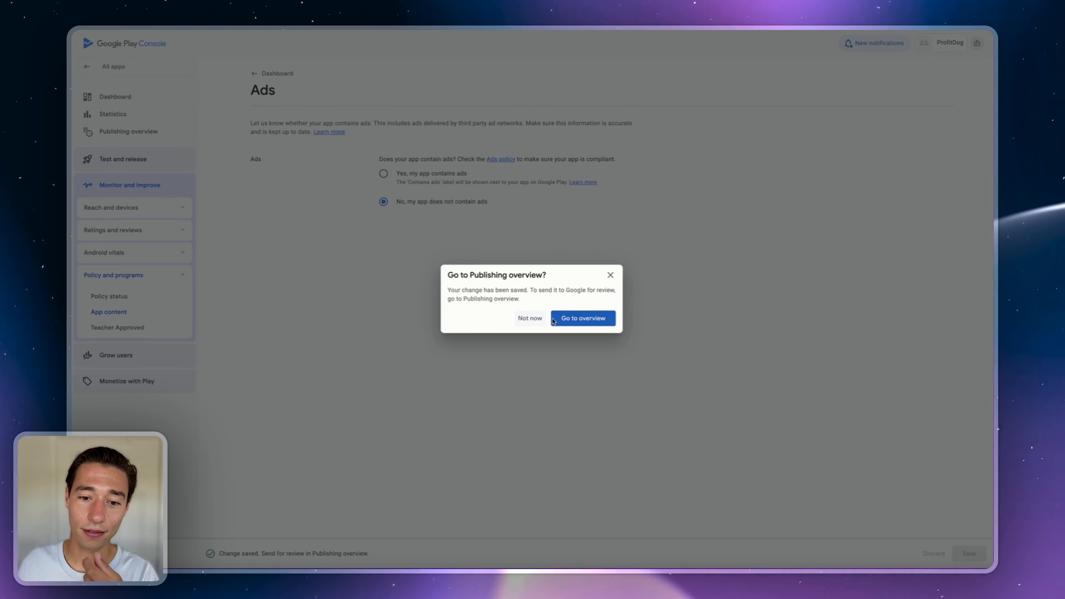
pyautogui.click(564, 318)
pyautogui.click(119, 97)
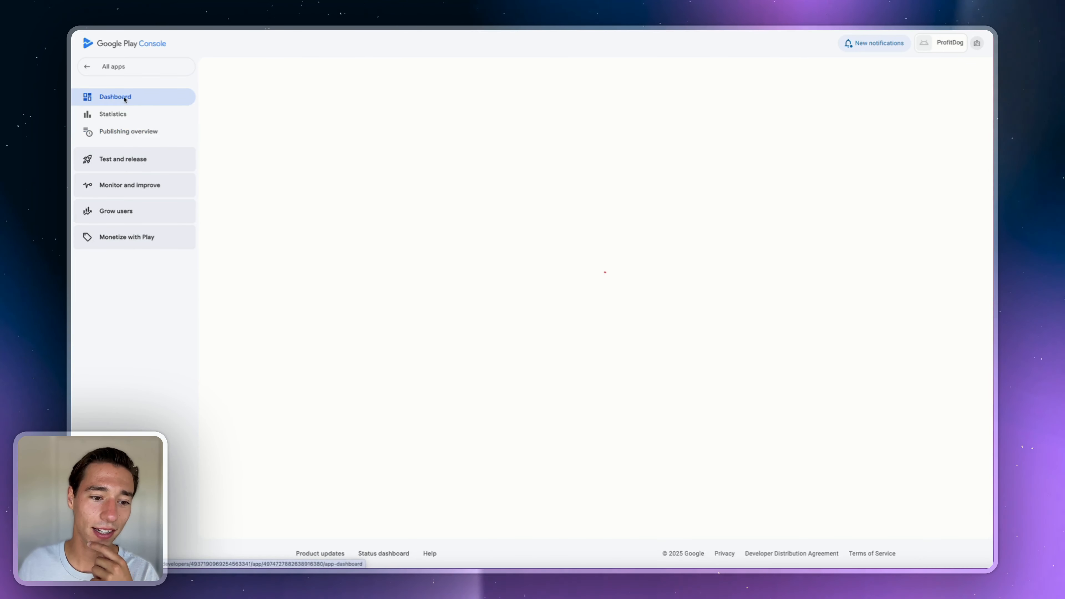
# - Open Content rating and choose the All Other App Types category
pyautogui.click(364, 366)
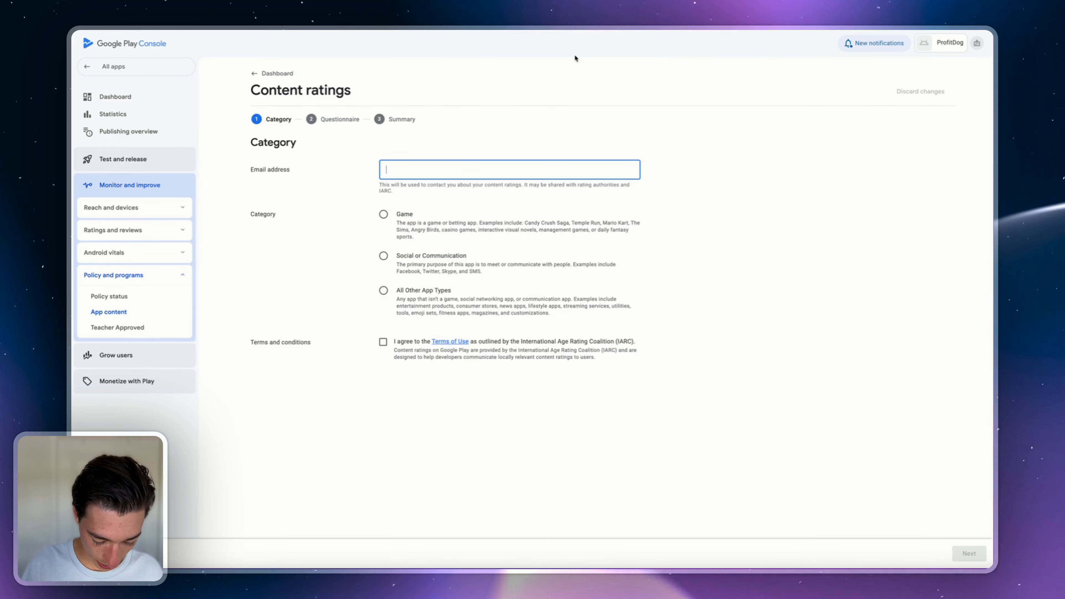
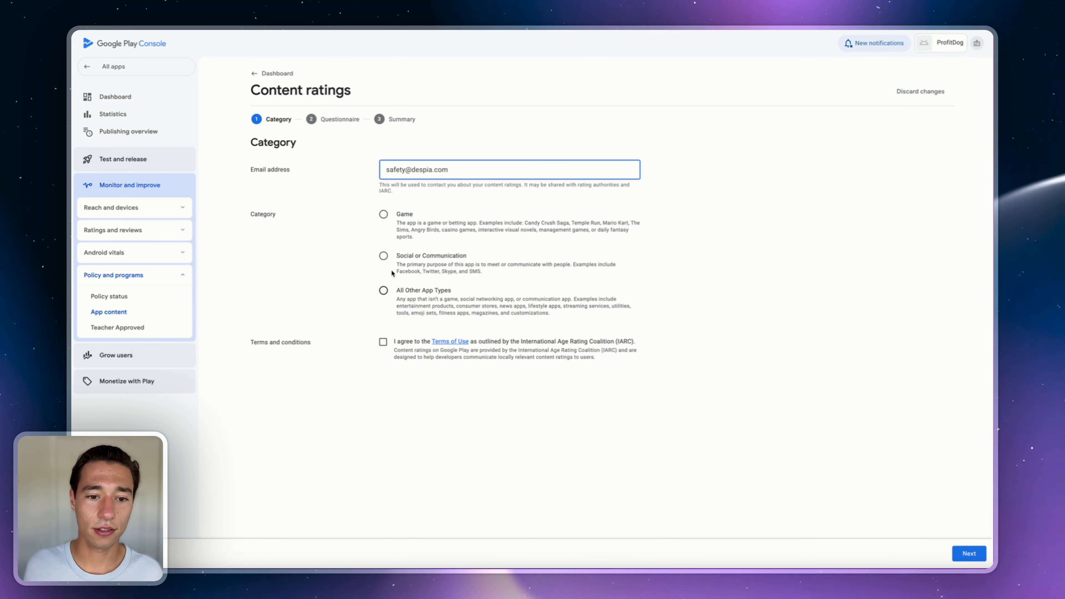
pyautogui.click(382, 293)
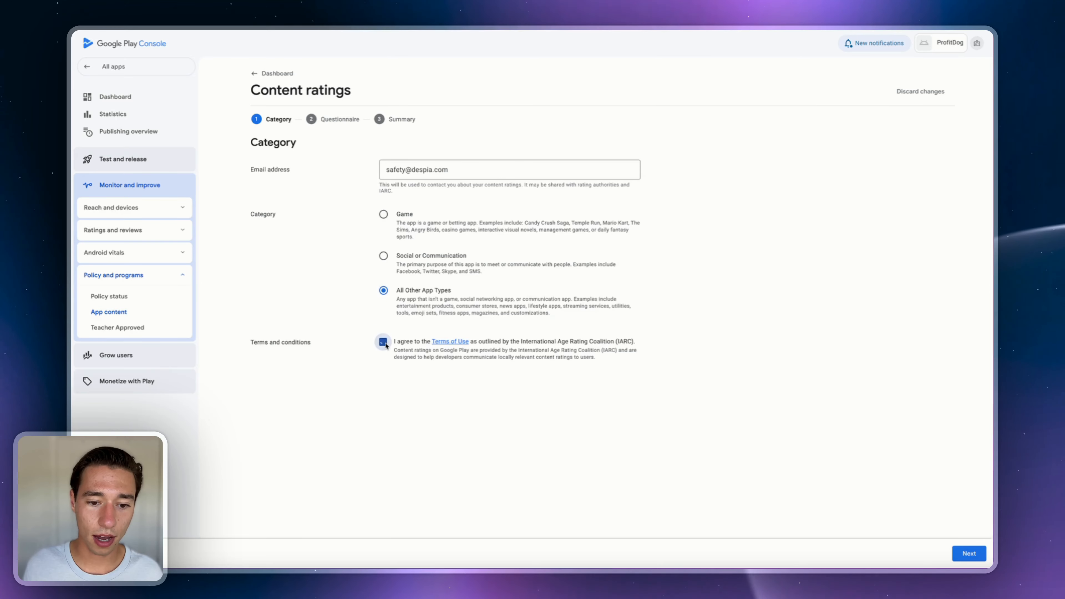
pyautogui.click(966, 553)
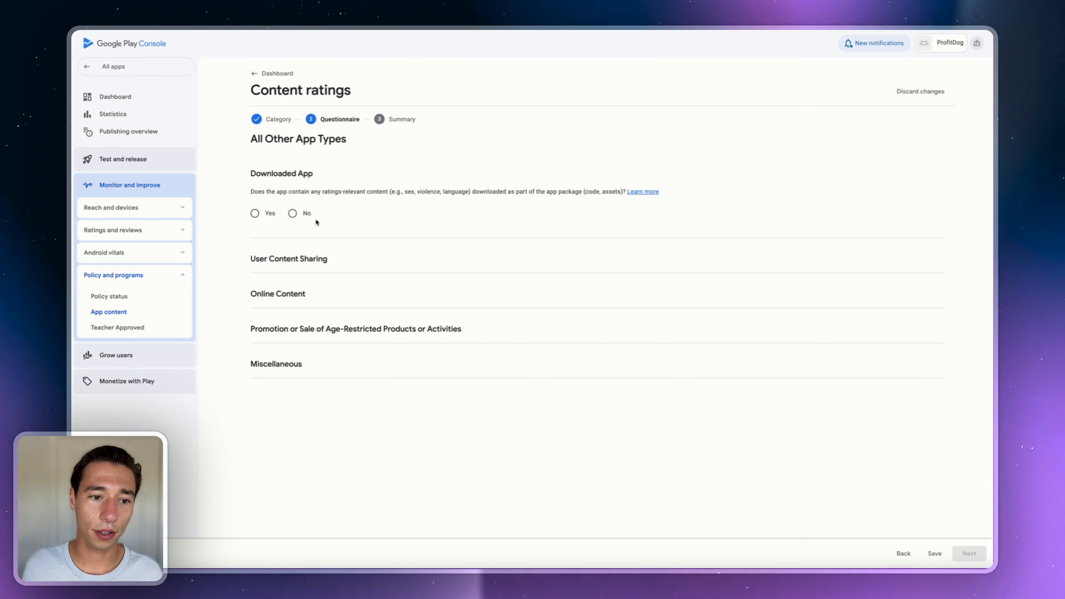
# - Answer No to every questionnaire question, including ads, rewards, browser and news, then save
pyautogui.click(293, 213)
pyautogui.click(292, 298)
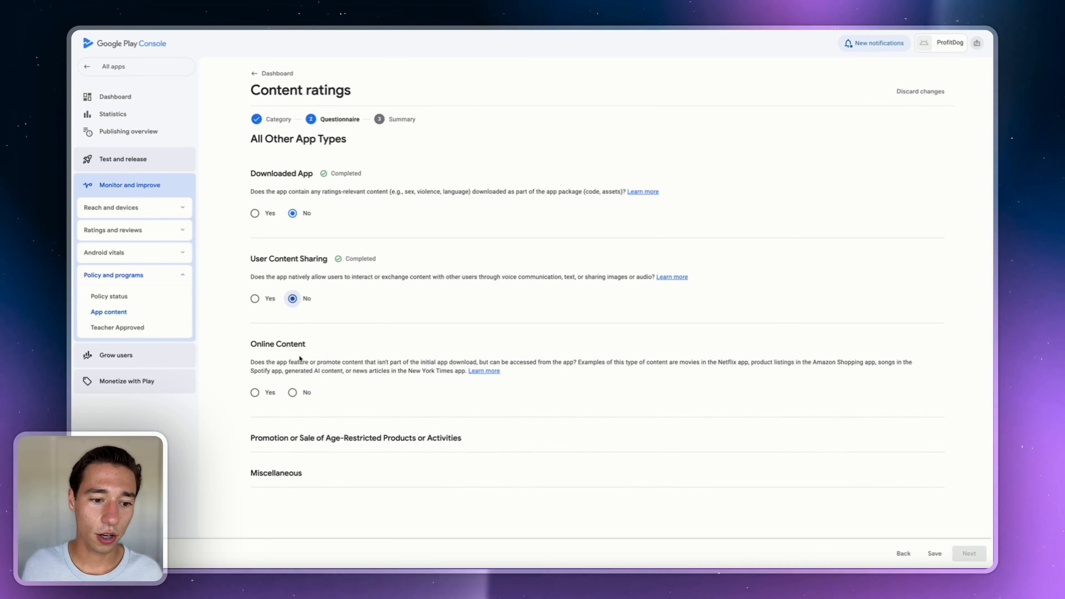
pyautogui.click(293, 392)
pyautogui.click(293, 478)
pyautogui.scroll(-3, 296, 479)
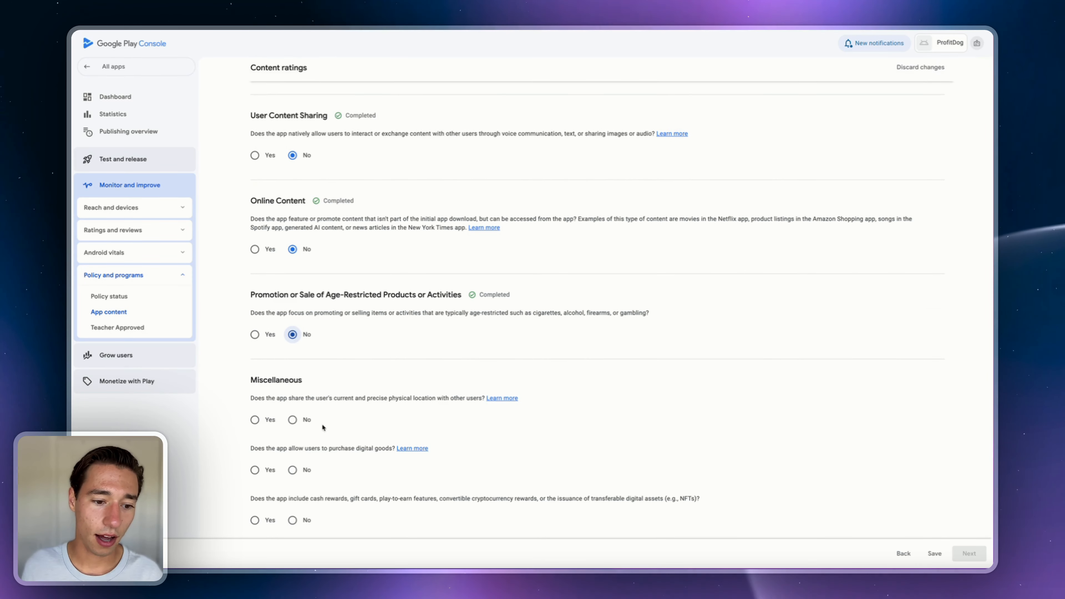
pyautogui.scroll(-1, 303, 479)
pyautogui.click(298, 480)
pyautogui.scroll(-3, 303, 419)
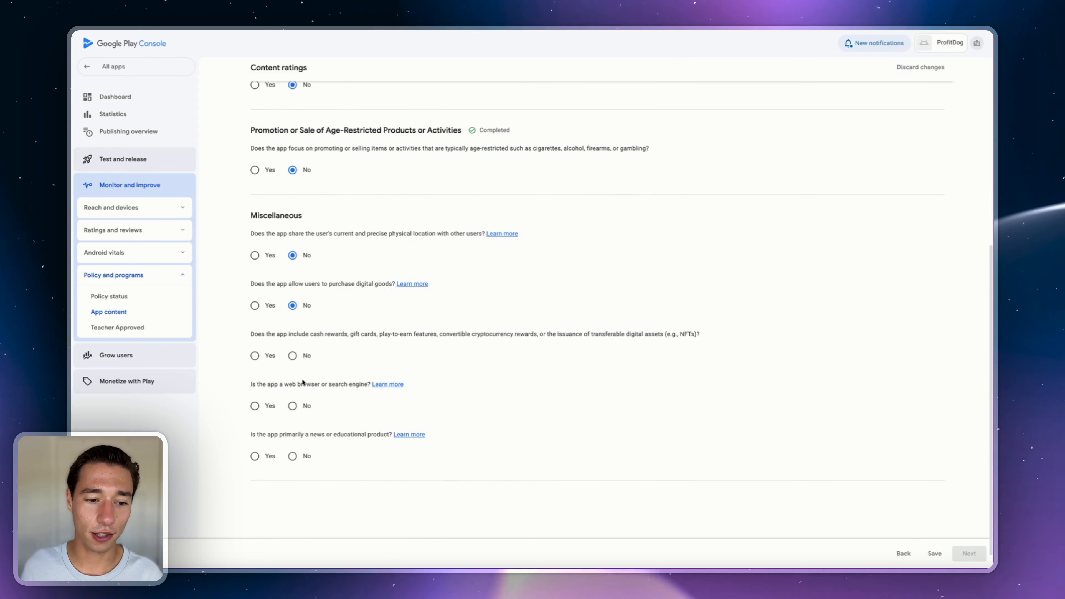
pyautogui.click(292, 406)
pyautogui.click(292, 456)
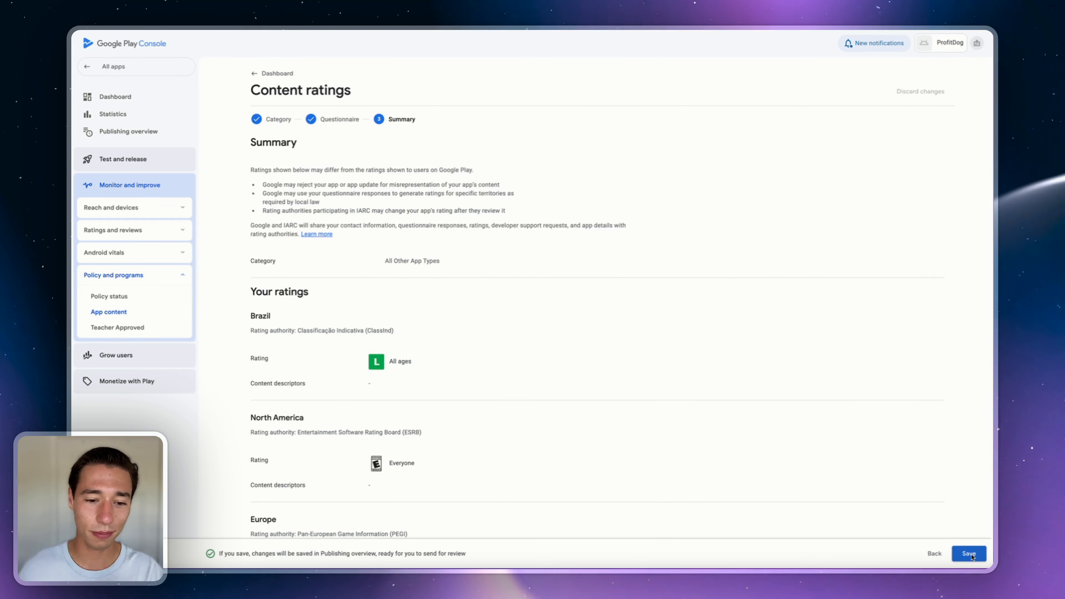
pyautogui.click(969, 553)
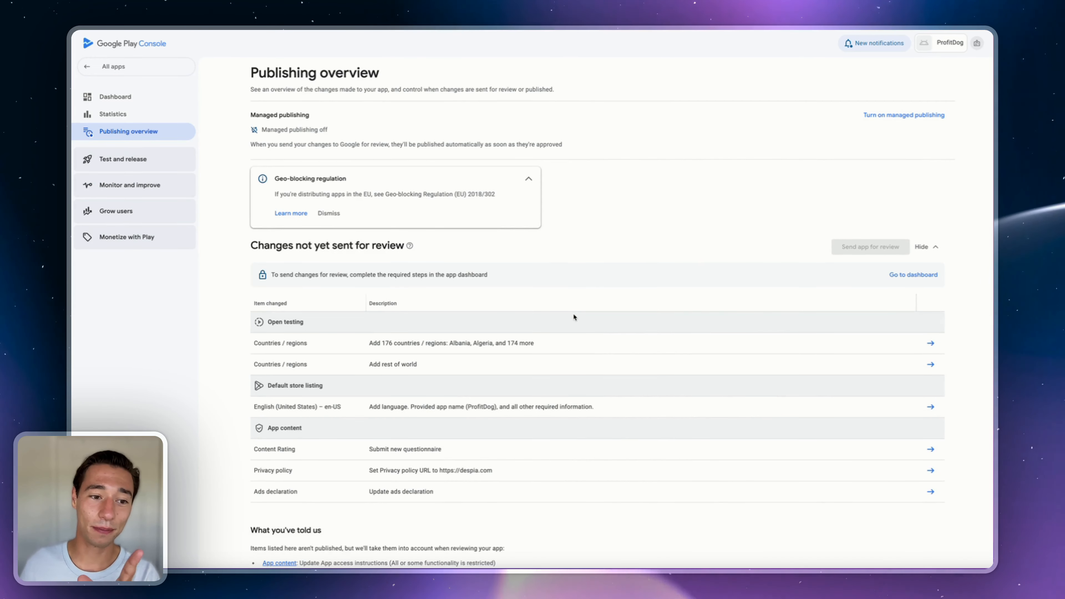
# - Choose the 18 and over age group in Target audience and save it
pyautogui.click(139, 99)
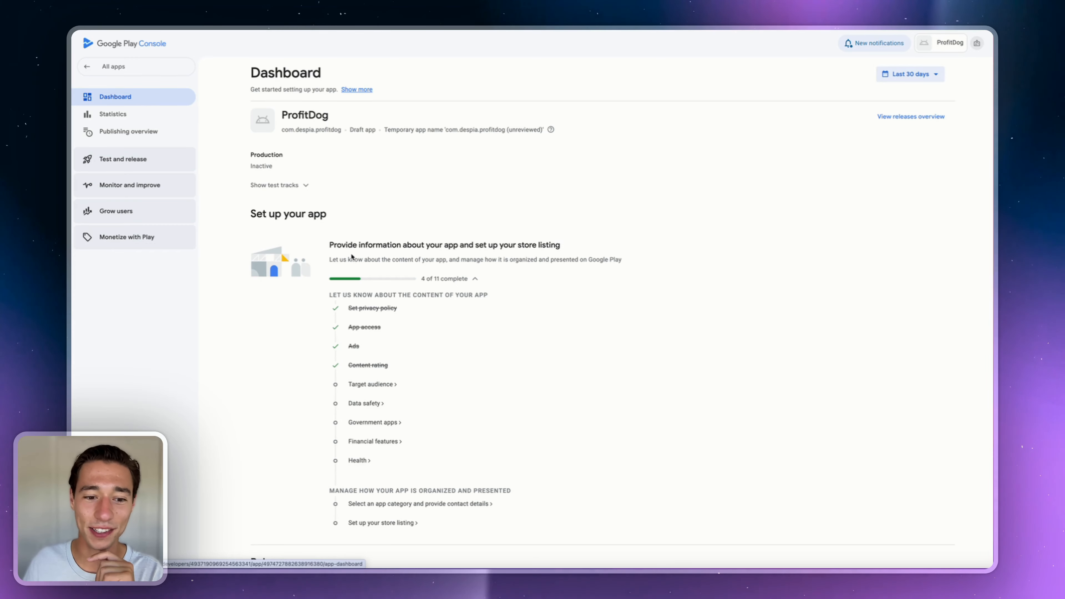
pyautogui.click(366, 384)
pyautogui.click(382, 355)
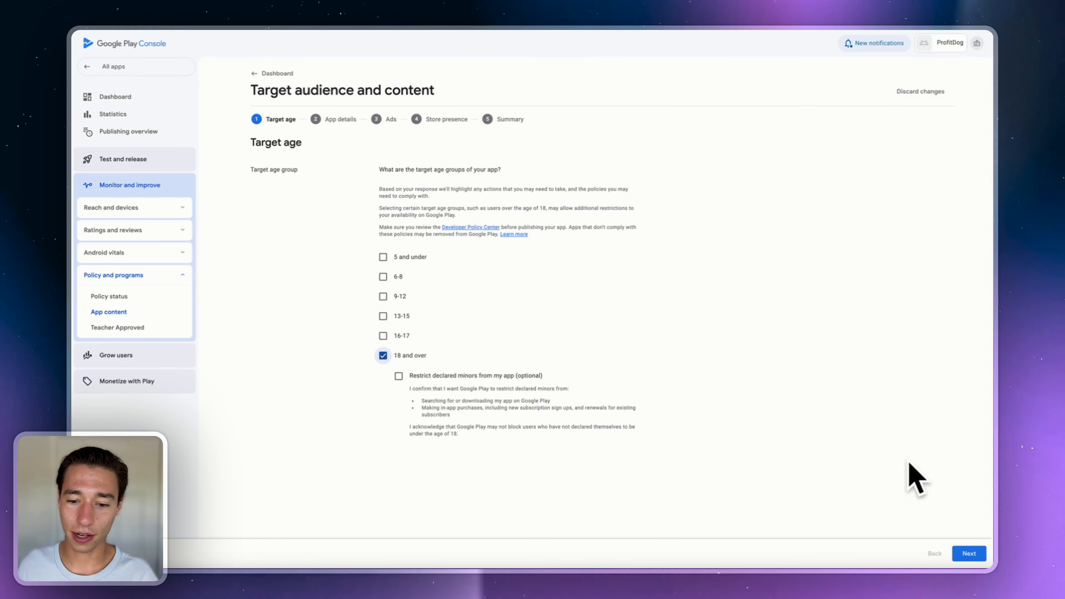
pyautogui.click(969, 553)
pyautogui.click(969, 554)
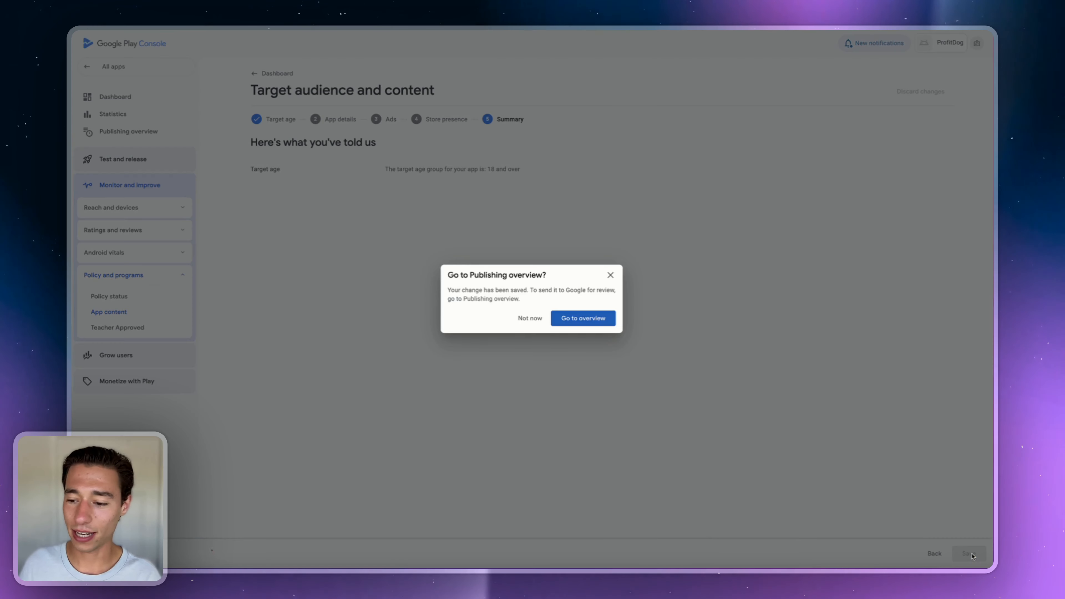
pyautogui.click(577, 318)
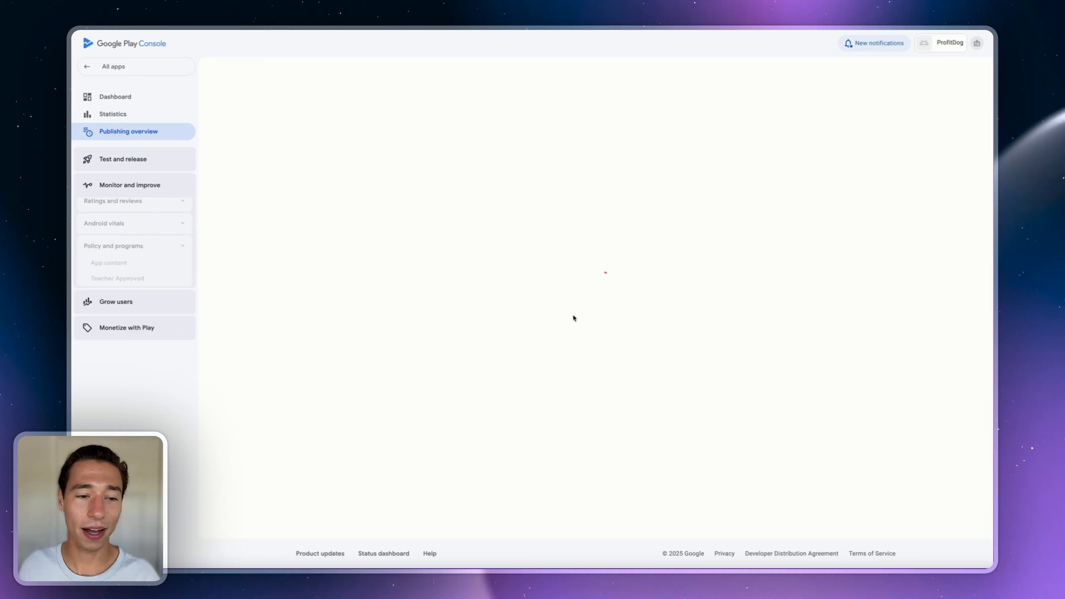
# - Open the Data safety form from the dashboard checklist and go past its Overview step
pyautogui.click(148, 99)
pyautogui.scroll(-1, 406, 378)
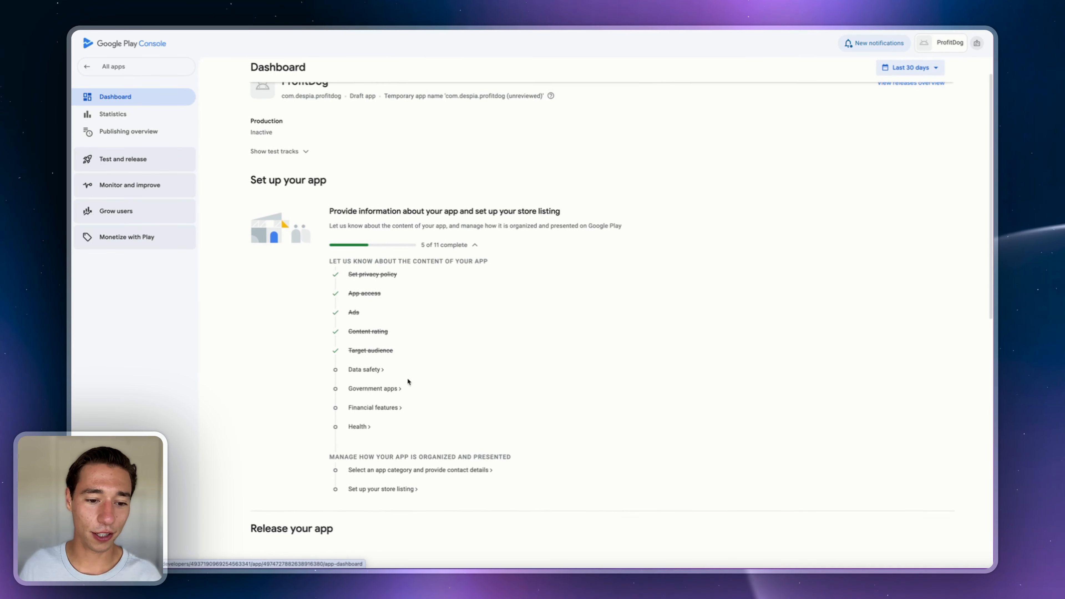
pyautogui.click(355, 370)
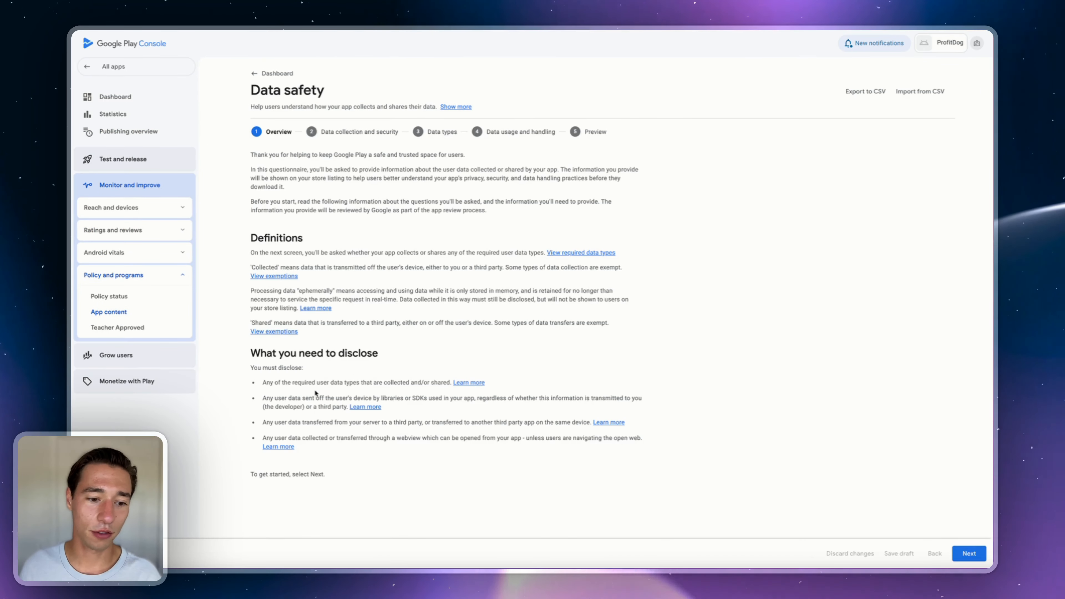
pyautogui.click(969, 554)
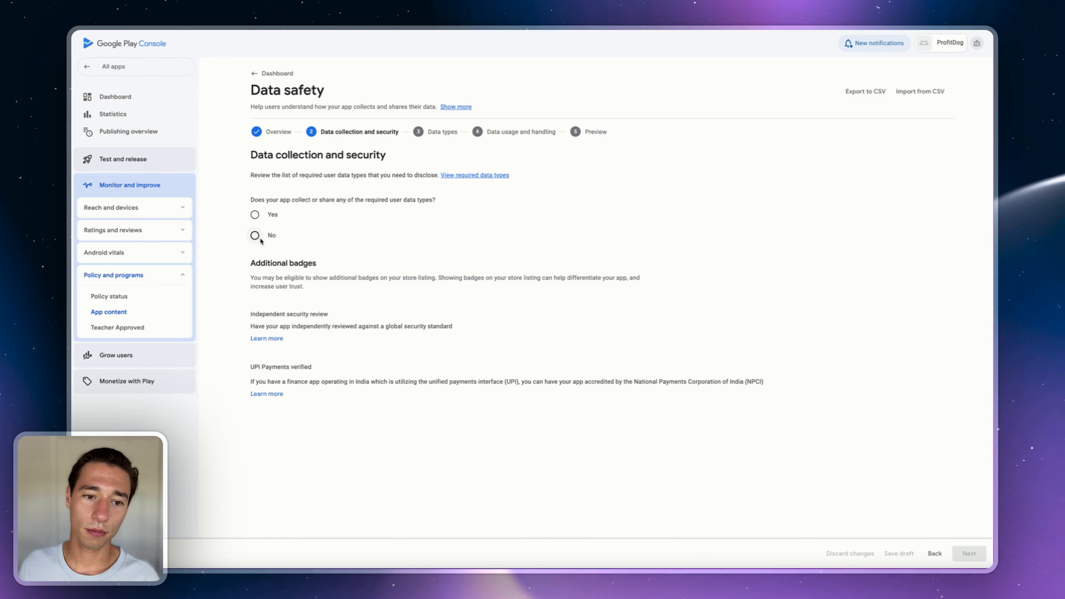
# - Declare that the app collects user data and offers username-and-password accounts
pyautogui.click(254, 215)
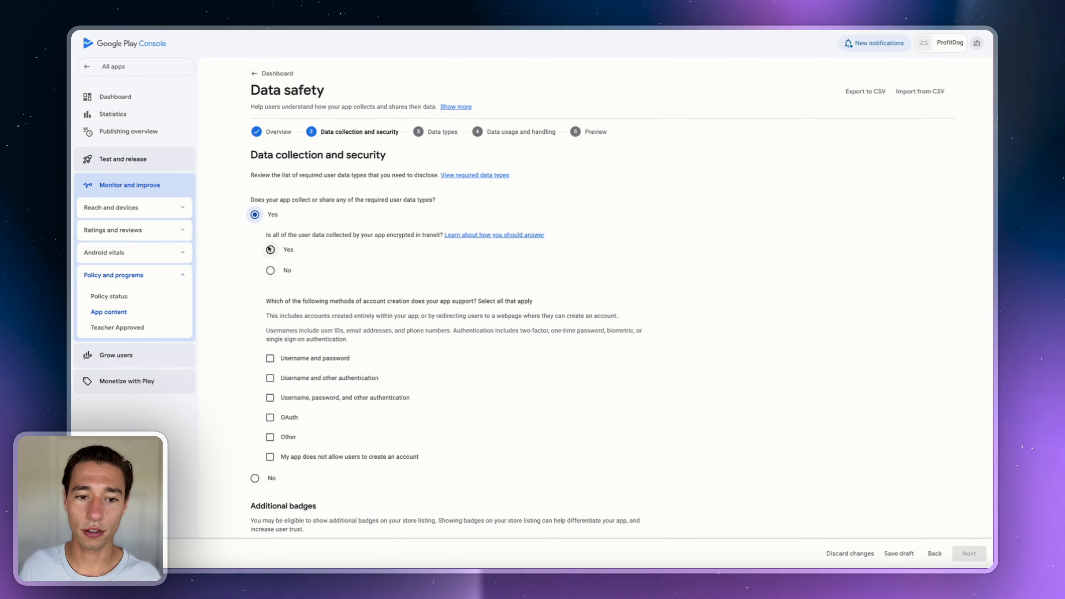
pyautogui.scroll(-2, 264, 338)
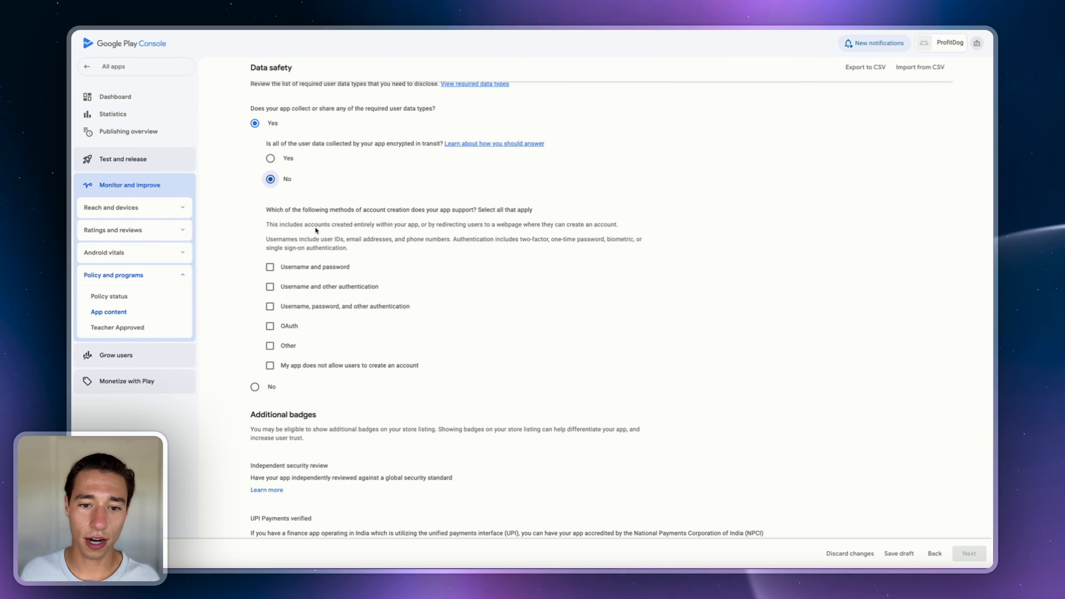
pyautogui.click(270, 267)
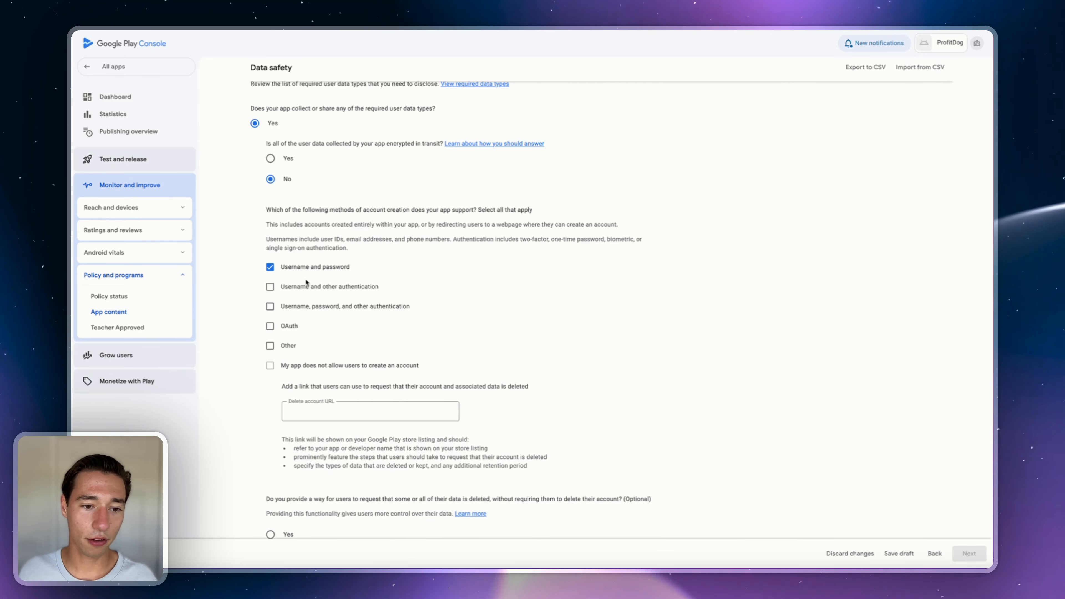
pyautogui.scroll(-3, 317, 404)
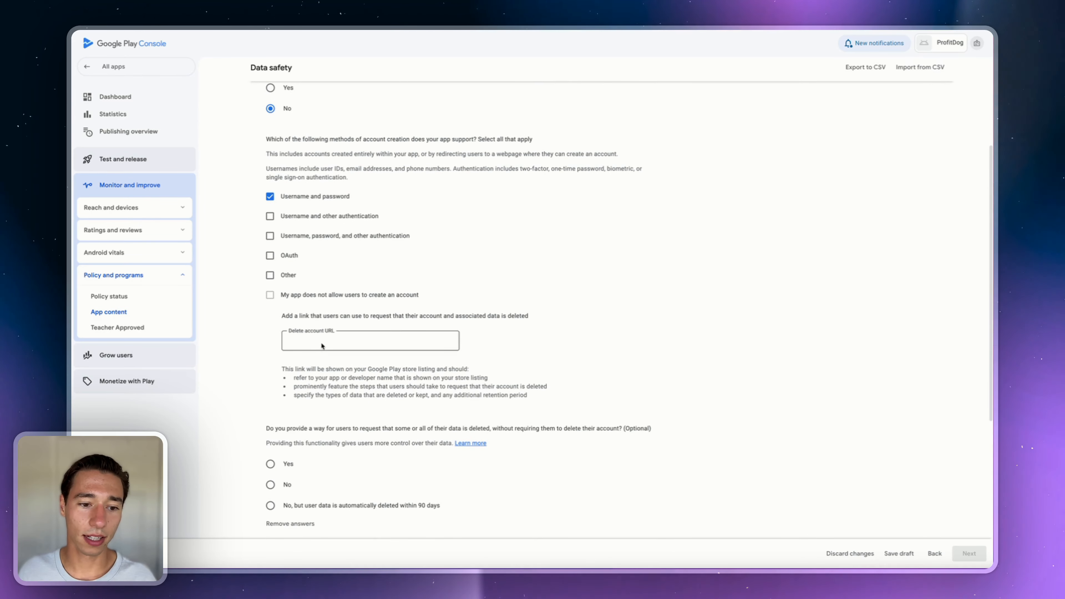
pyautogui.click(326, 345)
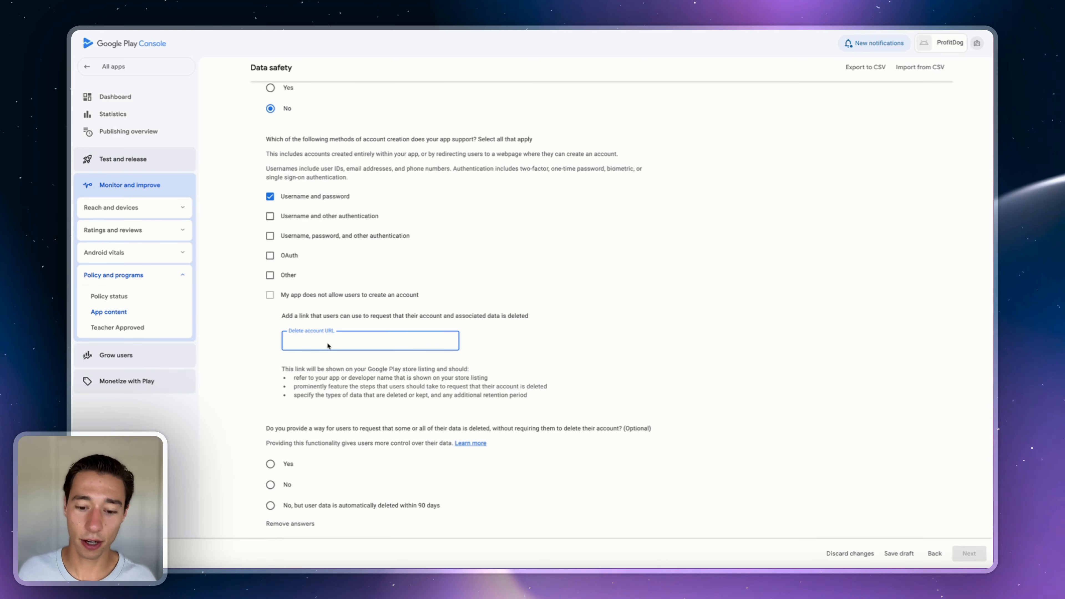
pyautogui.write('http')
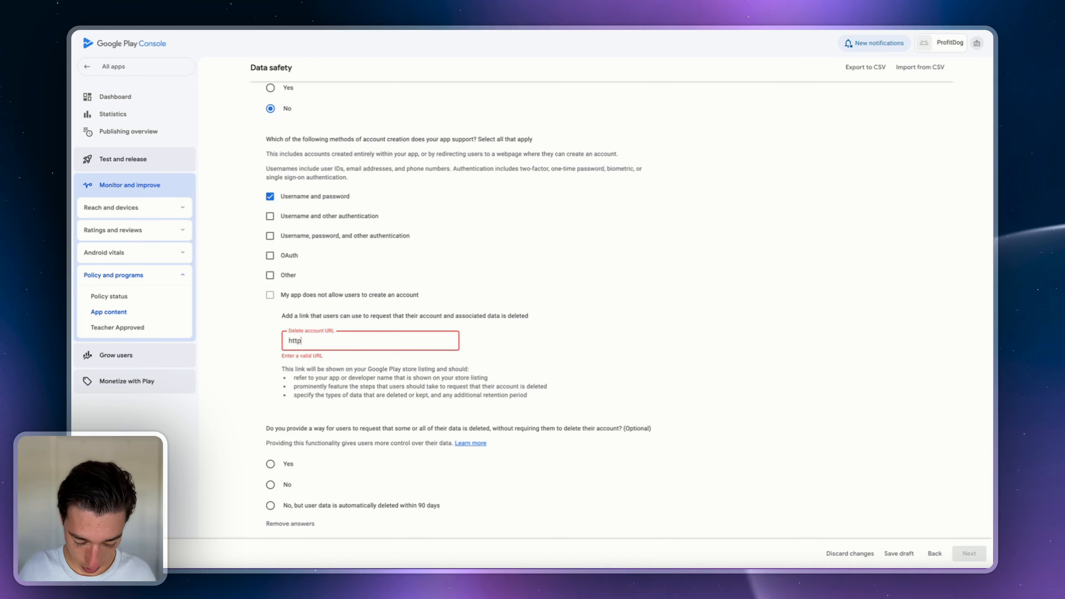
pyautogui.write('s://desp')
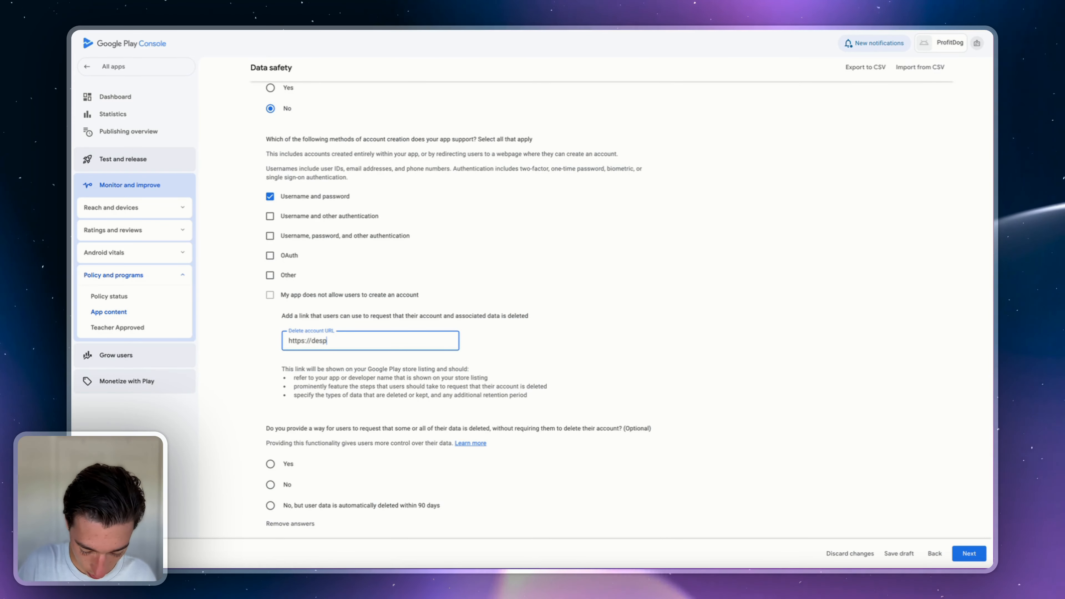
pyautogui.write('ia.com/delete')
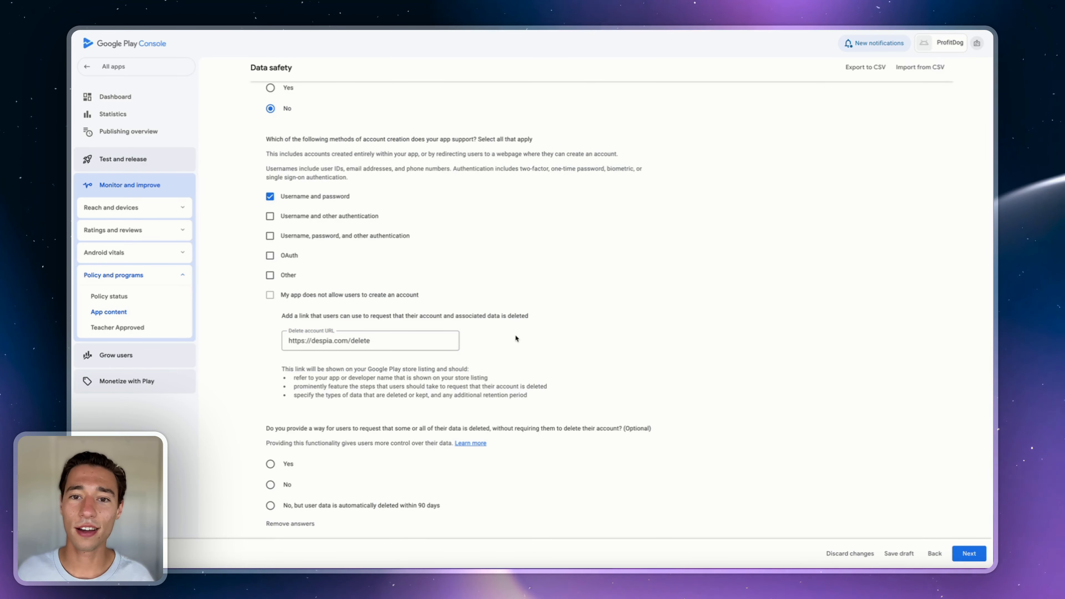
pyautogui.scroll(-5, 516, 338)
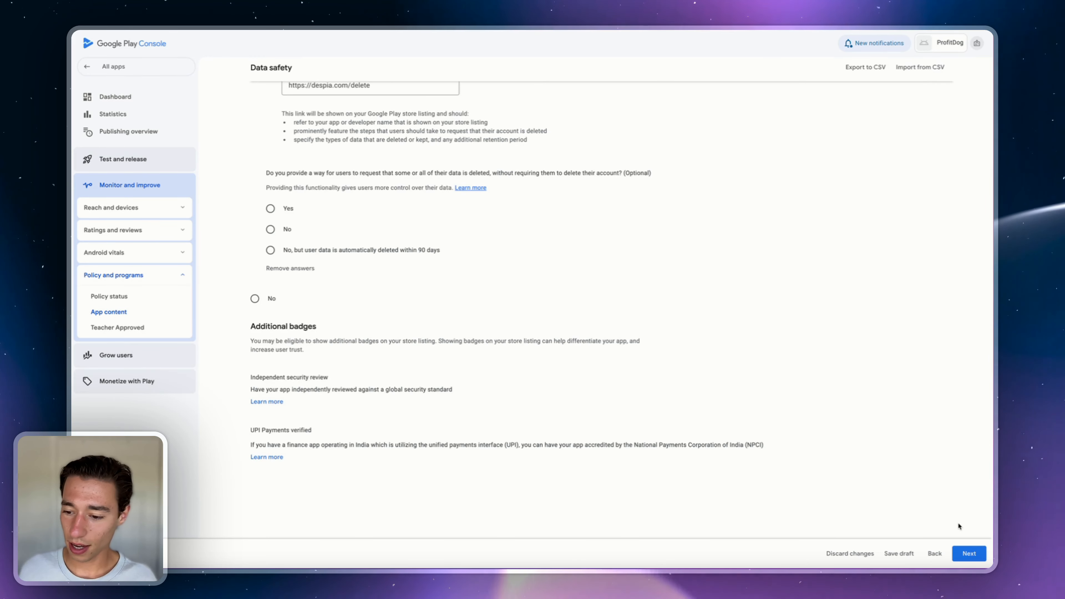
pyautogui.click(965, 555)
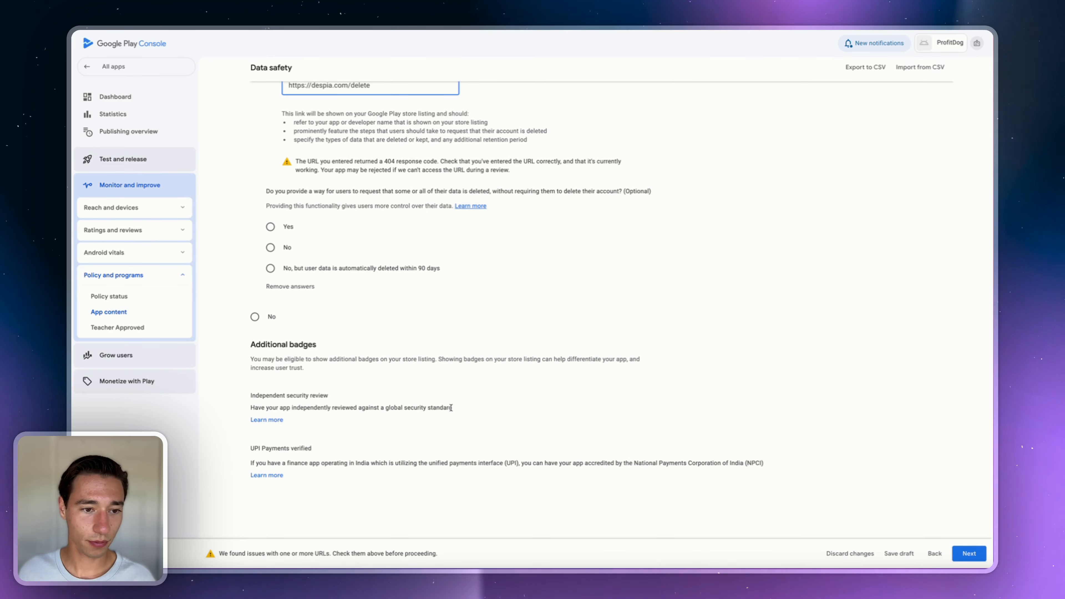
pyautogui.scroll(2, 365, 261)
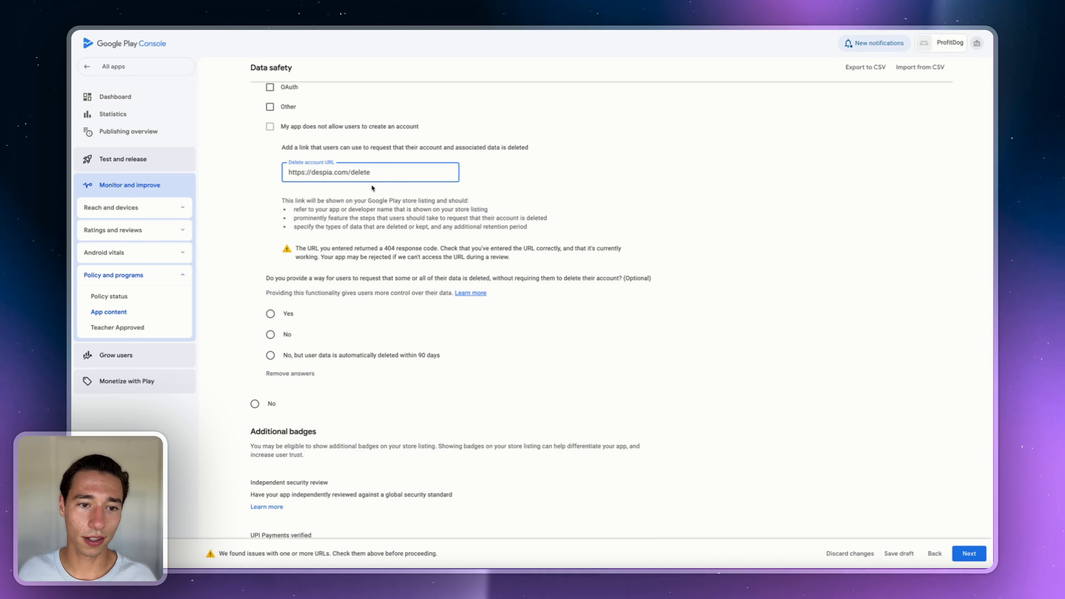
pyautogui.press('BackSpace')
pyautogui.press('BackSpace')
pyautogui.click(882, 499)
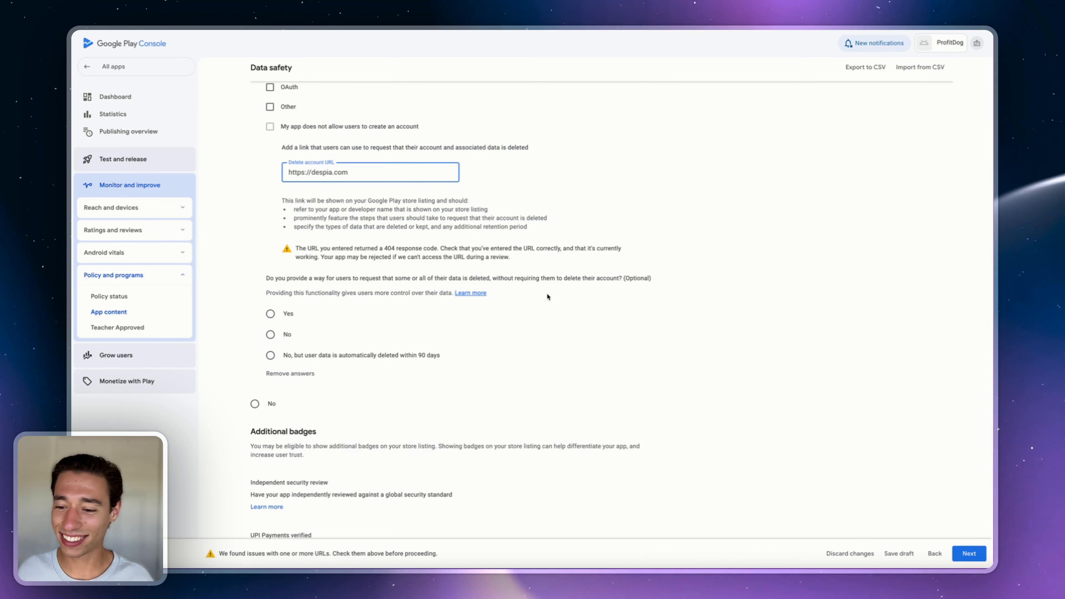
pyautogui.click(982, 554)
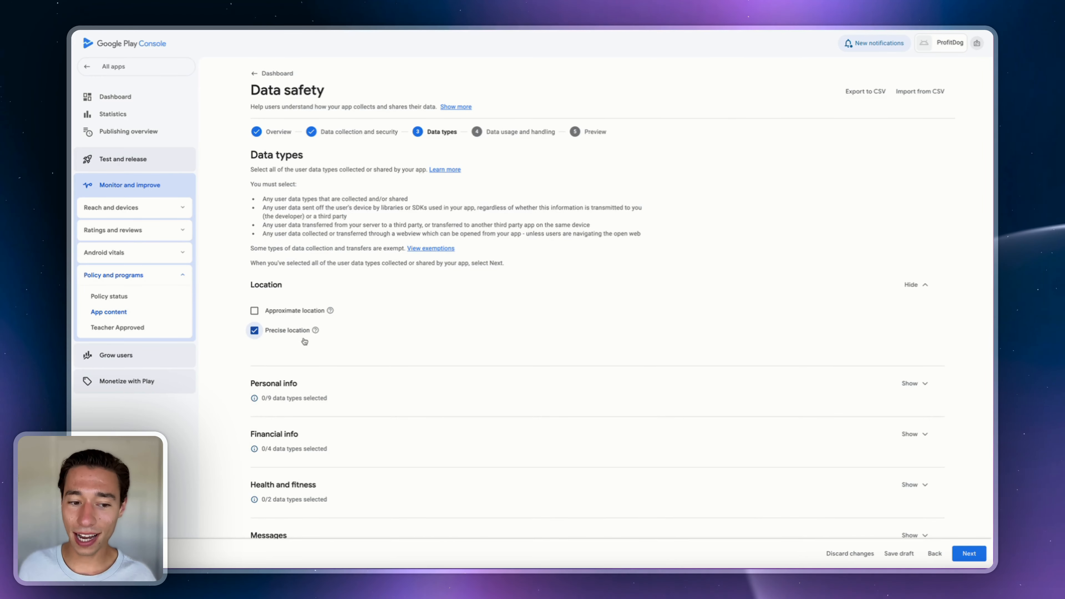
# - Mark Approximate location and Personal info Name as collected data types
pyautogui.click(265, 313)
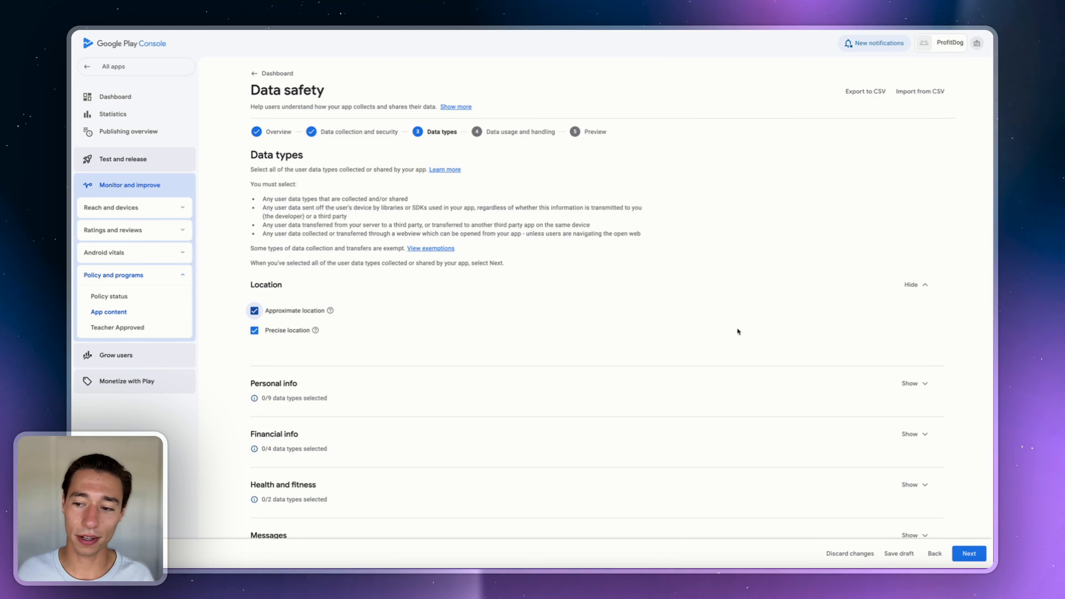
pyautogui.click(914, 383)
pyautogui.scroll(-1, 906, 389)
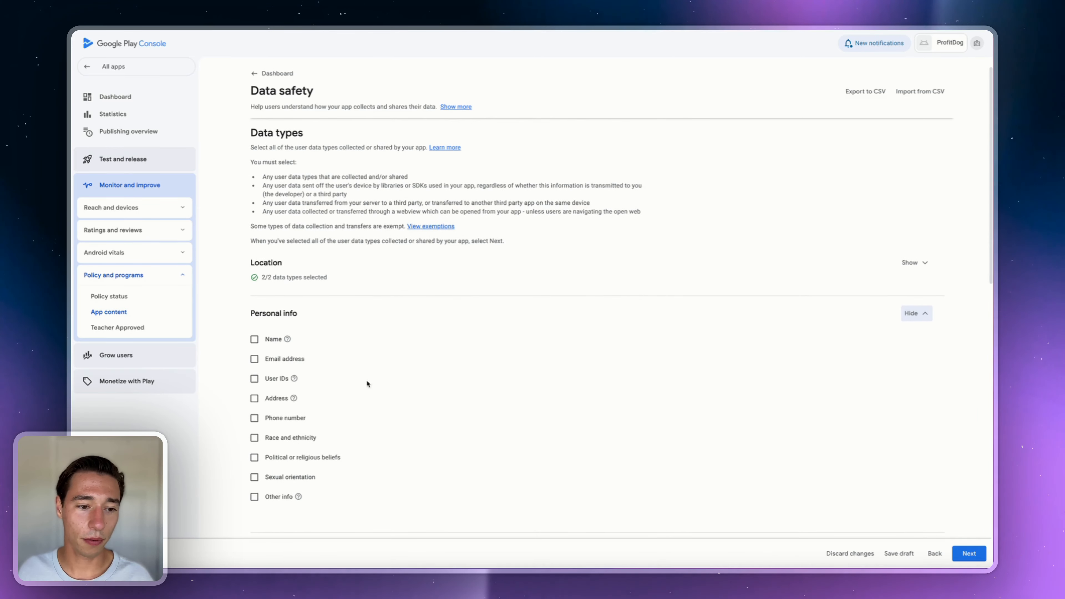
pyautogui.click(255, 340)
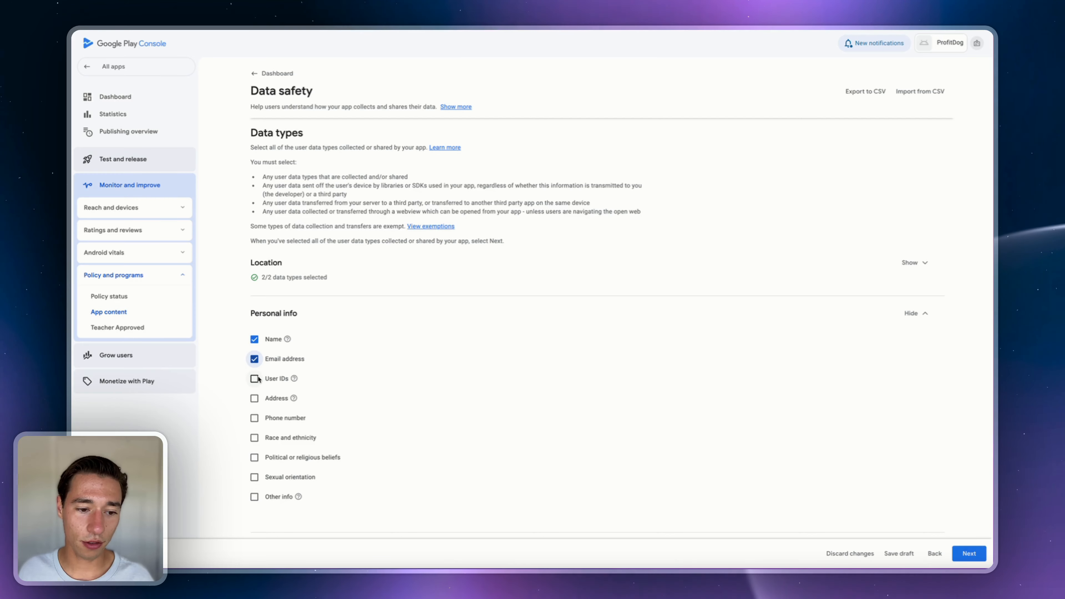
pyautogui.moveTo(294, 379)
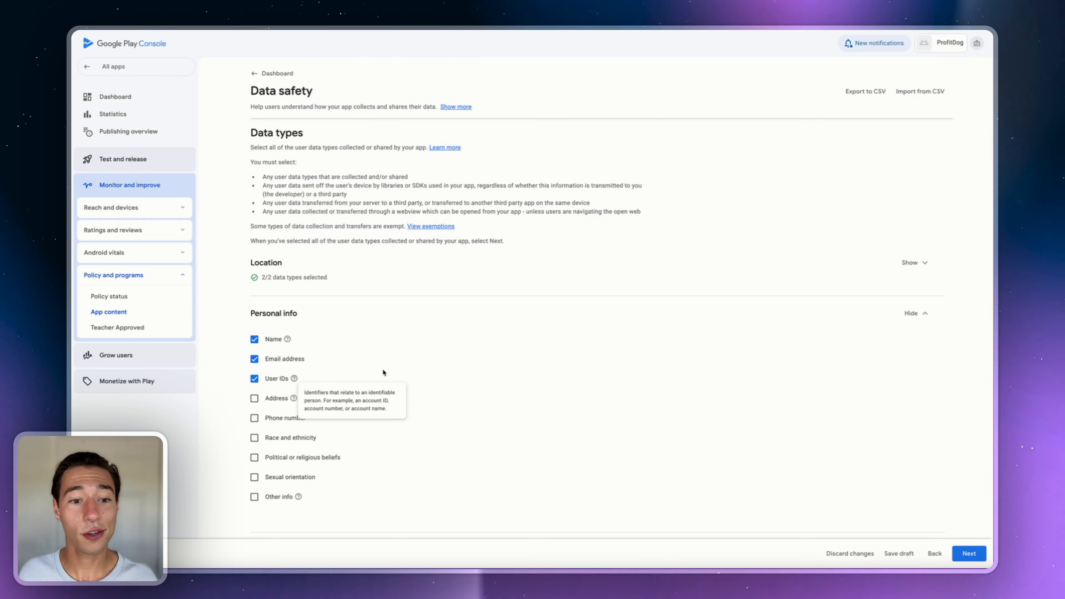
pyautogui.scroll(-2, 380, 376)
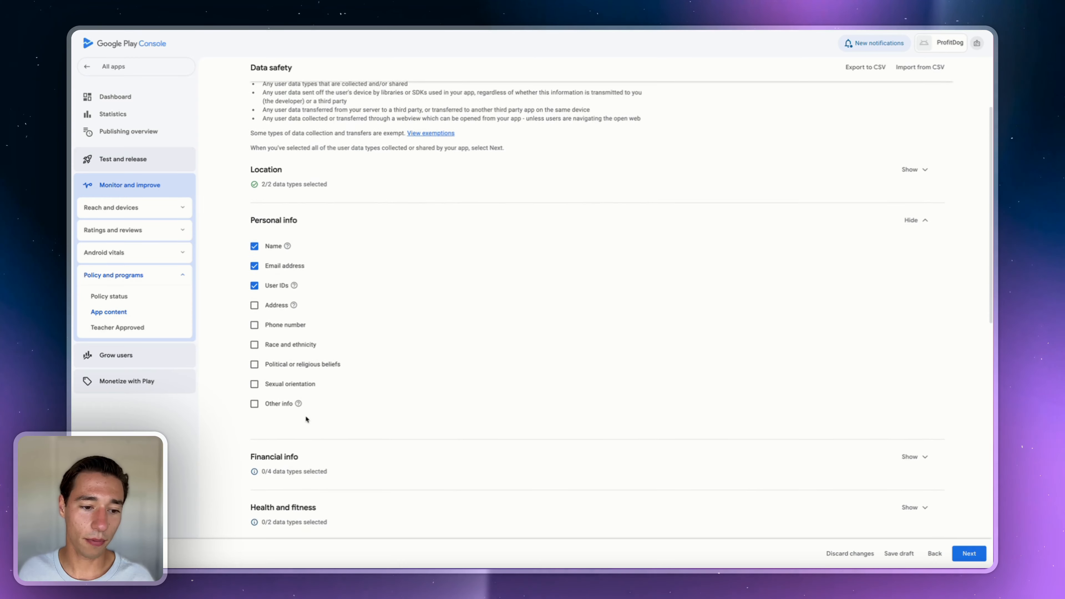
# - Review Financial info, ticking then clearing Purchase history so it stays undeclared
pyautogui.click(914, 446)
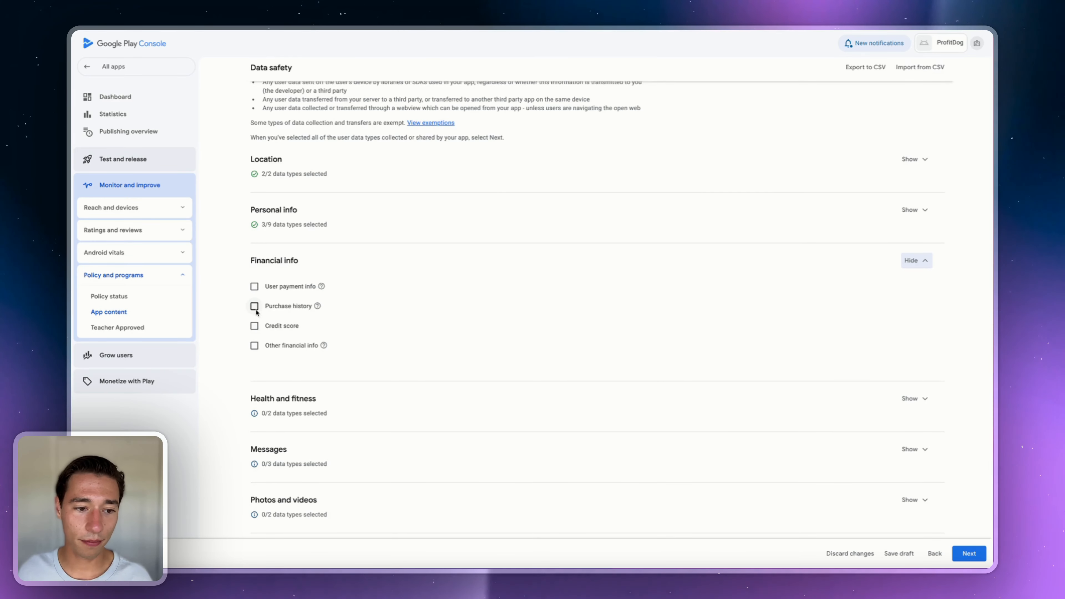
pyautogui.click(249, 307)
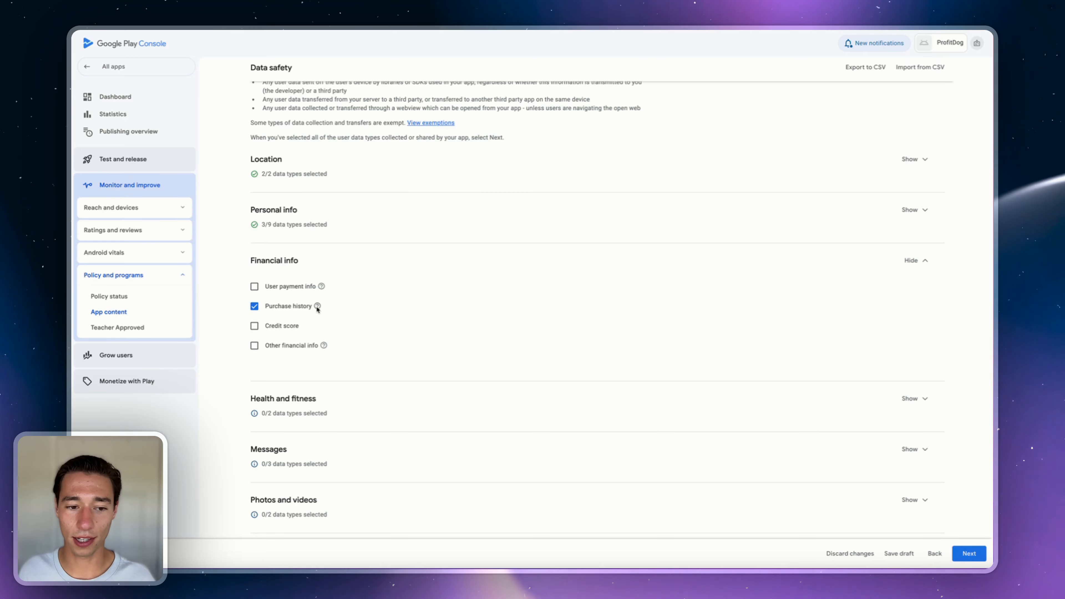
pyautogui.moveTo(316, 308)
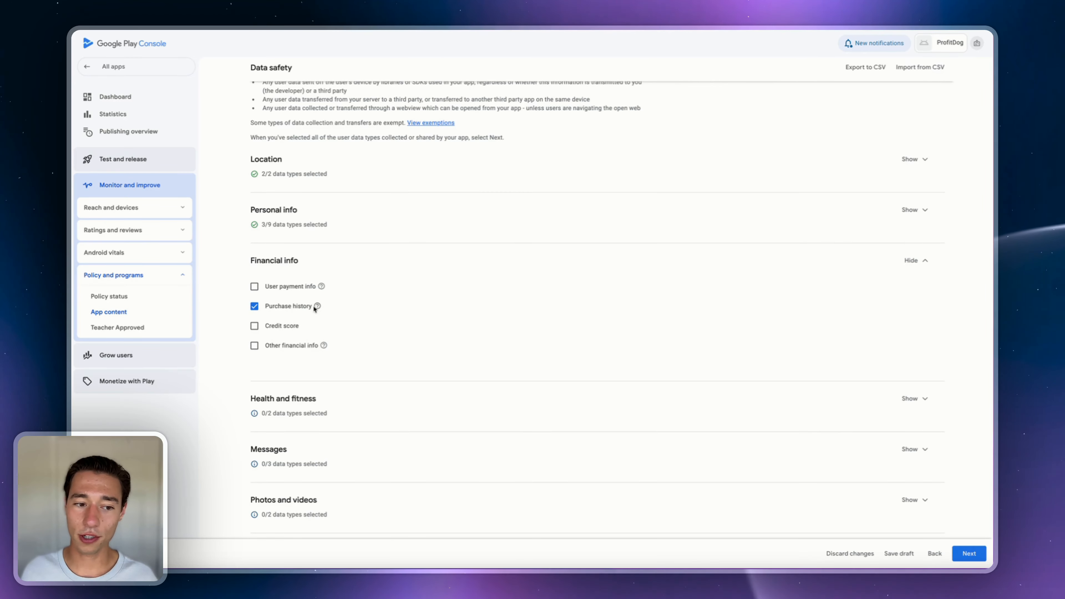
pyautogui.click(255, 287)
# - Review Health and fitness, Messages, Photos and videos, and Audio files unticked, then proceed to data usage
pyautogui.click(907, 401)
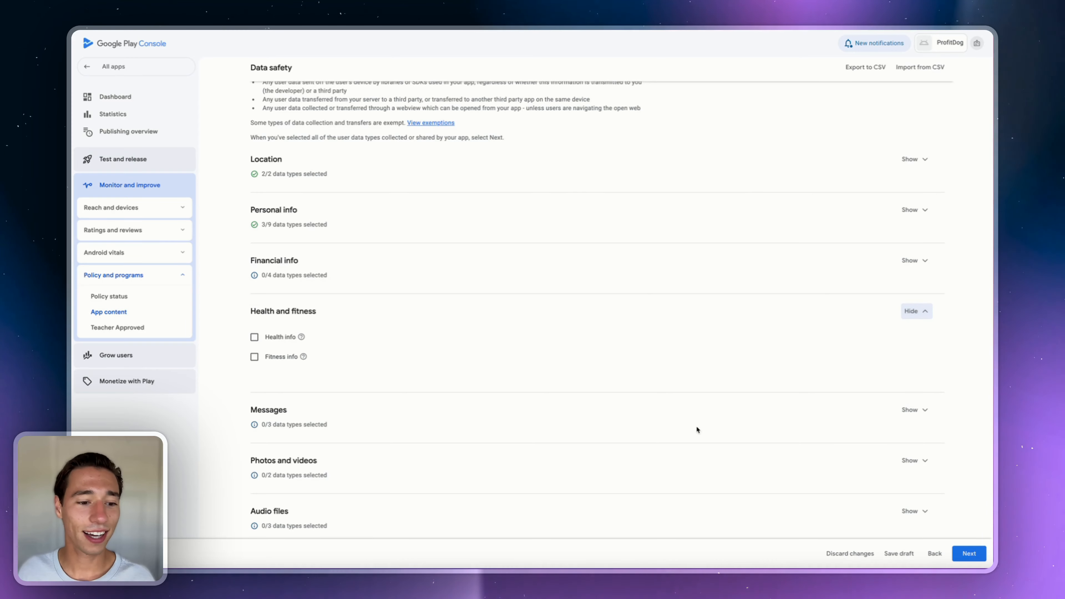
pyautogui.scroll(-2, 694, 430)
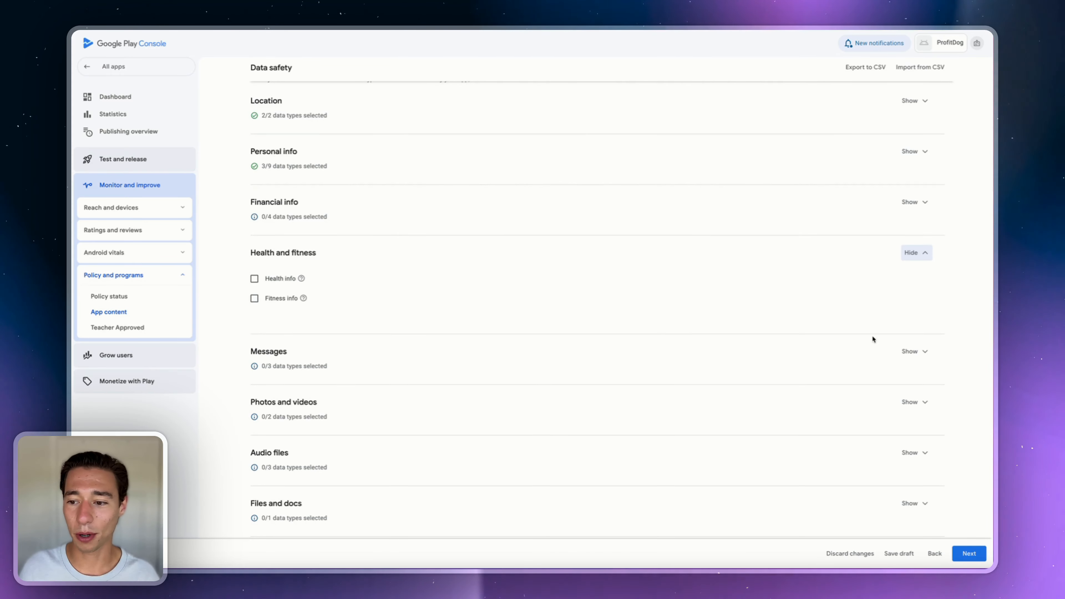
pyautogui.click(922, 356)
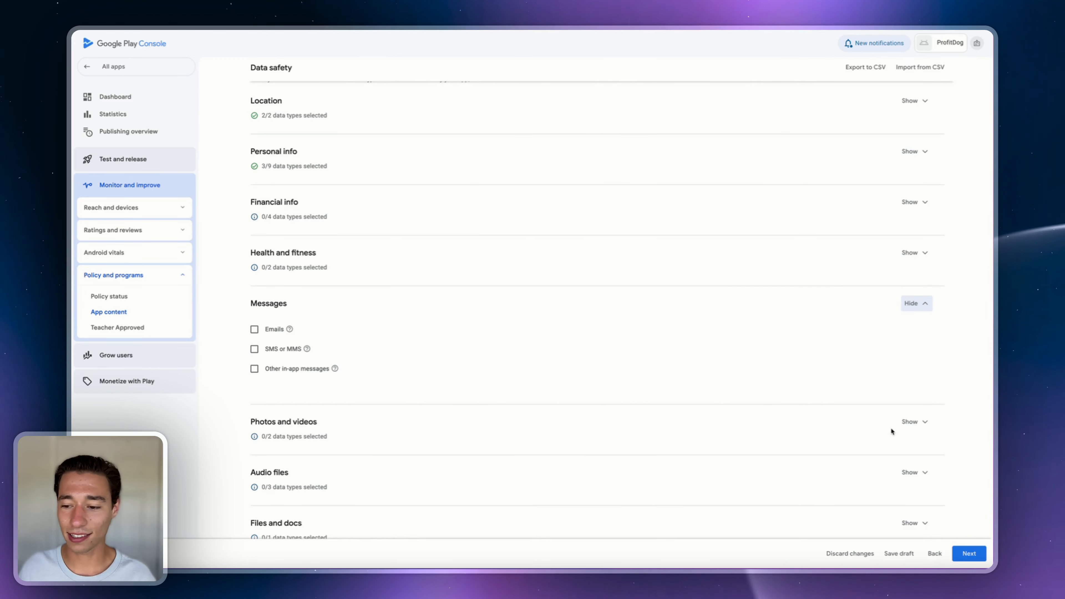
pyautogui.click(916, 420)
pyautogui.scroll(-2, 321, 352)
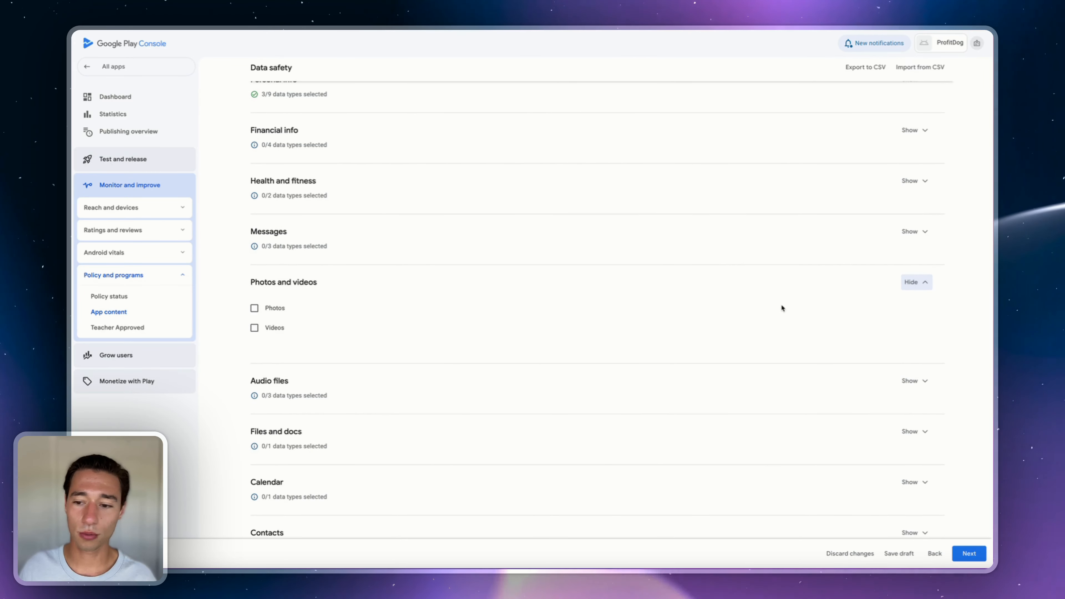
pyautogui.click(917, 383)
pyautogui.scroll(-5, 915, 388)
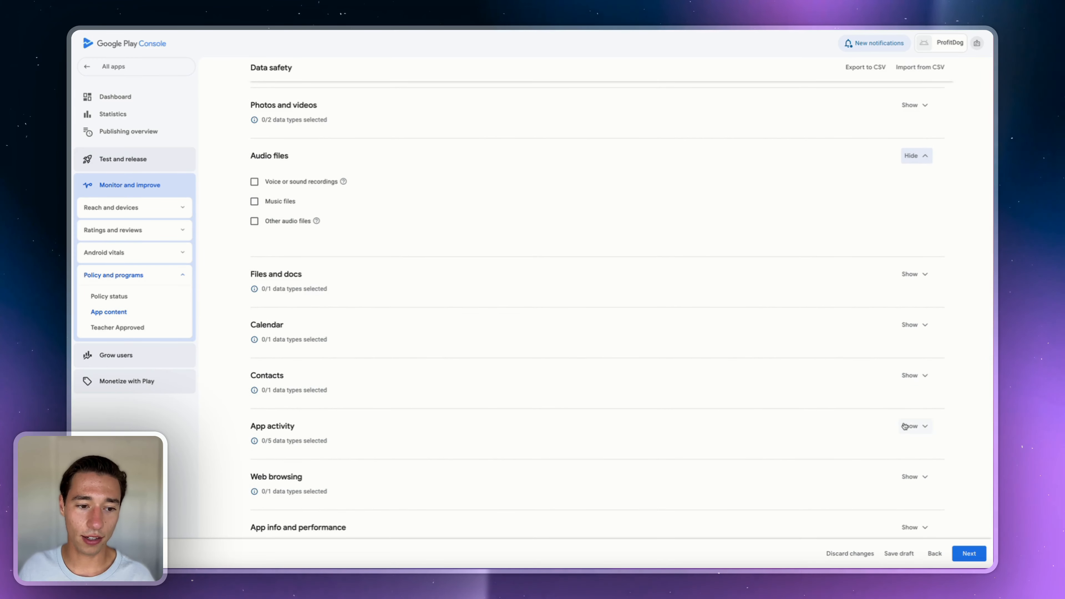
pyautogui.scroll(-4, 905, 424)
pyautogui.click(968, 554)
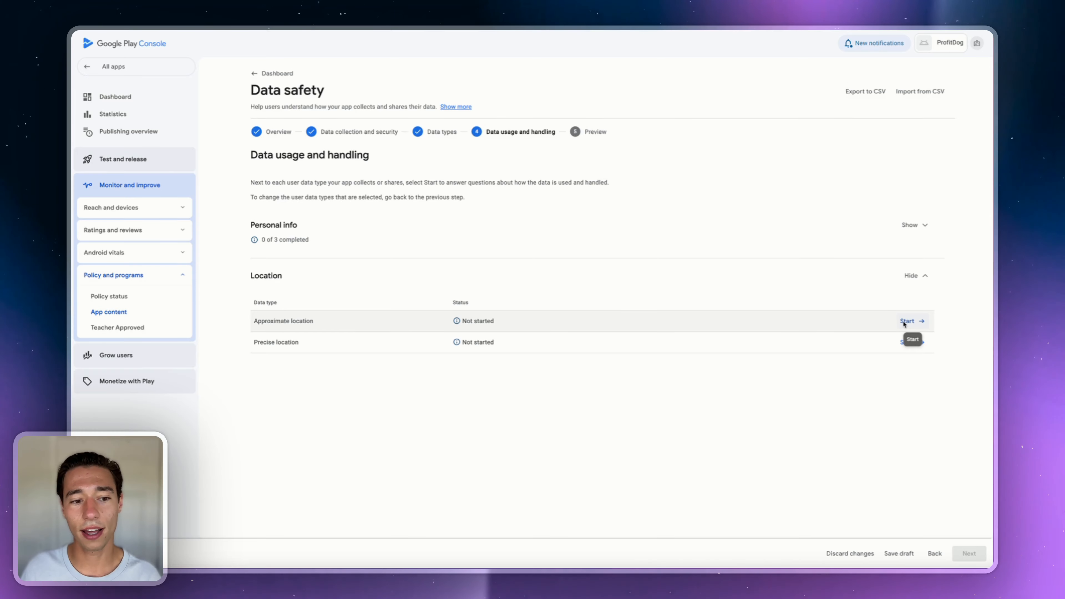
# - Answer Approximate location as collected, not shared, not ephemeral, for app functionality, and save
pyautogui.click(923, 326)
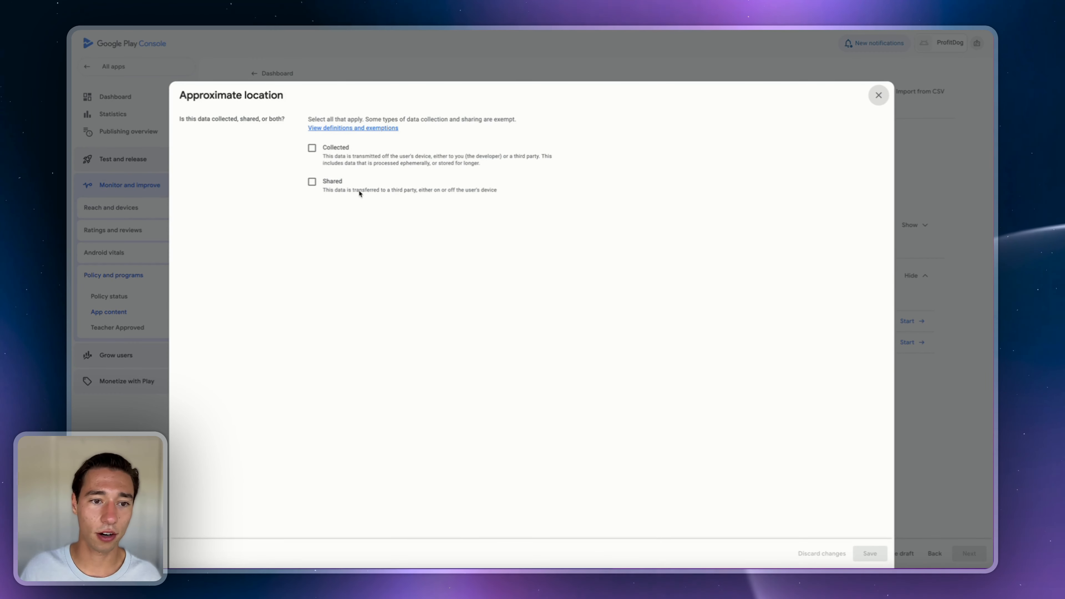
pyautogui.click(325, 157)
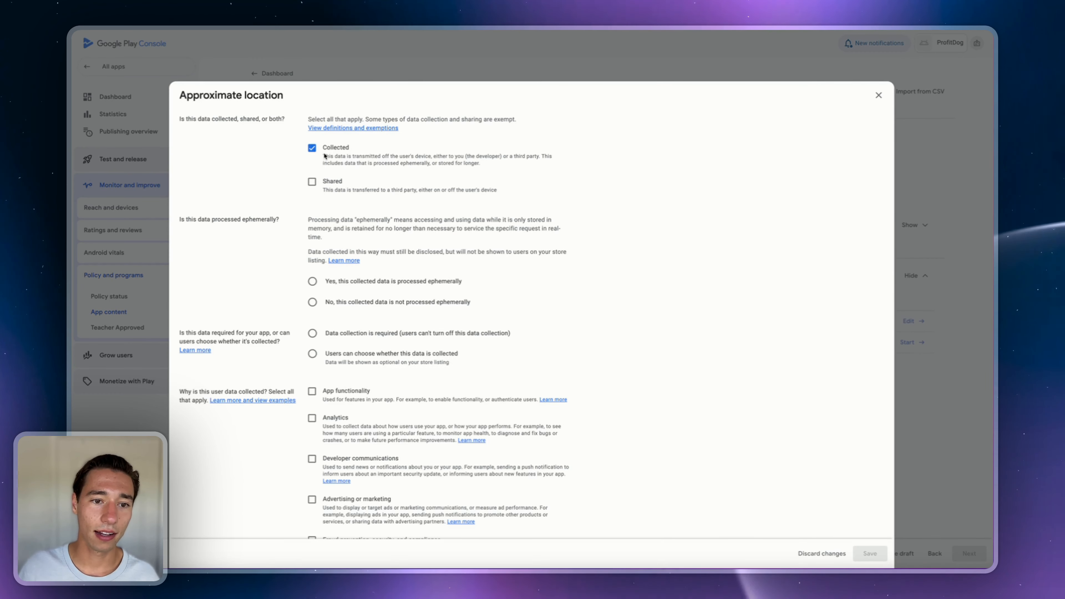
pyautogui.click(325, 182)
pyautogui.click(315, 182)
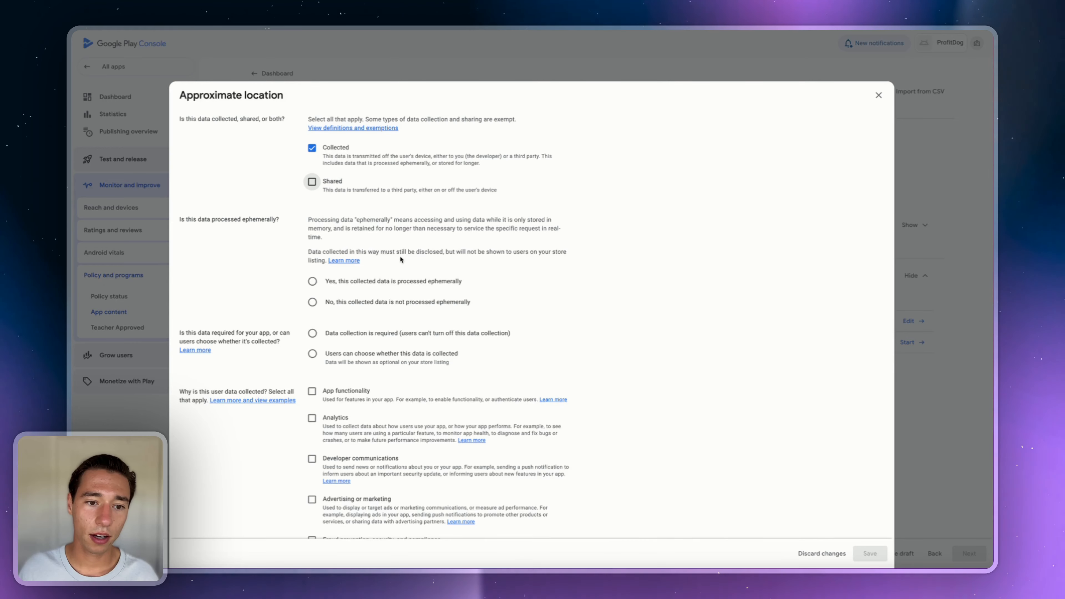
pyautogui.click(362, 302)
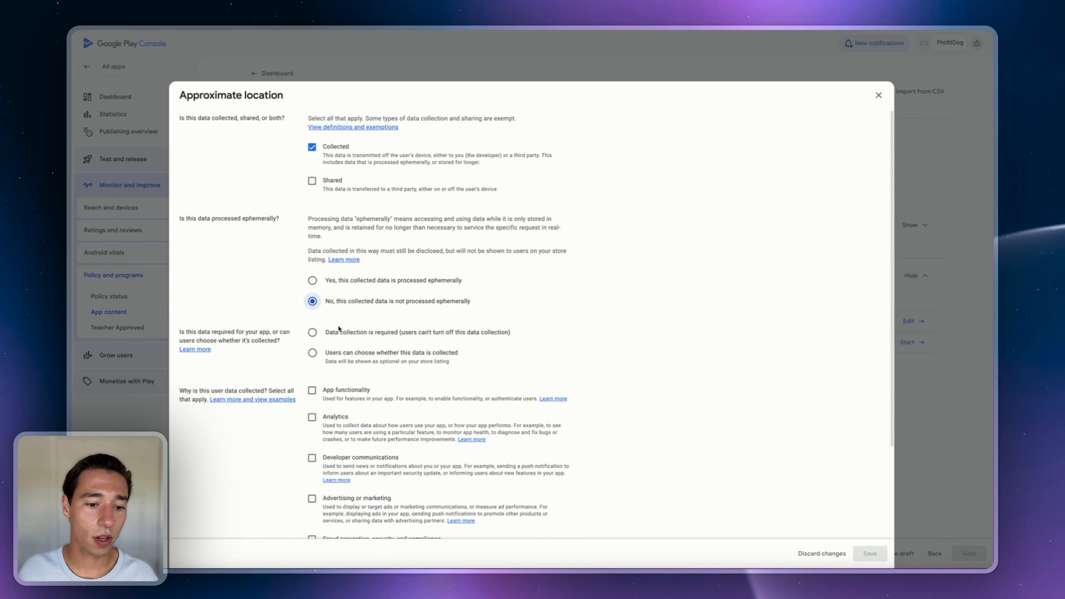
pyautogui.scroll(-2, 331, 319)
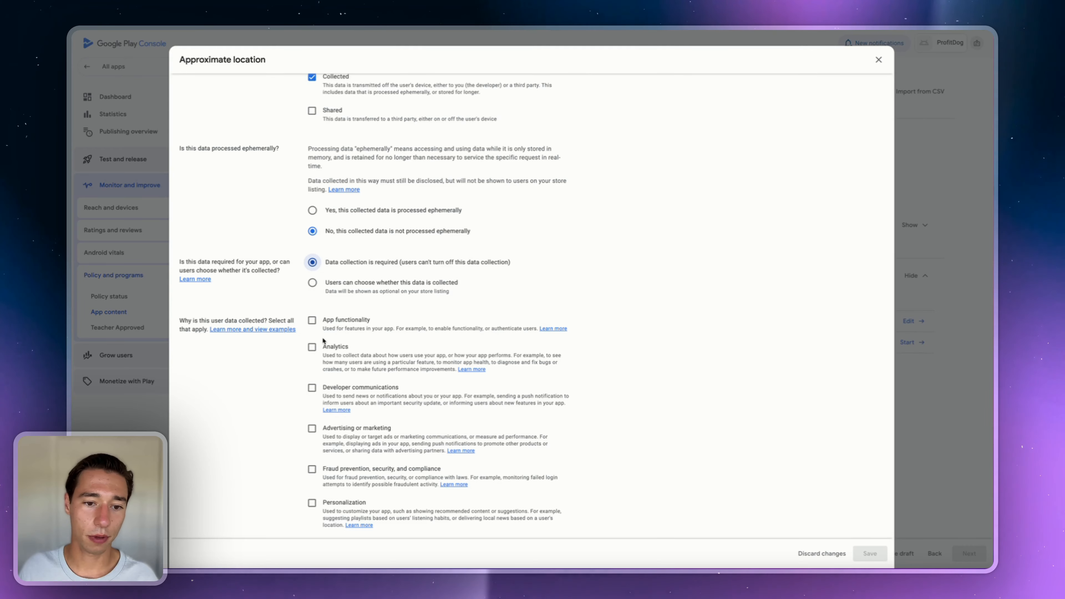
pyautogui.click(312, 320)
pyautogui.scroll(-1, 545, 419)
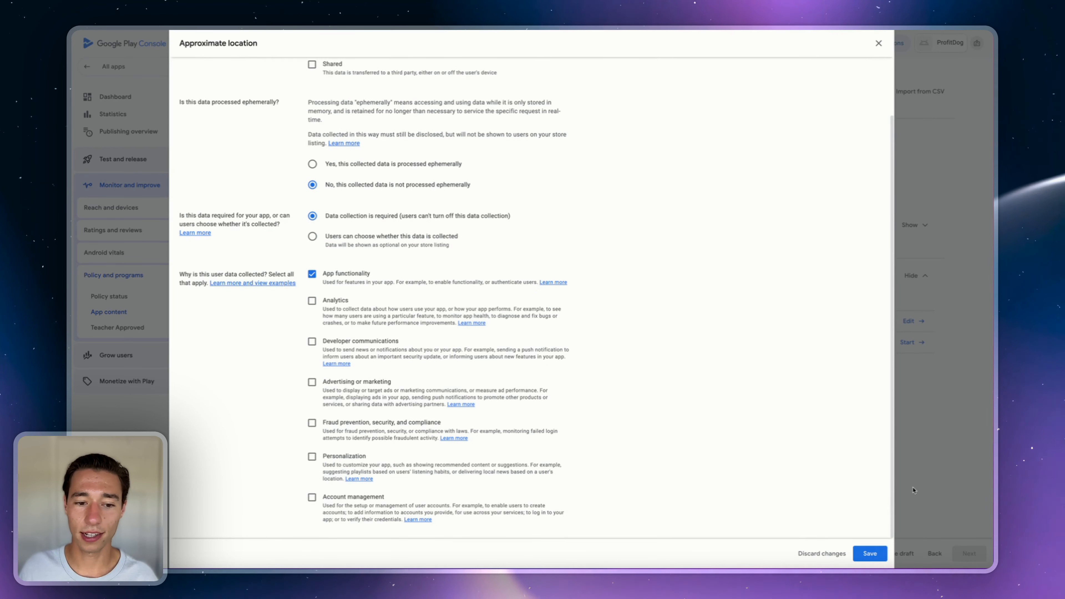
pyautogui.click(867, 554)
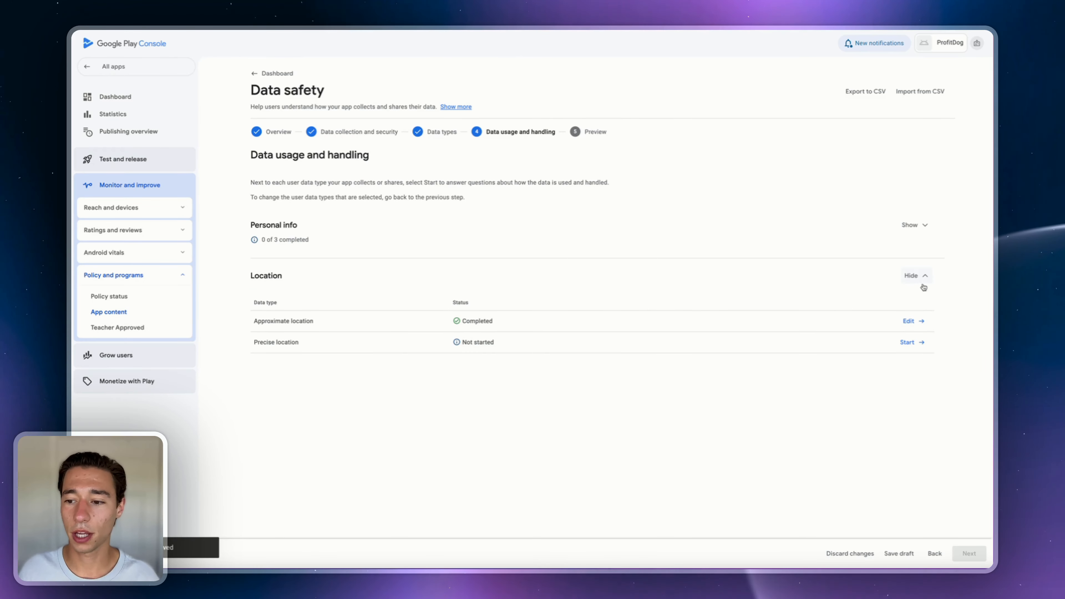
# - Answer Precise location as collected and not processed ephemerally, and save
pyautogui.click(908, 343)
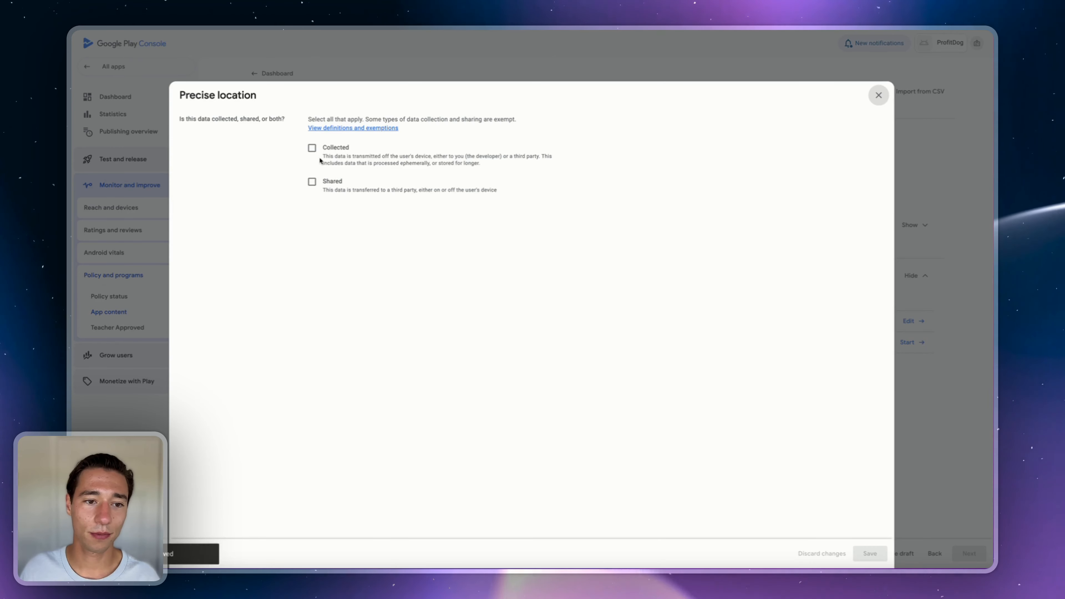
pyautogui.click(312, 147)
pyautogui.click(329, 304)
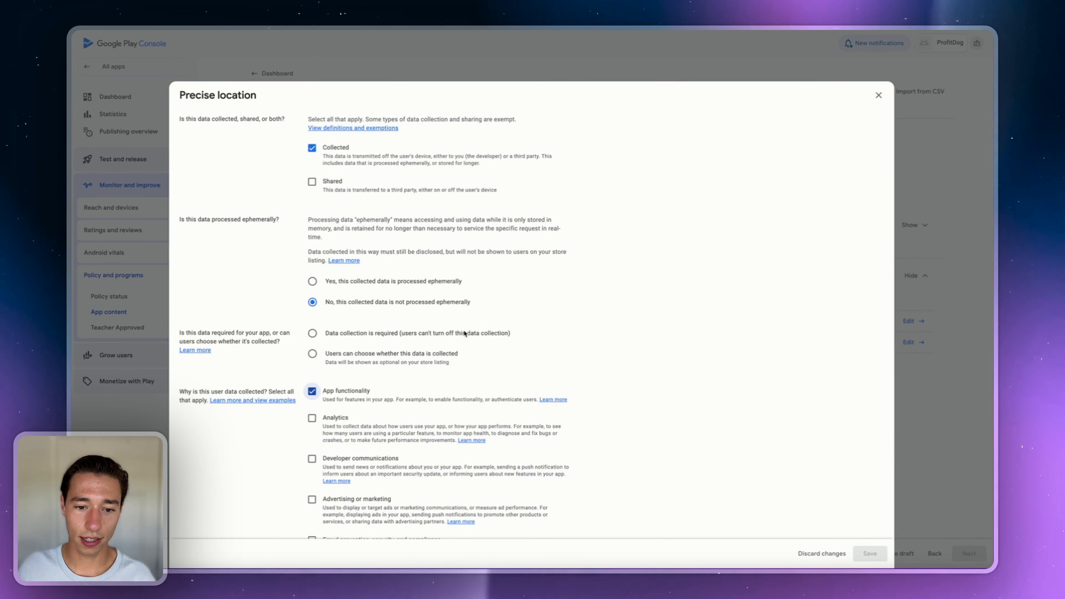
pyautogui.click(869, 554)
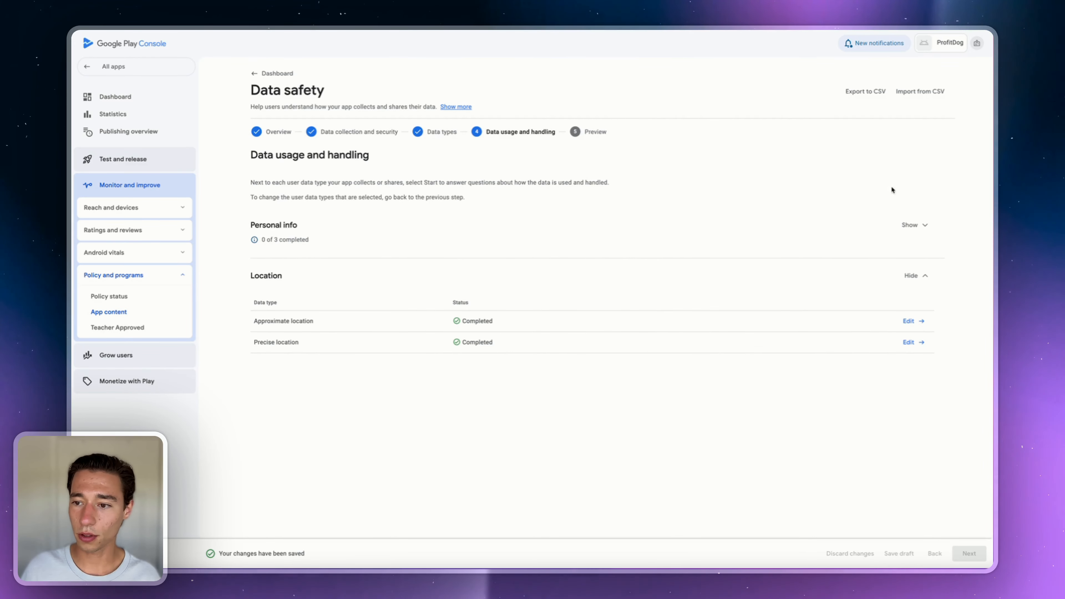
# - Check the completed location entries and expand the Personal info types still awaiting answers
pyautogui.click(914, 226)
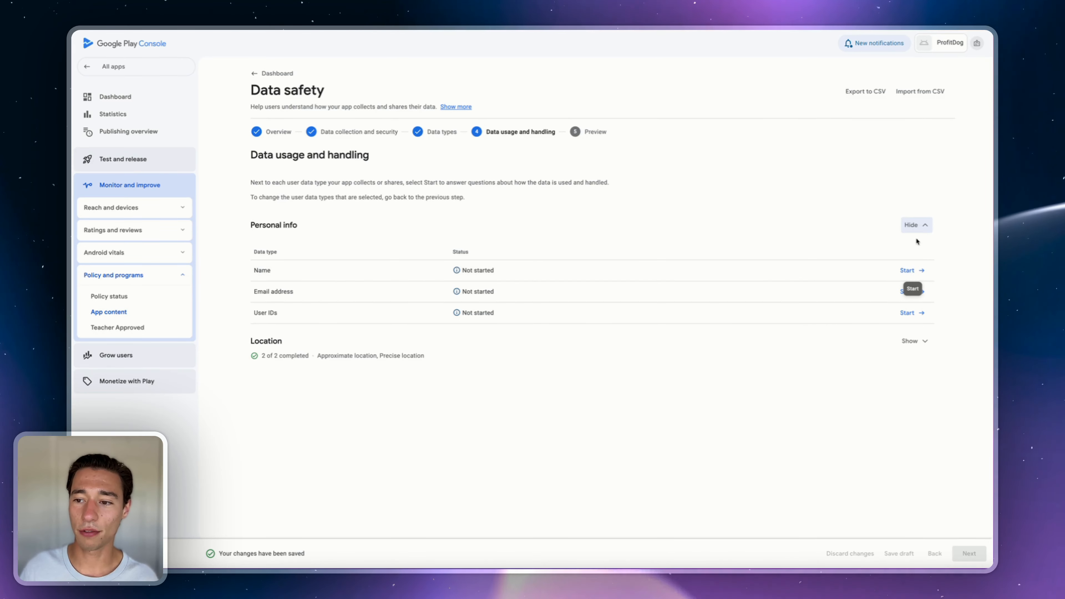
pyautogui.click(915, 225)
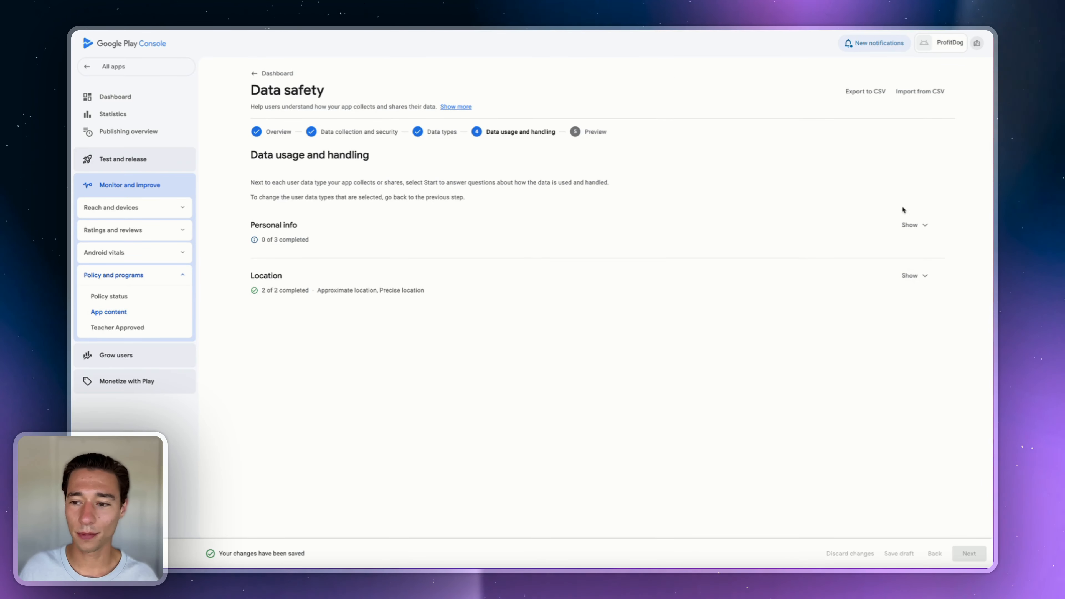
pyautogui.click(919, 277)
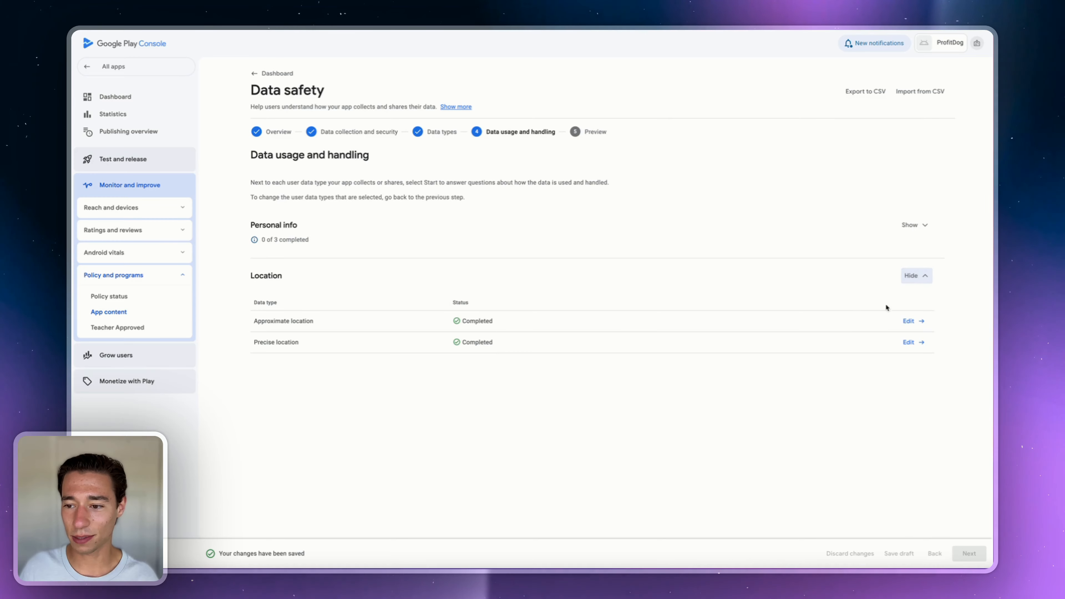
pyautogui.click(911, 226)
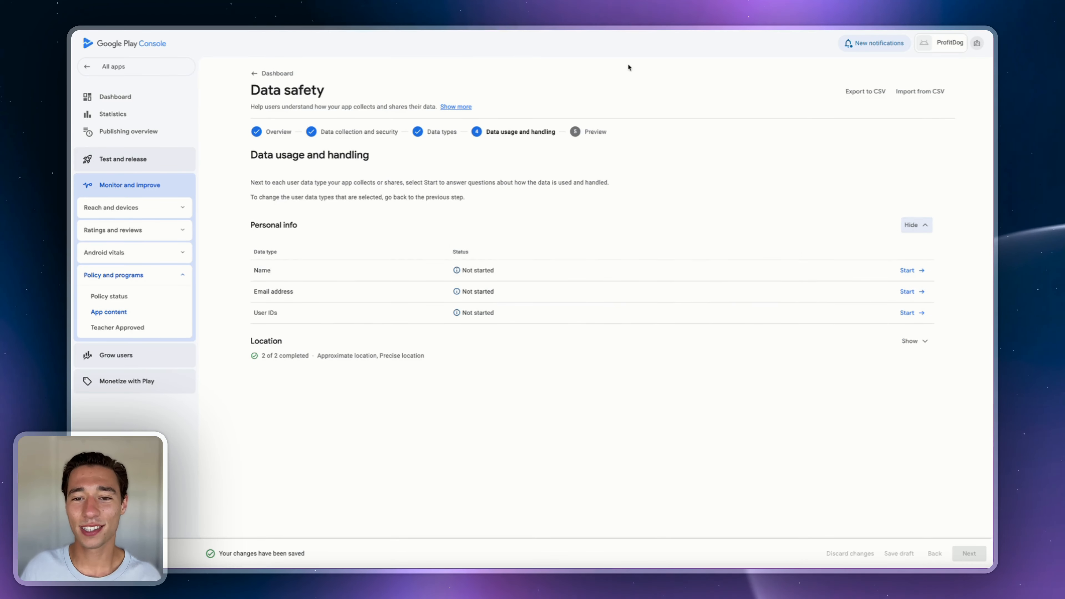
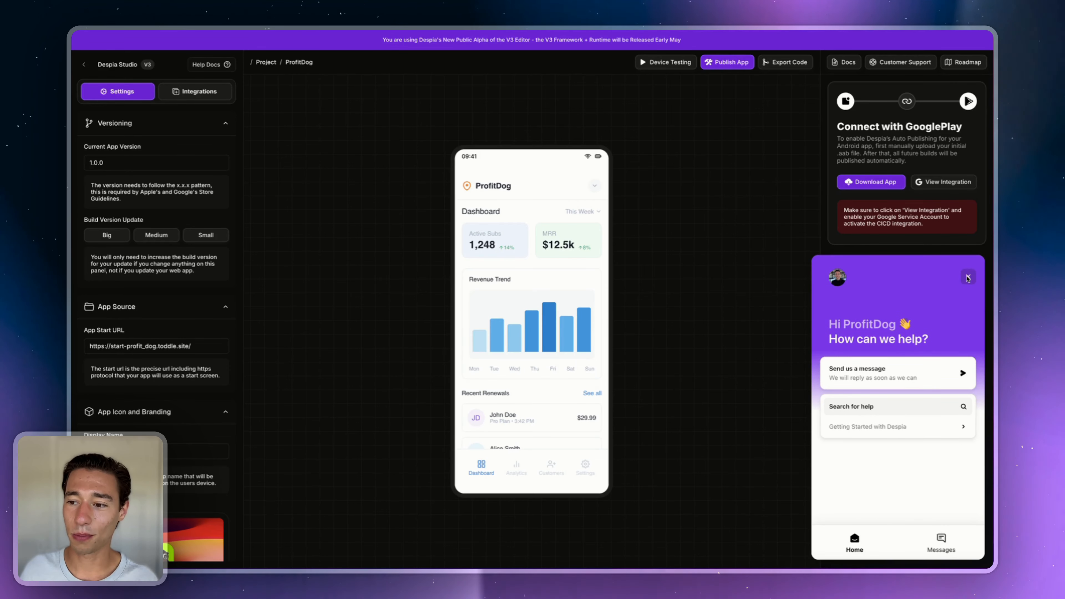
# - Close the Despia Studio support chat panel to return to the Data safety form
pyautogui.click(969, 276)
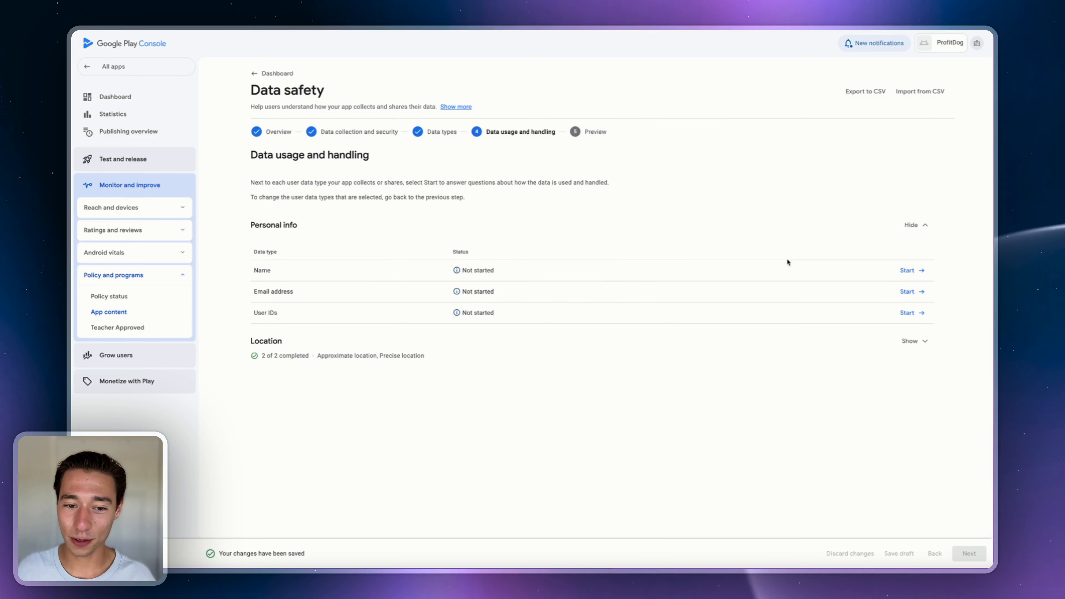
# - Declare Name as collected and required data, and save it
pyautogui.click(908, 271)
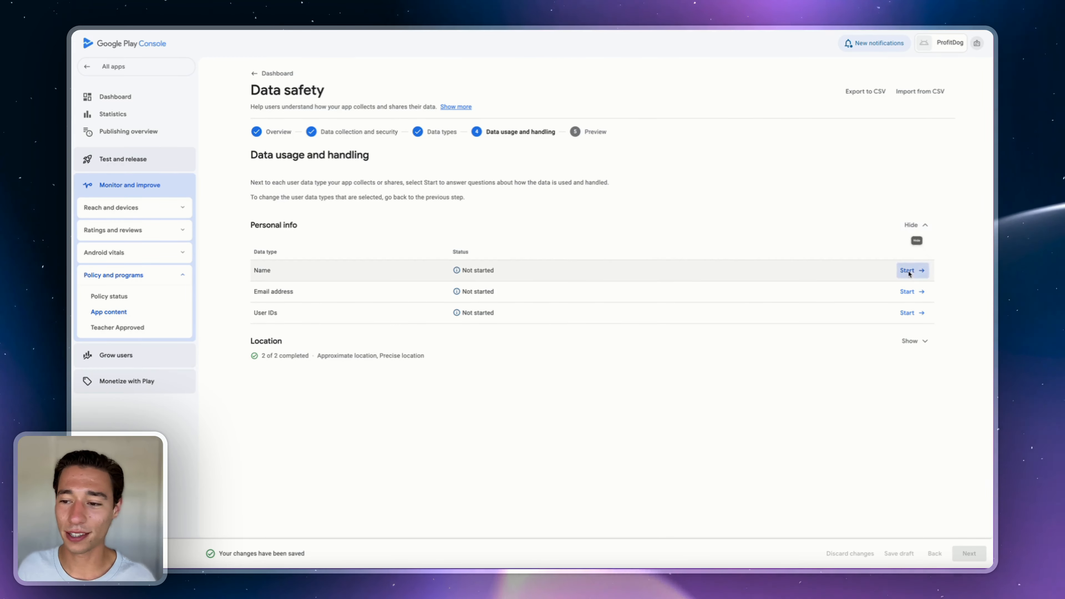
pyautogui.click(312, 148)
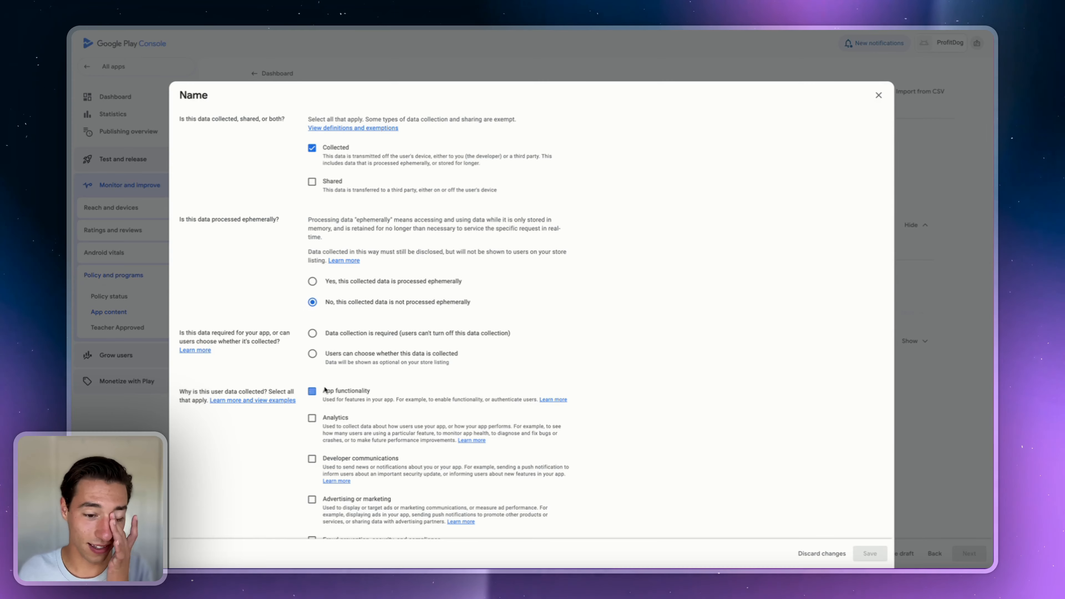
pyautogui.click(384, 335)
pyautogui.click(874, 548)
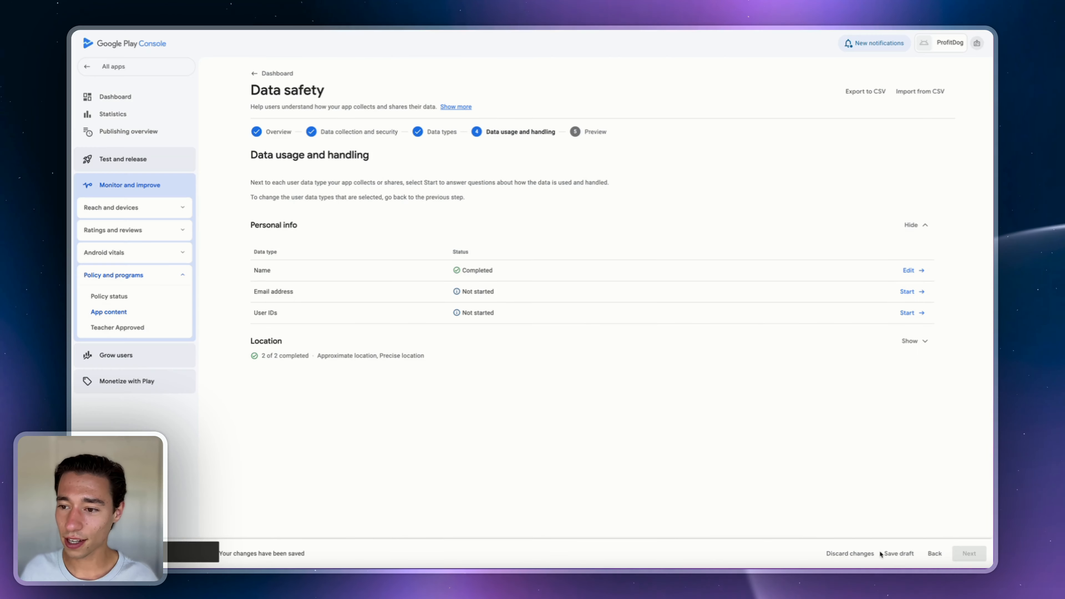
# - Declare Email address as collected, required, used for App functionality, and save
pyautogui.click(913, 293)
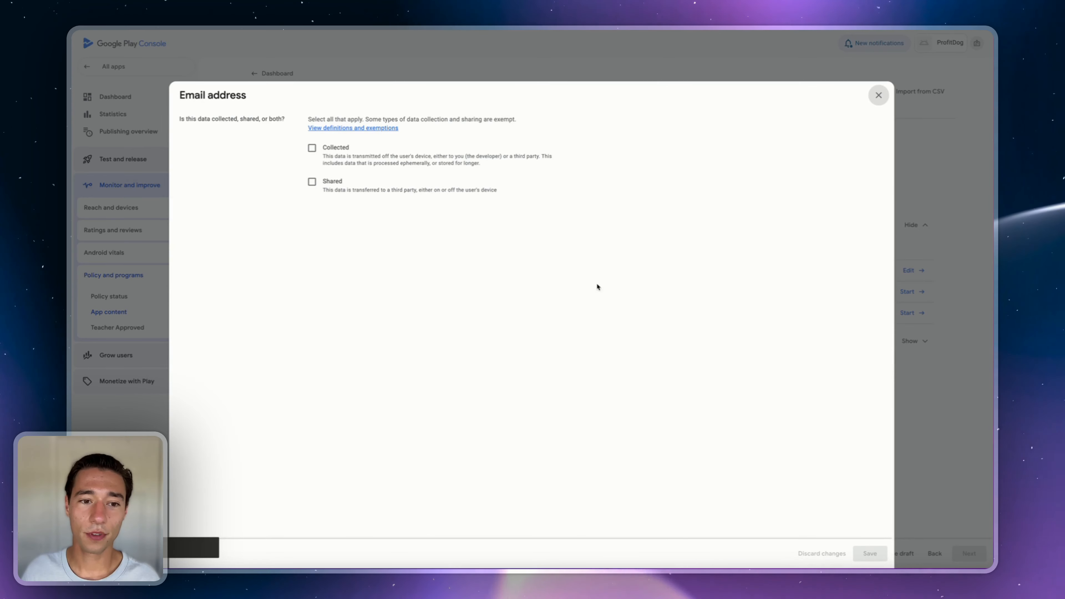
pyautogui.click(332, 150)
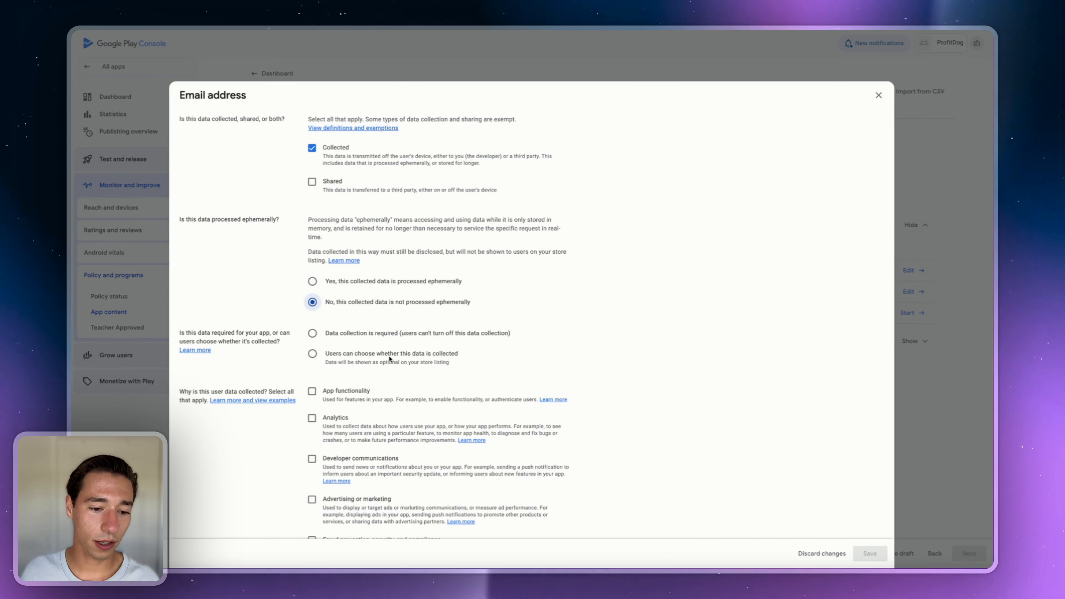
pyautogui.click(351, 335)
pyautogui.click(329, 393)
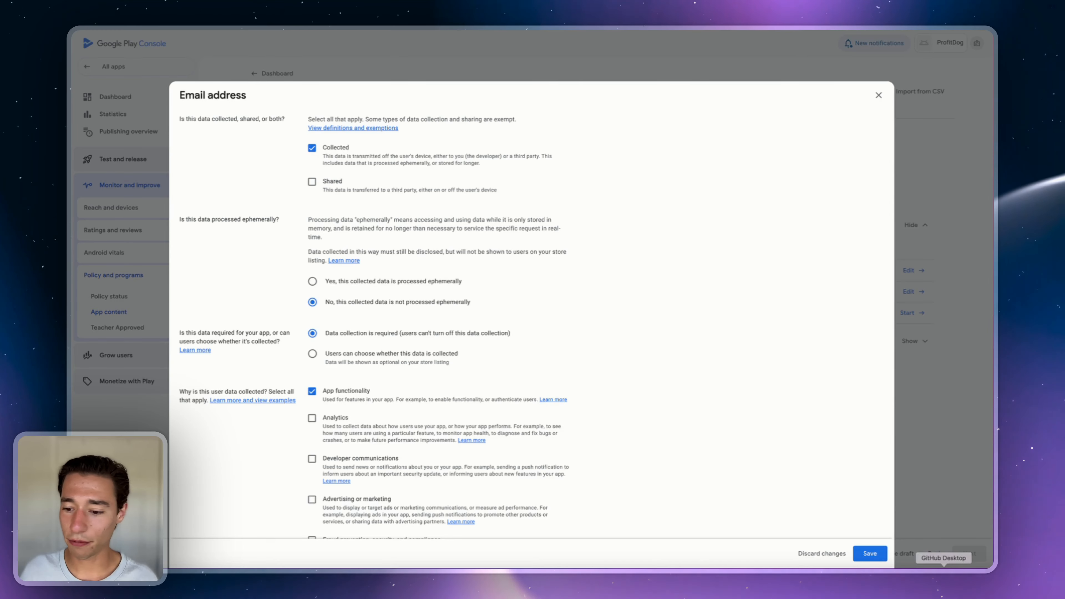
pyautogui.click(870, 553)
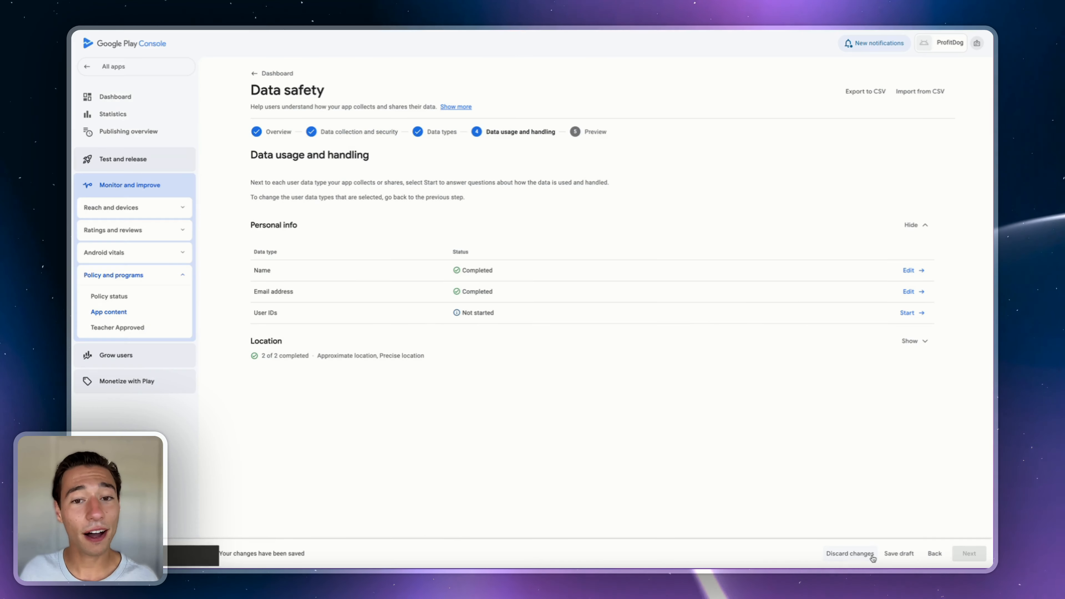
# - Declare User IDs as collected, not processed ephemerally, save, and continue to the preview
pyautogui.click(908, 312)
pyautogui.click(312, 147)
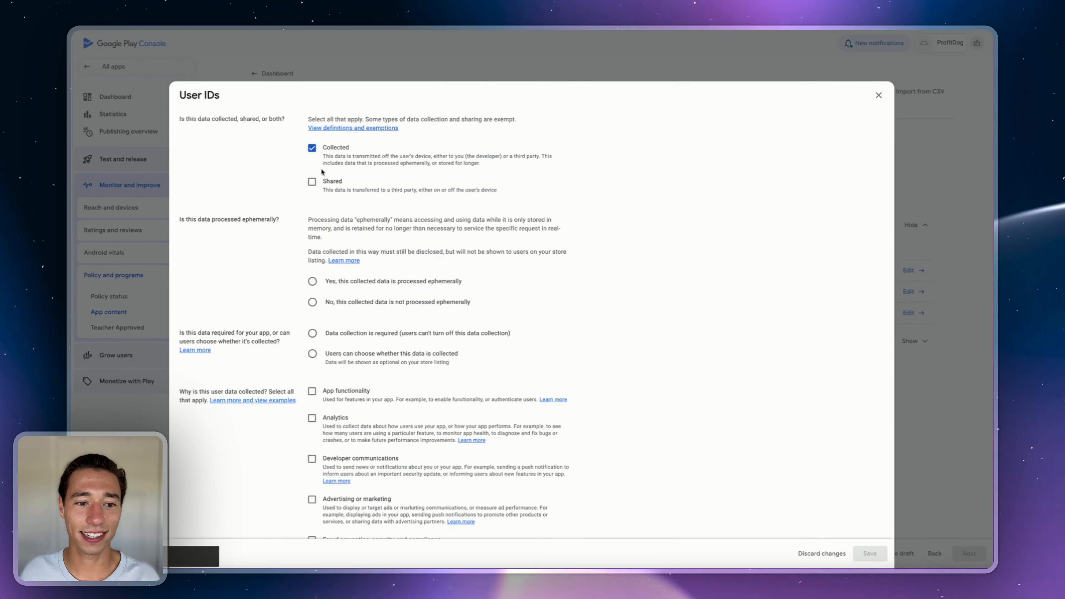
pyautogui.click(342, 303)
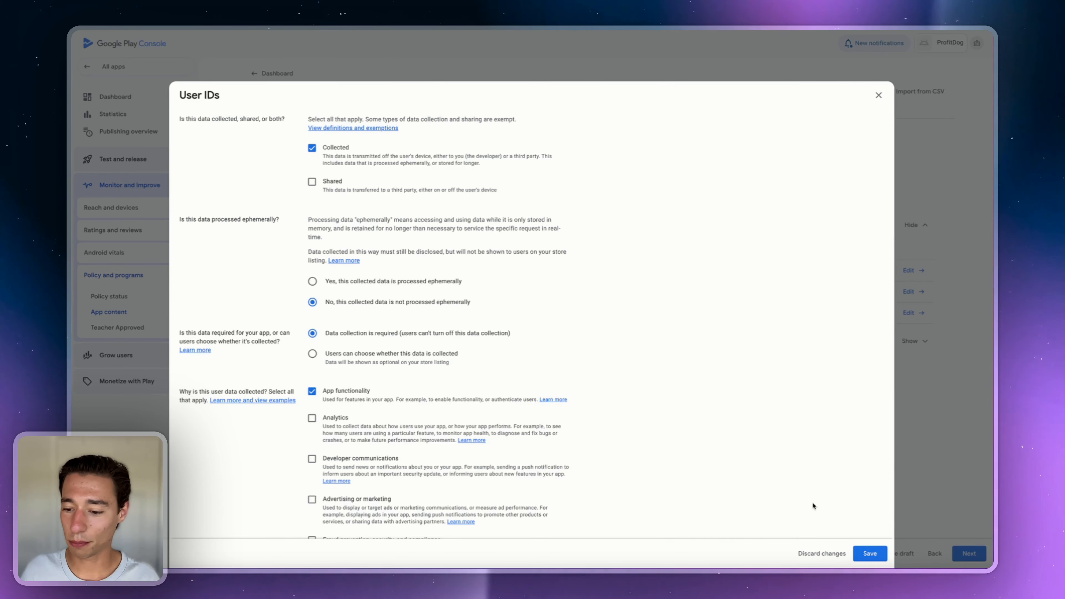
pyautogui.click(867, 554)
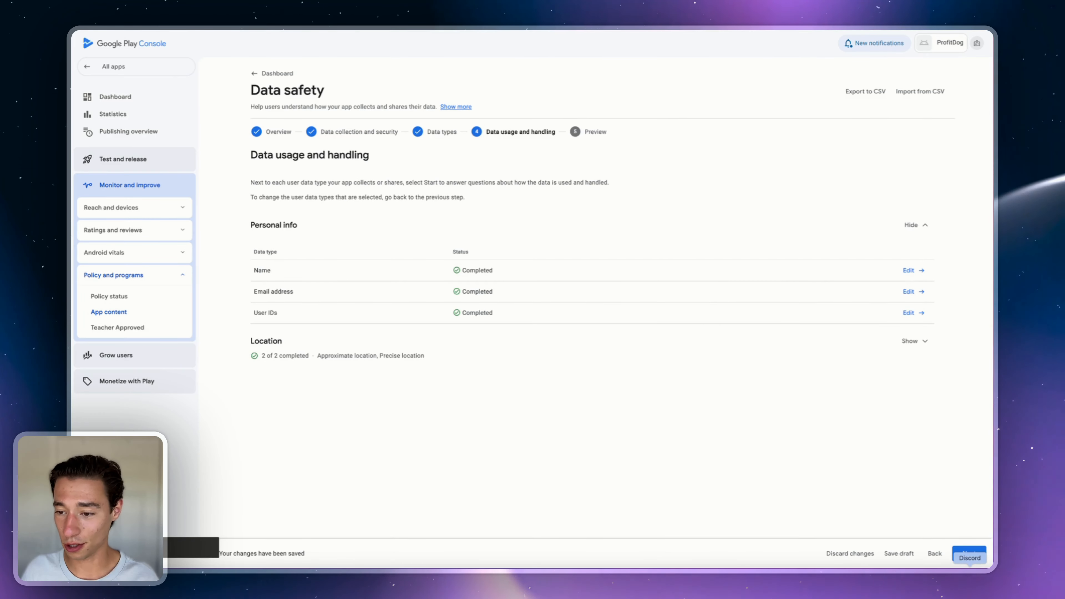
pyautogui.click(966, 555)
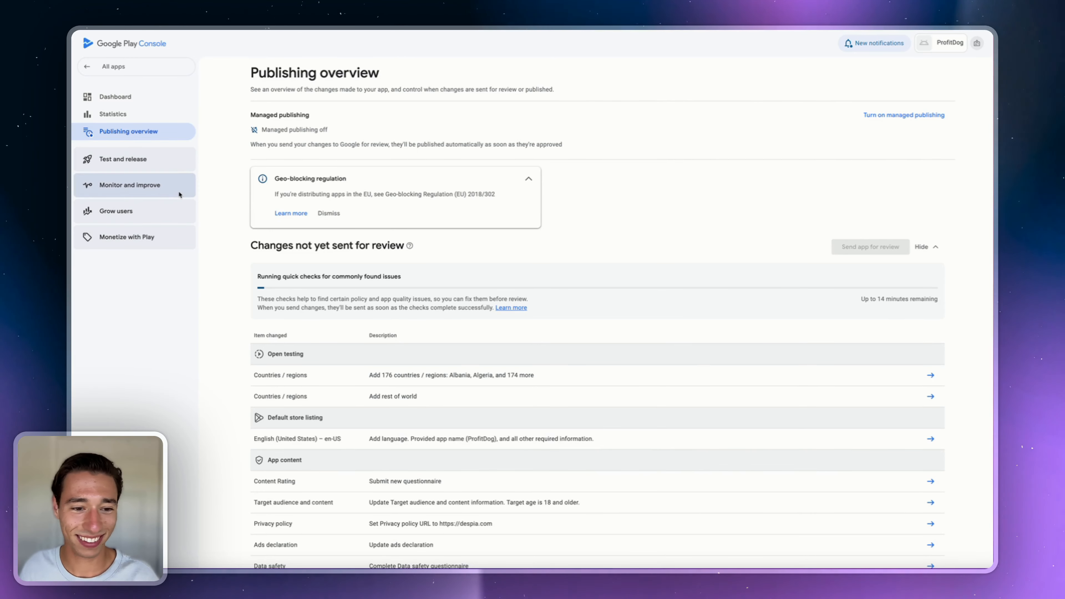
# - Answer No to the Government apps declaration, save it, and return to the Dashboard
pyautogui.click(125, 101)
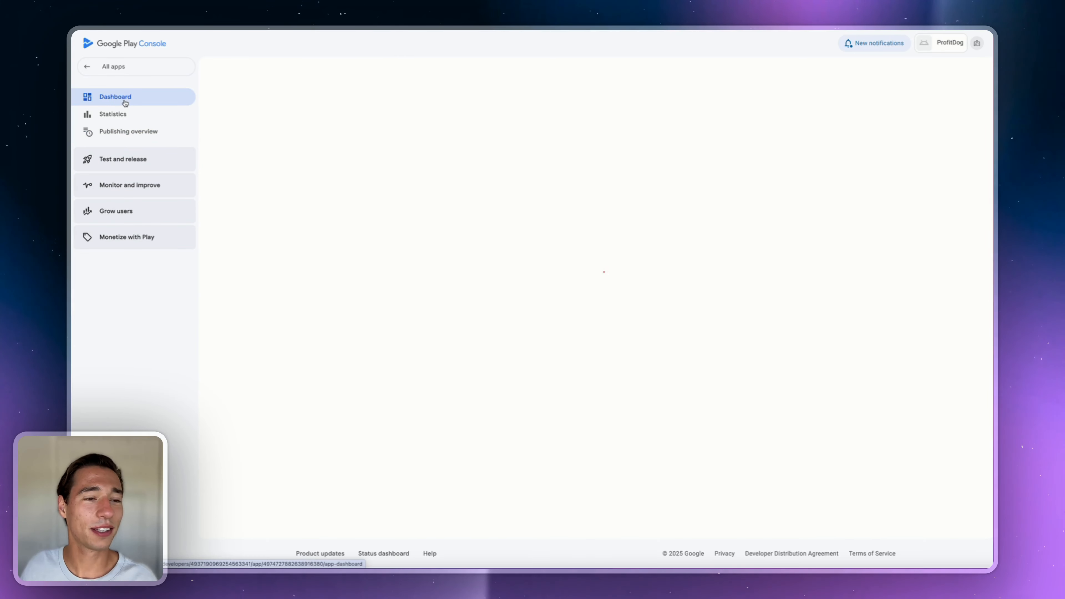
pyautogui.scroll(-2, 403, 345)
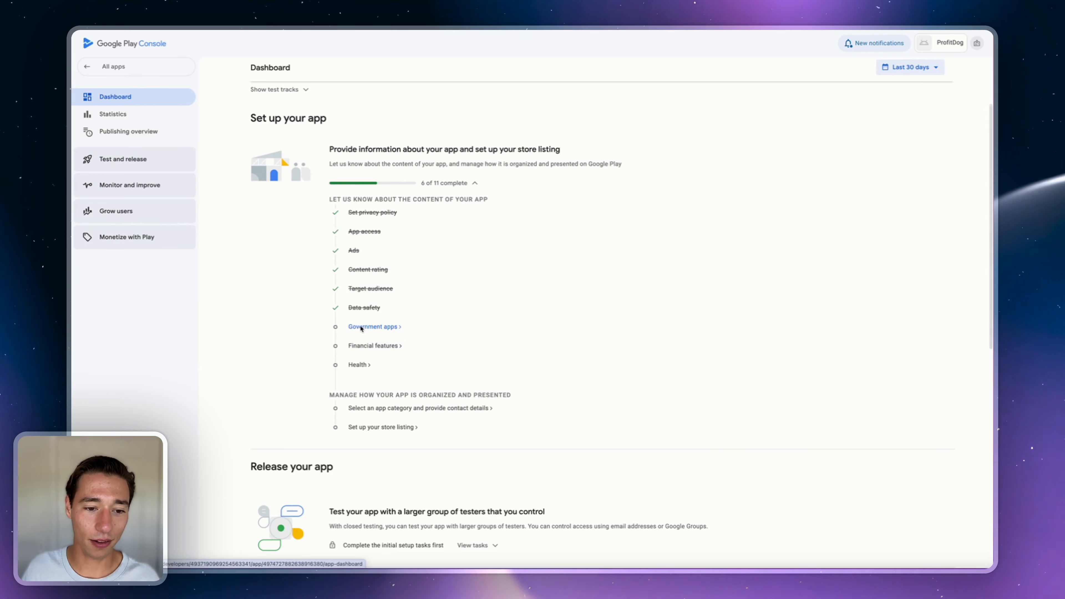
pyautogui.click(375, 326)
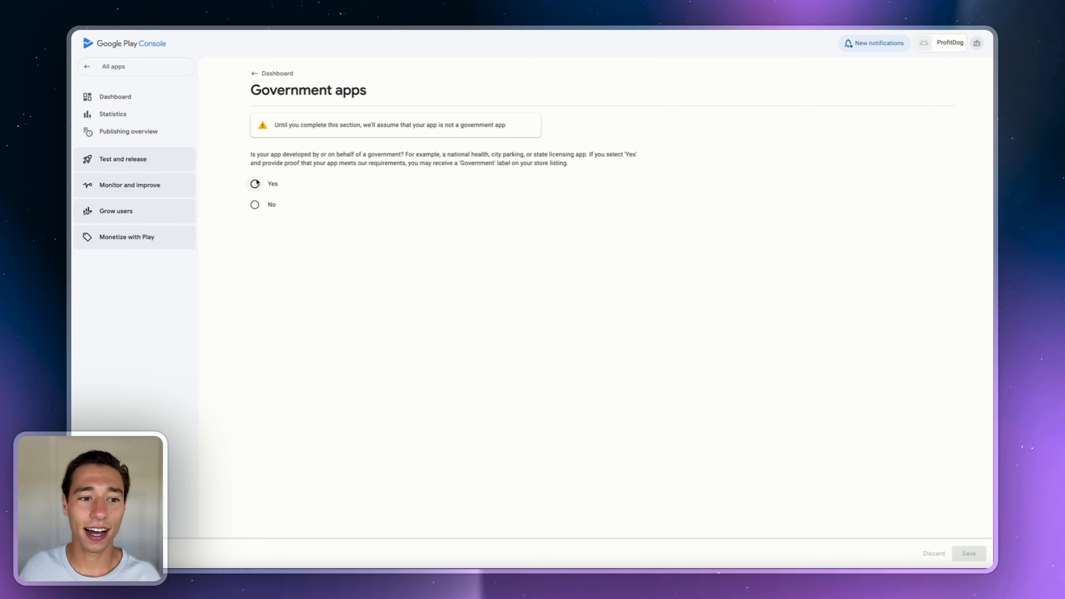
pyautogui.click(251, 208)
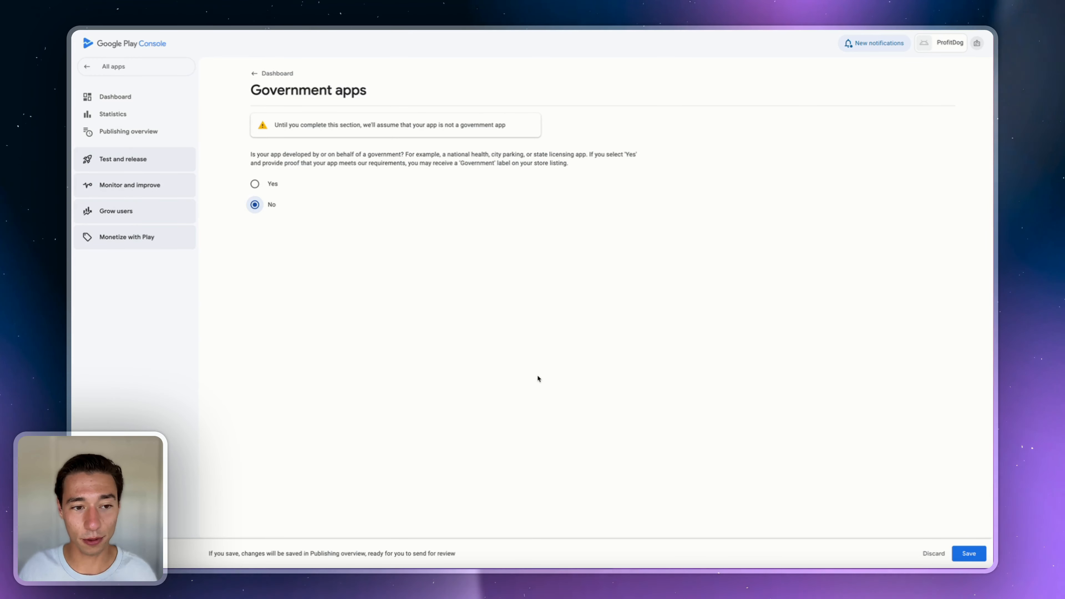
pyautogui.click(970, 552)
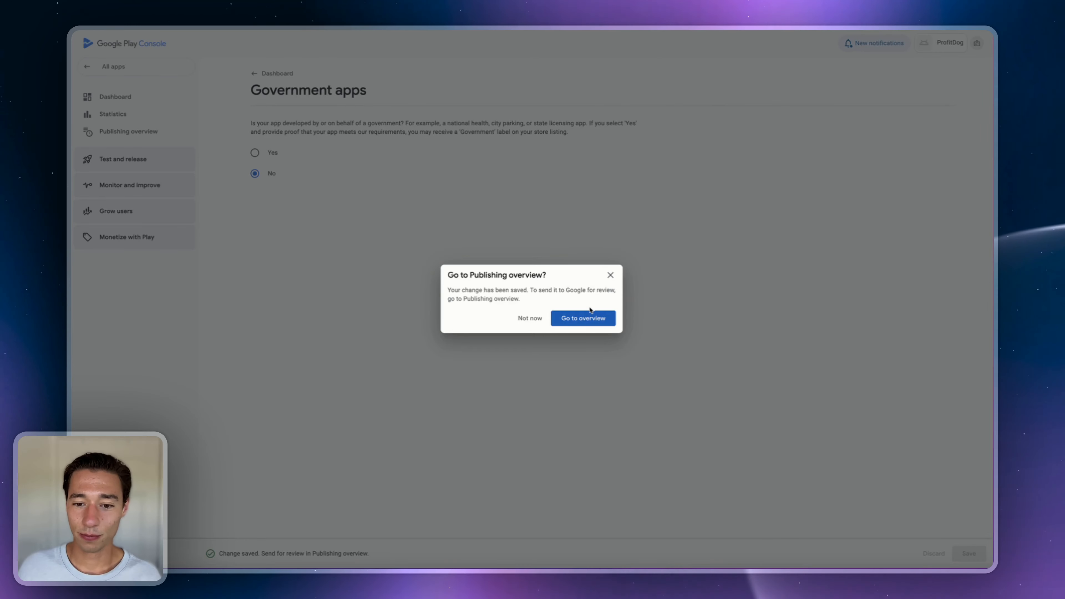
pyautogui.click(585, 320)
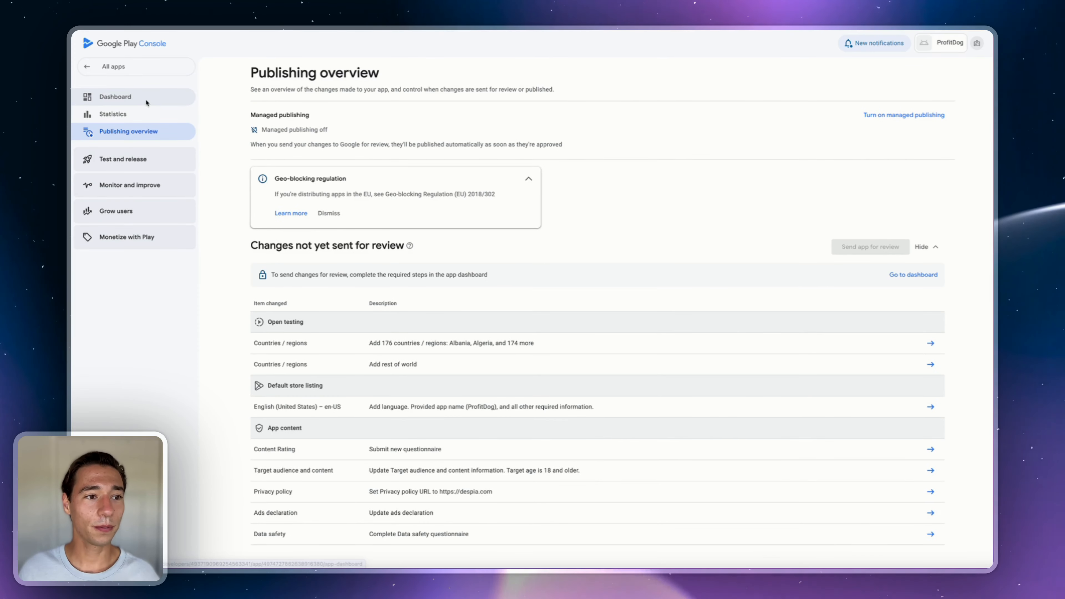
pyautogui.click(146, 100)
# - Declare that ProfitDog provides no financial features and save the declaration
pyautogui.scroll(-1, 356, 413)
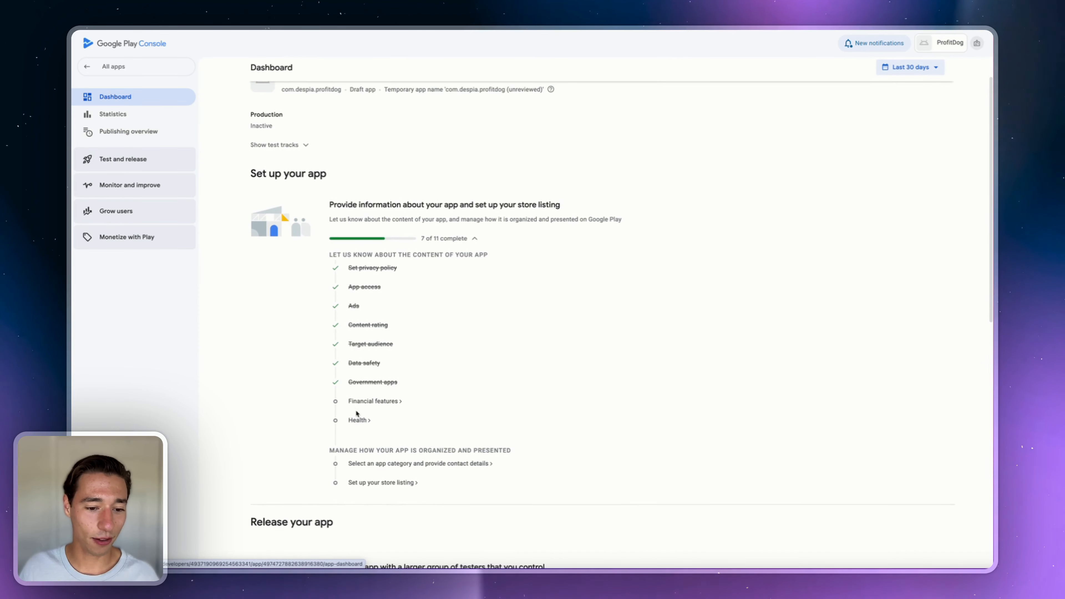
pyautogui.click(353, 401)
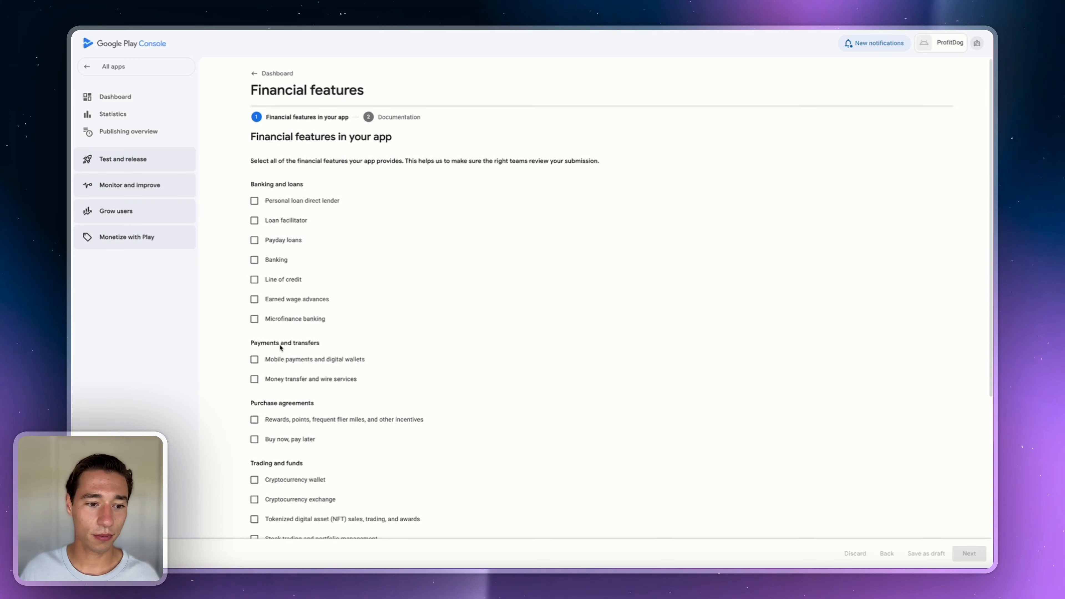
pyautogui.scroll(-6, 279, 344)
pyautogui.click(266, 444)
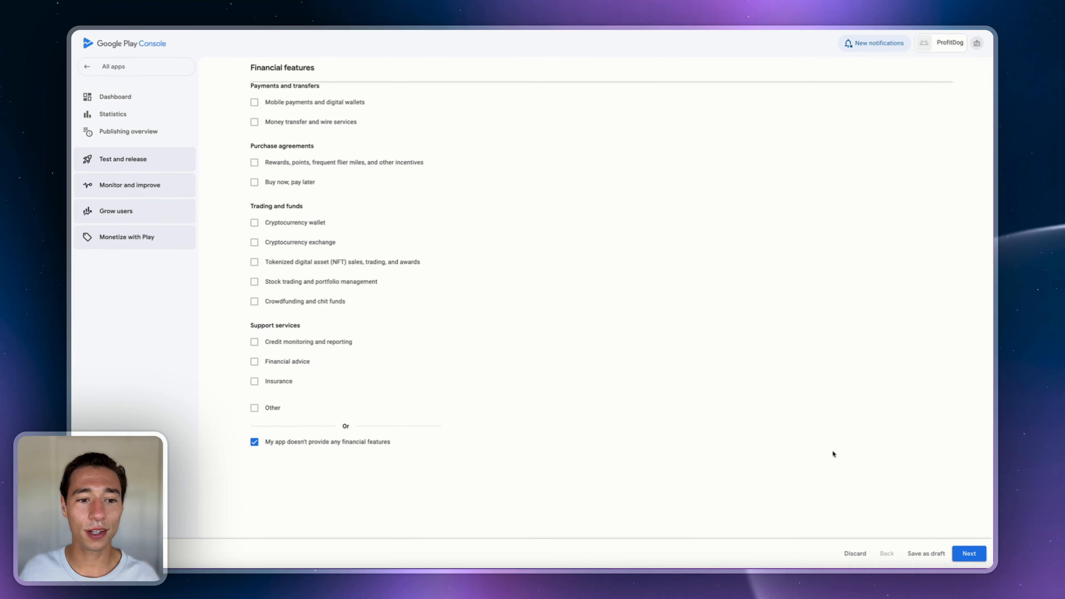
pyautogui.scroll(6, 832, 450)
pyautogui.click(969, 554)
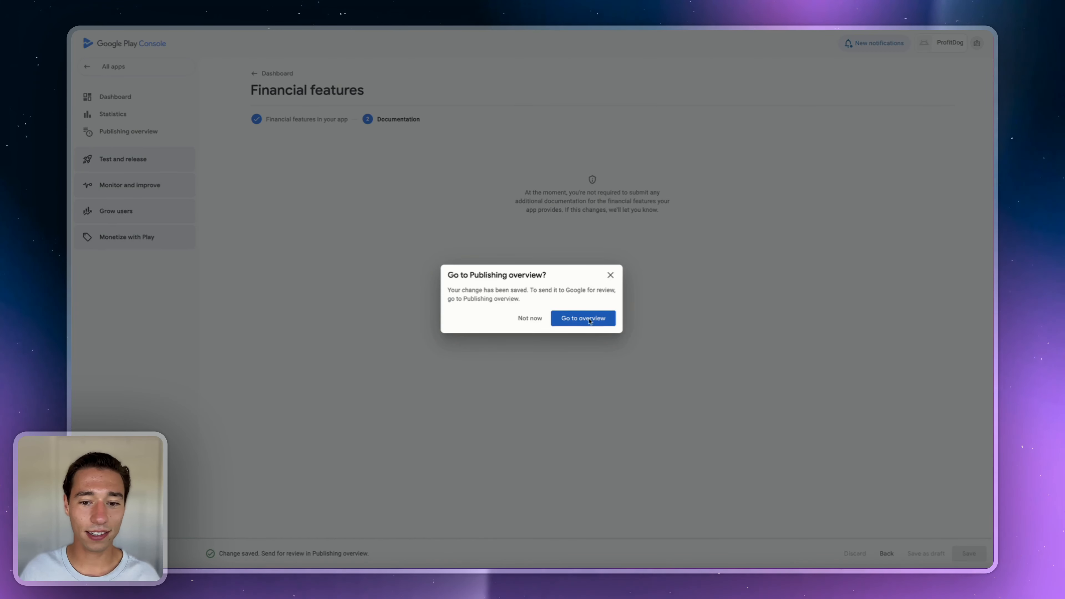
pyautogui.click(609, 275)
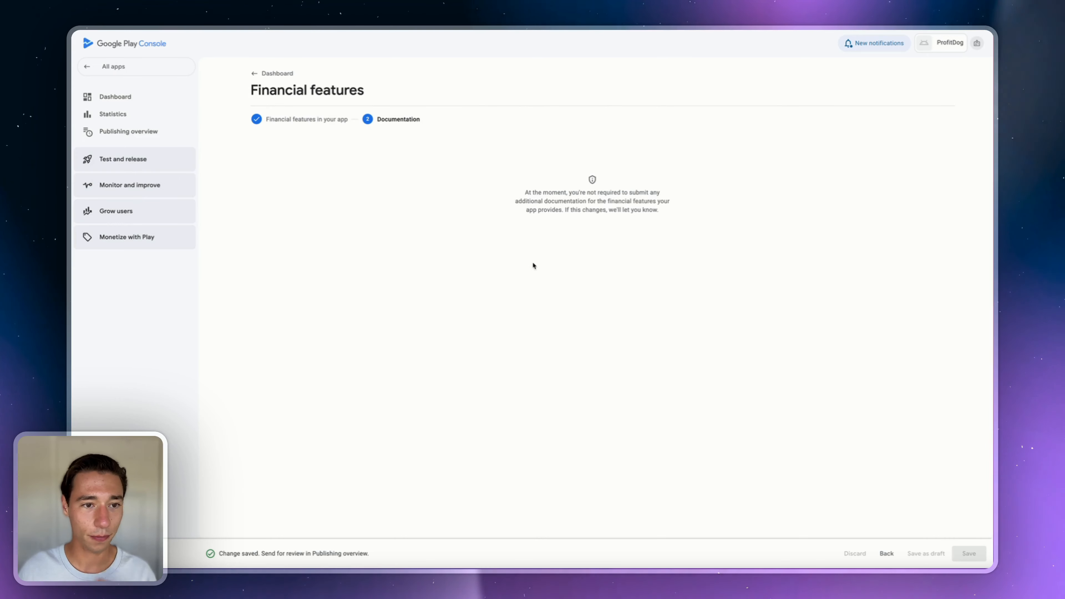
pyautogui.click(119, 100)
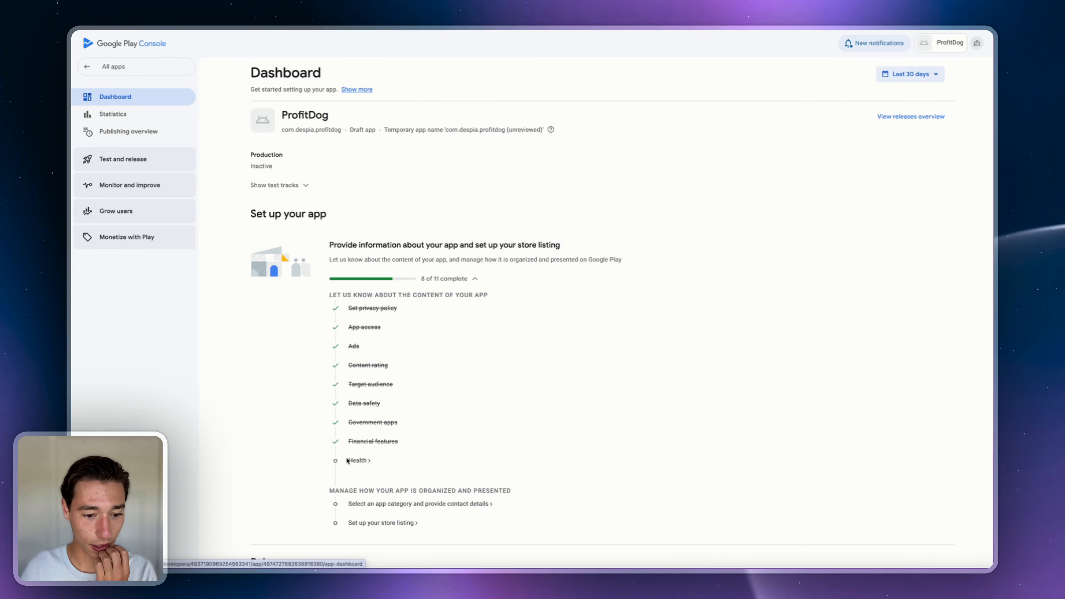
# - Declare that ProfitDog has no health features and save the Health declaration
pyautogui.click(357, 460)
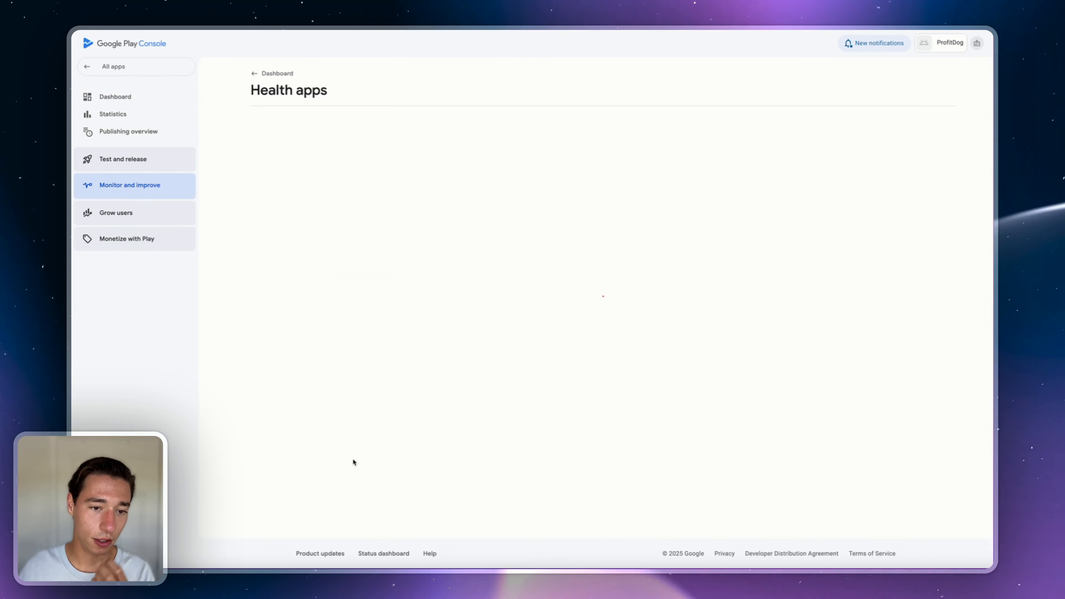
pyautogui.scroll(-4, 354, 462)
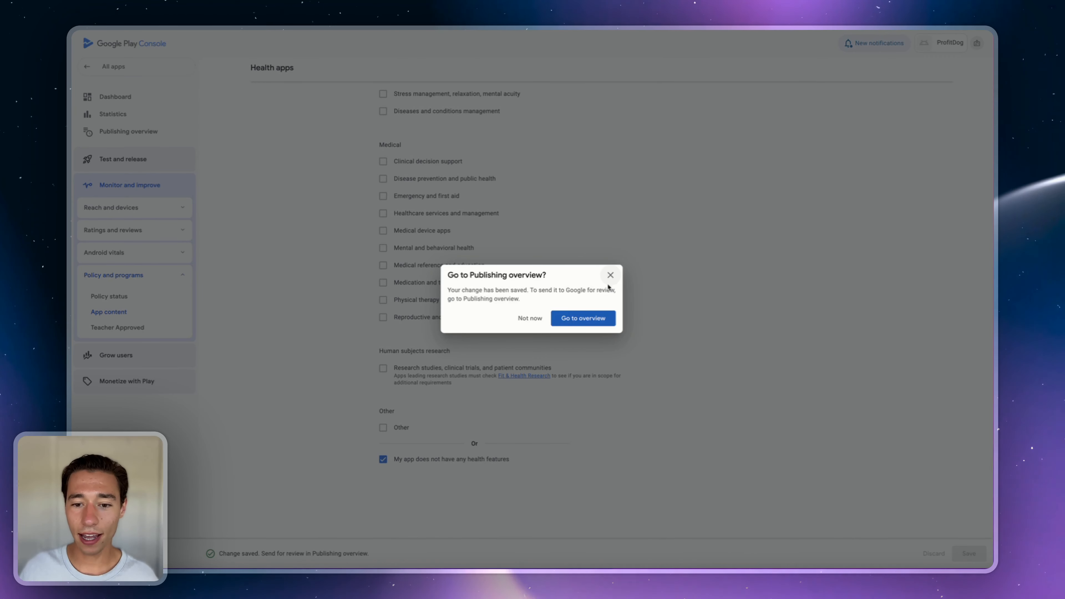
pyautogui.click(584, 319)
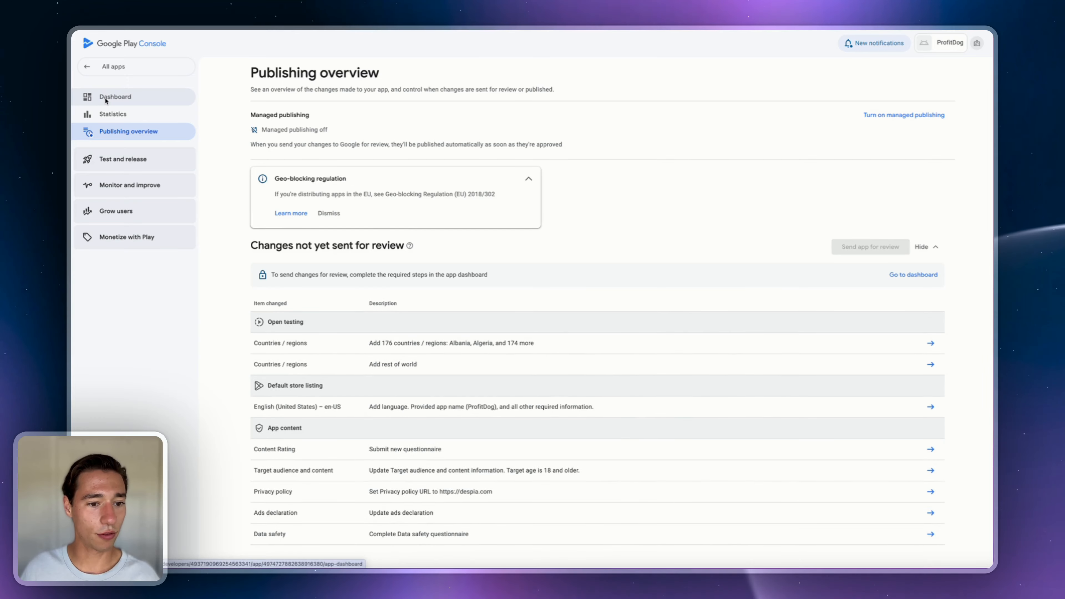
pyautogui.click(106, 99)
pyautogui.scroll(-4, 368, 373)
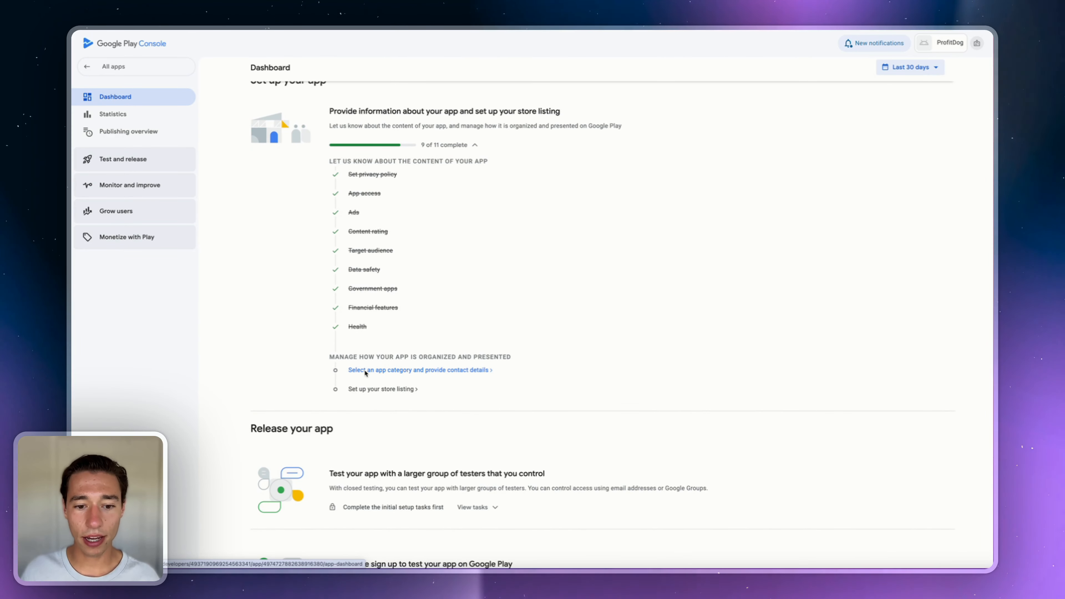
# - Set the app category to App, Education and save it
pyautogui.click(365, 371)
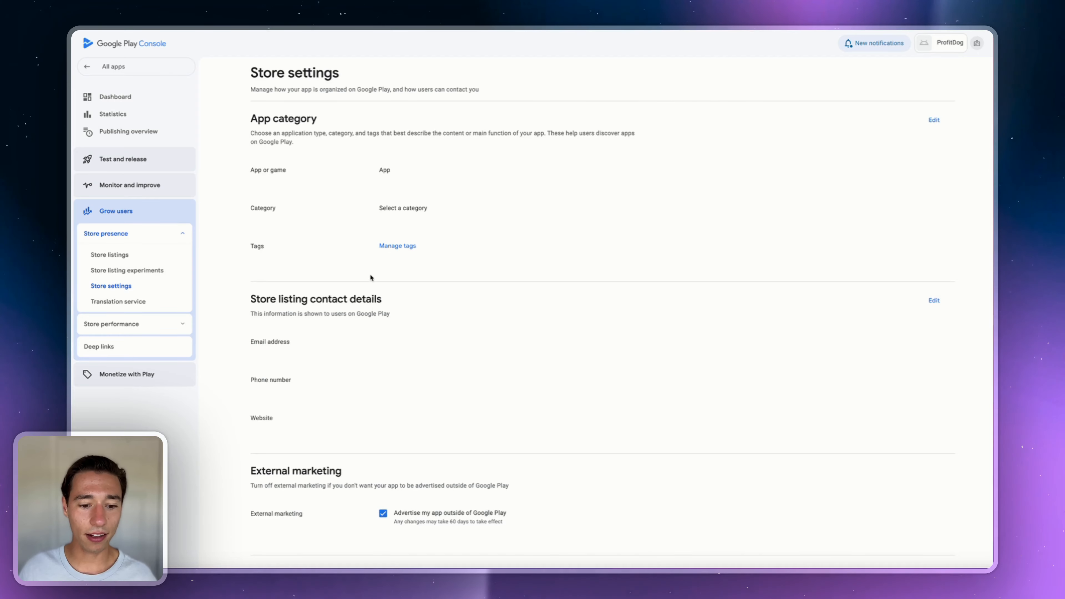
pyautogui.scroll(-2, 394, 402)
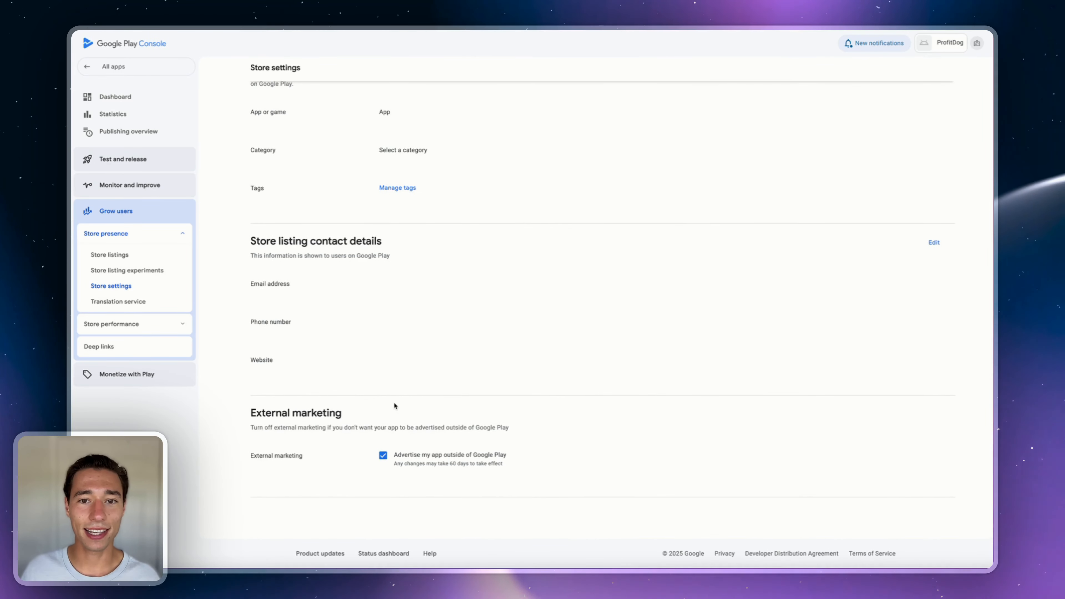
pyautogui.scroll(2, 394, 405)
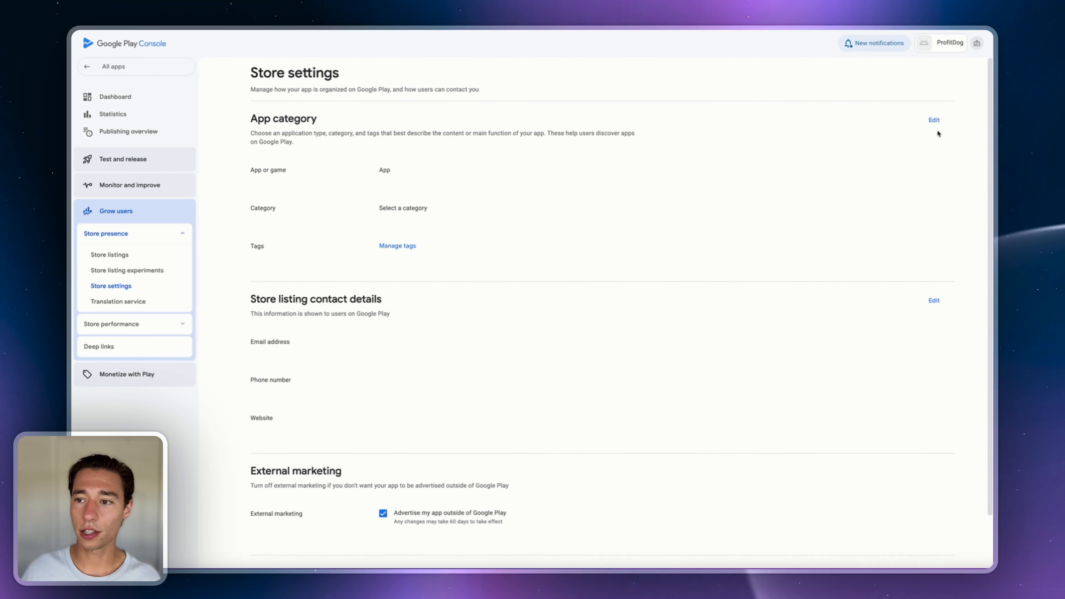
pyautogui.click(935, 120)
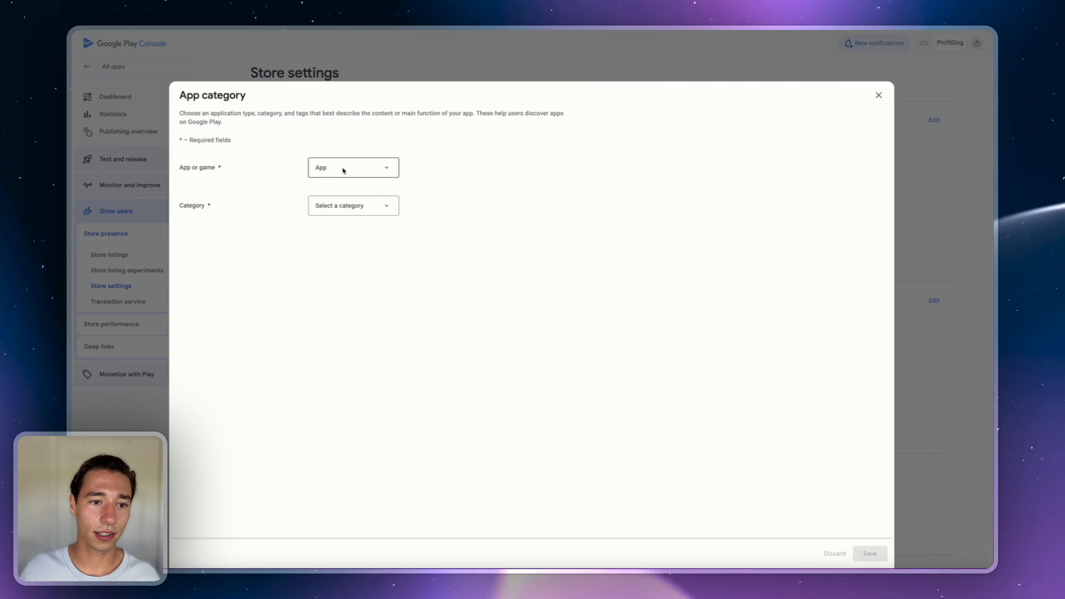
pyautogui.click(342, 169)
pyautogui.click(335, 172)
pyautogui.click(337, 206)
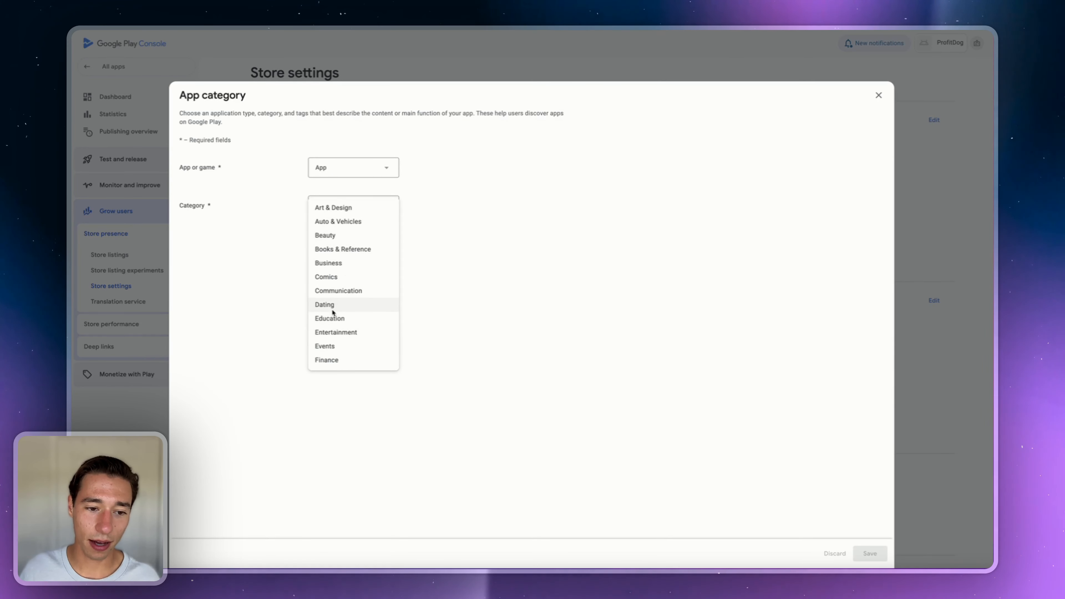
pyautogui.click(330, 318)
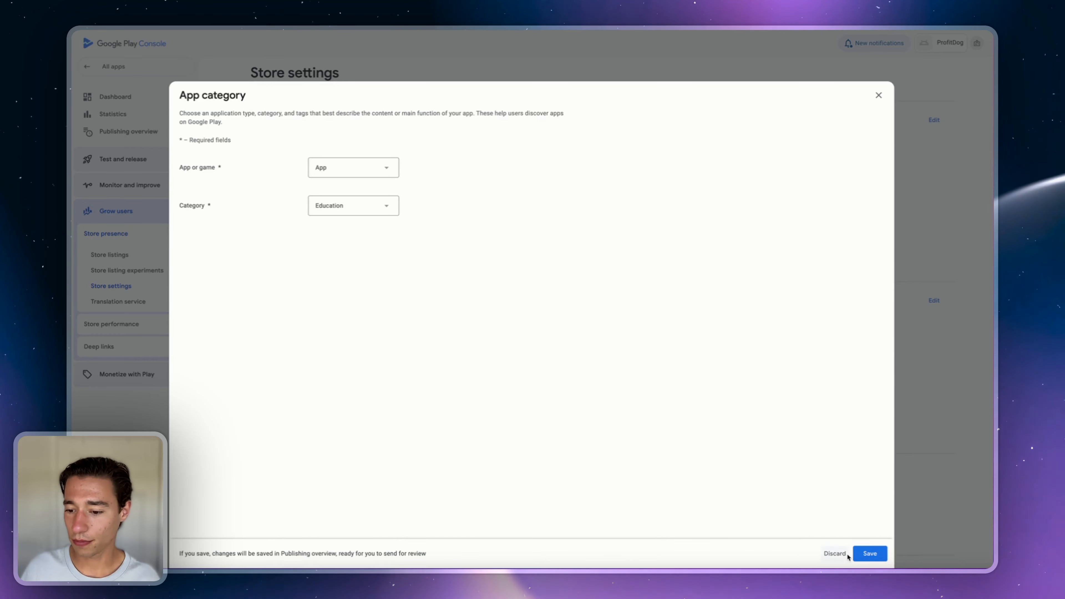
pyautogui.click(871, 554)
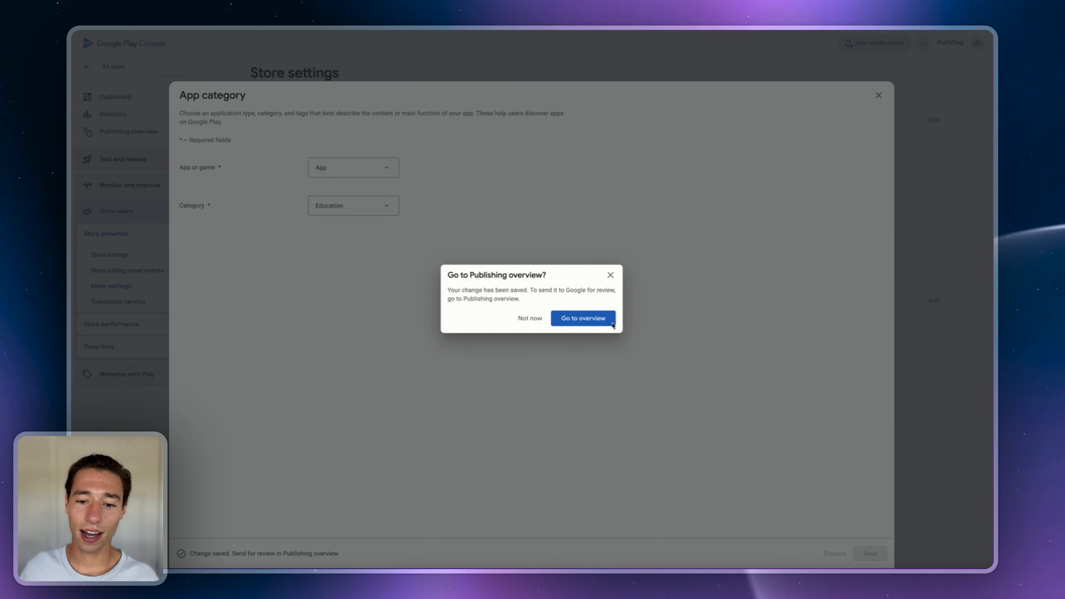
# - Return via the Dashboard and open the store listing contact details editor
pyautogui.click(585, 319)
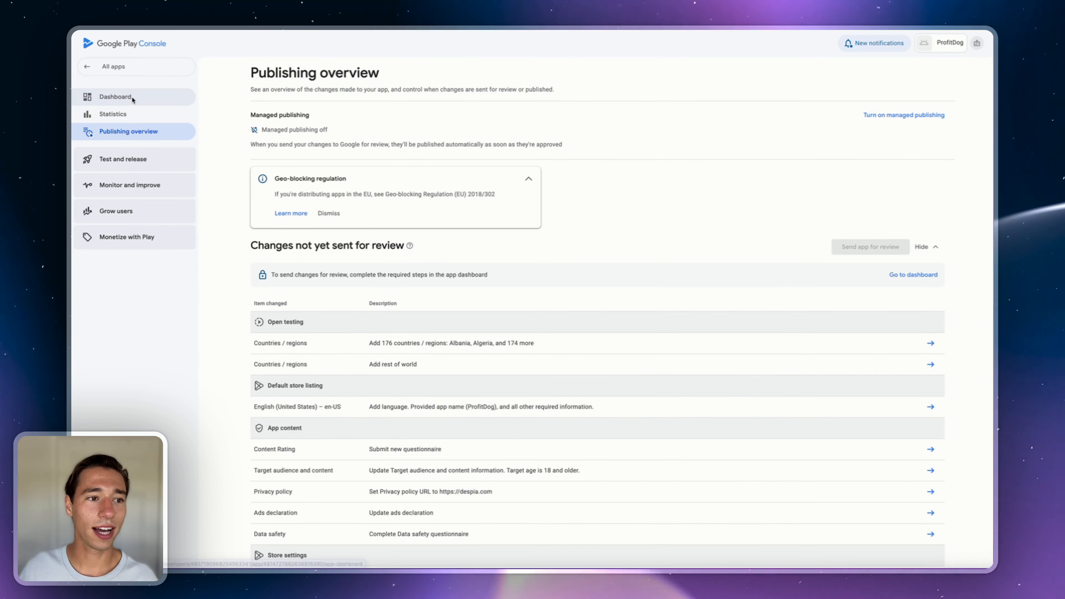
pyautogui.click(133, 99)
pyautogui.scroll(-3, 382, 334)
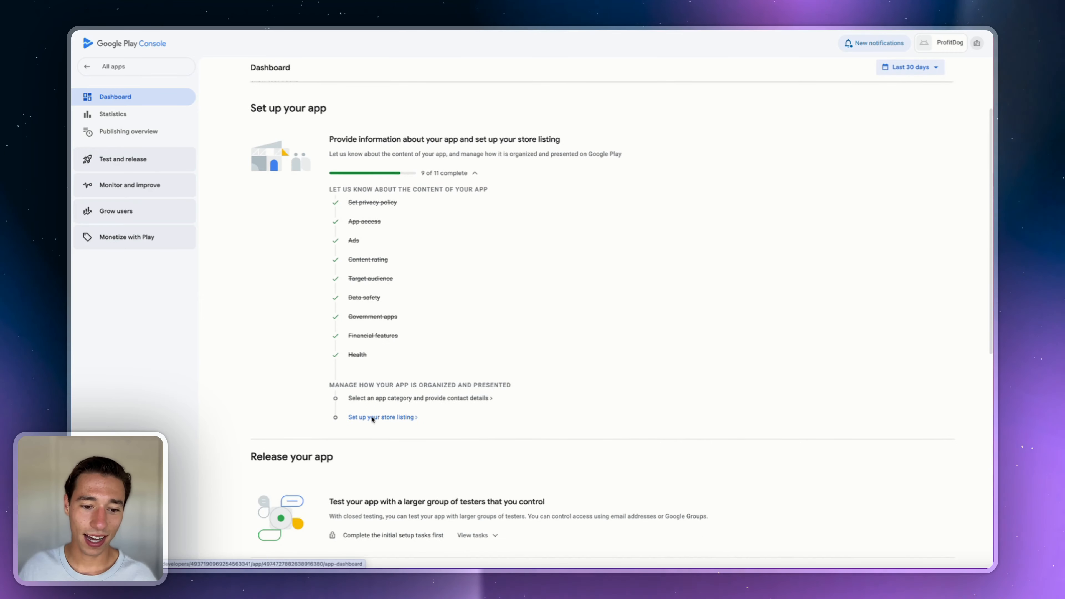
pyautogui.click(401, 399)
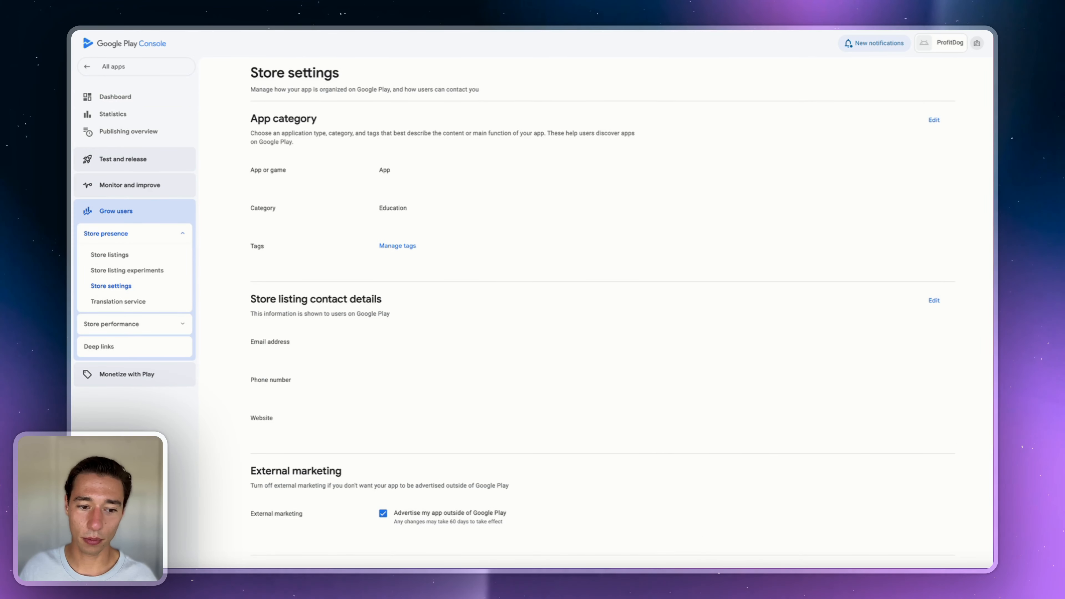
pyautogui.click(933, 300)
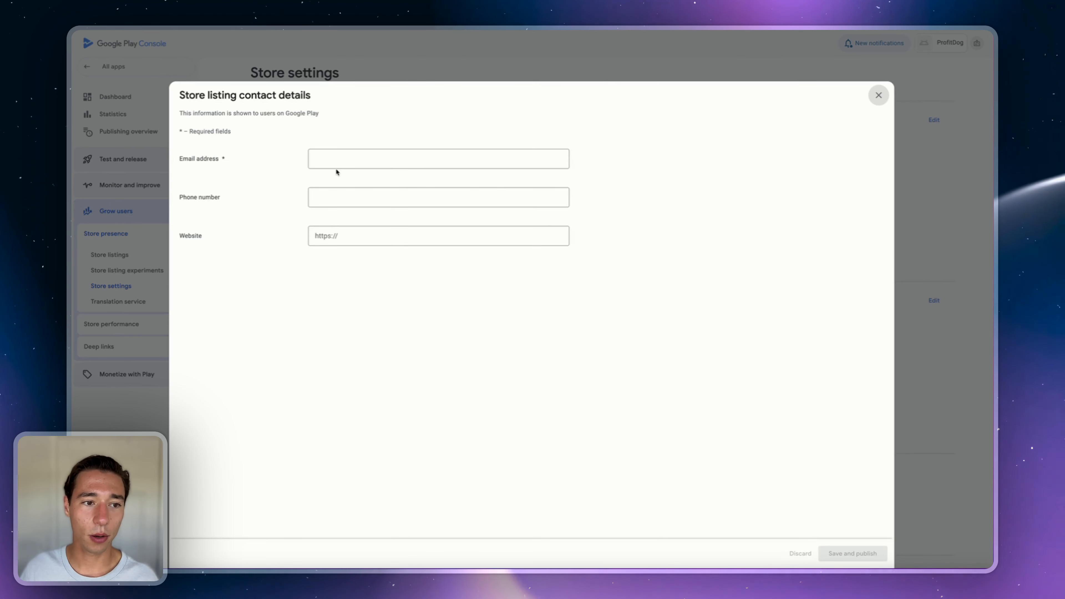
# - Enter the support e-mail address as the store contact email, publish it, and close the form
pyautogui.click(344, 154)
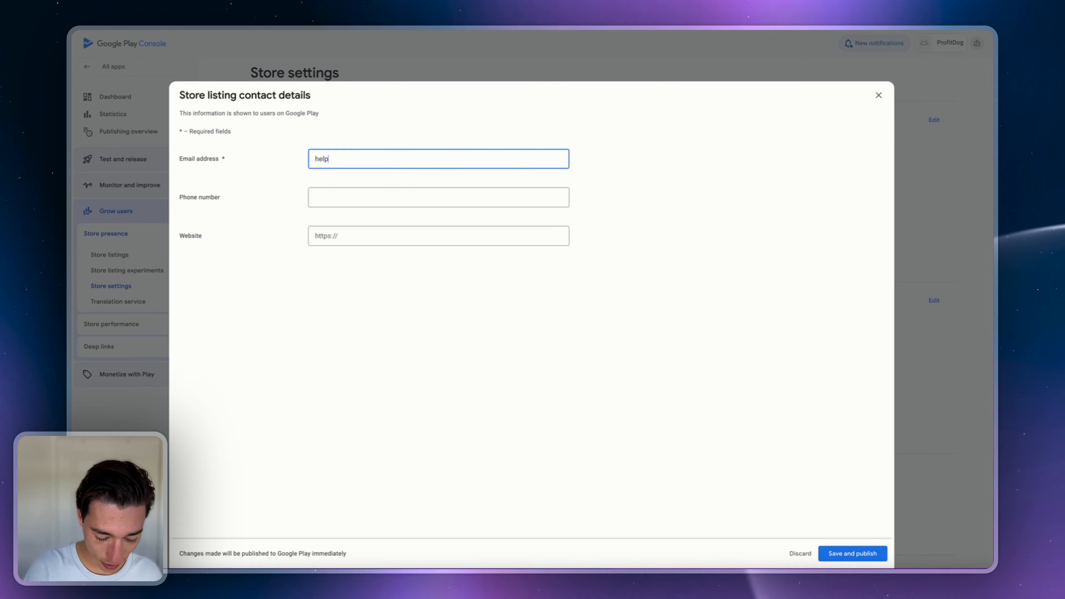
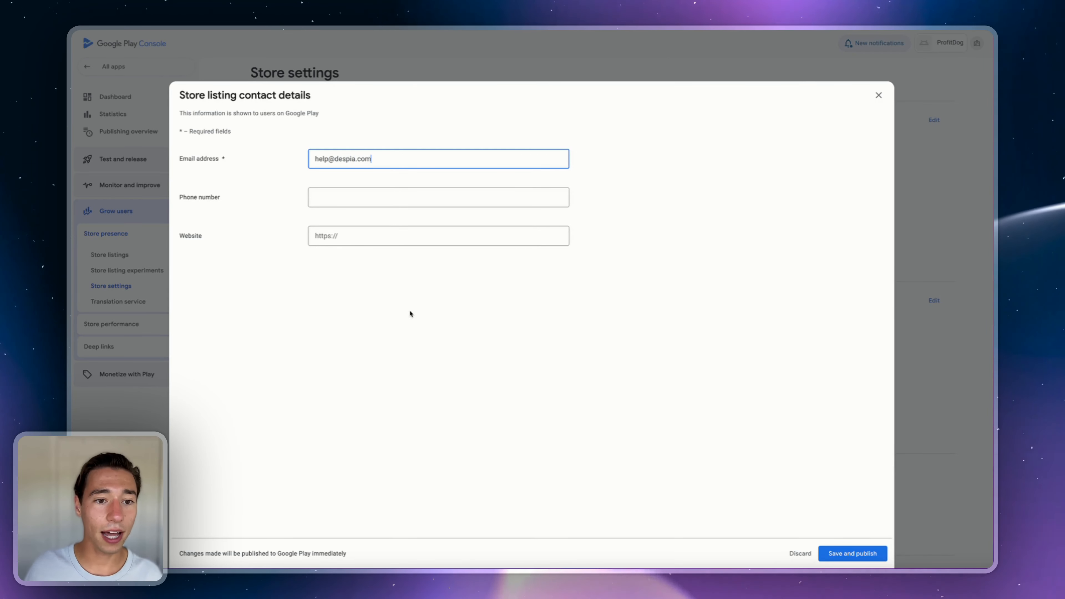
pyautogui.click(853, 554)
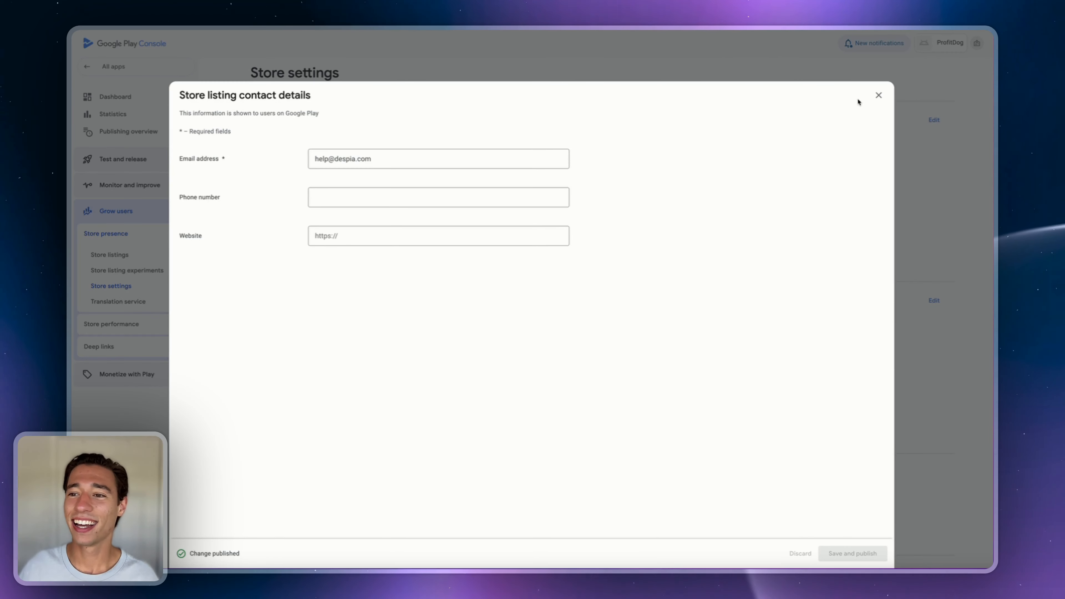
pyautogui.click(879, 97)
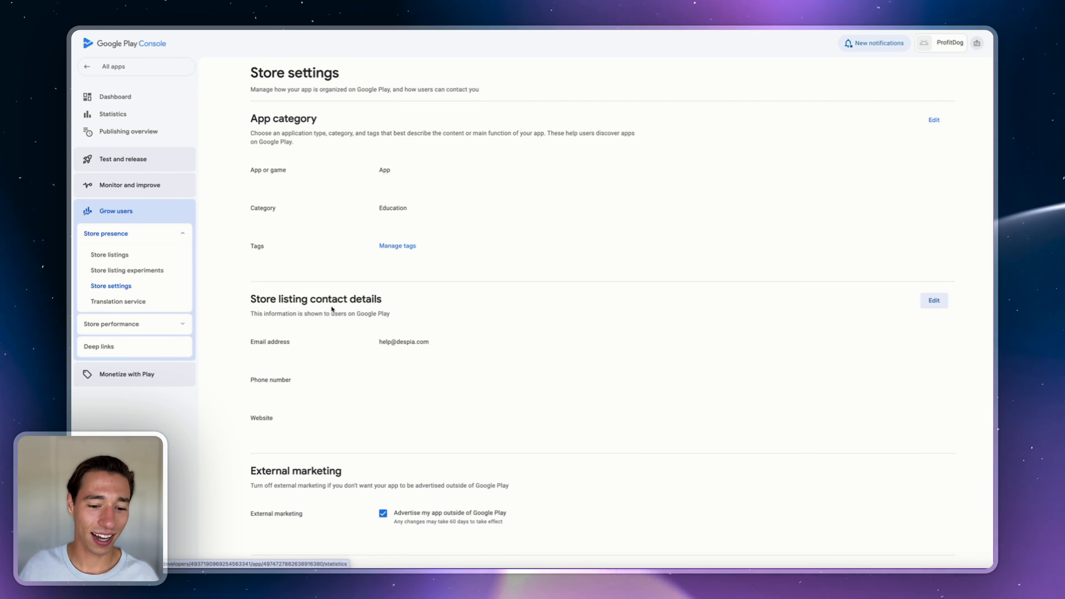
pyautogui.scroll(-3, 387, 374)
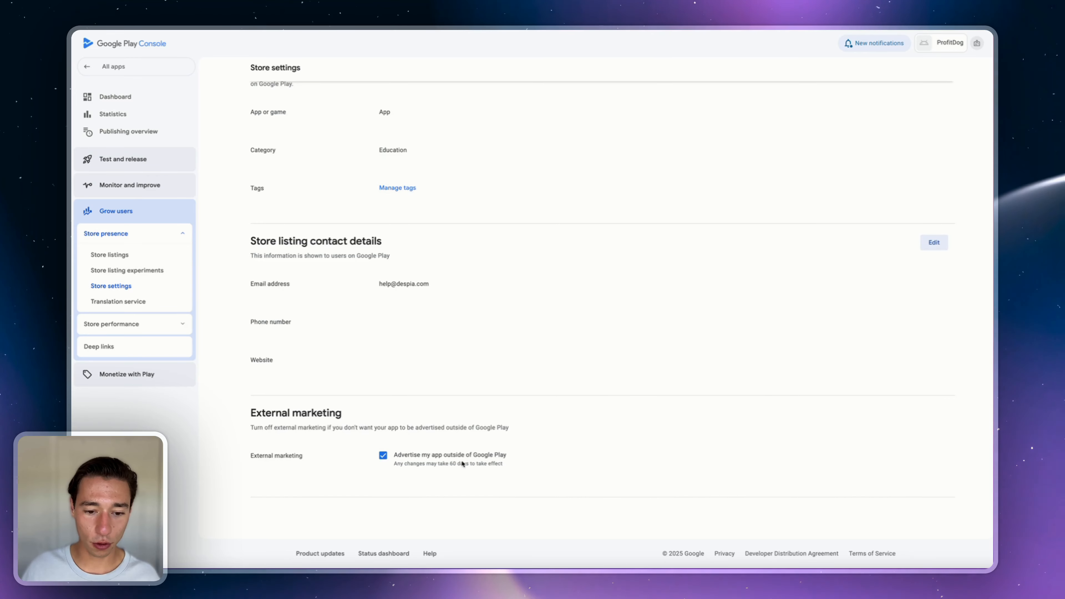
pyautogui.moveTo(391, 455); pyautogui.dragTo(544, 456)
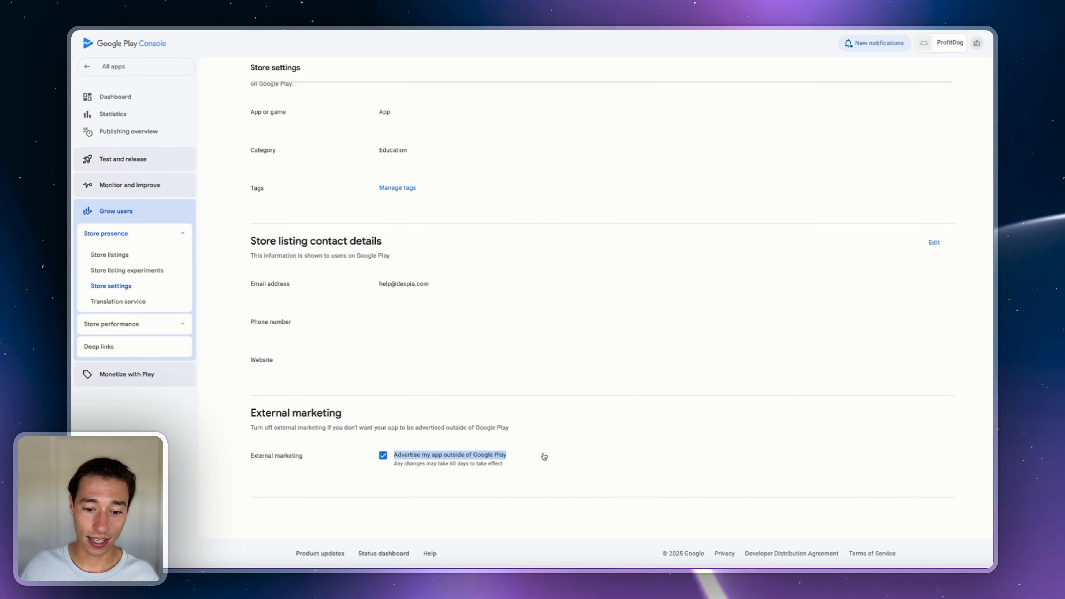
pyautogui.click(522, 486)
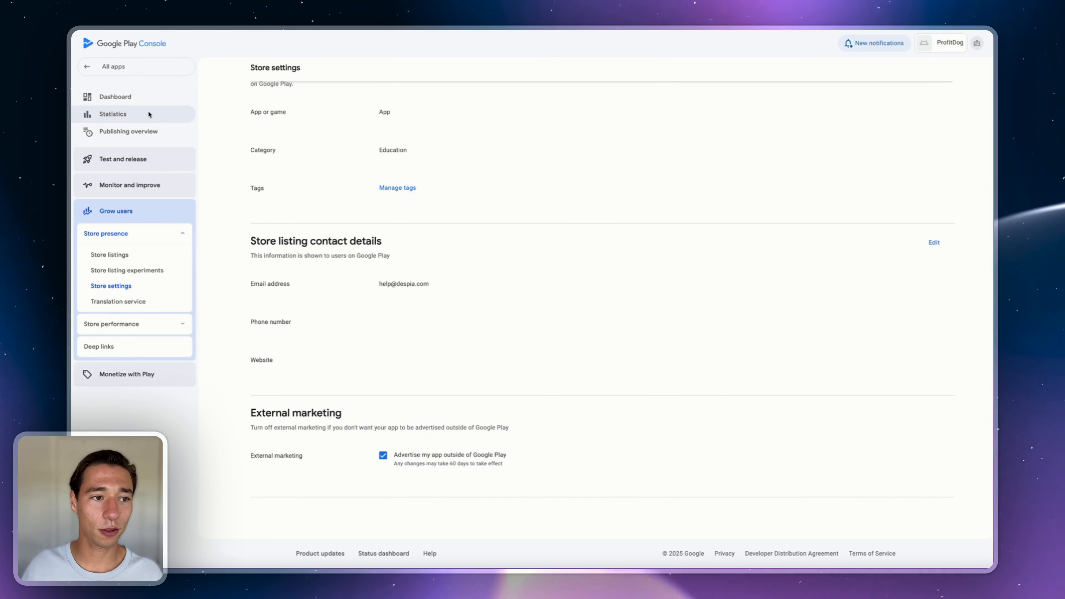
# - Open the default store listing setup and review its full description text
pyautogui.click(159, 101)
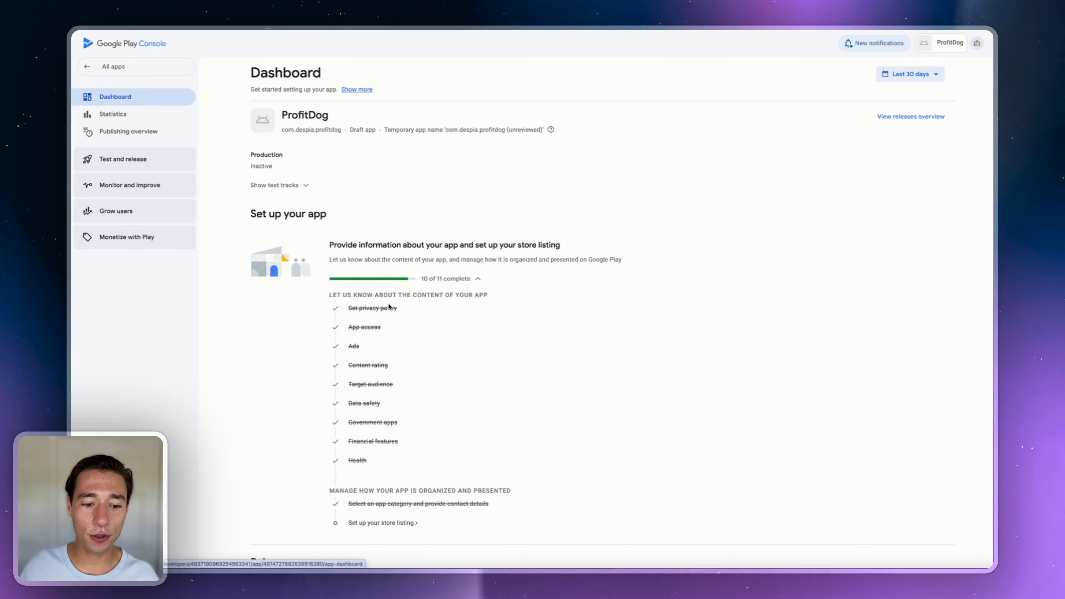
pyautogui.scroll(-3, 364, 403)
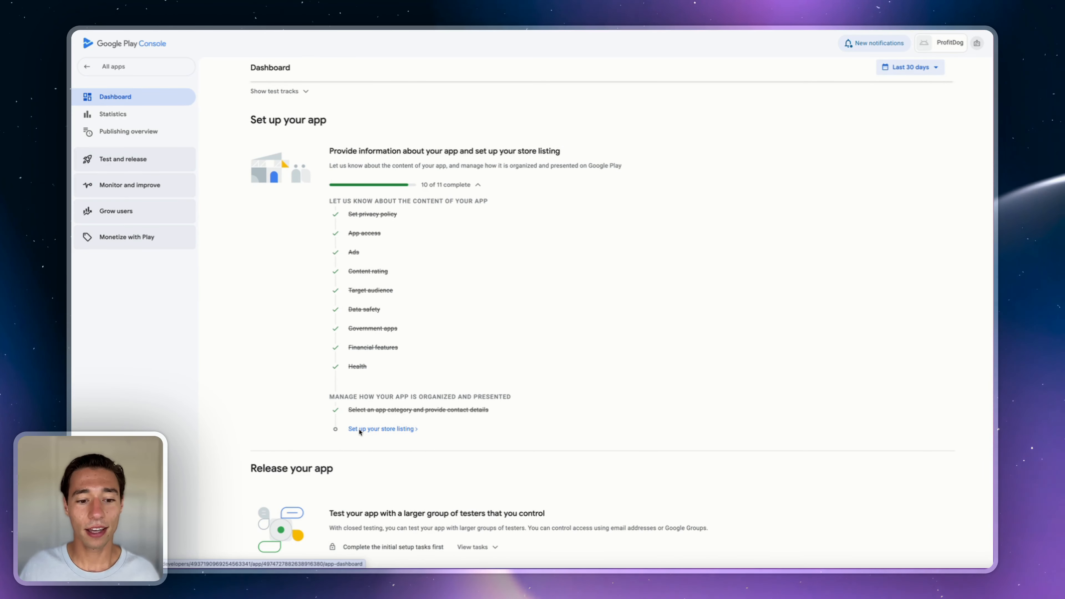
pyautogui.click(360, 429)
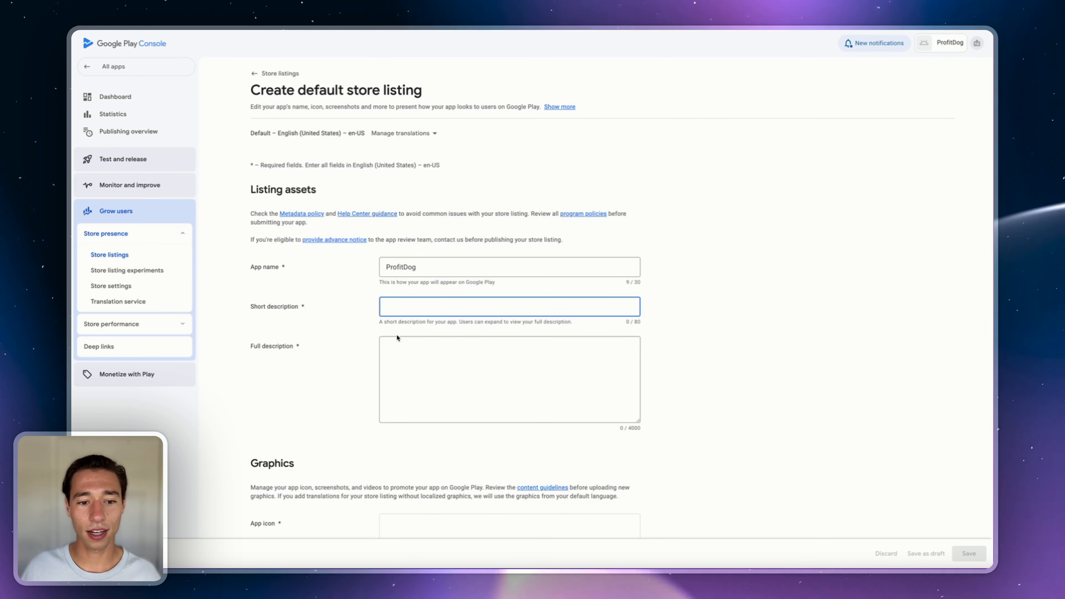
pyautogui.click(413, 376)
pyautogui.scroll(-1, 377, 366)
pyautogui.scroll(-7, 377, 366)
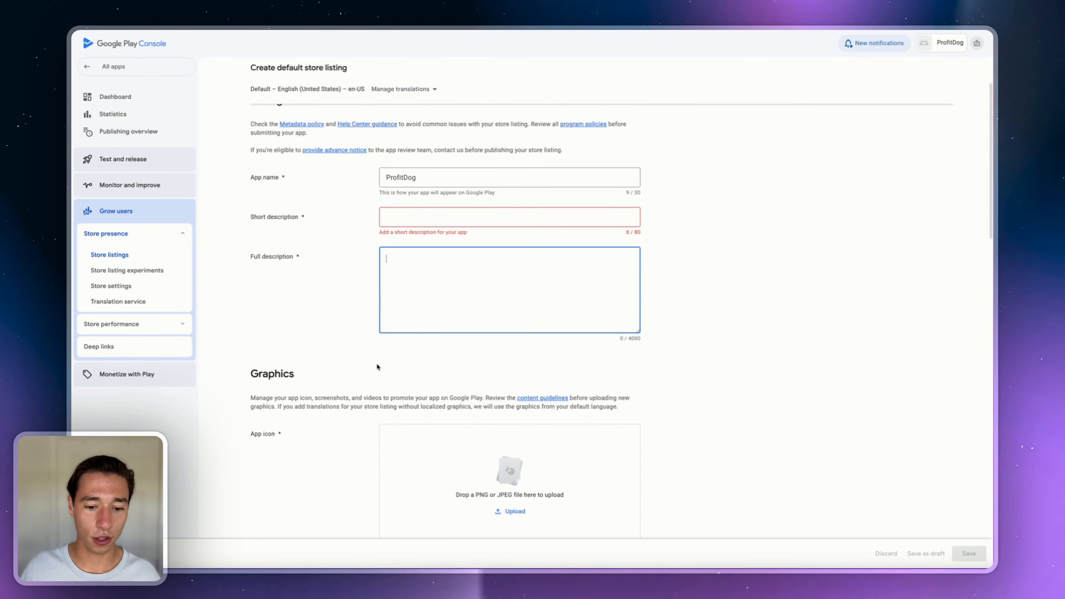
pyautogui.scroll(-15, 377, 366)
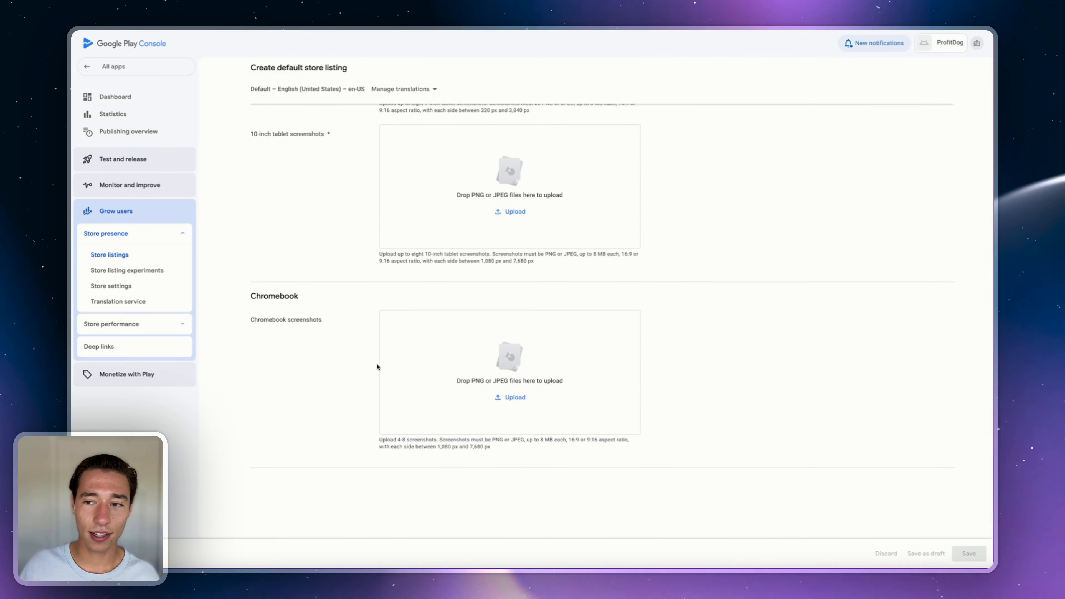
pyautogui.scroll(20, 377, 367)
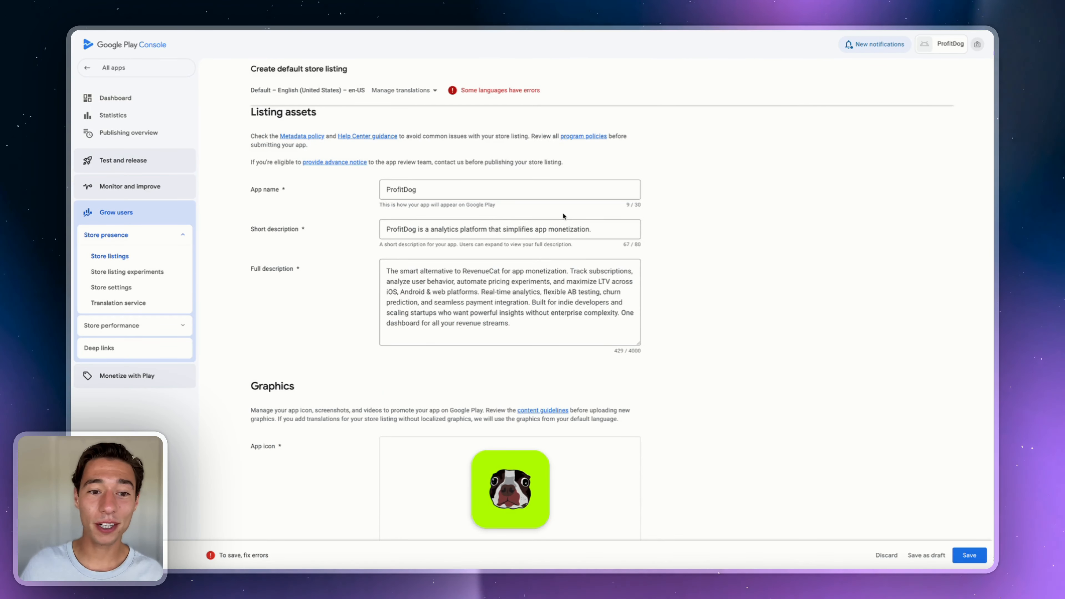
pyautogui.doubleClick(439, 281)
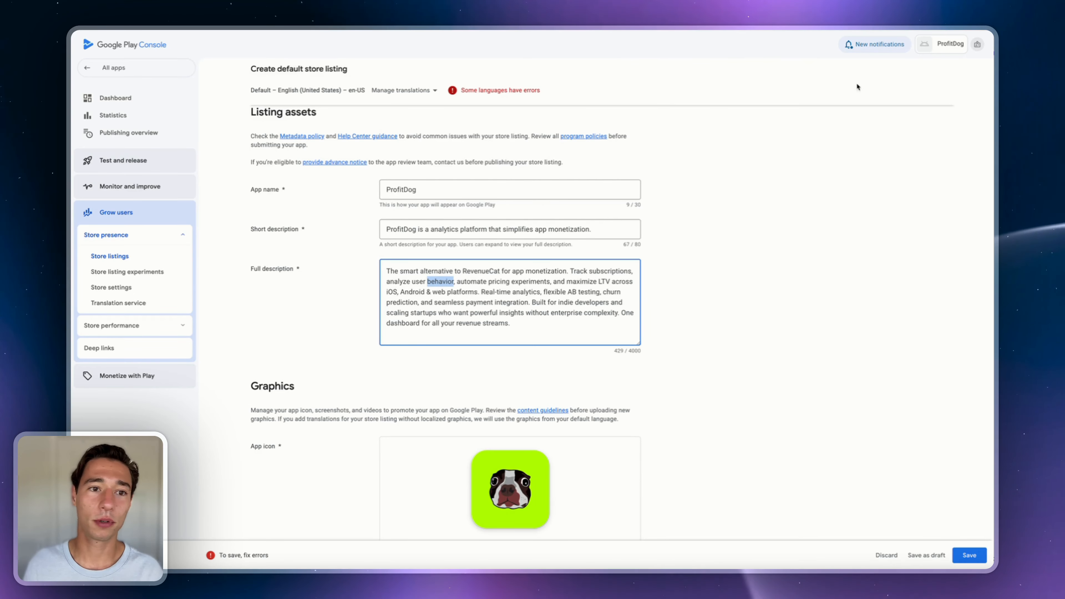
pyautogui.click(569, 331)
# - Read the preview asset content guidelines, then return to the Phone screenshots section
pyautogui.scroll(-4, 570, 330)
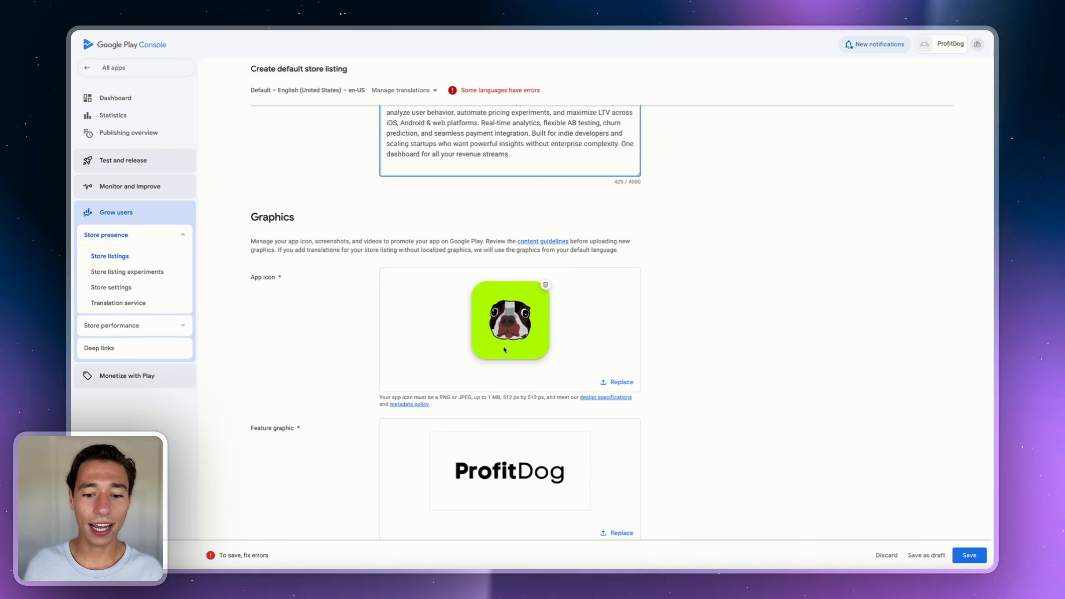
pyautogui.scroll(-2, 506, 348)
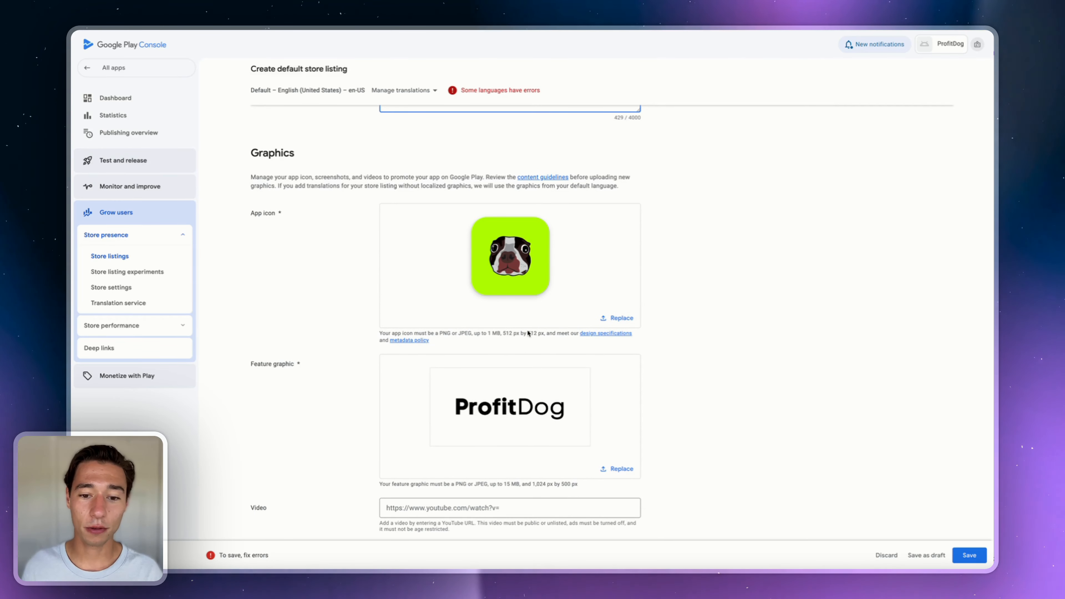
pyautogui.scroll(-2, 483, 335)
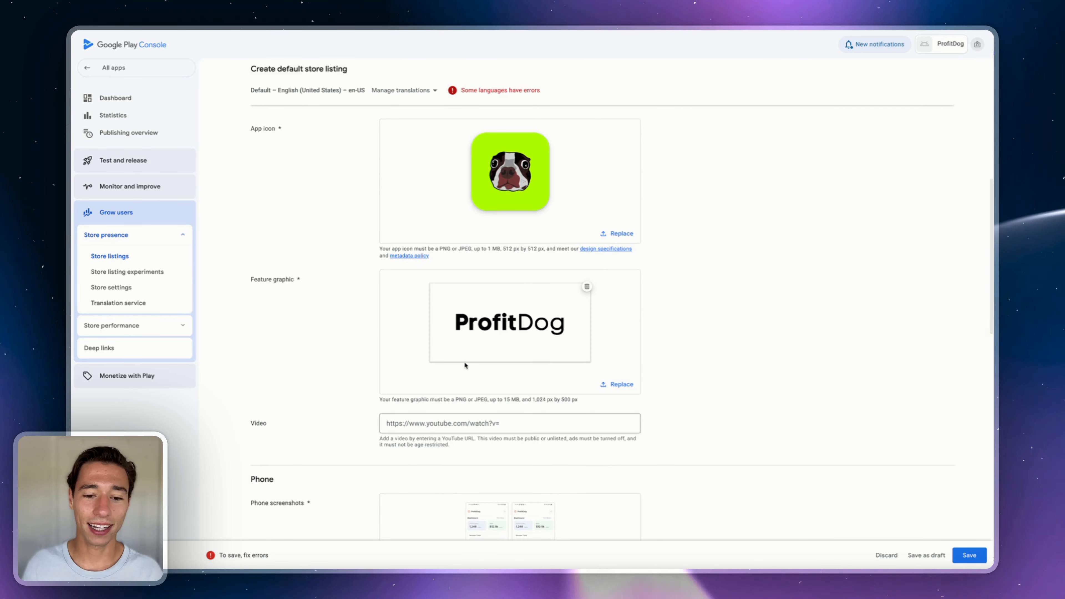
pyautogui.scroll(-6, 469, 361)
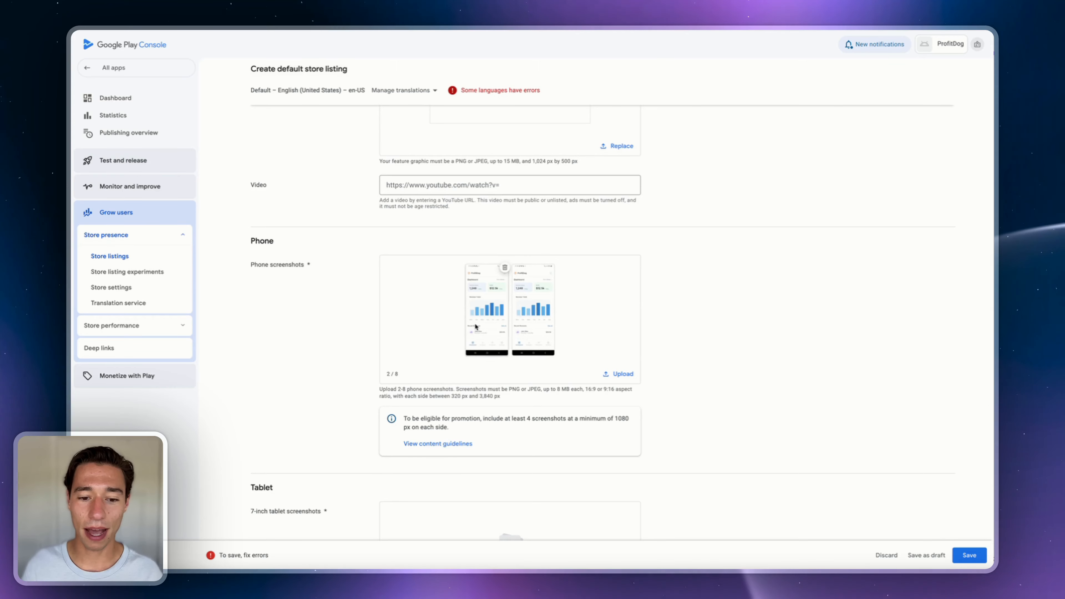
pyautogui.scroll(-1, 476, 326)
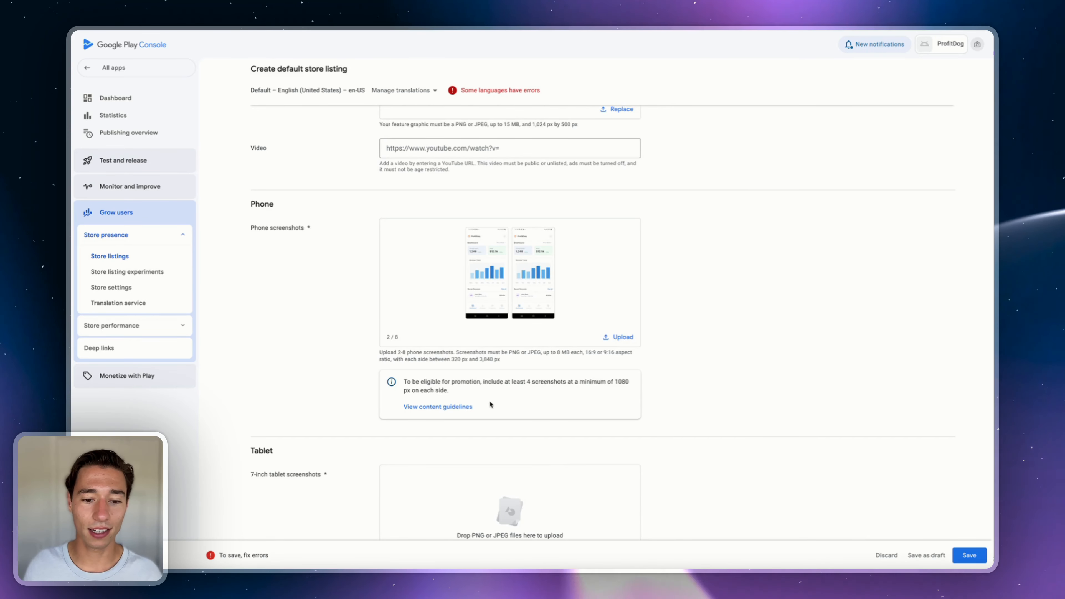
pyautogui.click(438, 406)
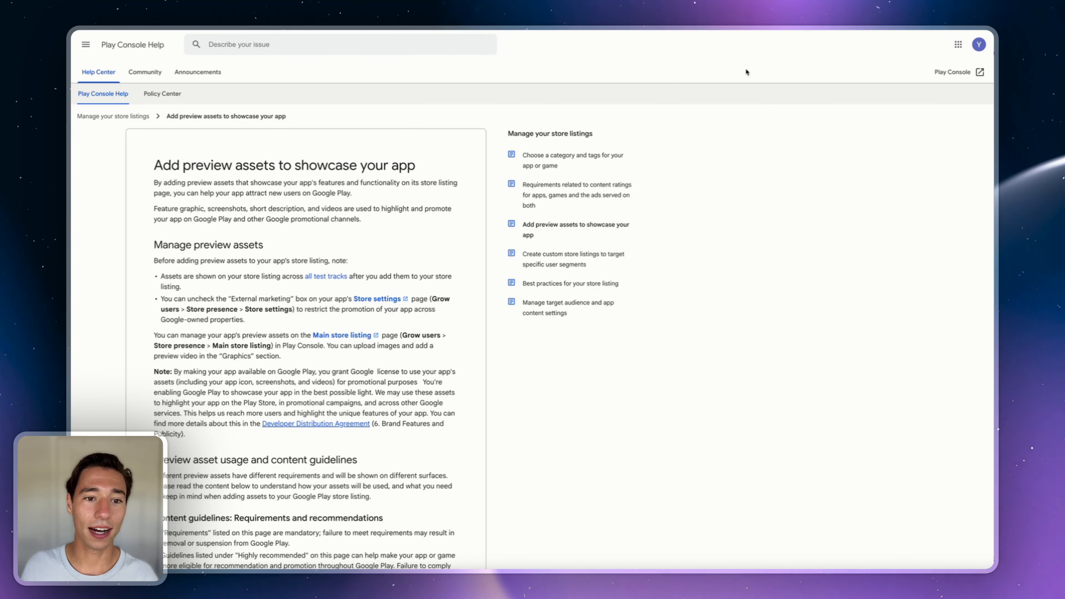
pyautogui.scroll(-15, 745, 67)
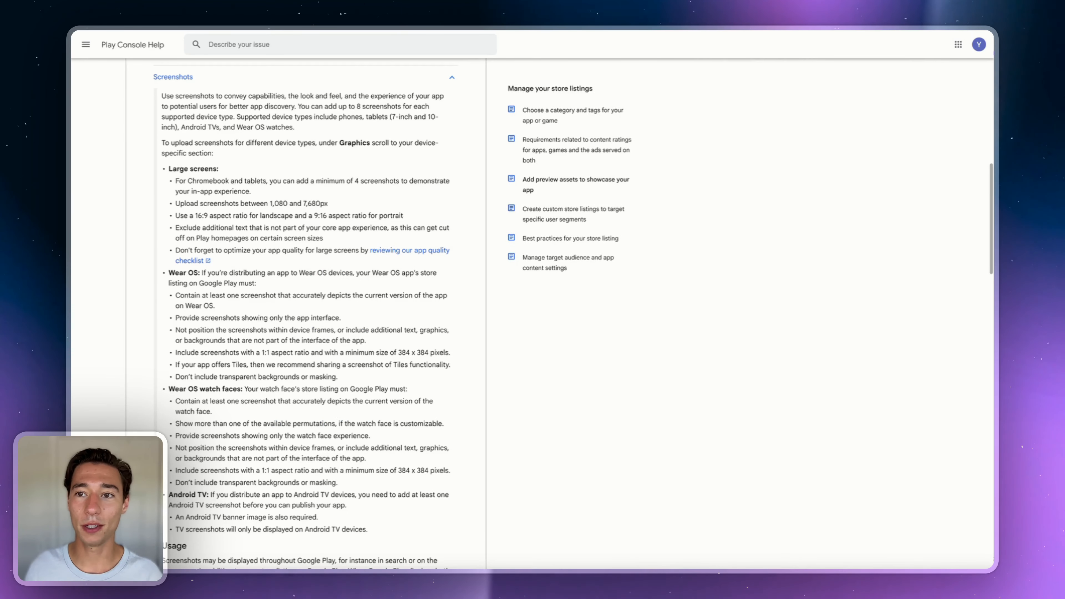
pyautogui.hotkey('ctrl', 'w')
pyautogui.scroll(-2, 757, 218)
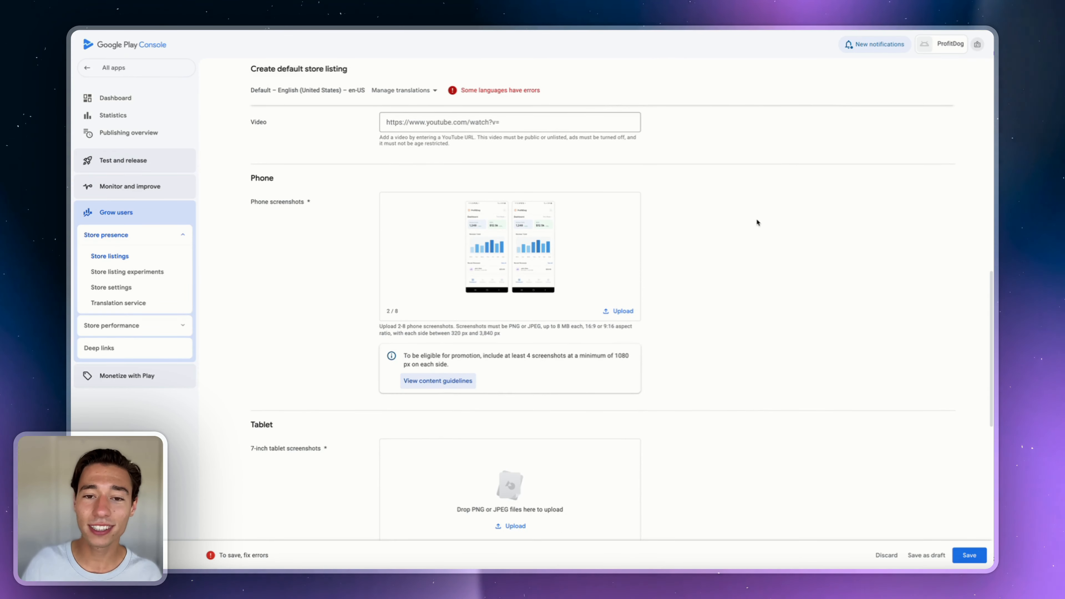
# - Check the closed testing countries task, then switch to Open testing, discarding unsaved changes
pyautogui.scroll(-7, 757, 223)
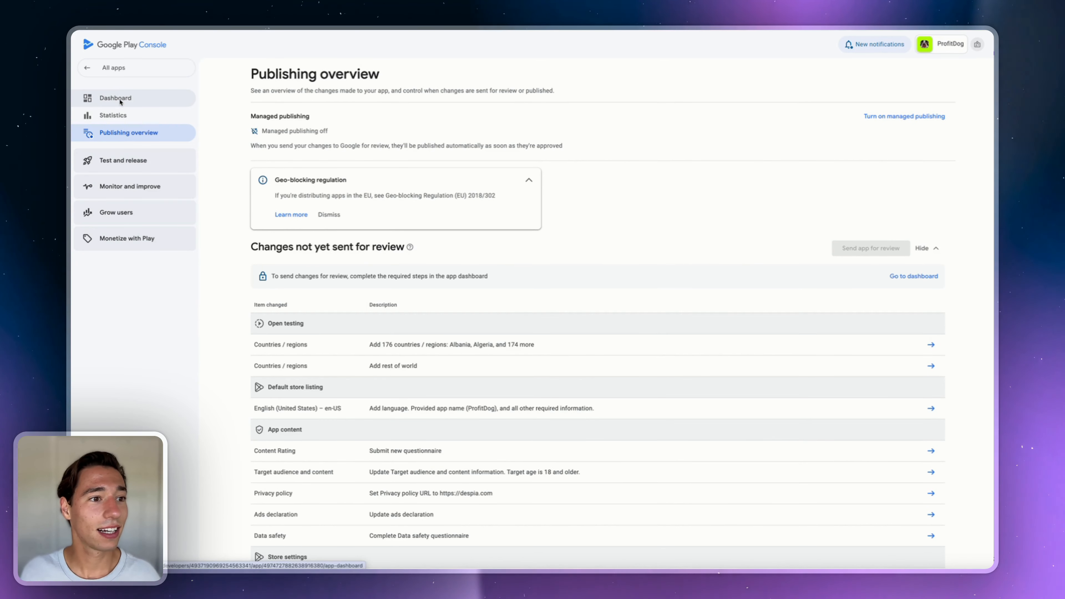
pyautogui.click(140, 98)
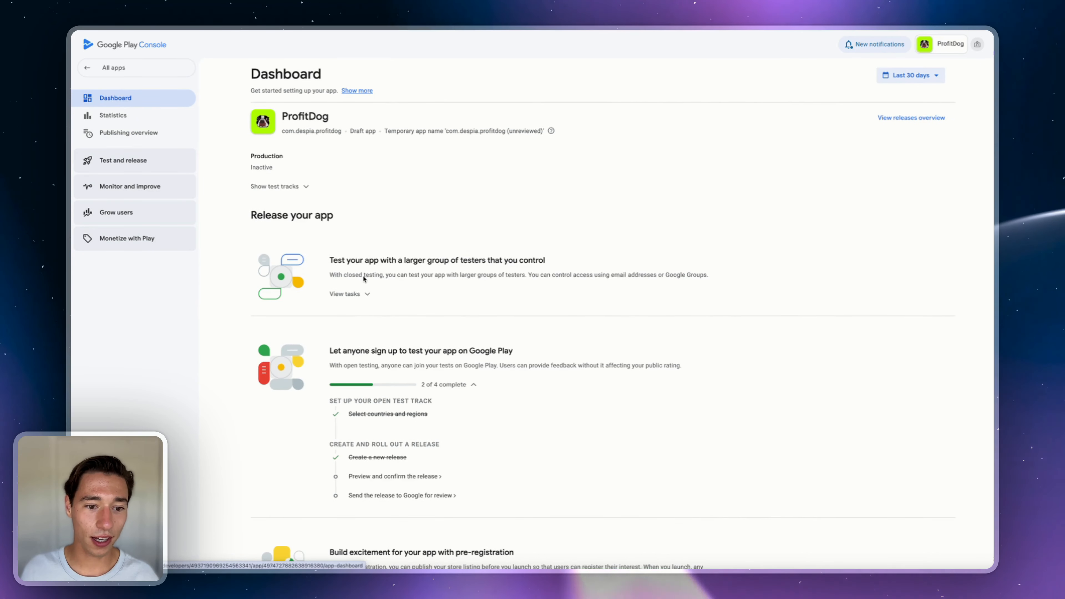
pyautogui.click(348, 294)
pyautogui.scroll(-1, 354, 264)
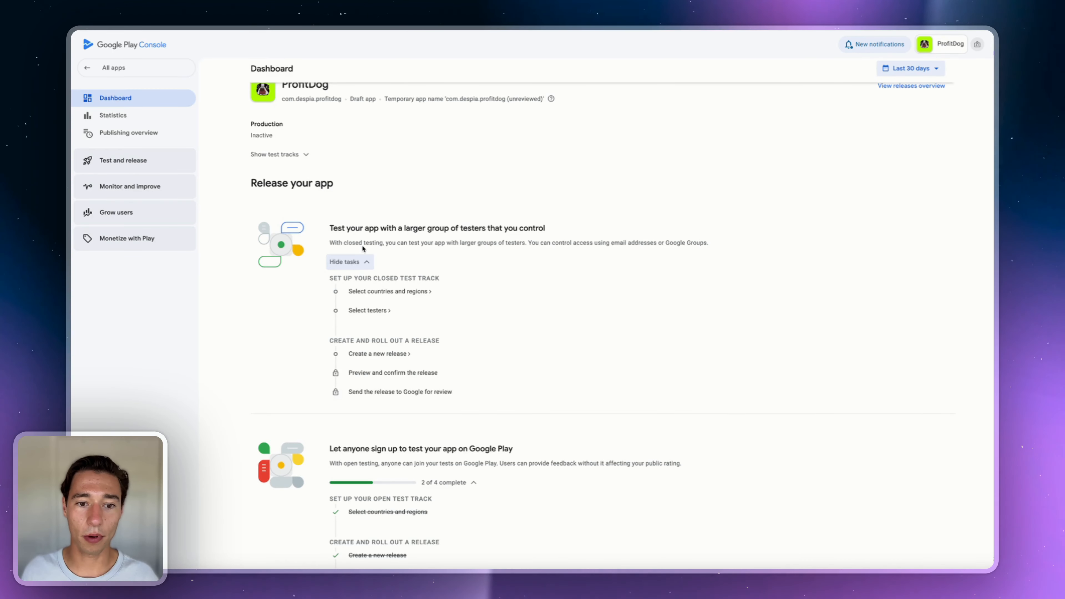
pyautogui.click(374, 291)
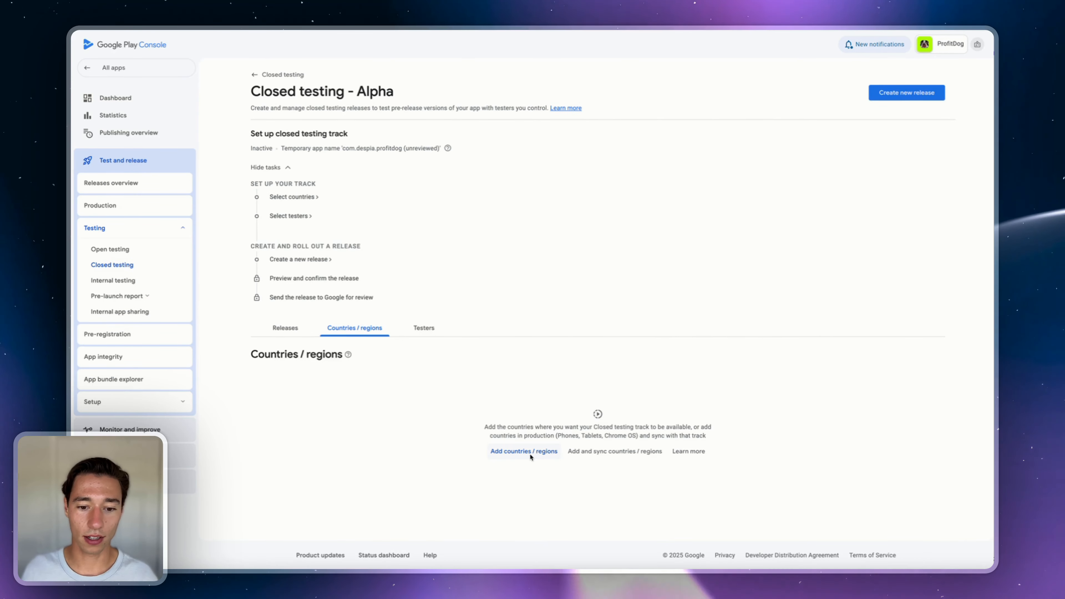
pyautogui.click(530, 456)
pyautogui.click(621, 321)
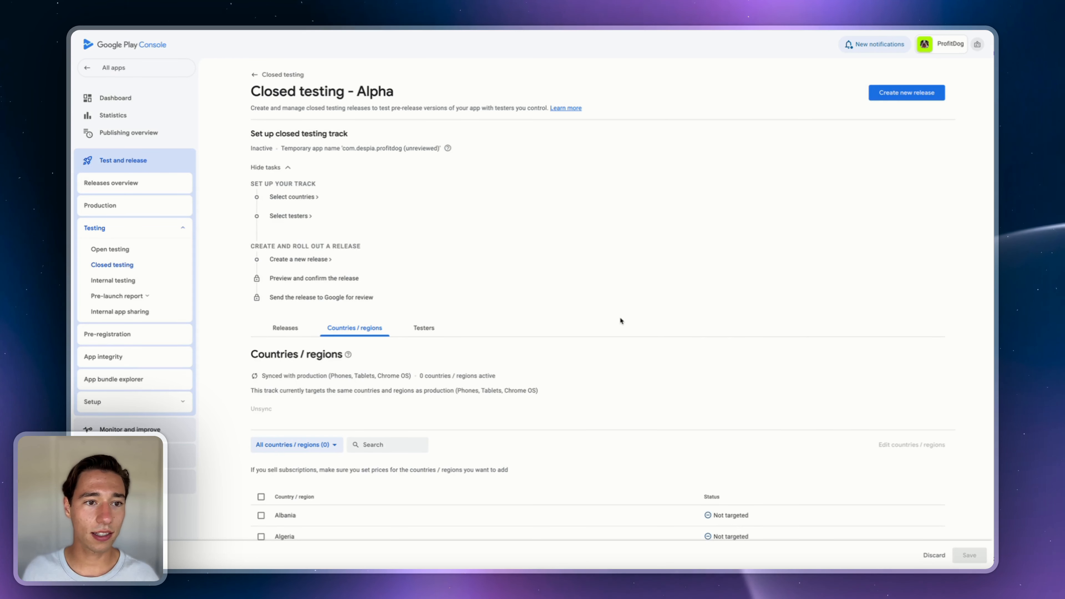
pyautogui.scroll(-1, 293, 411)
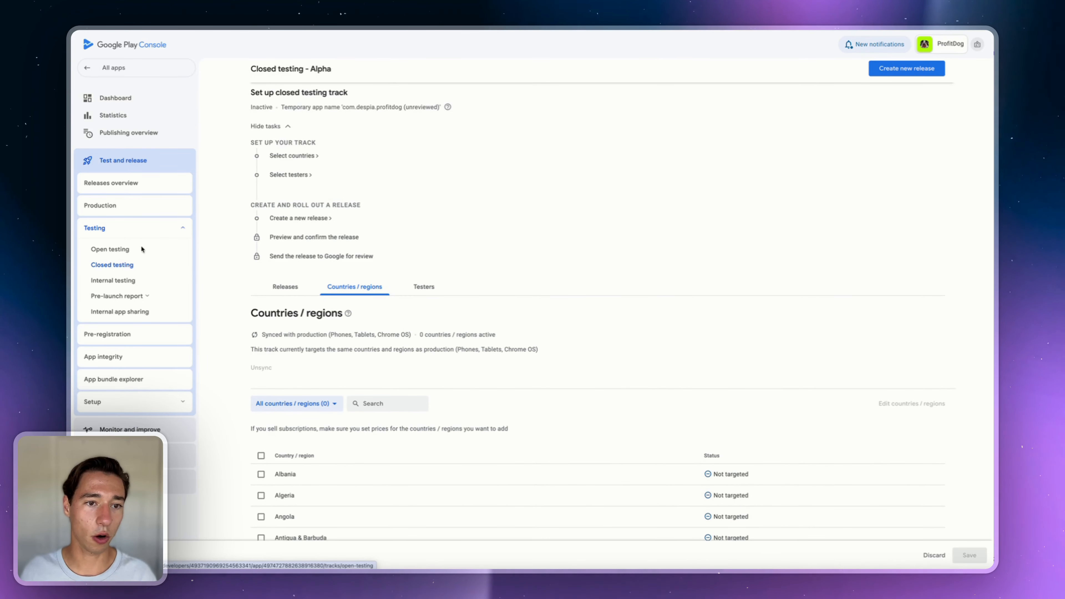
pyautogui.click(109, 250)
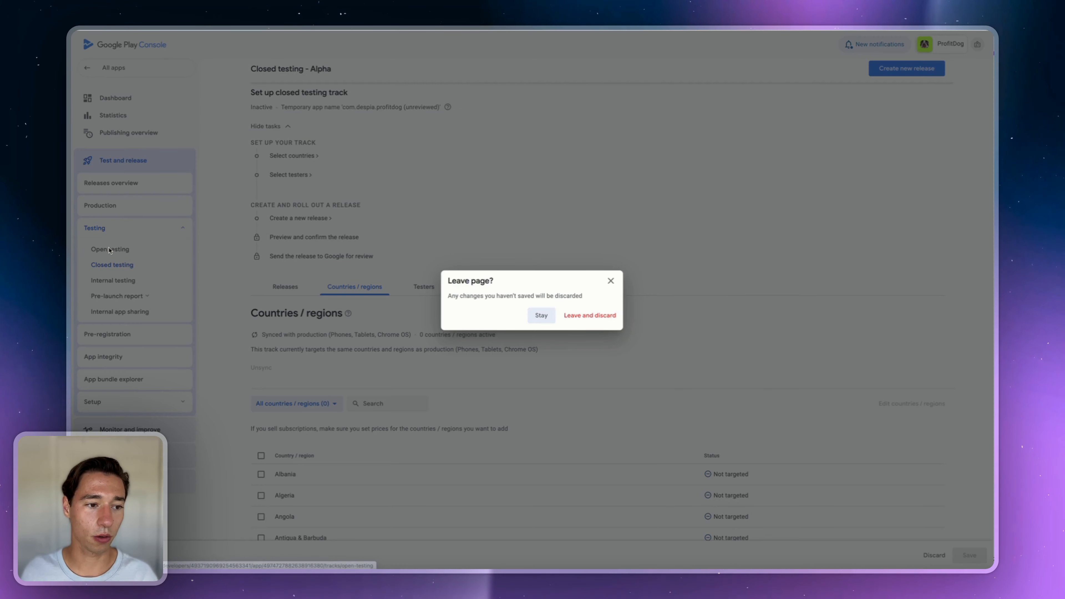
pyautogui.click(589, 317)
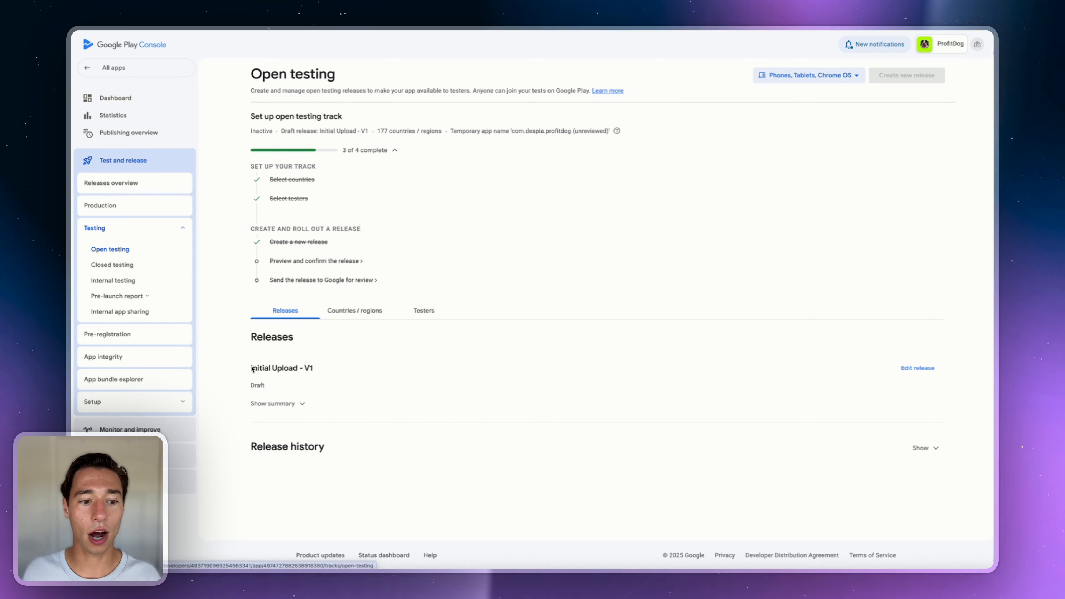
# - Preview Initial Upload - V1, review its two warnings and remaining tasks, and save it
pyautogui.click(277, 261)
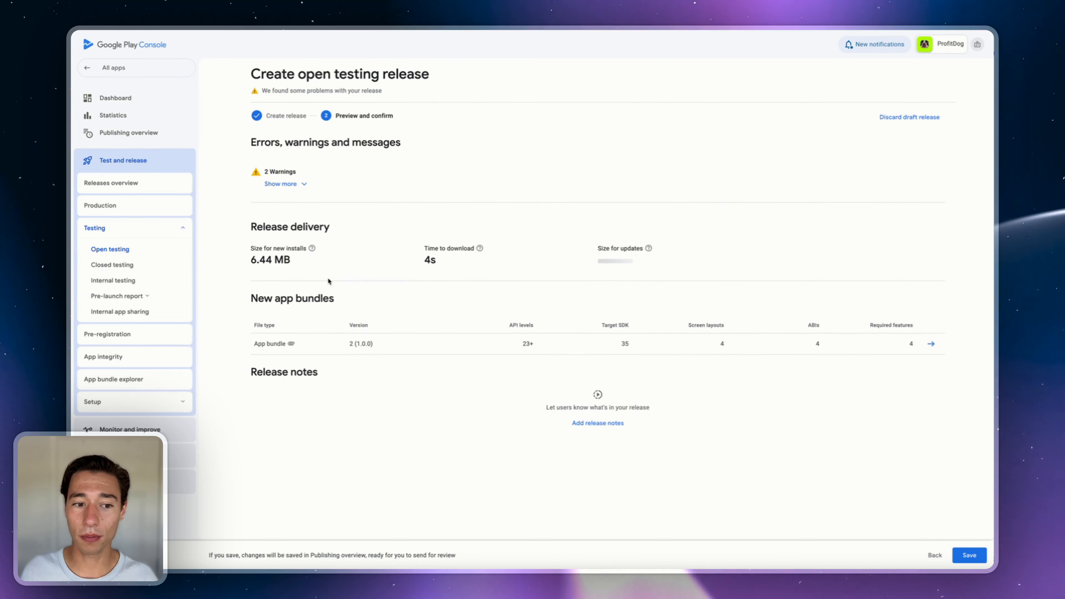
pyautogui.click(282, 184)
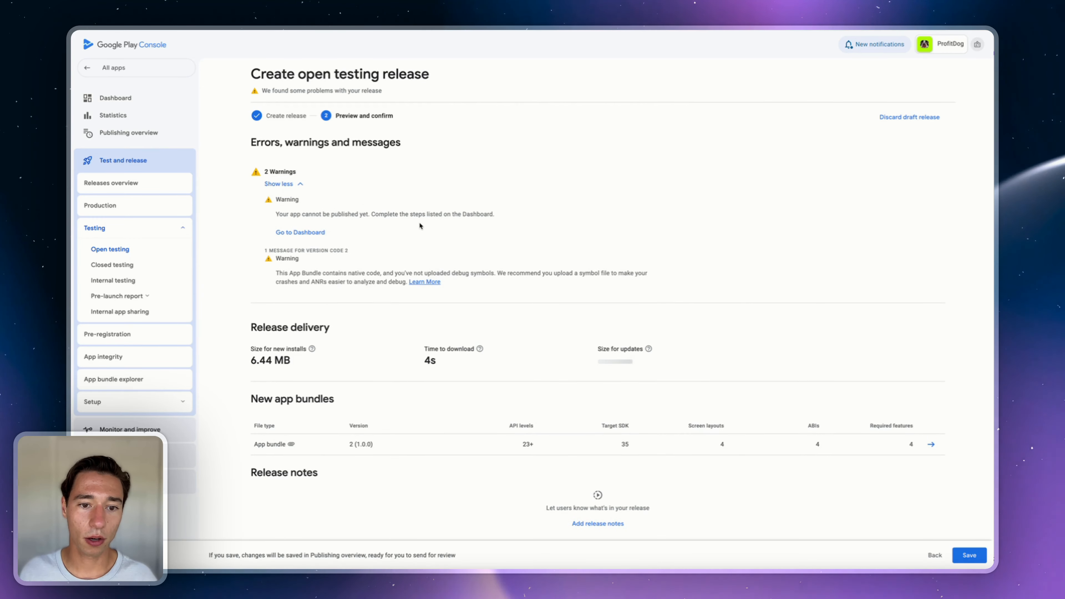
pyautogui.click(310, 232)
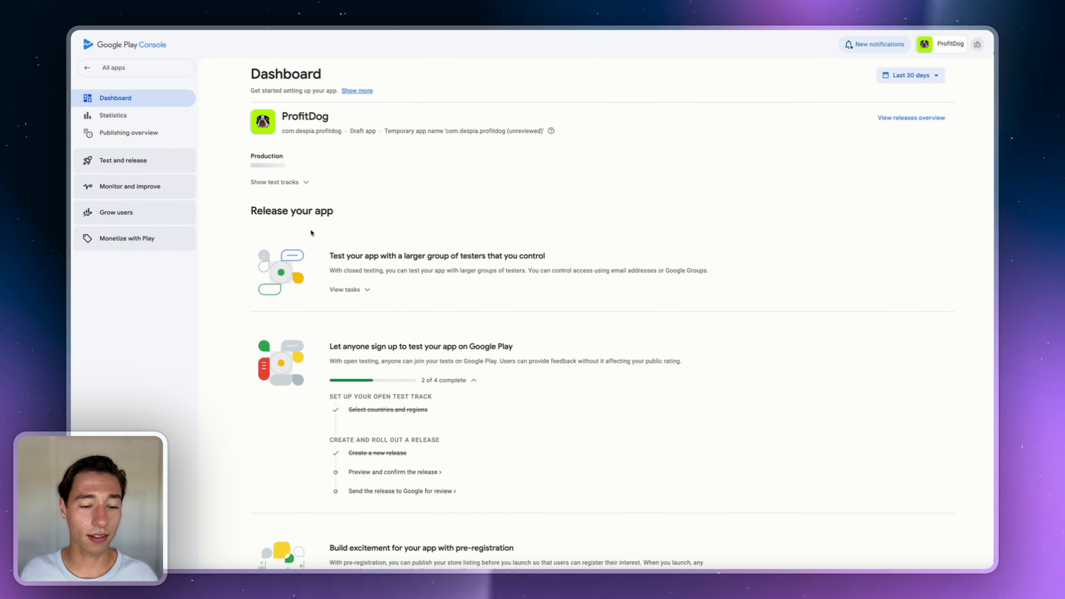
pyautogui.scroll(-3, 394, 370)
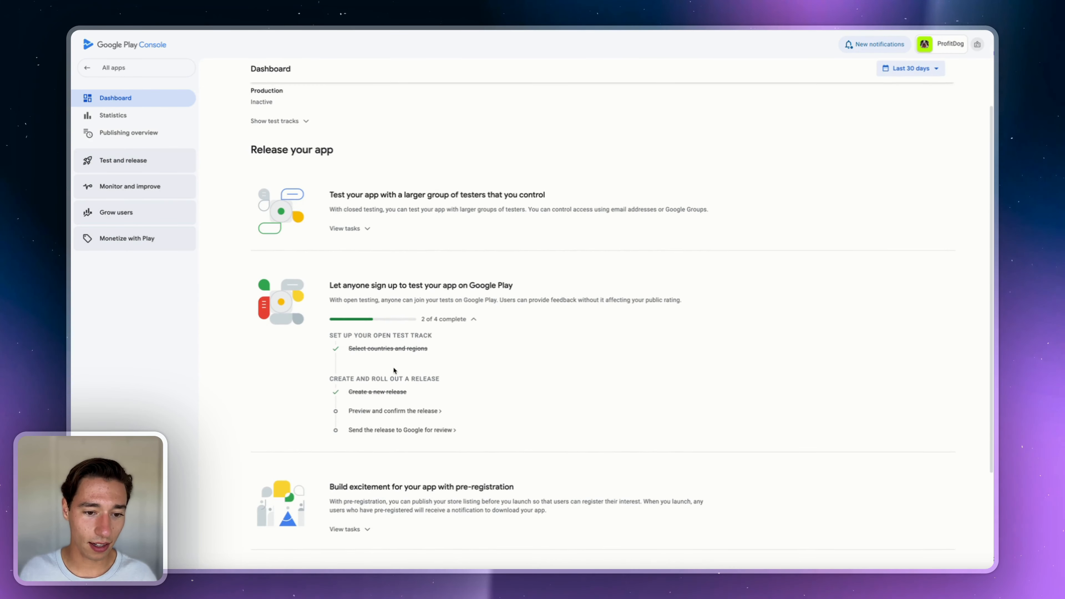
pyautogui.tripleClick(394, 285)
pyautogui.click(444, 319)
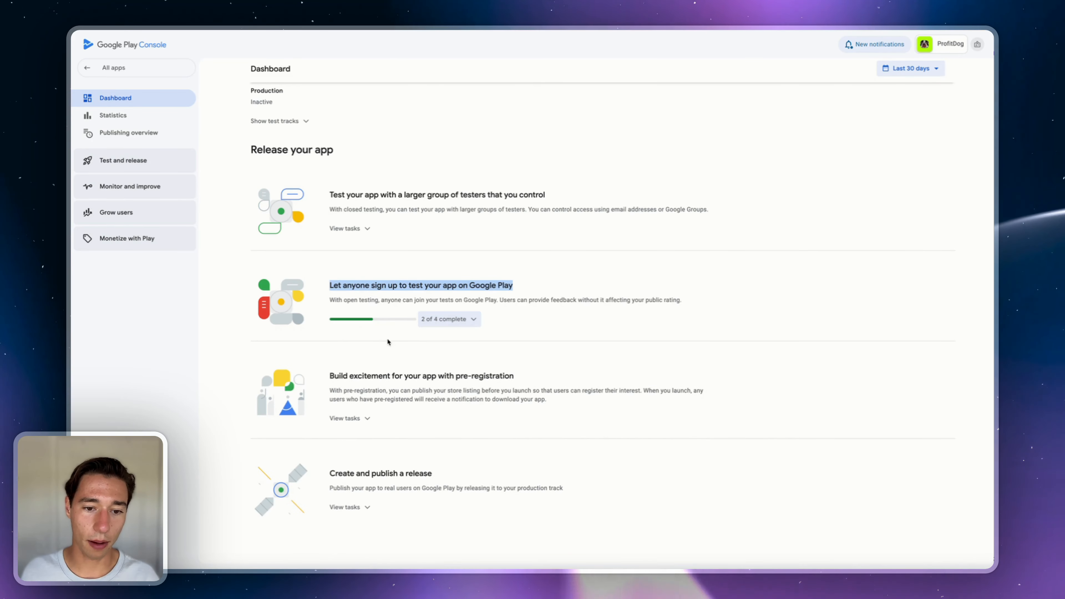
pyautogui.click(440, 320)
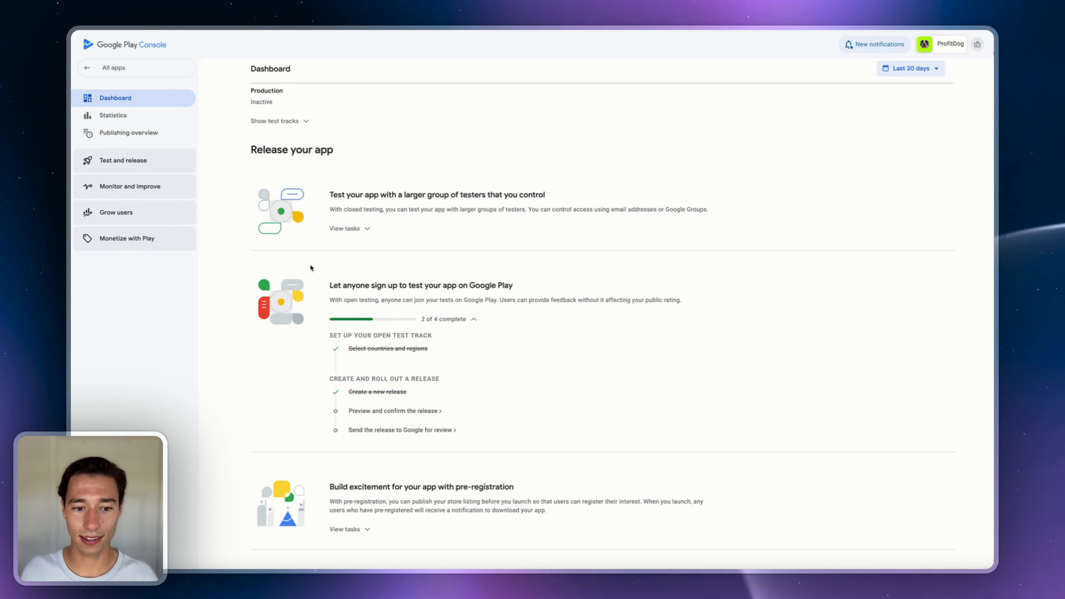
pyautogui.click(363, 412)
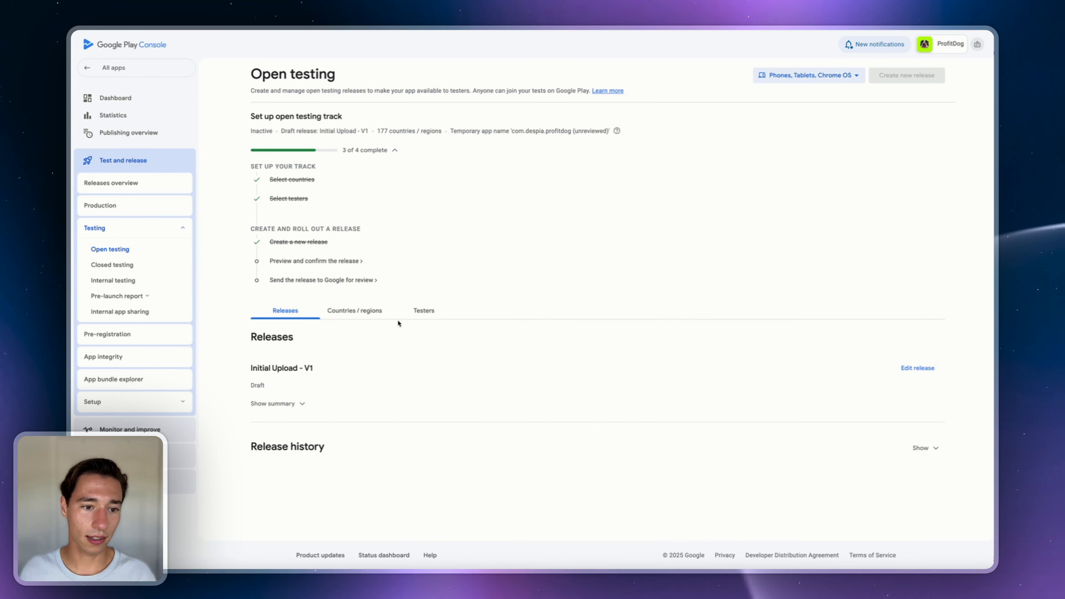
pyautogui.click(327, 260)
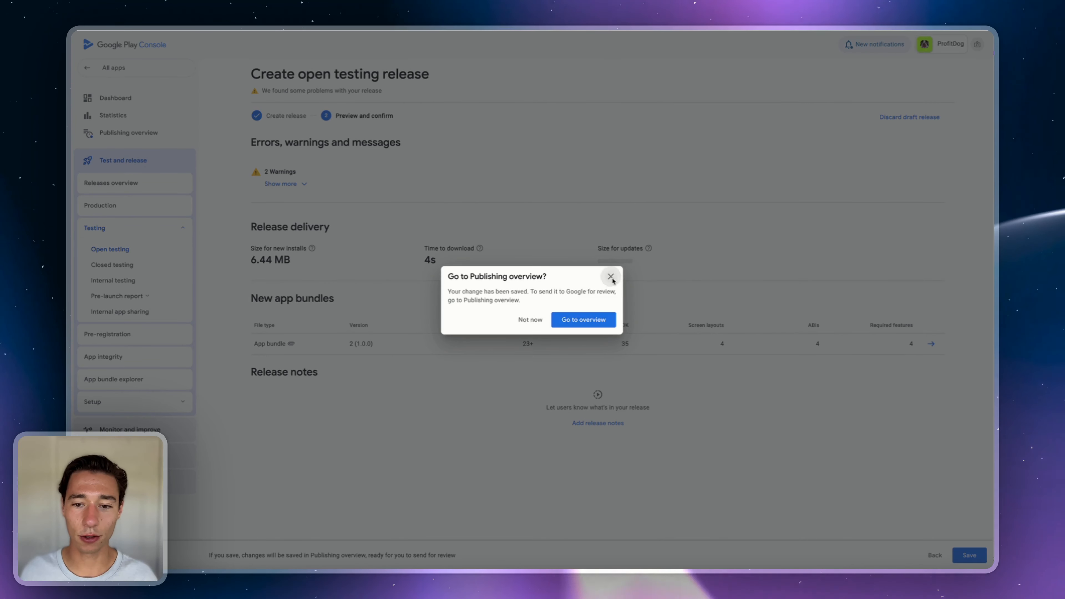
pyautogui.click(611, 277)
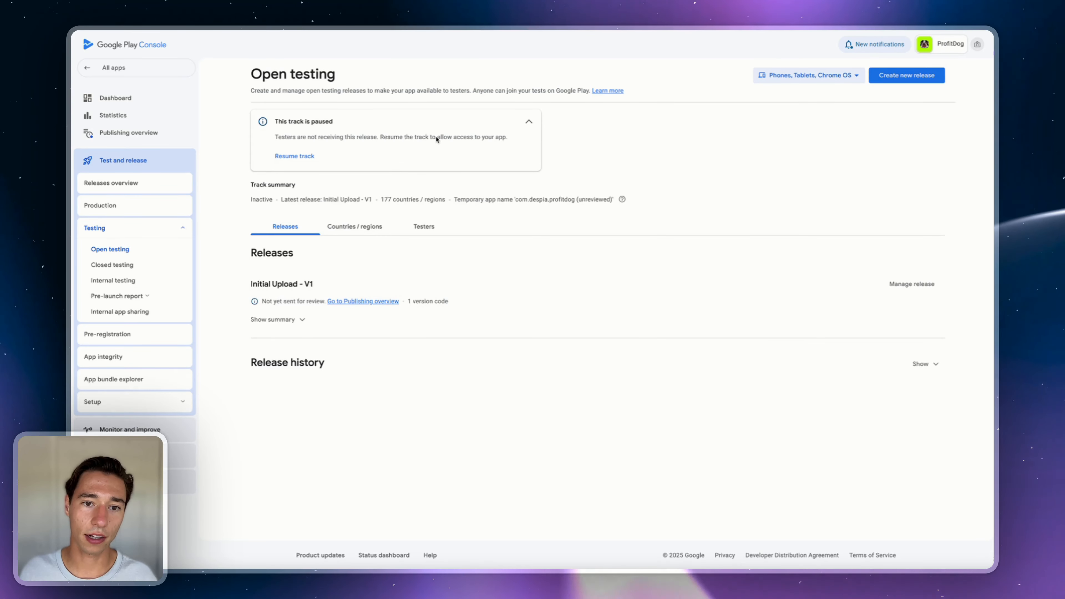
# - From the Publishing overview issue, declare that the app uses advertising ID and save
pyautogui.click(352, 302)
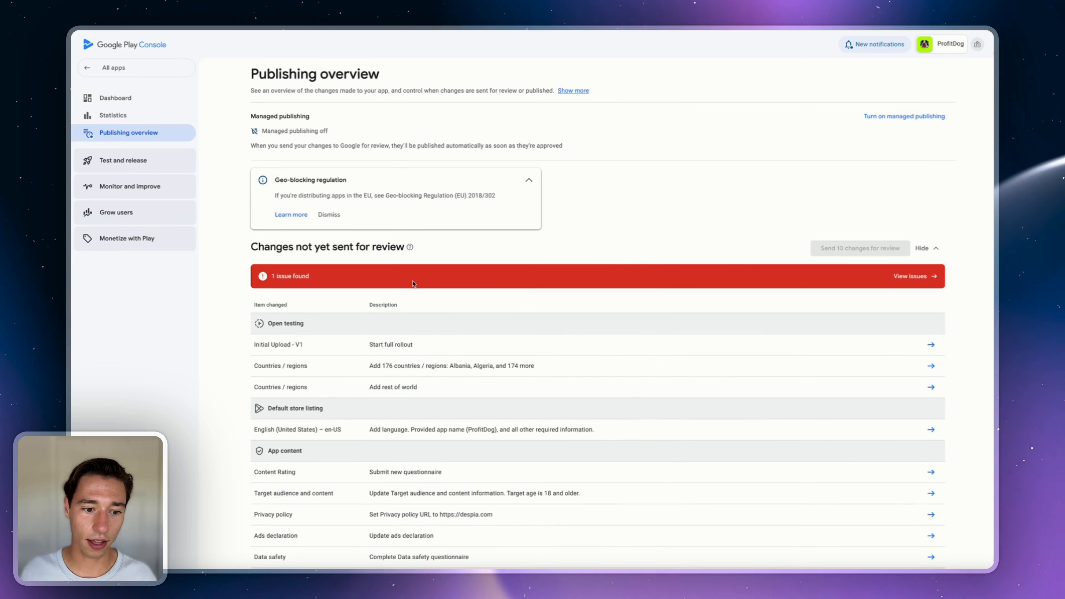
pyautogui.click(909, 277)
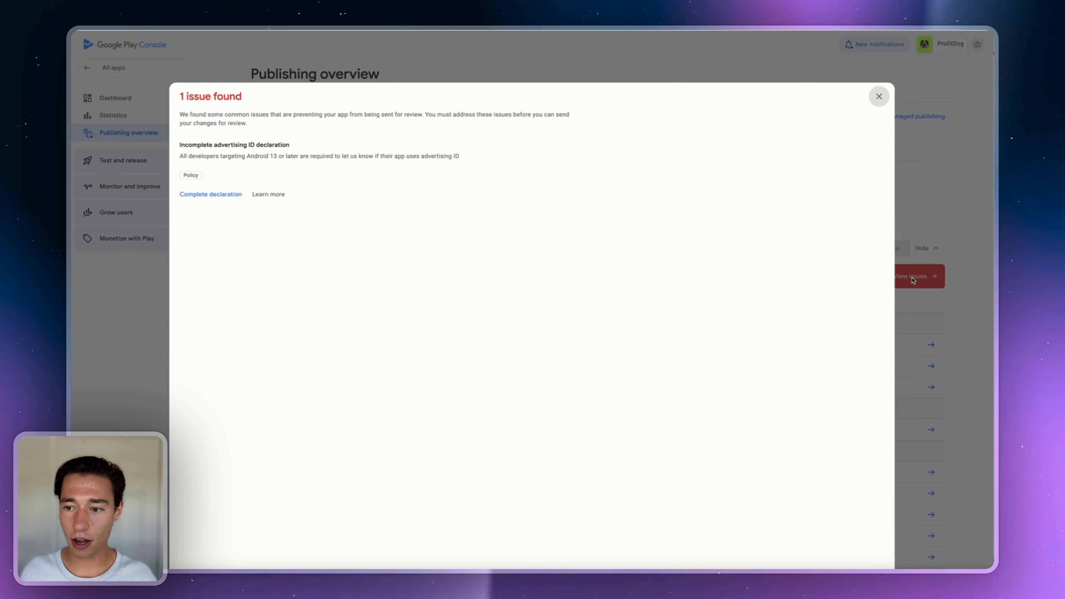
pyautogui.click(224, 199)
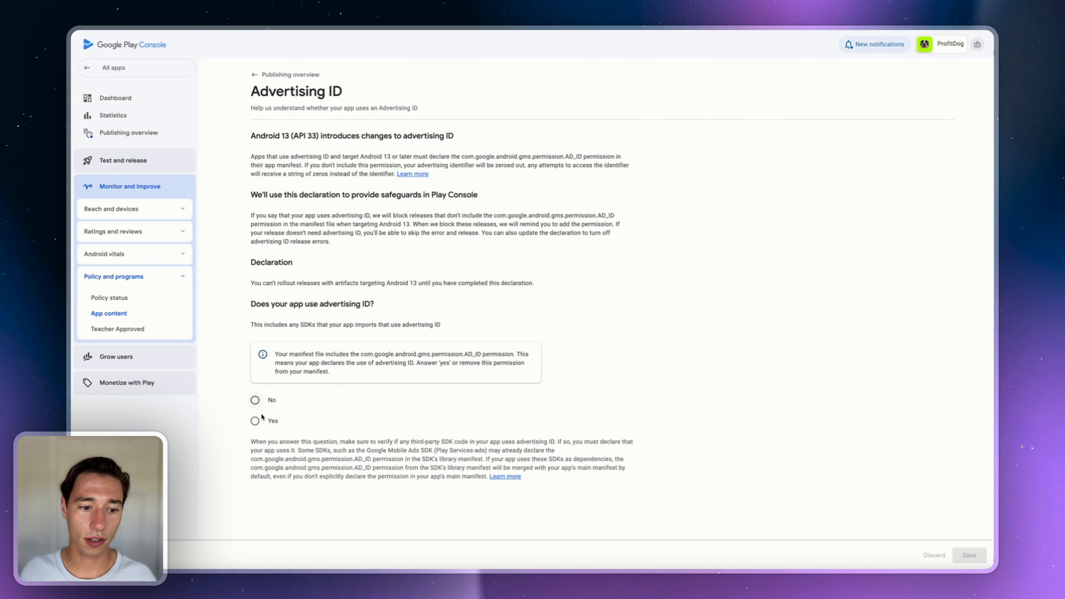
pyautogui.click(255, 421)
pyautogui.scroll(-5, 435, 425)
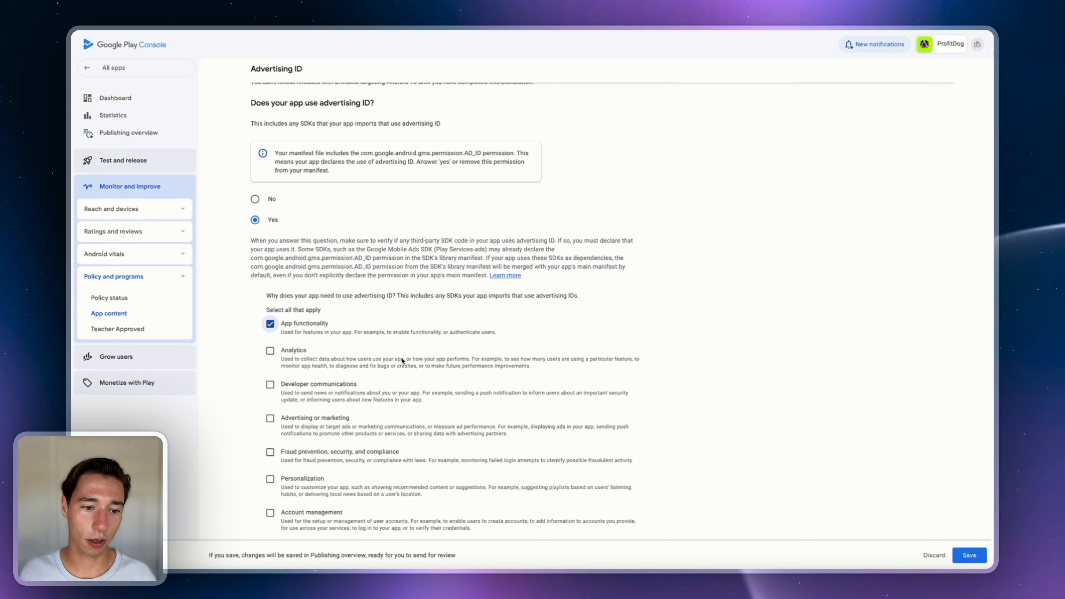
pyautogui.scroll(-3, 401, 361)
pyautogui.click(964, 555)
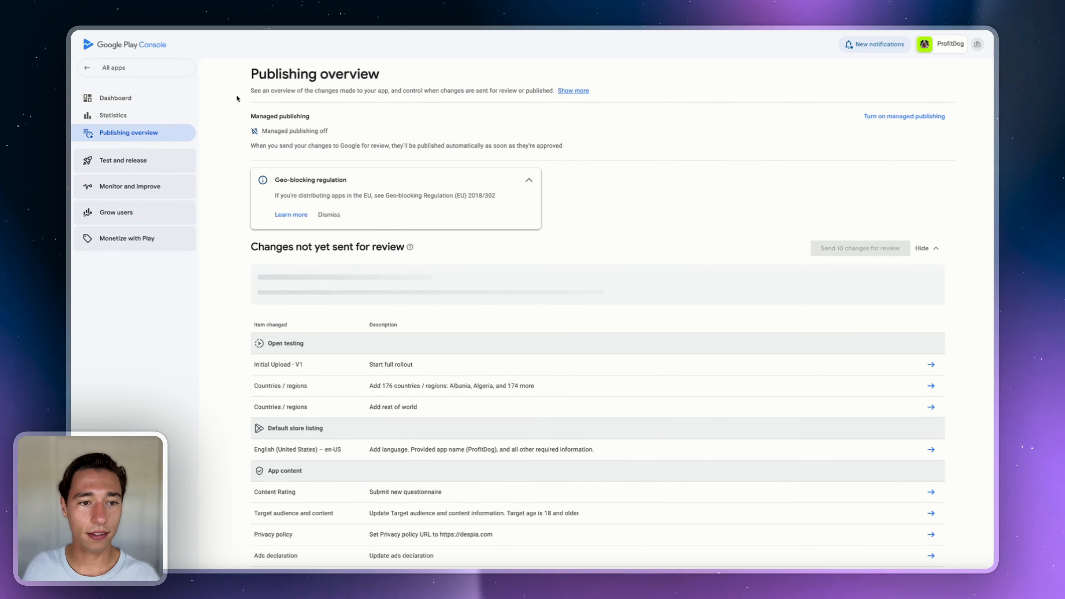
# - Review the closed testing and pre-registration task cards on ProfitDog's dashboard
pyautogui.click(114, 97)
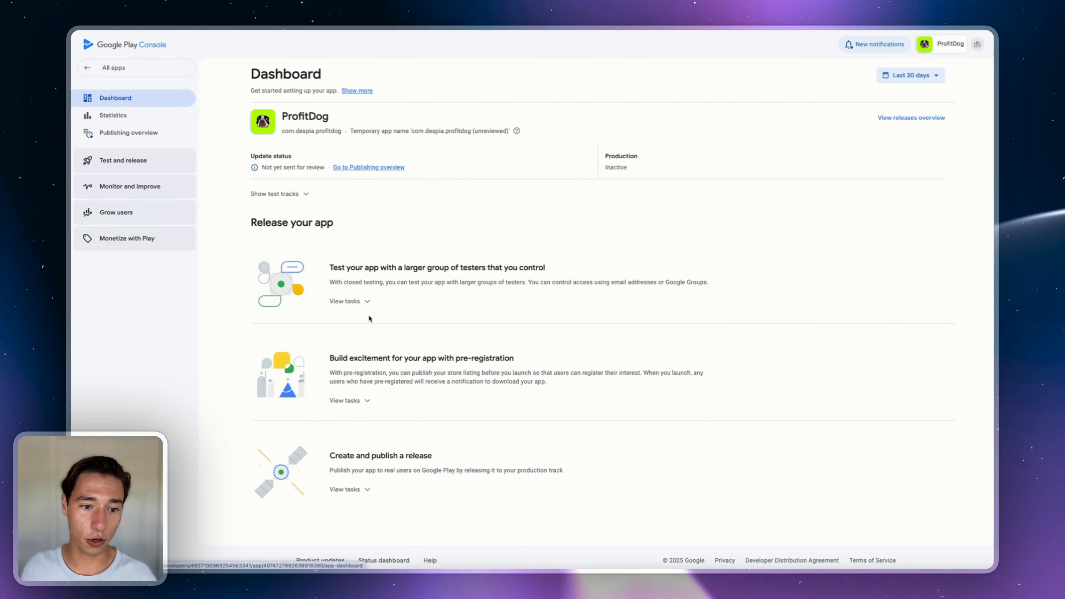
pyautogui.click(362, 302)
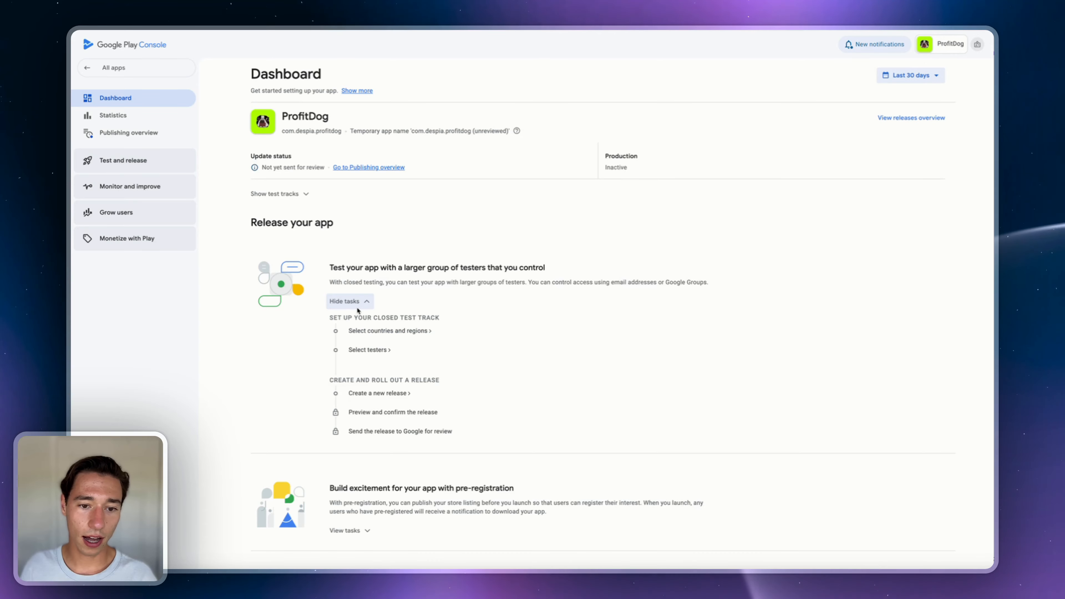
pyautogui.click(356, 305)
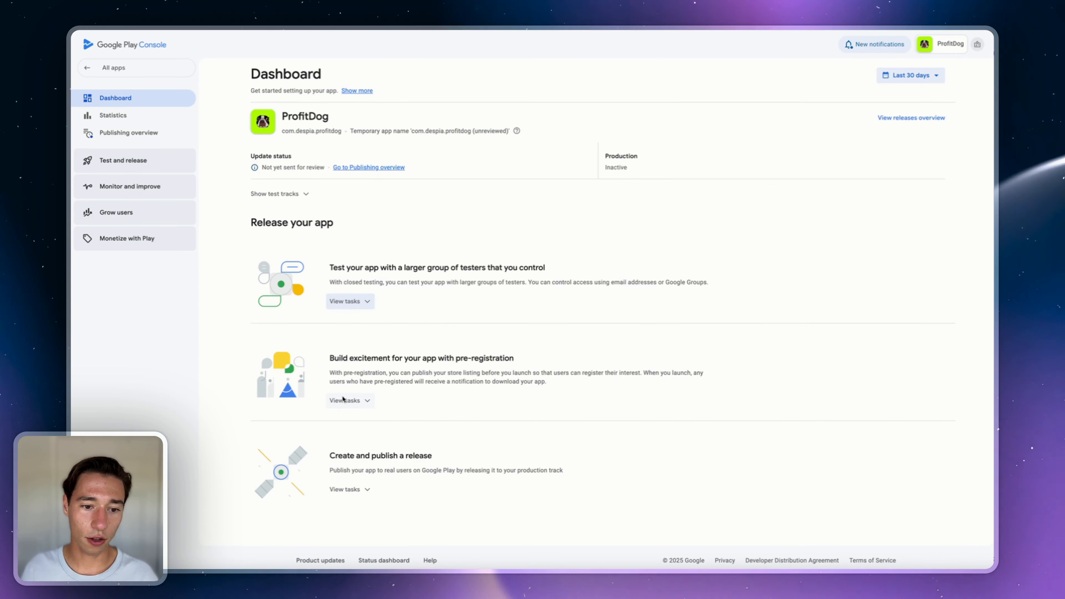
pyautogui.click(344, 400)
pyautogui.scroll(-2, 346, 400)
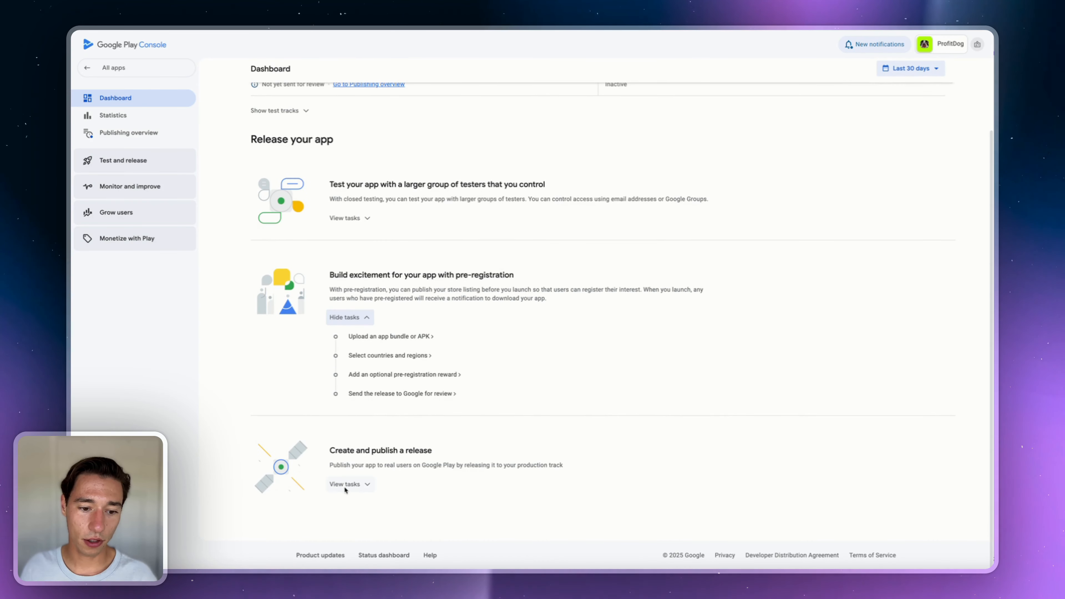
pyautogui.scroll(2, 344, 474)
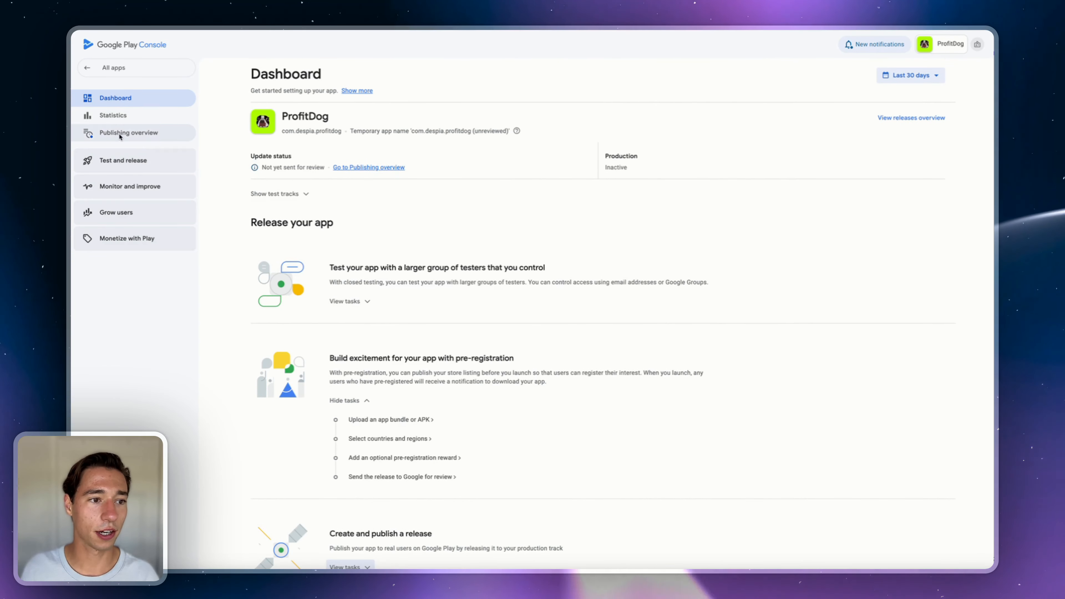
# - Navigate to the Open testing track with the paused Initial Upload - V1 release
pyautogui.click(122, 161)
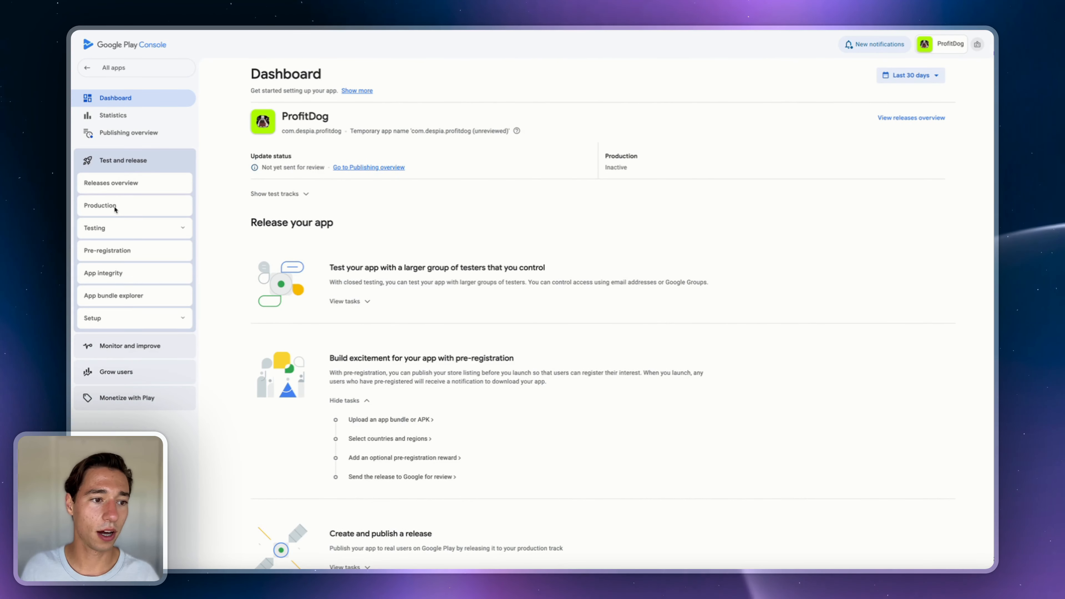
pyautogui.click(115, 210)
pyautogui.click(122, 227)
pyautogui.click(111, 251)
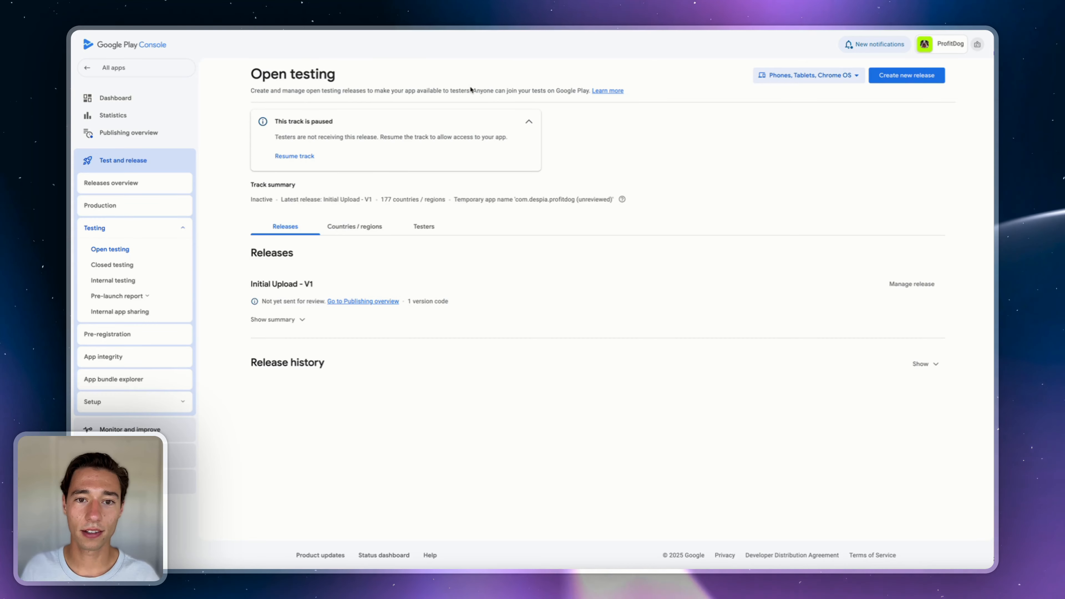
# - Open Manage release for Initial Upload - V1 and review its app bundle 2 (1.0.0), 6.44 MB
pyautogui.moveTo(470, 89); pyautogui.dragTo(566, 94)
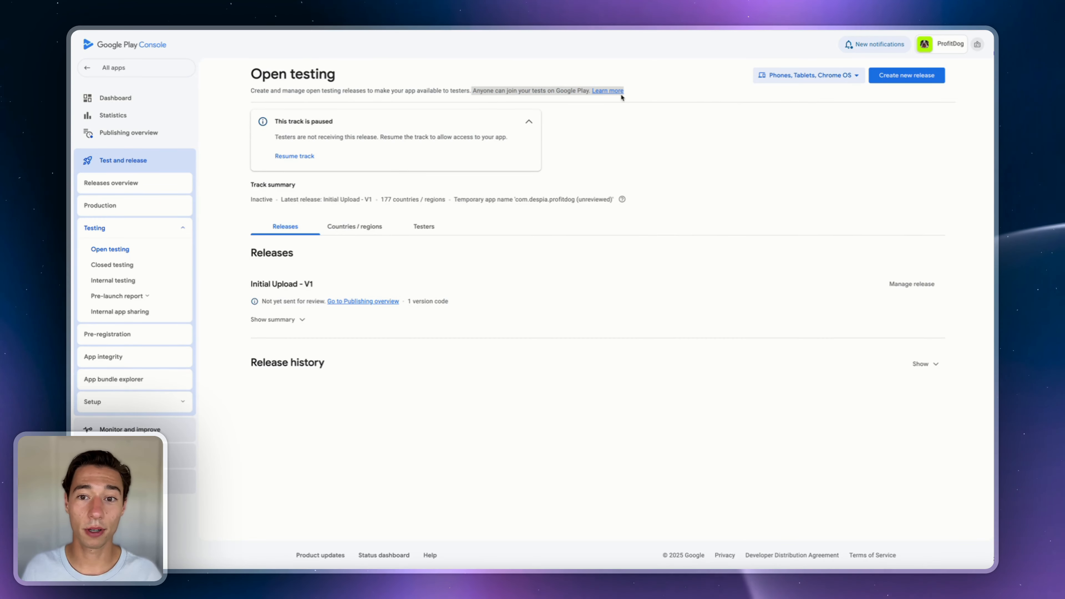
pyautogui.click(912, 285)
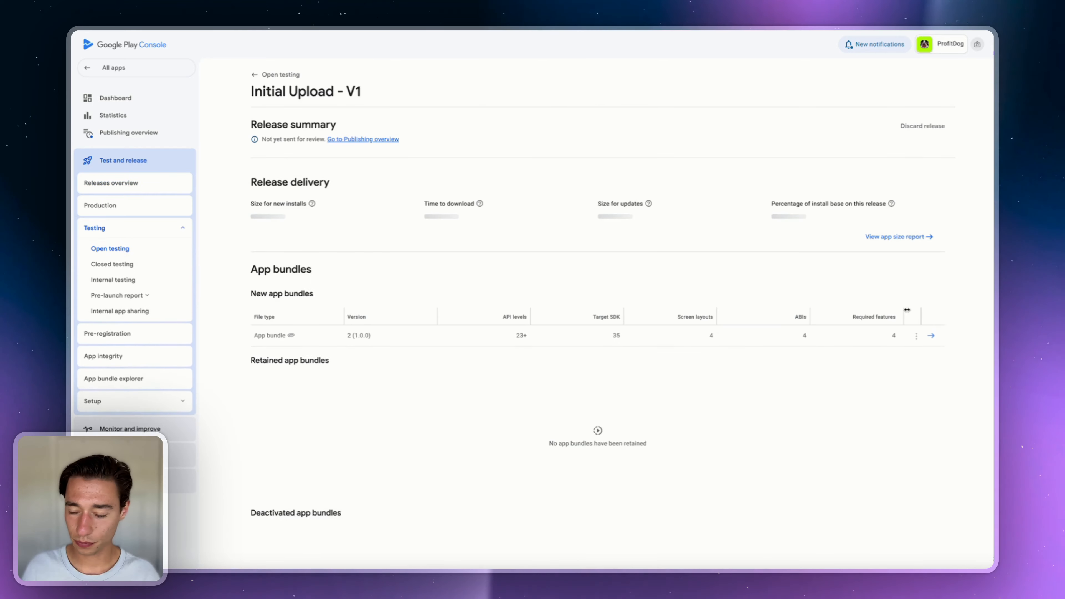
pyautogui.scroll(-5, 932, 289)
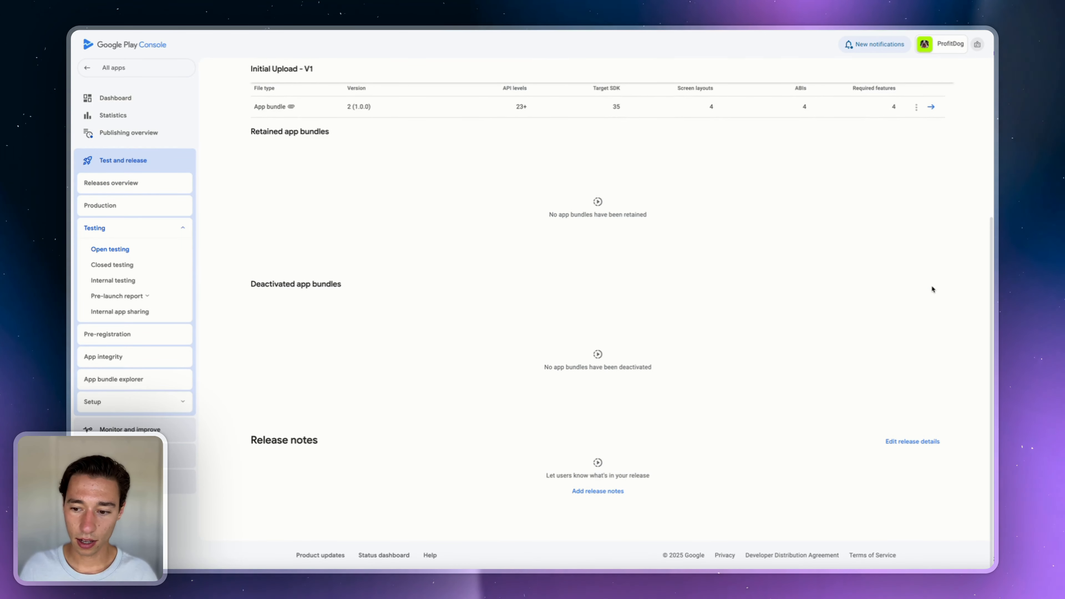
pyautogui.scroll(5, 932, 289)
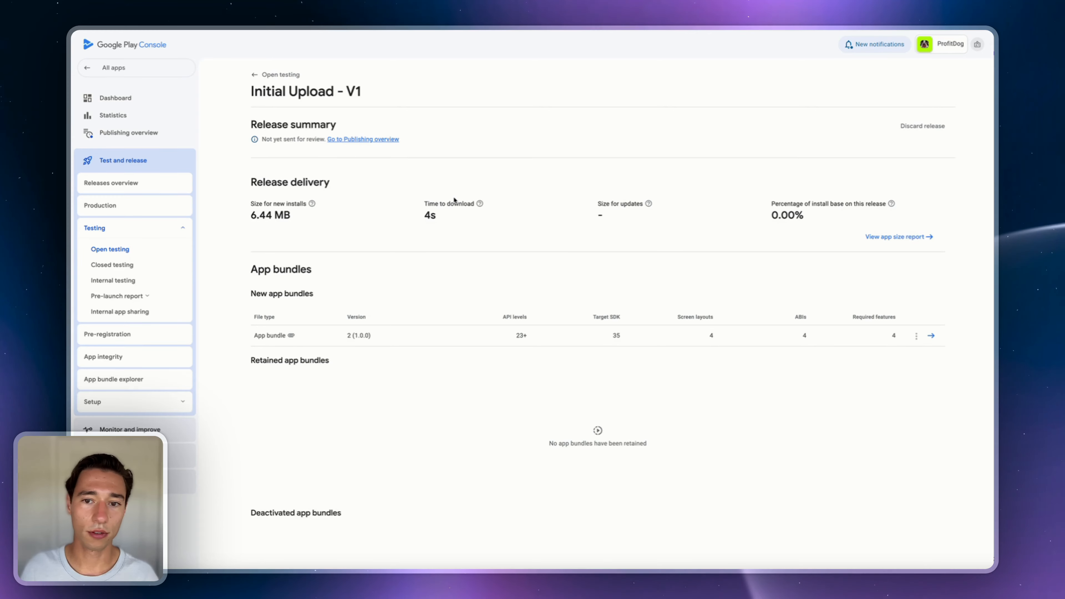
# - Send the 10 pending changes for review from Publishing overview and dismiss the Geo-blocking notice
pyautogui.click(376, 139)
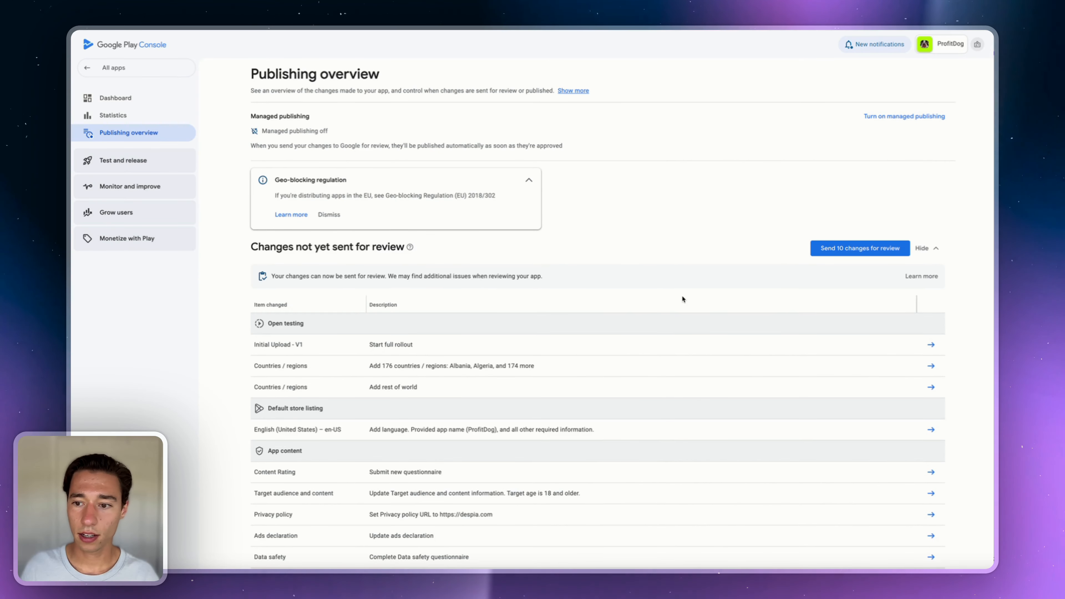
pyautogui.click(840, 251)
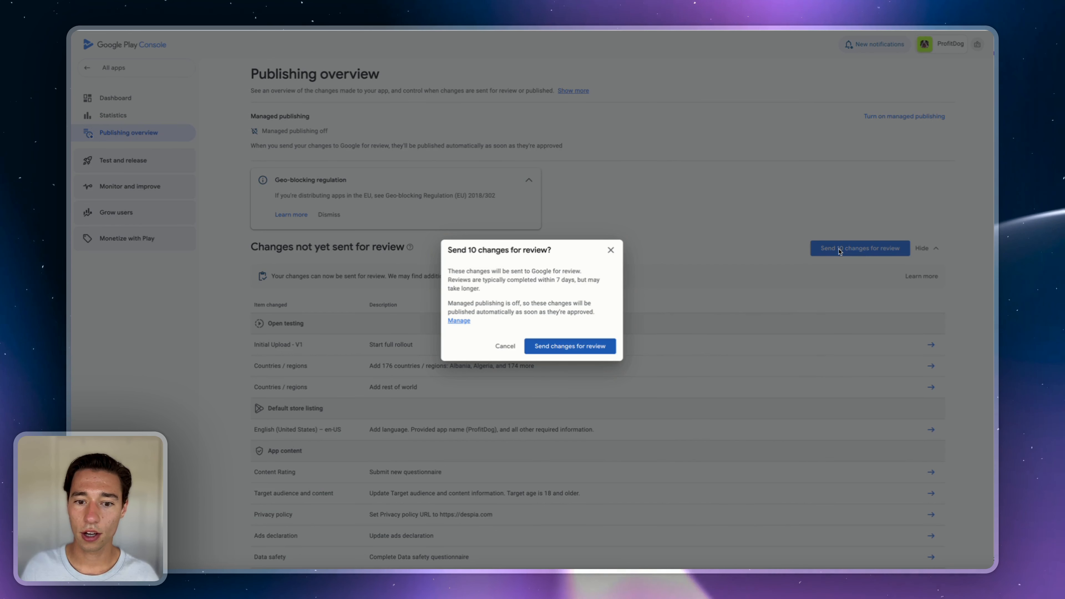
pyautogui.click(580, 351)
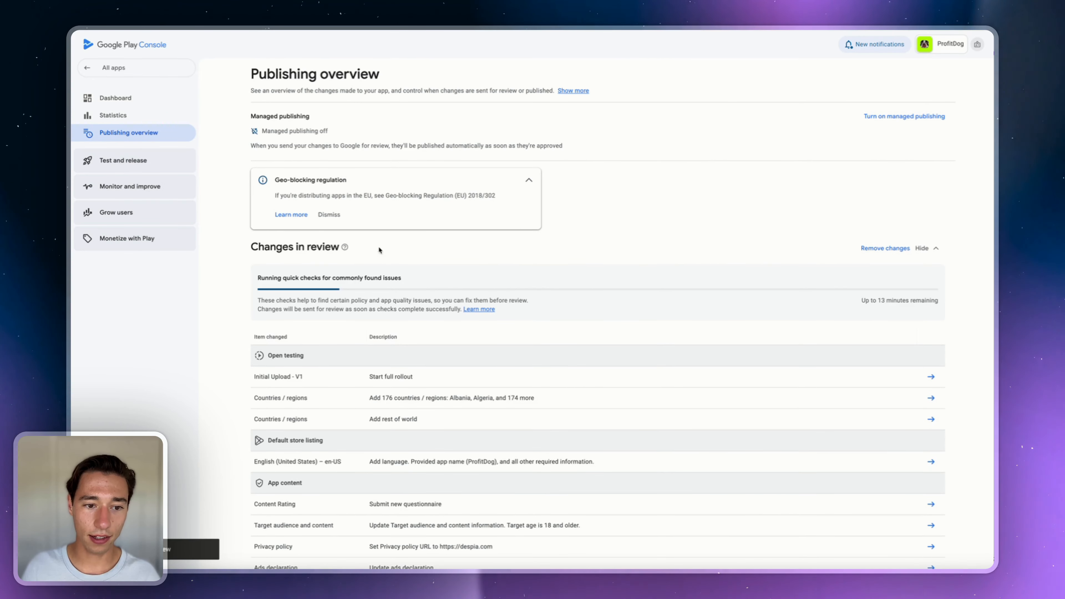
pyautogui.click(329, 215)
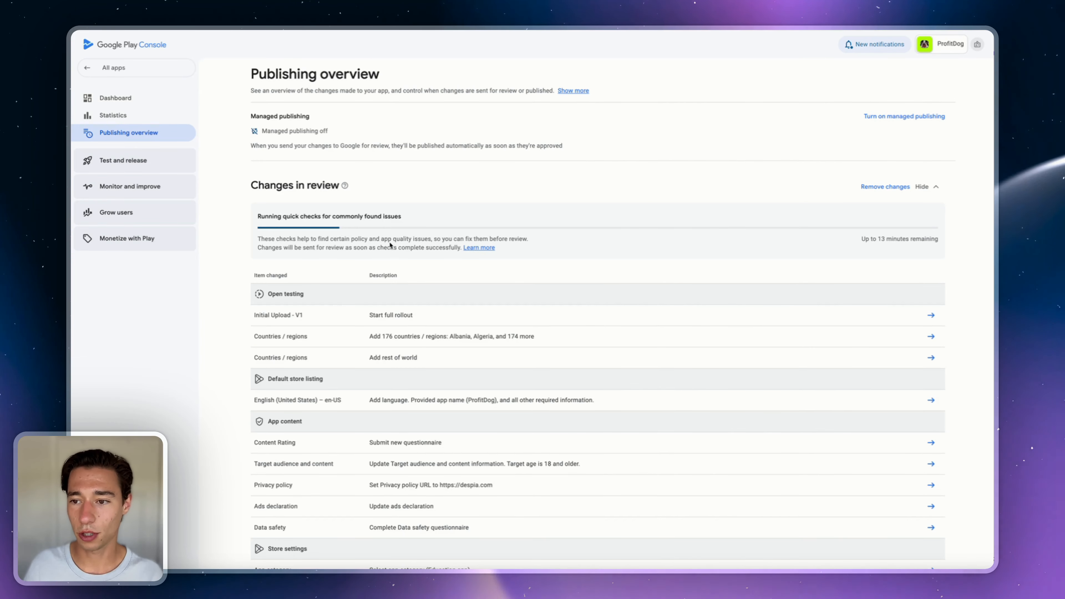
pyautogui.scroll(-5, 539, 273)
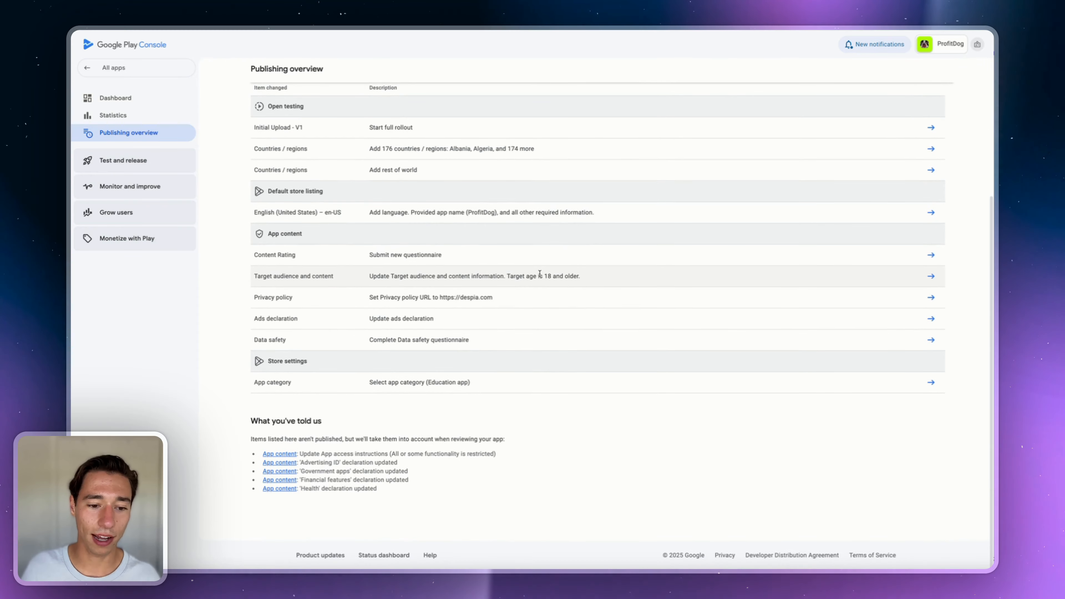
pyautogui.scroll(4, 520, 306)
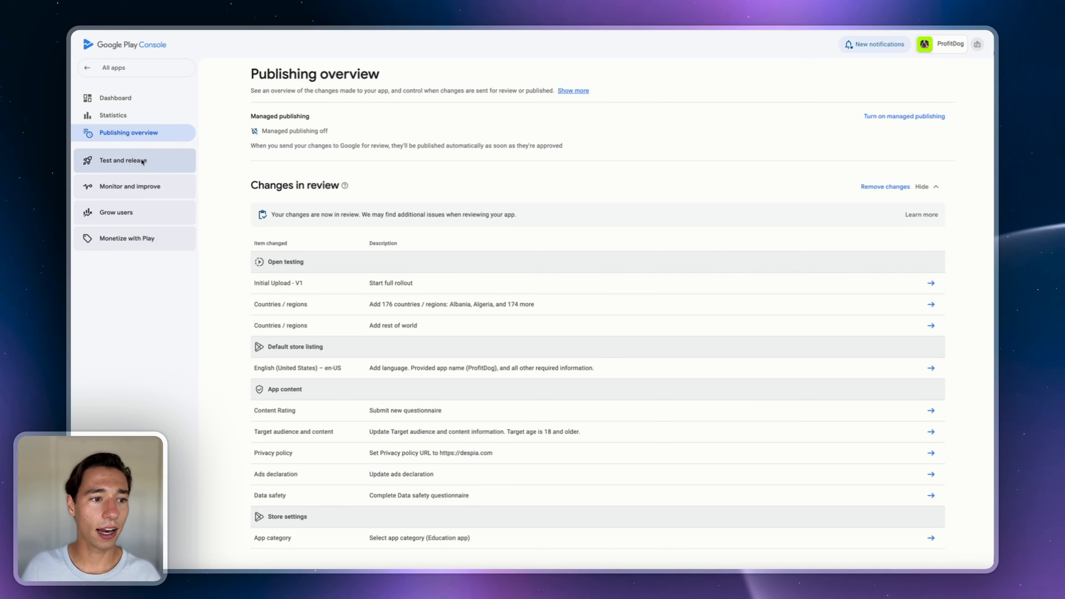
pyautogui.click(126, 161)
pyautogui.click(107, 227)
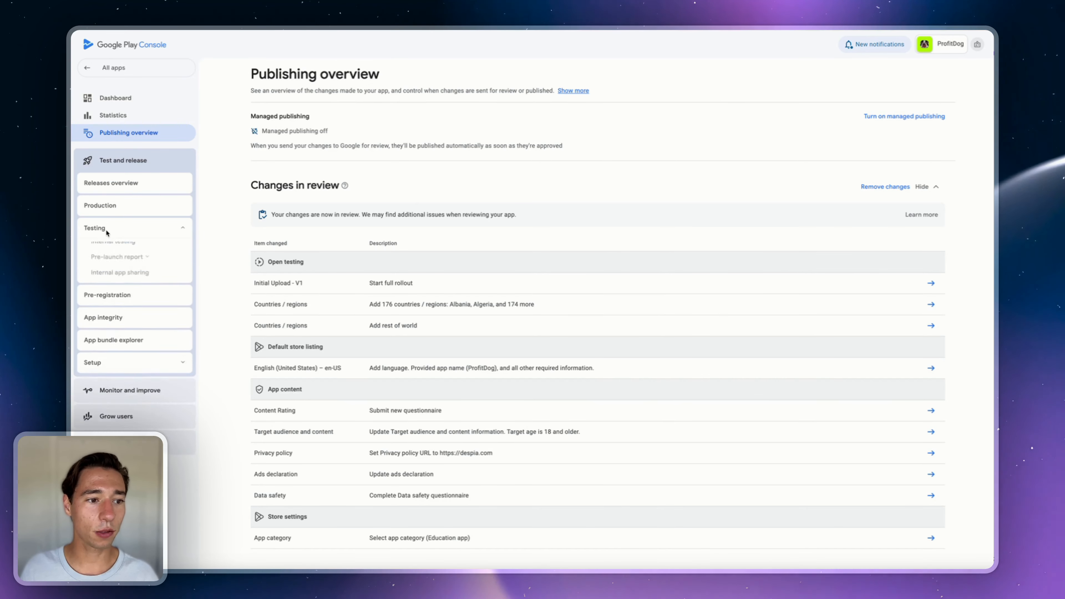
# - Show the Open testing track's Testers tab with unlimited testers and the join links
pyautogui.click(108, 250)
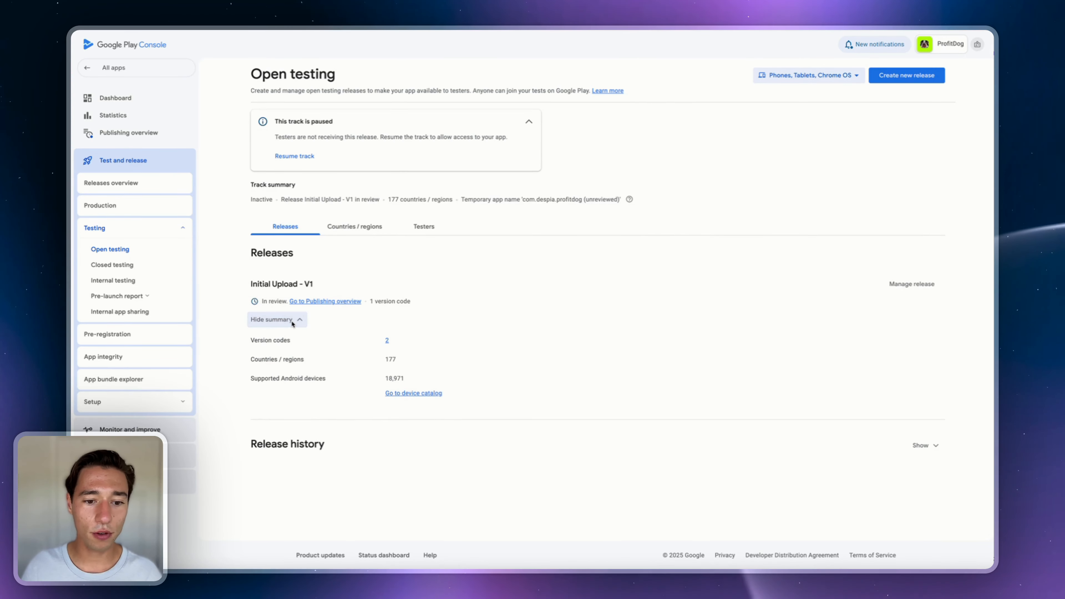
pyautogui.click(424, 226)
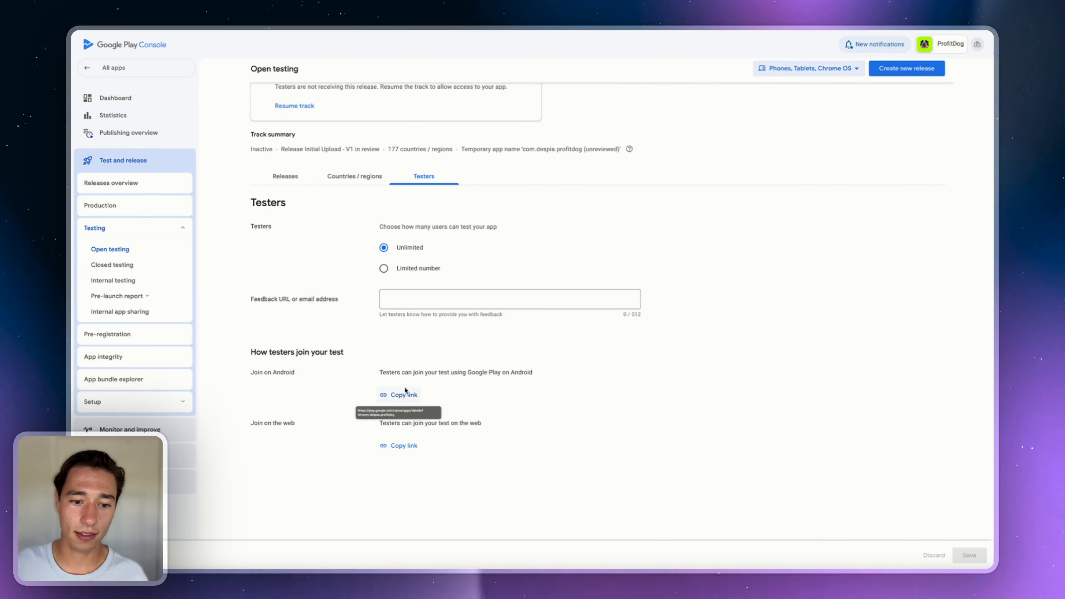
pyautogui.click(387, 394)
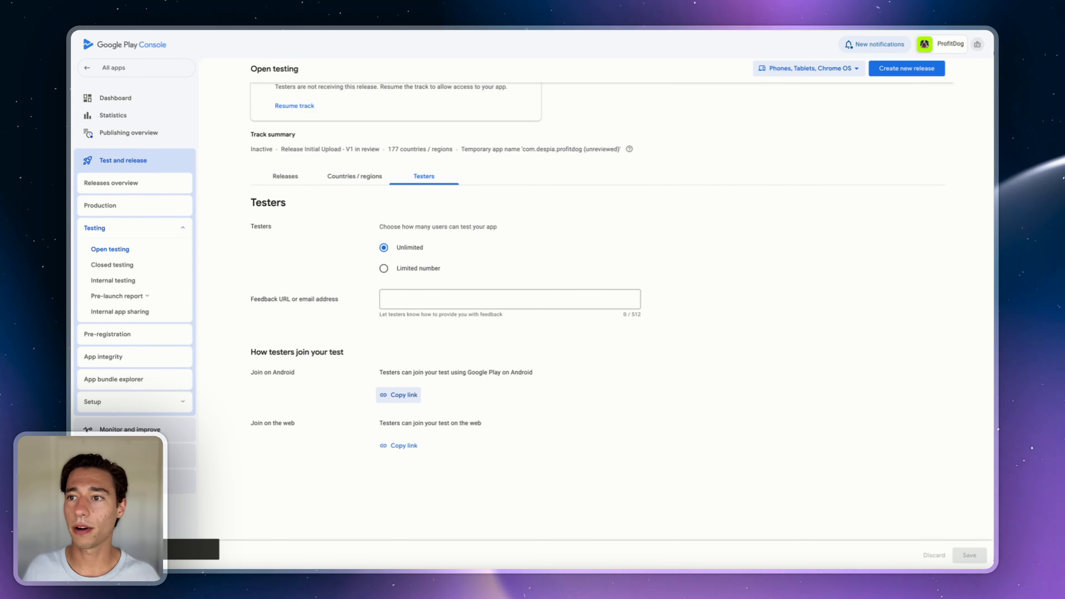
pyautogui.press('super+t')
pyautogui.write('https://play.google.com/store/apps/details?id=com.despia.profitdog')
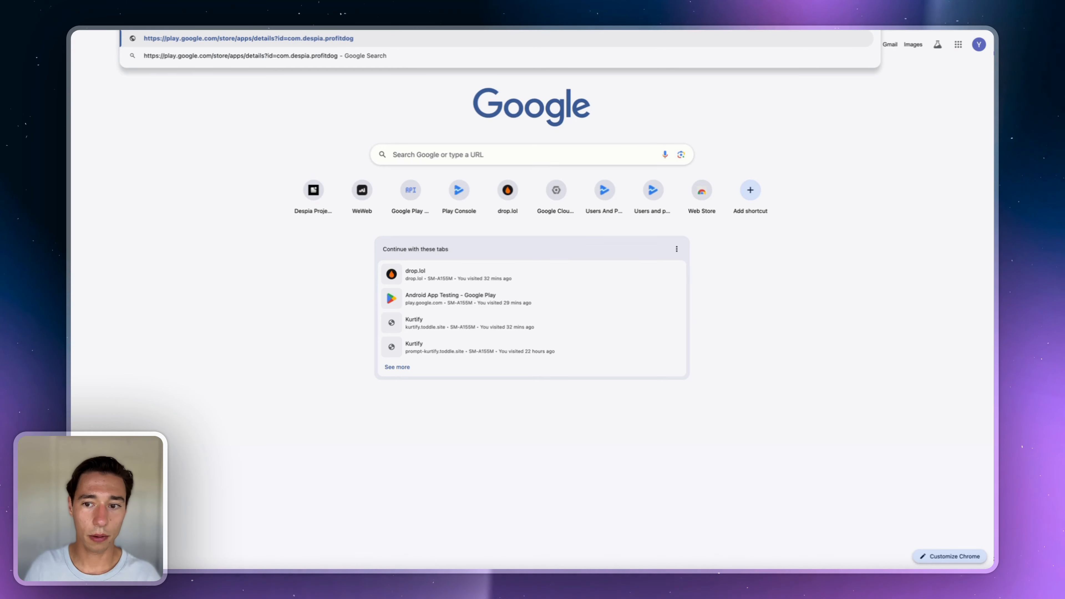
pyautogui.press('Return')
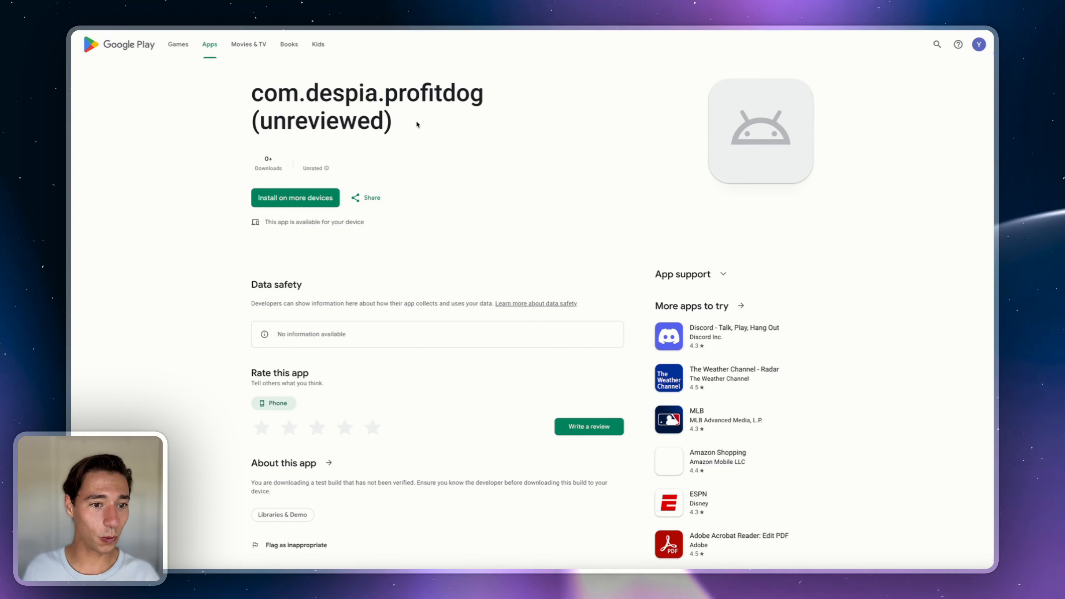
pyautogui.click(310, 204)
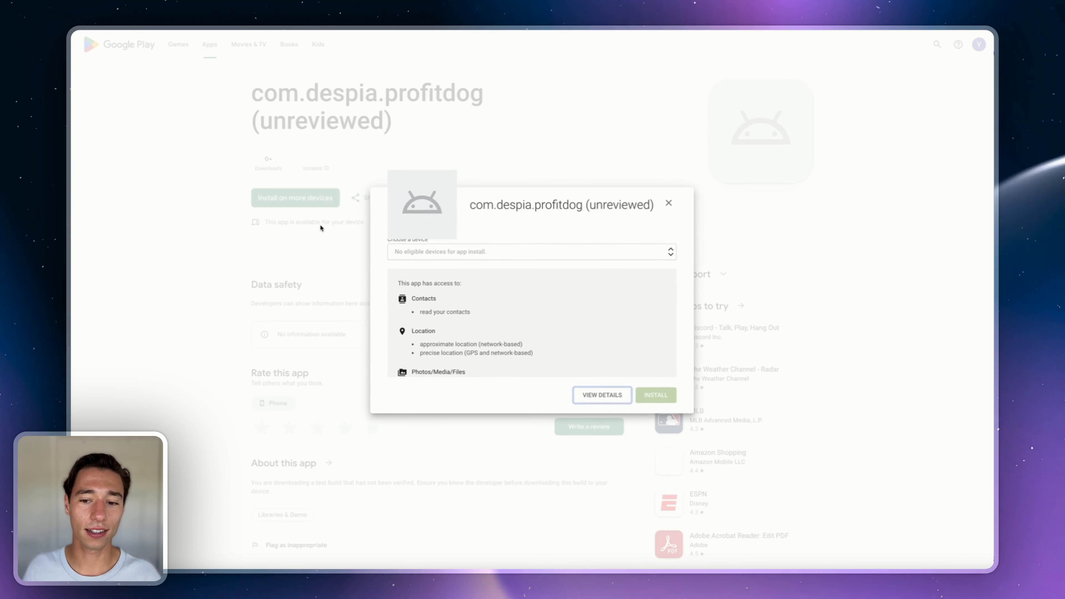
pyautogui.scroll(-5, 482, 302)
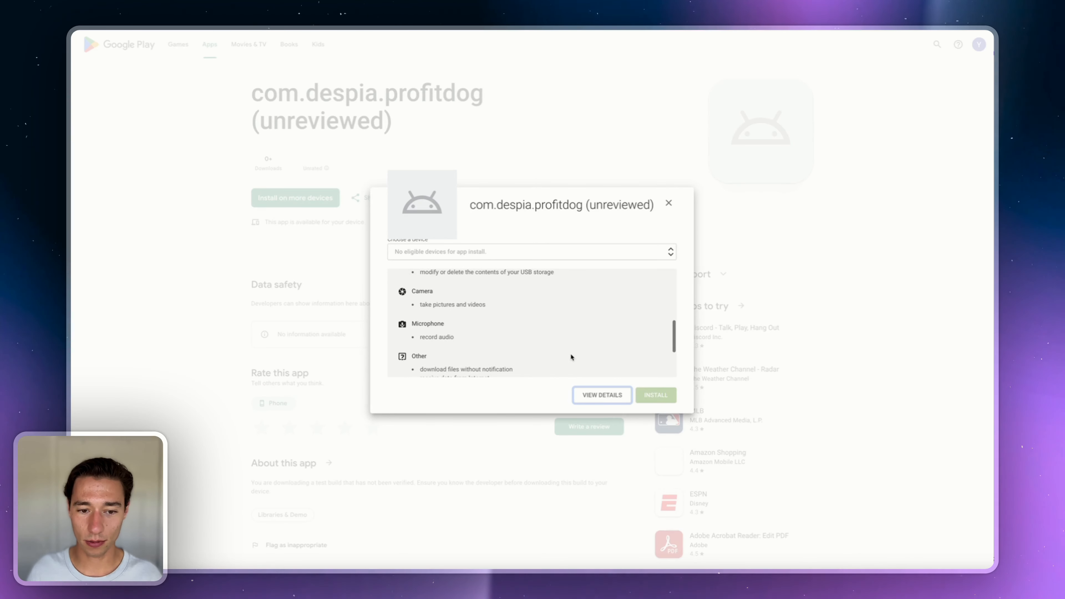
pyautogui.scroll(-3, 571, 356)
pyautogui.click(482, 252)
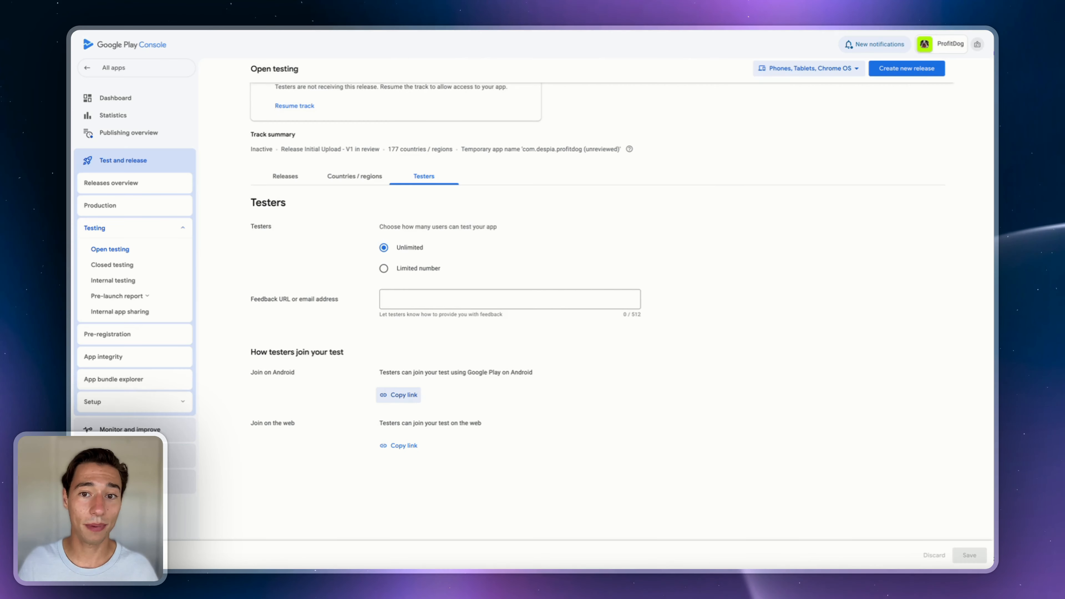
# - Reopen Initial Upload - V1's release details, now in review with app bundle 2 (1.0.0)
pyautogui.scroll(2, 463, 336)
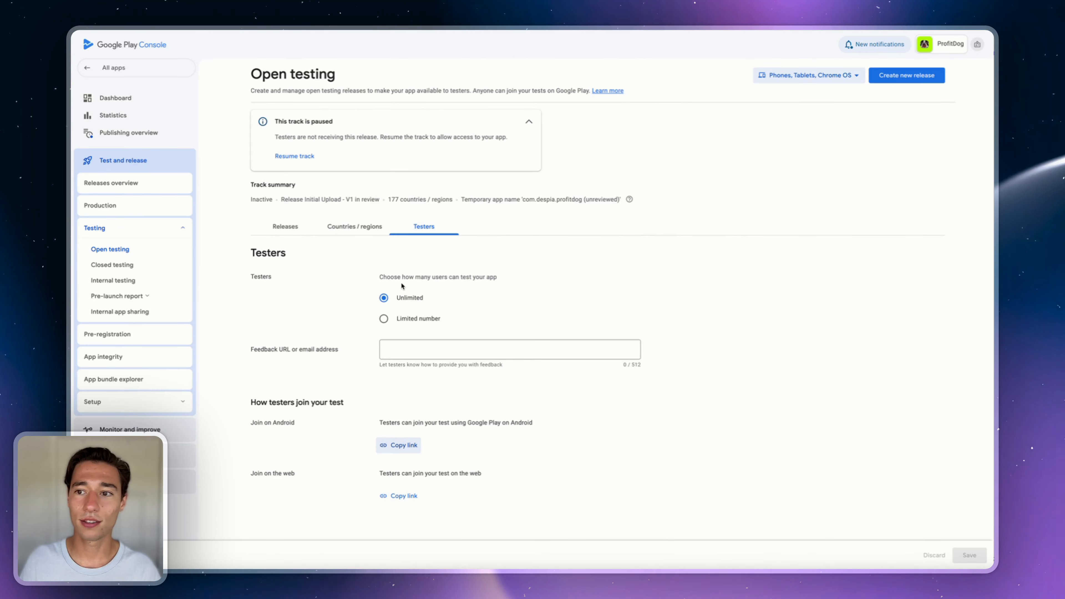
pyautogui.click(109, 251)
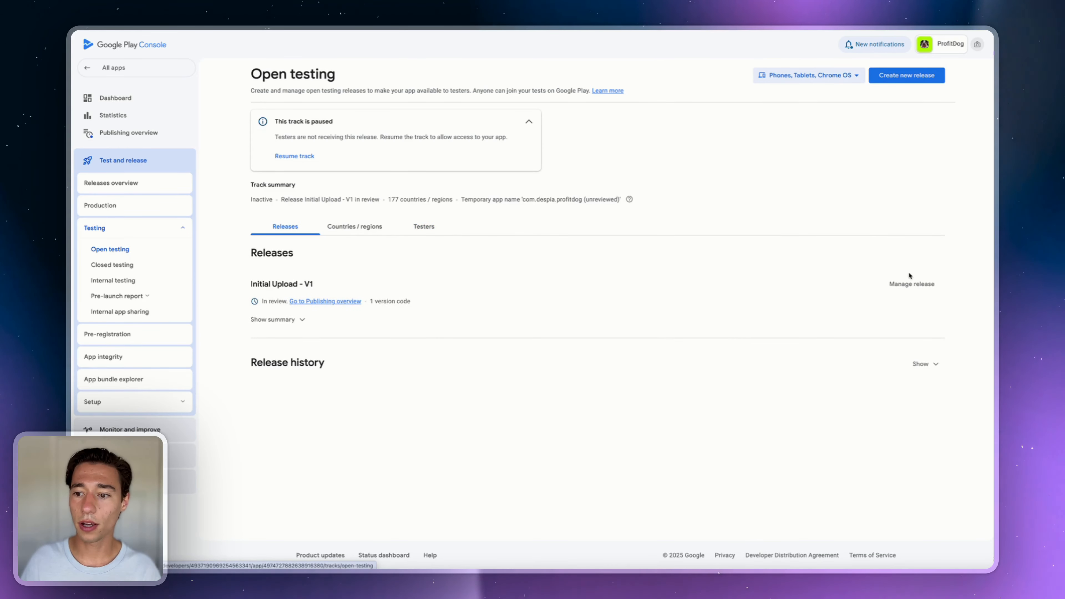
pyautogui.click(912, 284)
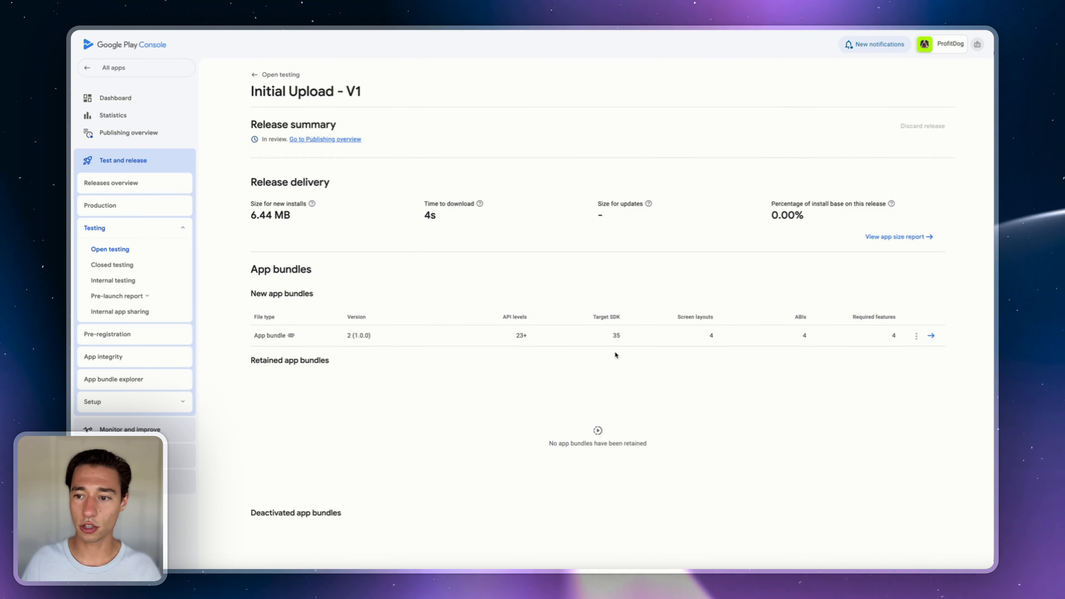
pyautogui.scroll(-5, 376, 336)
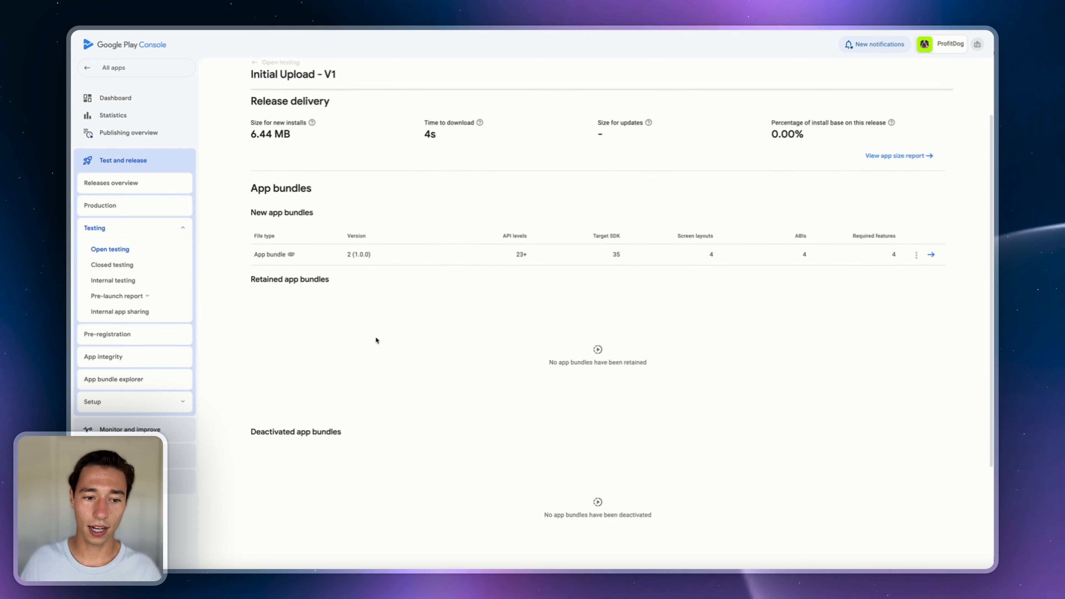
pyautogui.scroll(5, 376, 339)
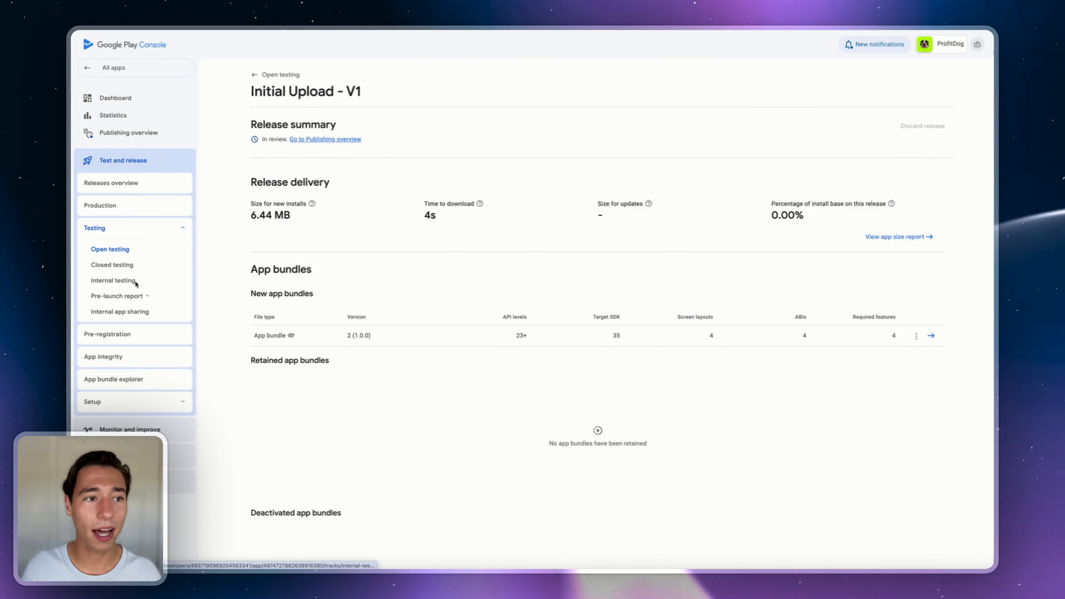
# - Open the service account's details in Users and permissions, select its address, and go to Despia Studio
pyautogui.click(90, 72)
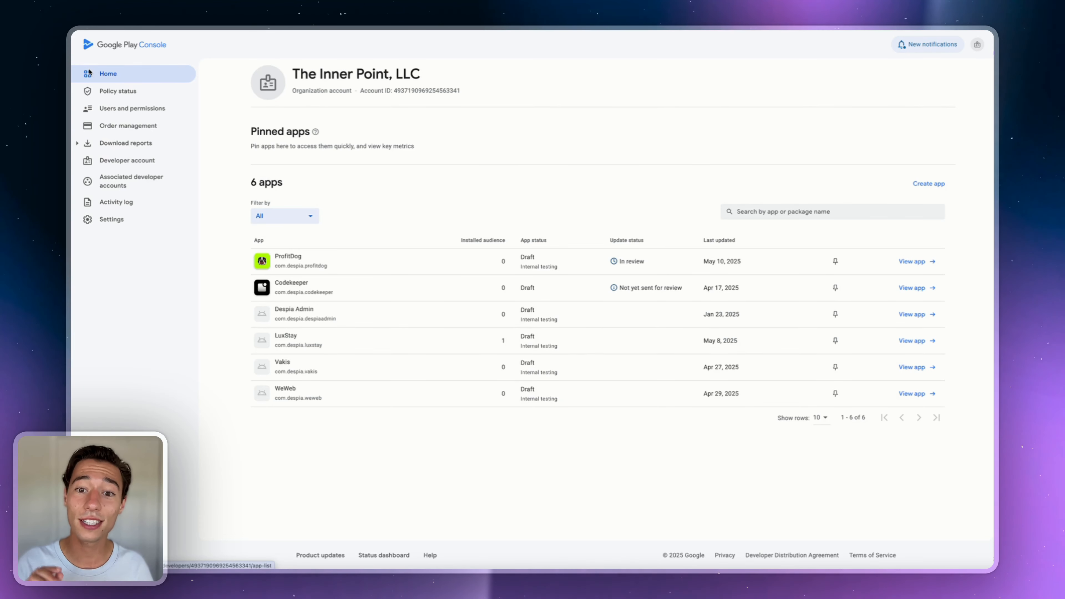
pyautogui.click(134, 109)
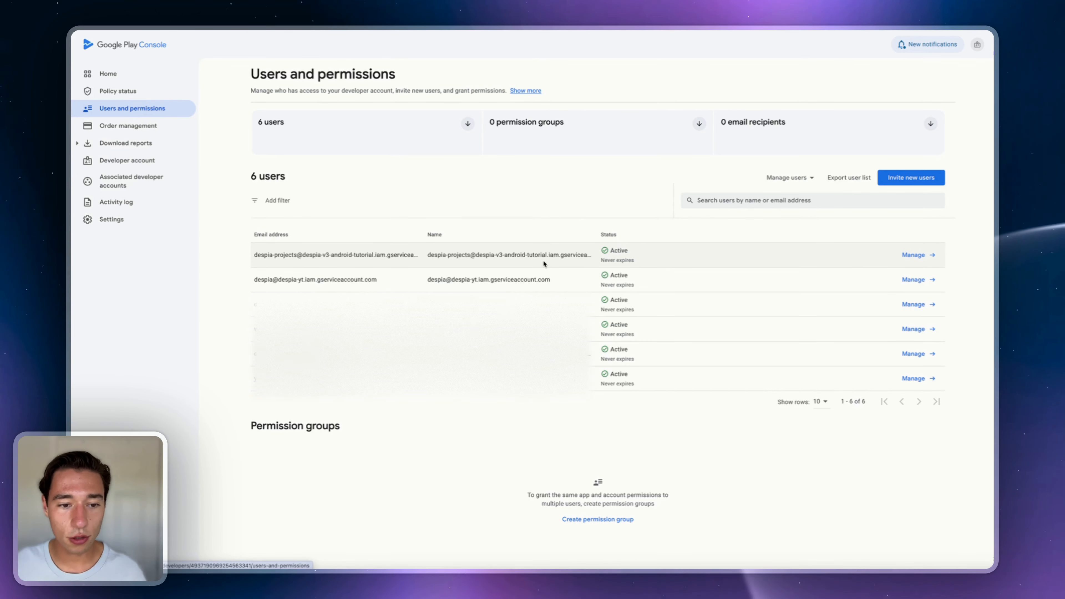
pyautogui.click(911, 255)
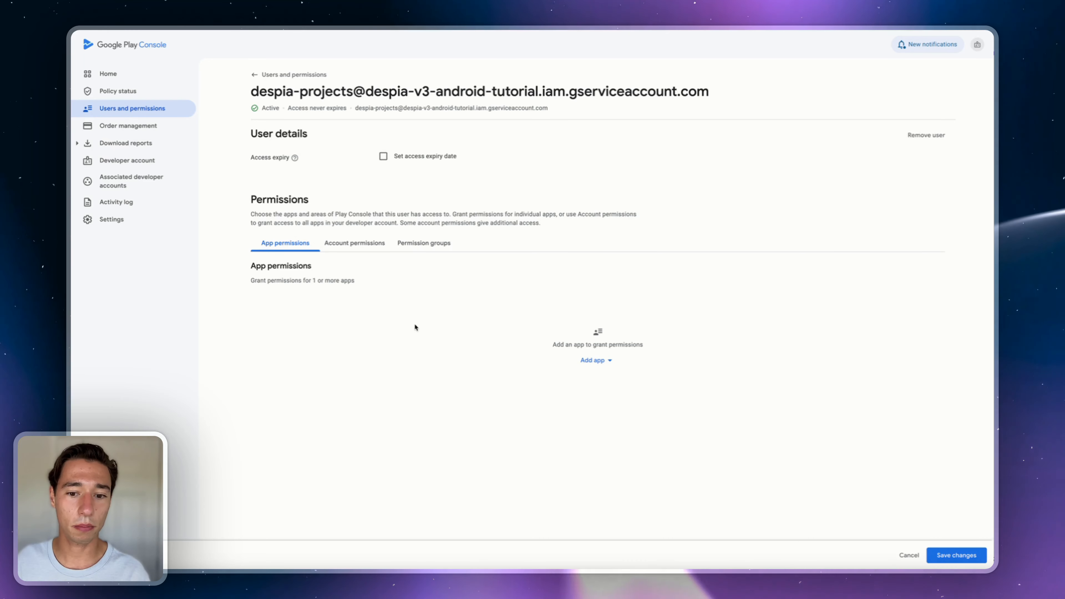
pyautogui.tripleClick(369, 92)
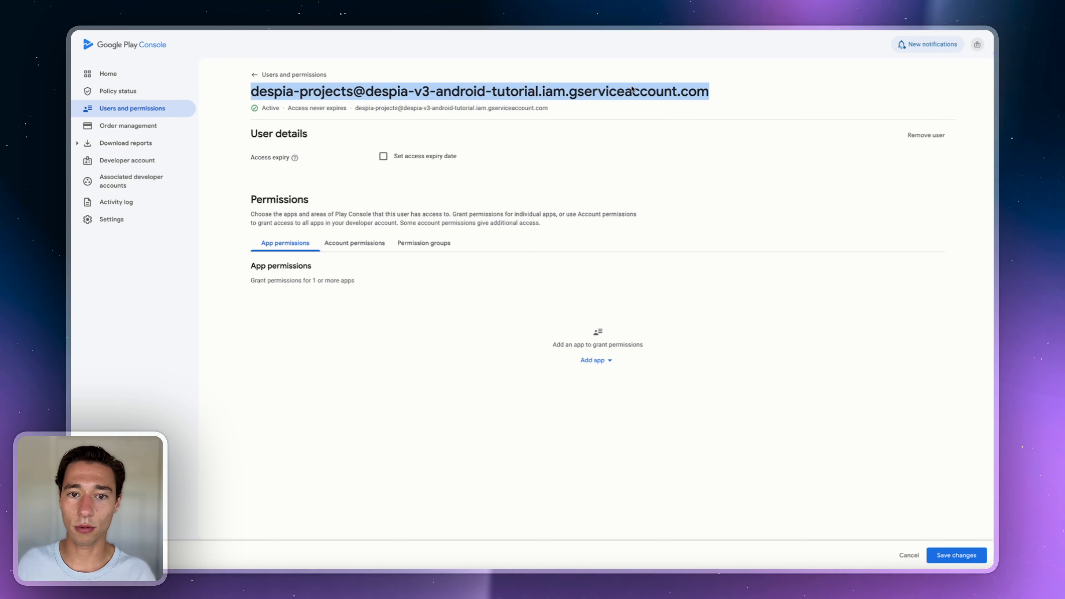
pyautogui.click(555, 95)
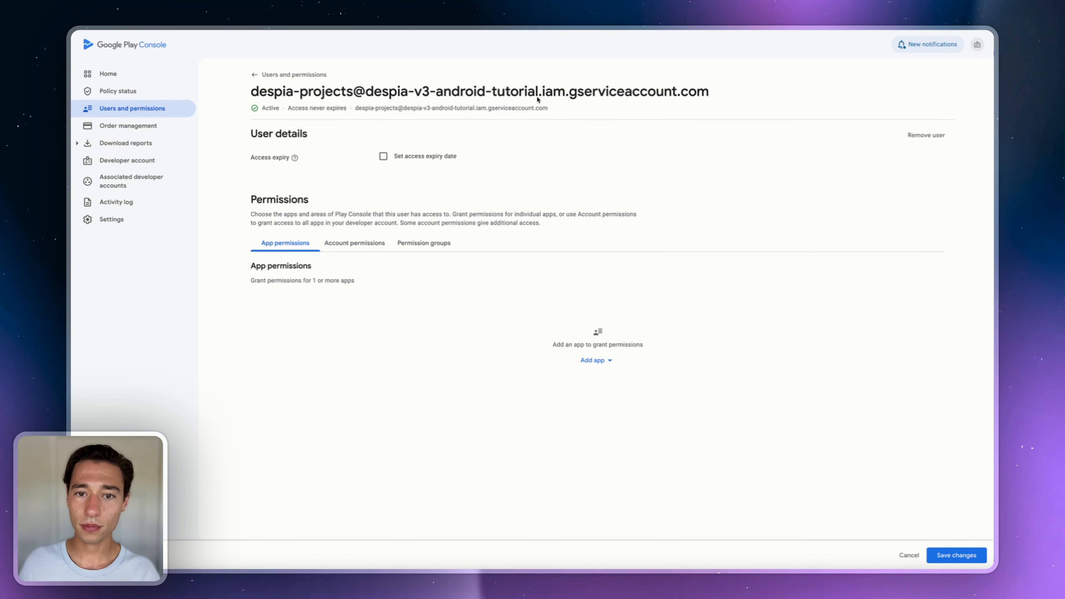
pyautogui.moveTo(366, 91); pyautogui.dragTo(538, 100)
pyautogui.hotkey('ctrl', 'Tab')
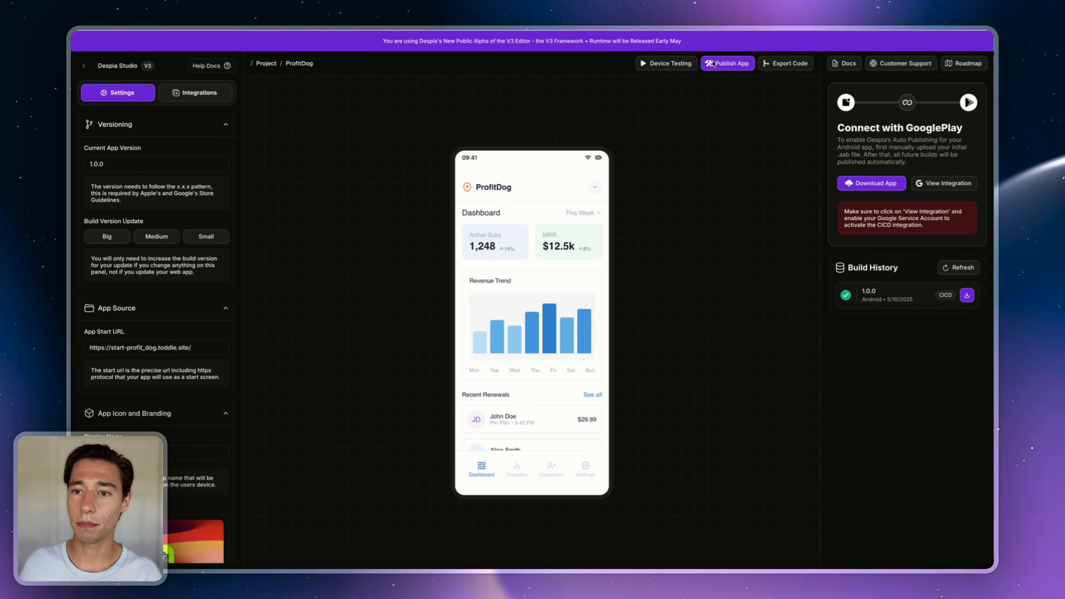
# - Show Despia's One-Click Deployment panel, then return to the service account's Play Console permissions
pyautogui.click(725, 65)
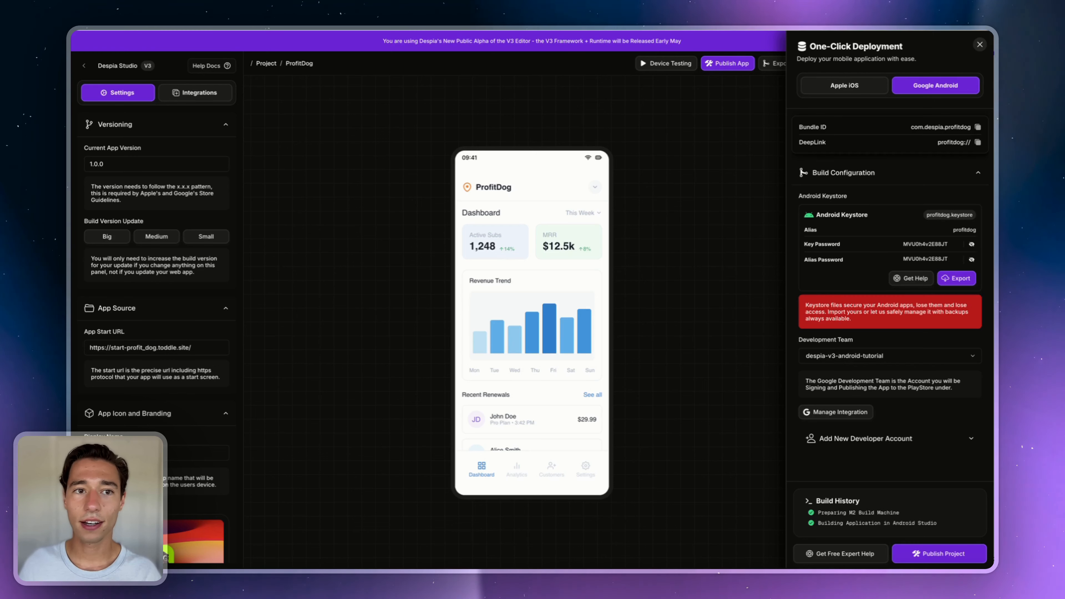
pyautogui.hotkey('ctrl', 'Tab')
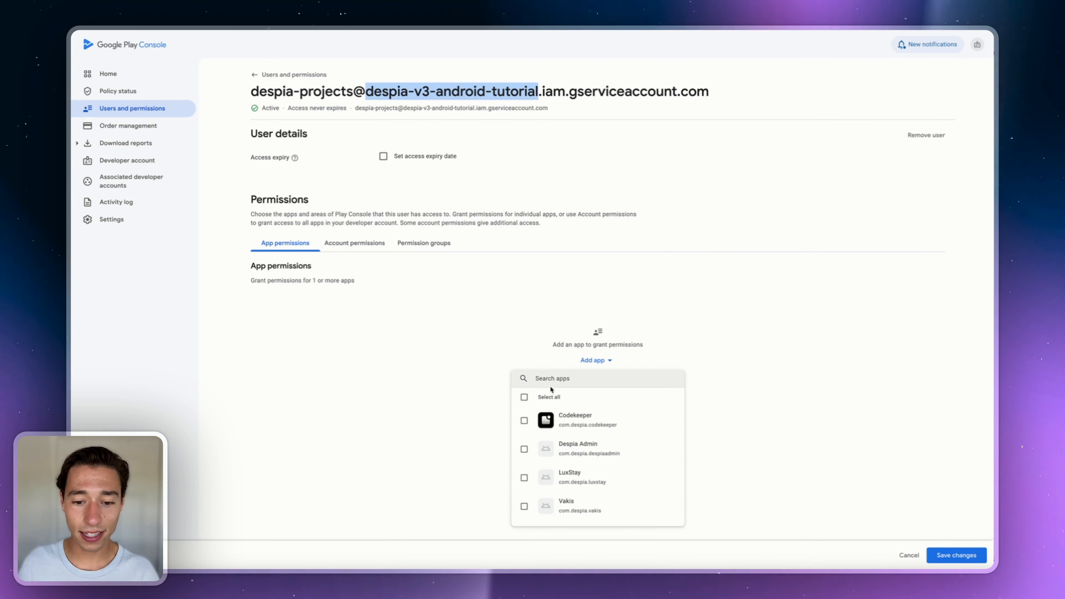
# - Grant the service account the five selected apps and save the updated permissions
pyautogui.scroll(-1, 540, 441)
pyautogui.scroll(1, 540, 441)
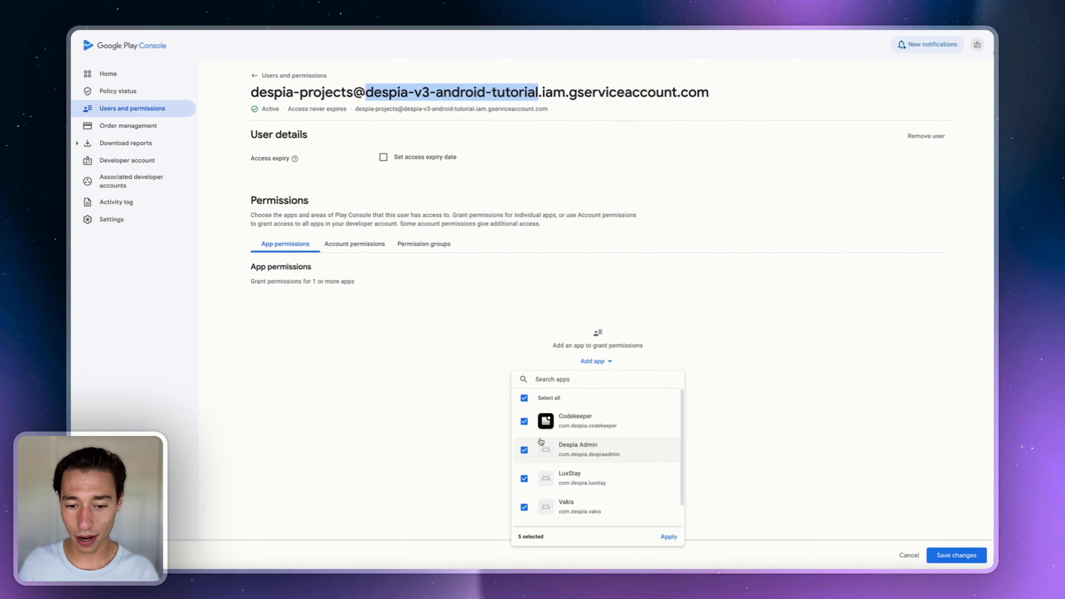
pyautogui.scroll(-1, 541, 441)
pyautogui.scroll(1, 541, 442)
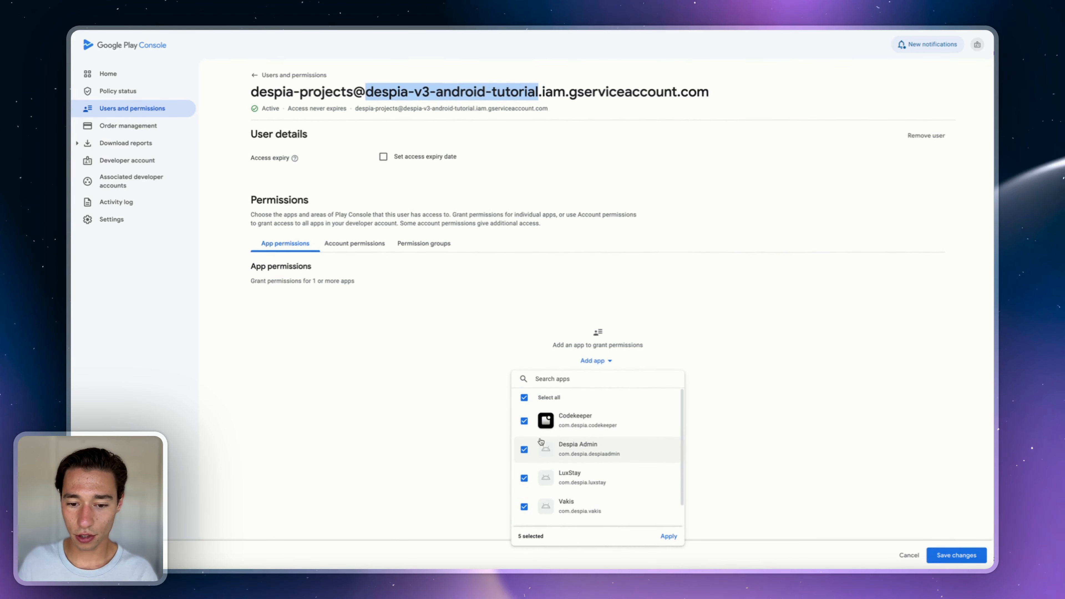
pyautogui.click(668, 537)
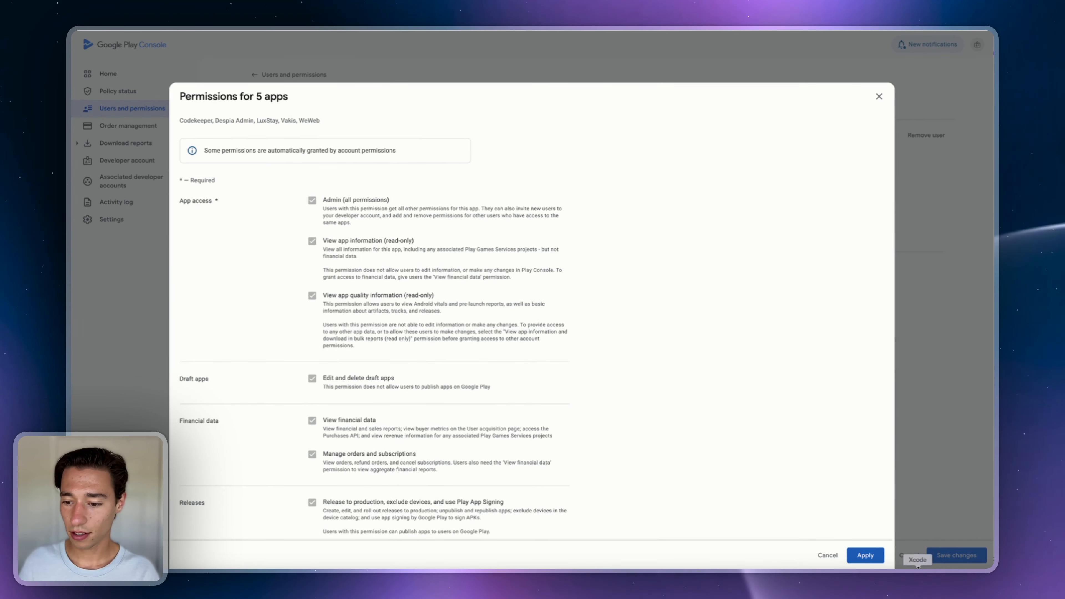
pyautogui.click(860, 553)
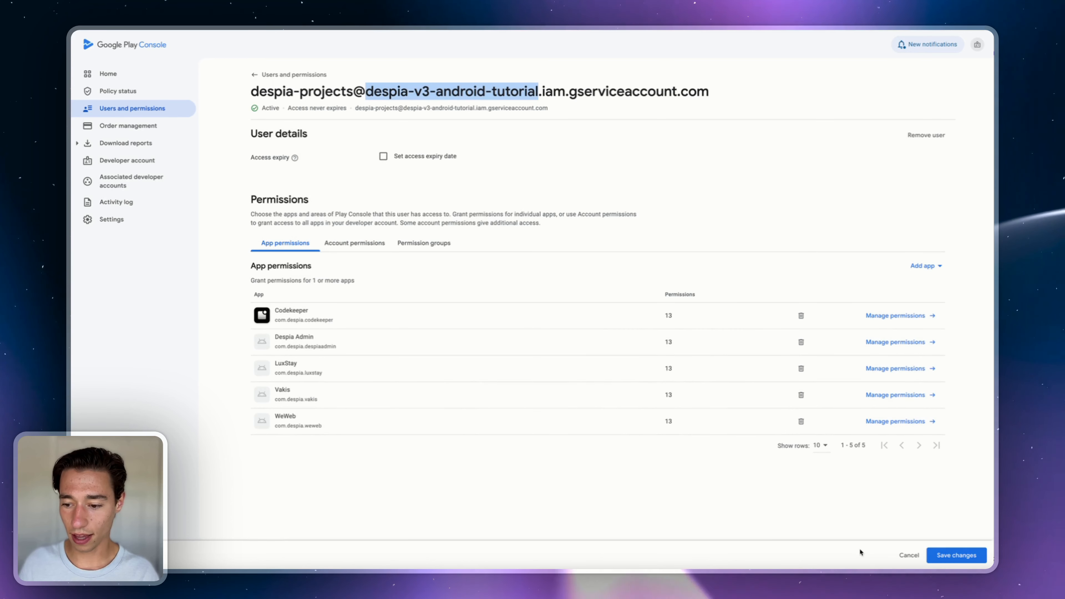
pyautogui.click(950, 556)
pyautogui.click(597, 330)
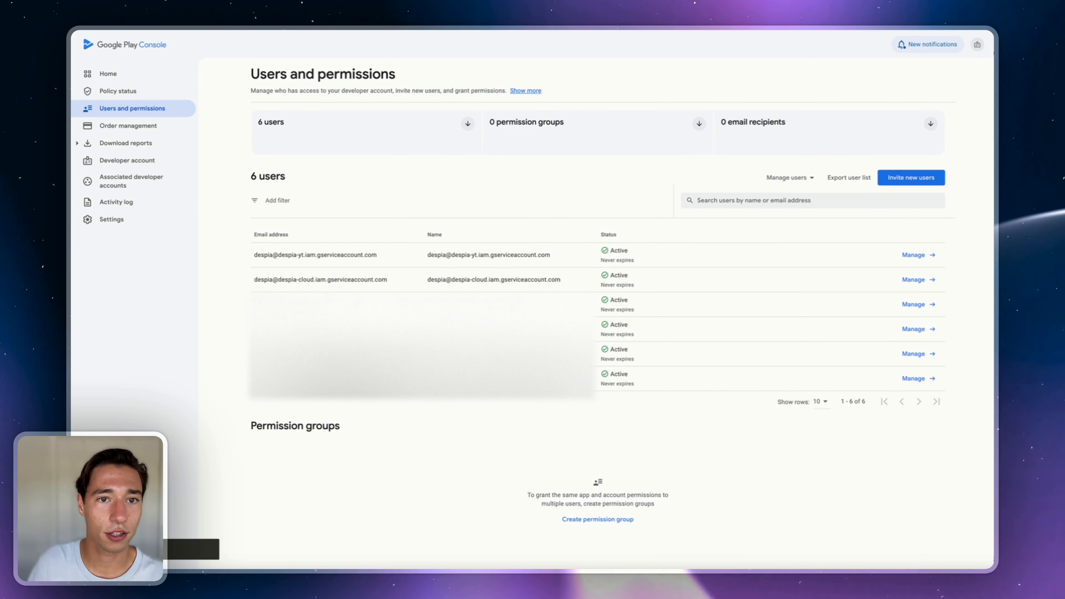
# - Add ProfitDog to the service account with default permissions and save the change
pyautogui.hotkey('ctrl', 'r')
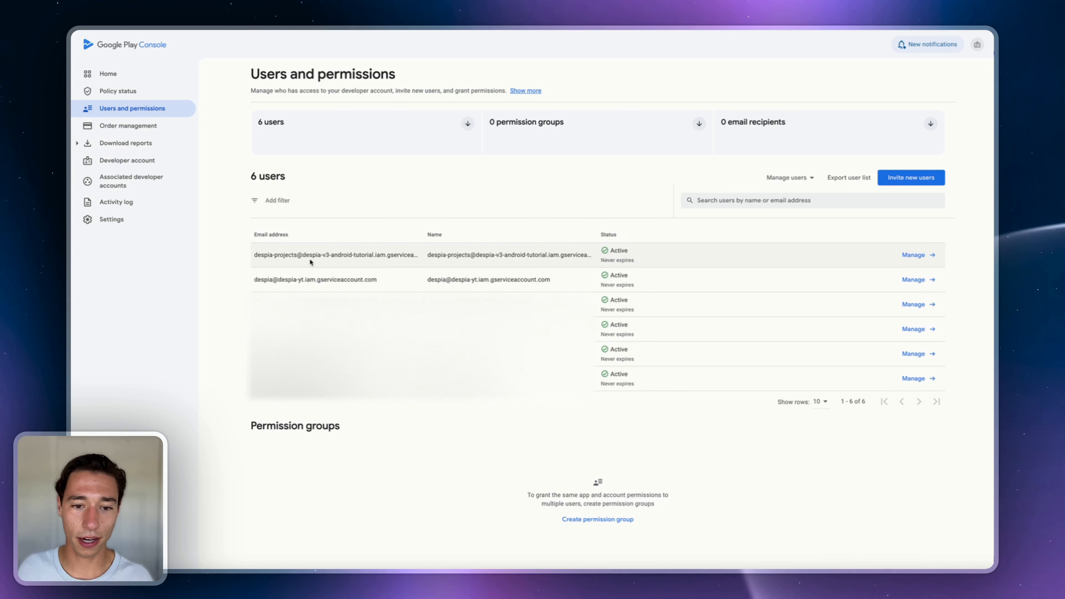
pyautogui.click(919, 255)
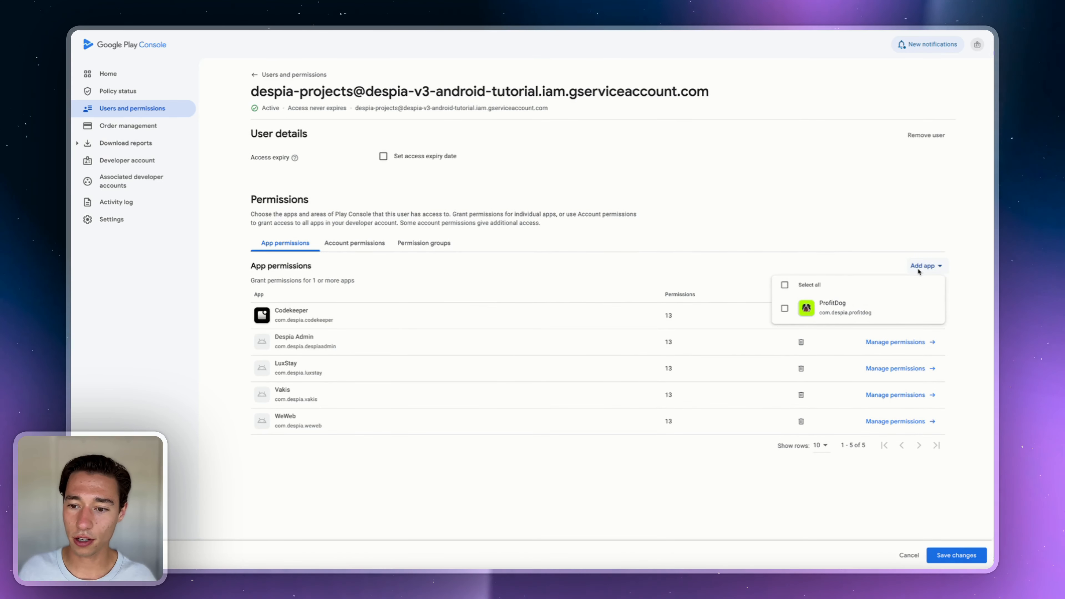
pyautogui.click(785, 308)
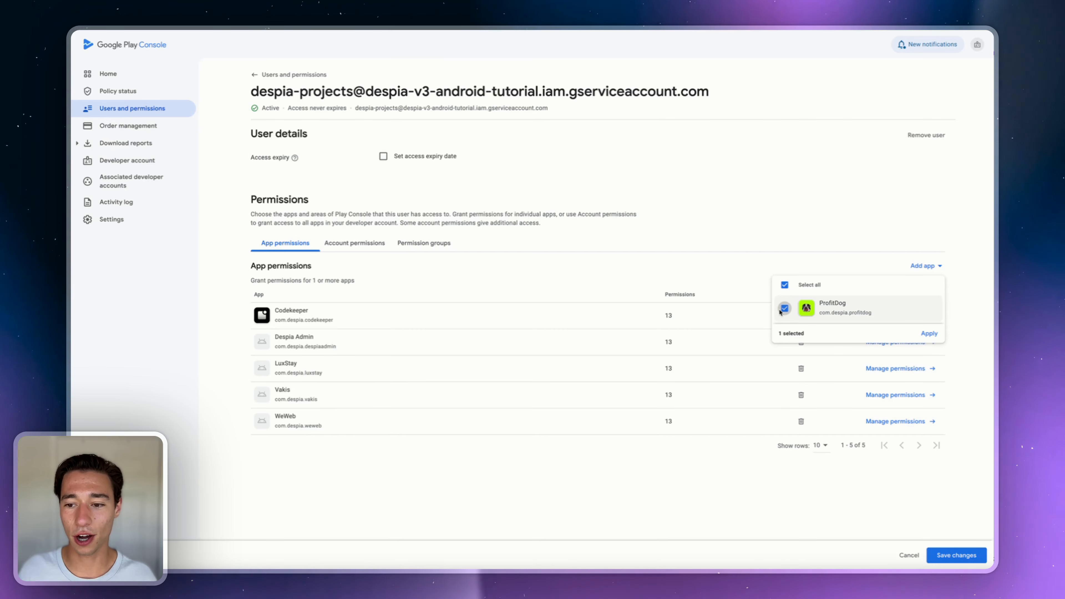
pyautogui.click(928, 335)
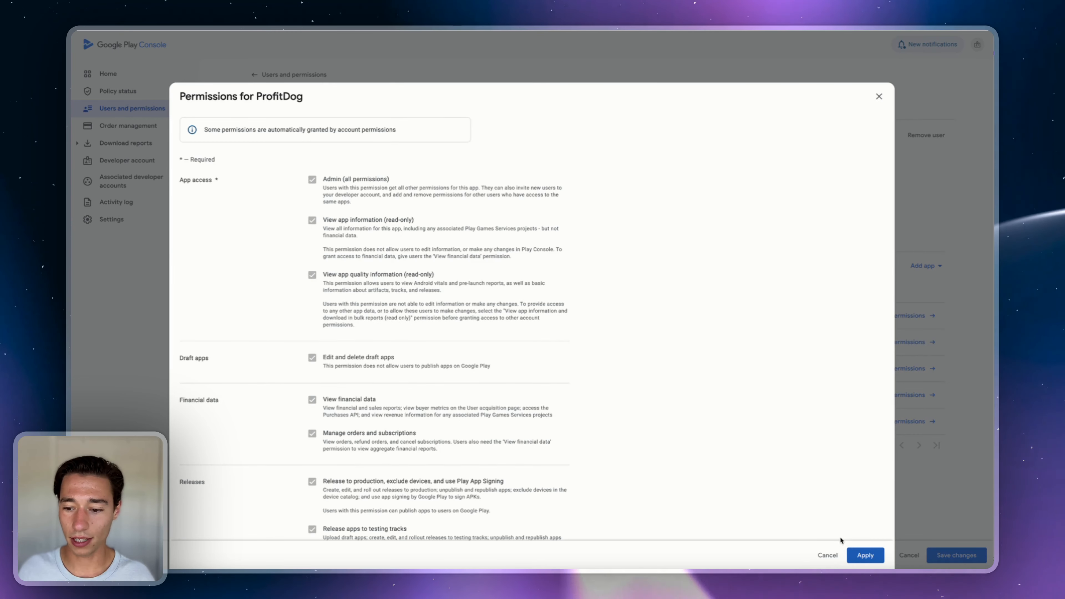
pyautogui.click(865, 555)
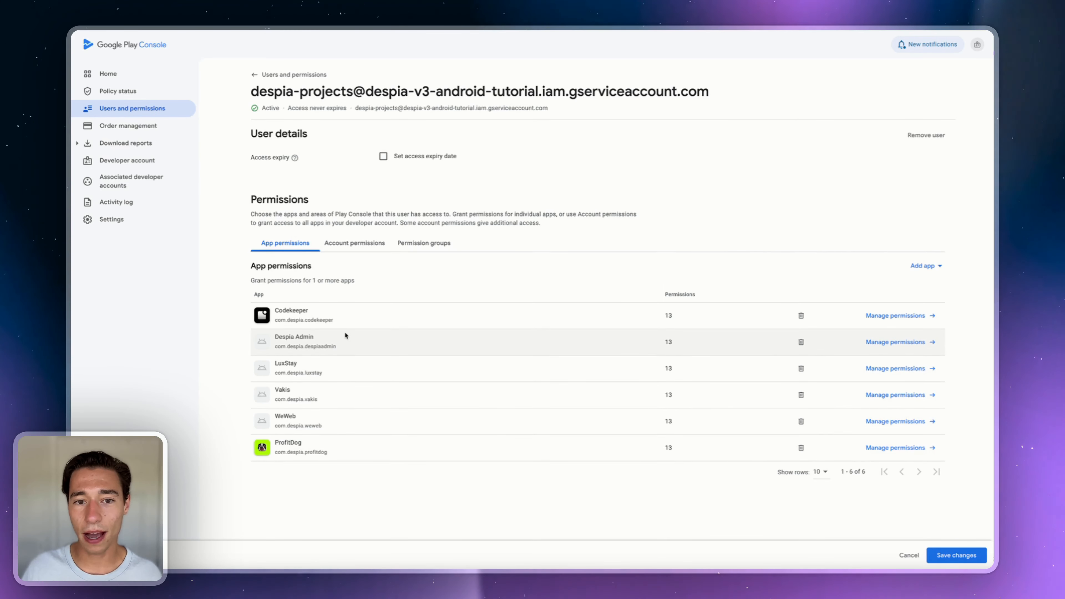
pyautogui.tripleClick(367, 93)
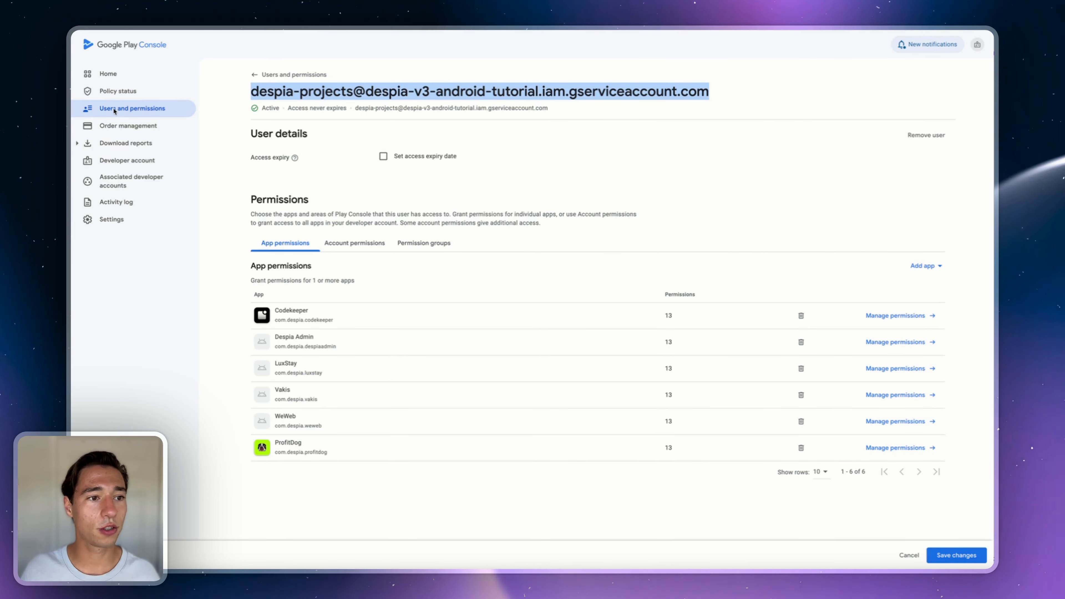
pyautogui.click(120, 106)
pyautogui.click(608, 285)
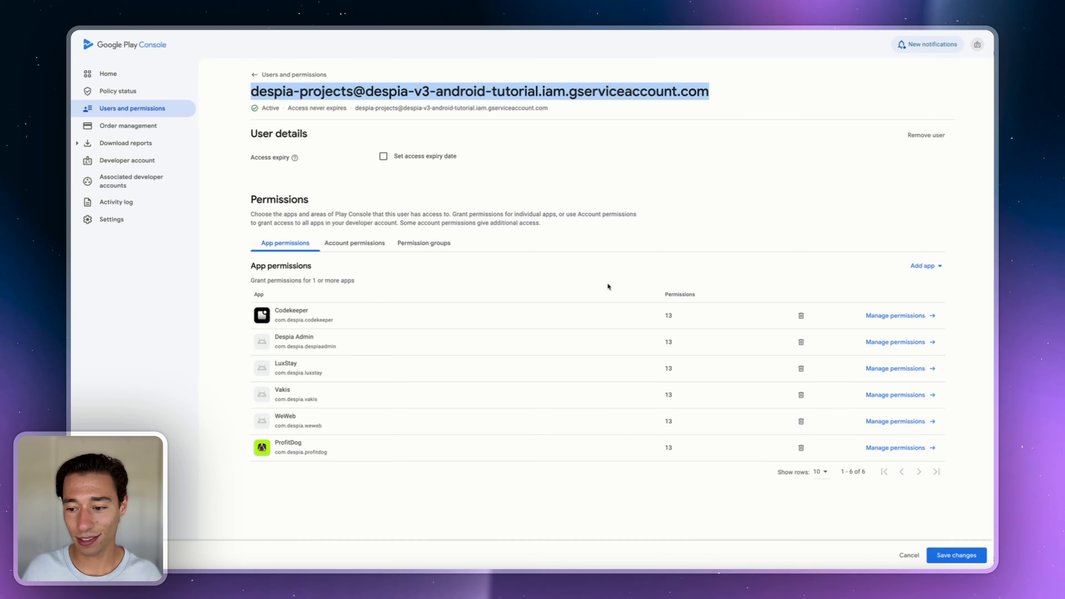
pyautogui.click(962, 557)
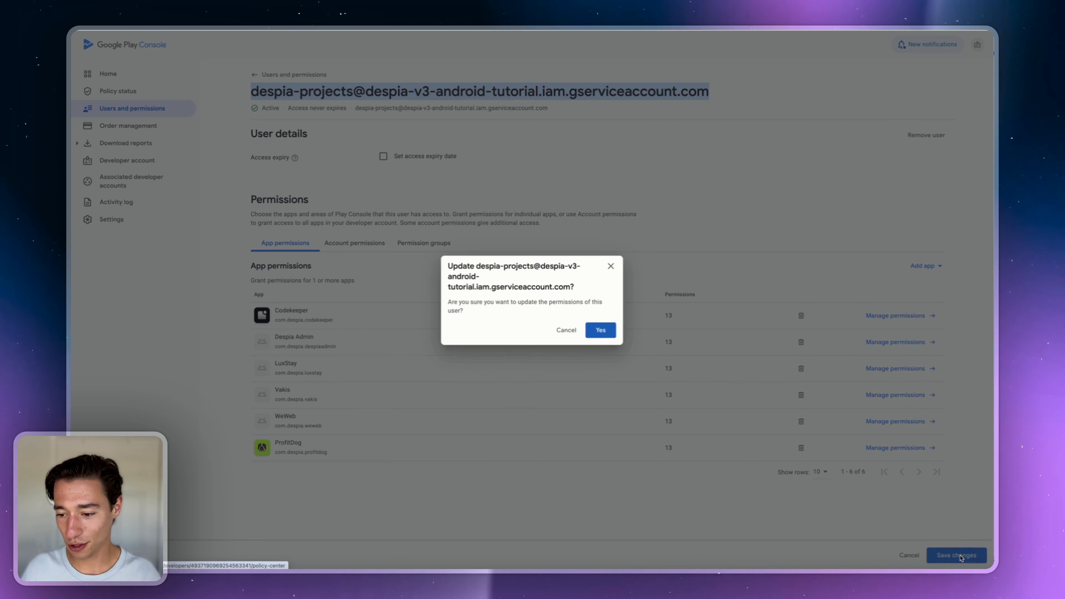
pyautogui.click(597, 328)
pyautogui.click(118, 98)
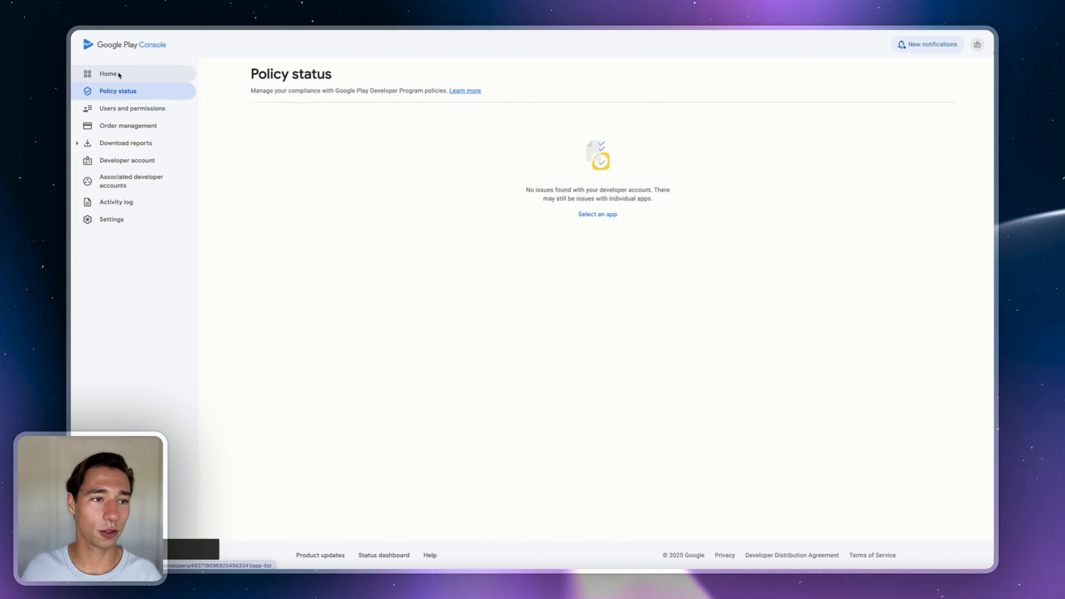
# - Confirm the service account's Add app list reports all apps already added
pyautogui.click(109, 110)
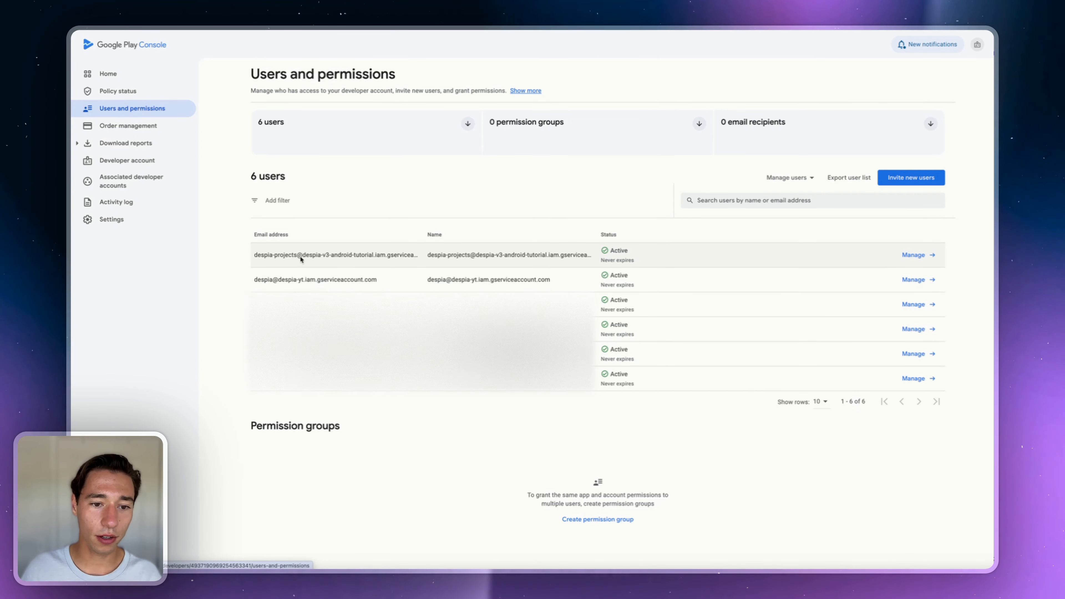
pyautogui.click(338, 256)
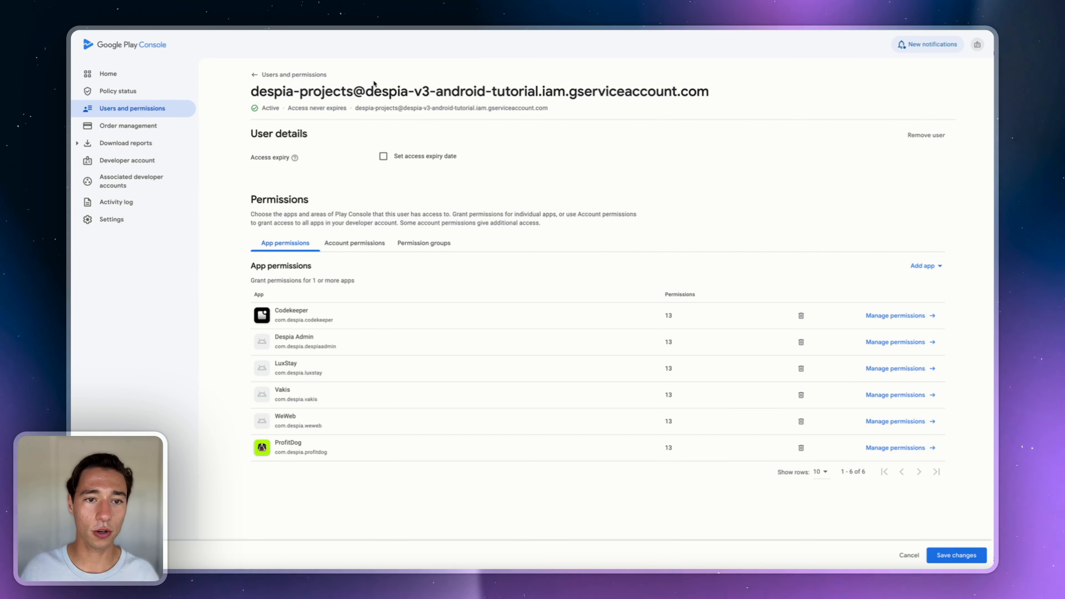
pyautogui.moveTo(364, 93); pyautogui.dragTo(436, 92)
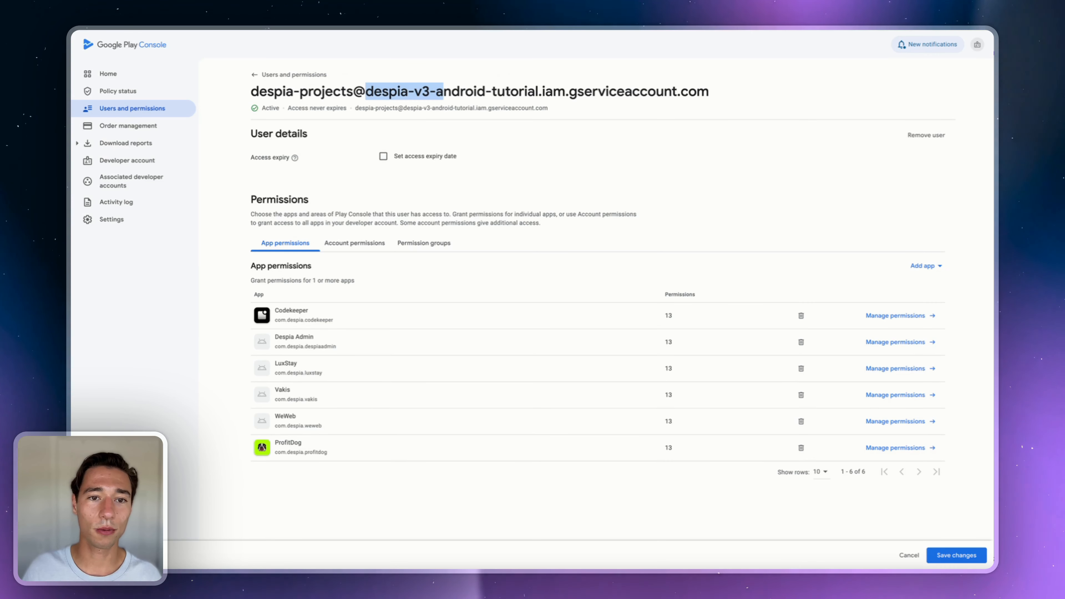
pyautogui.click(924, 266)
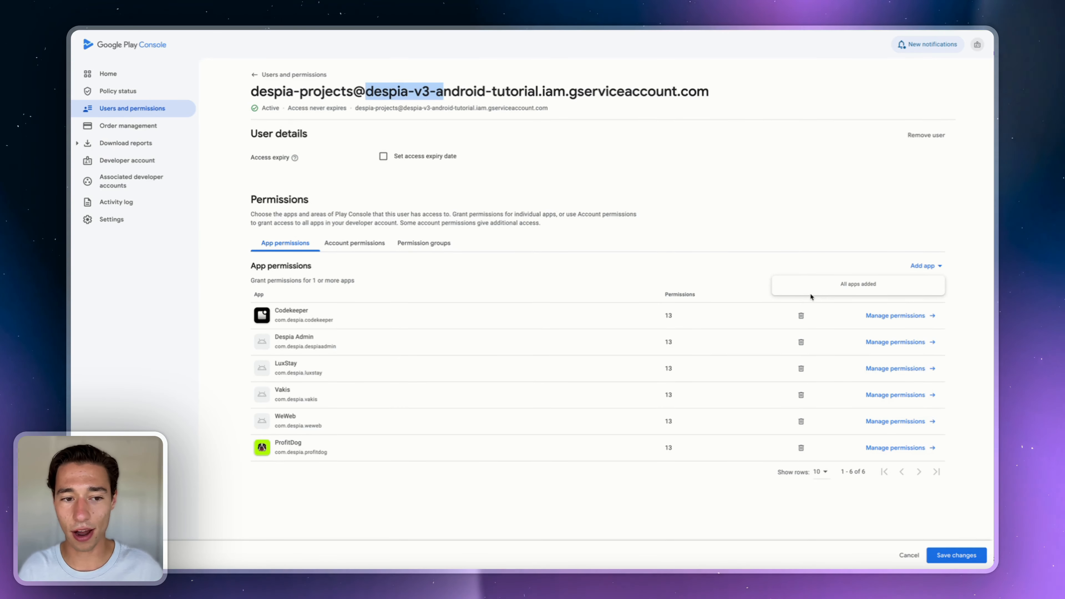
pyautogui.click(845, 227)
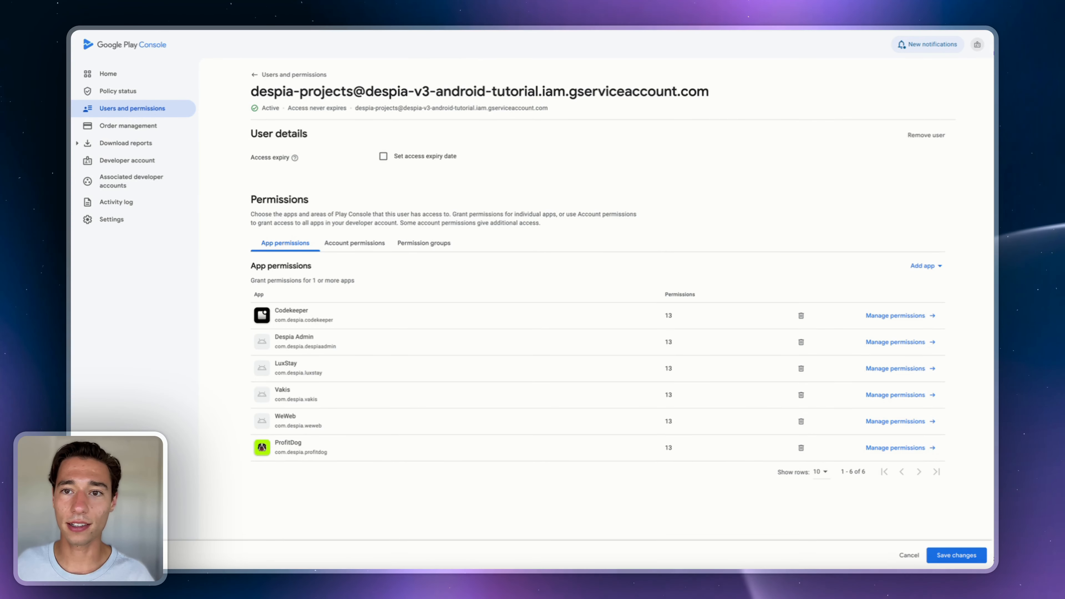
# - Go home, open ProfitDog, and navigate to its Internal testing track
pyautogui.click(139, 80)
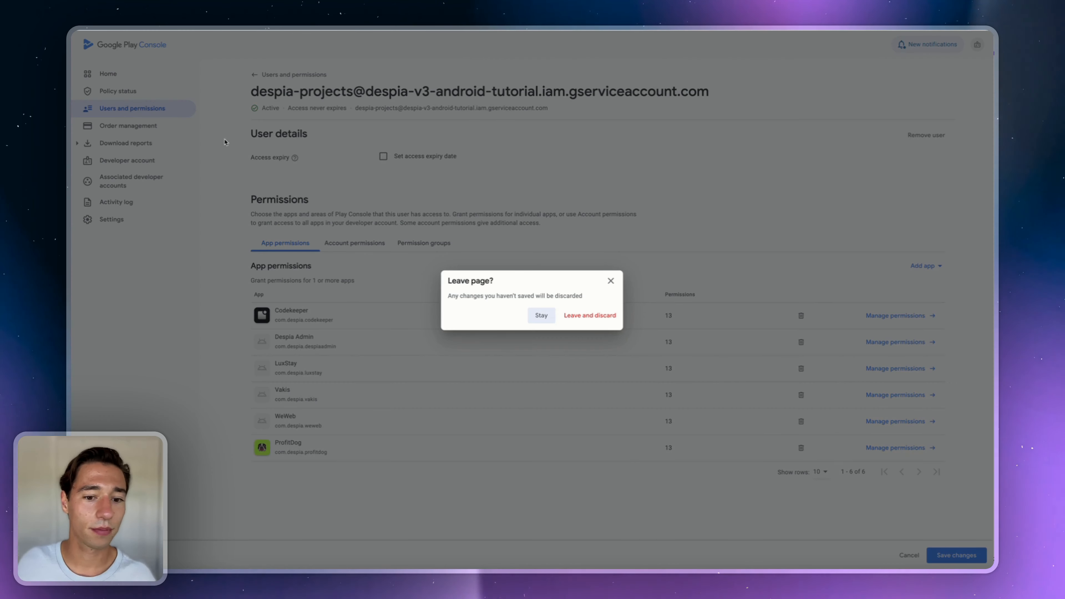
pyautogui.click(575, 319)
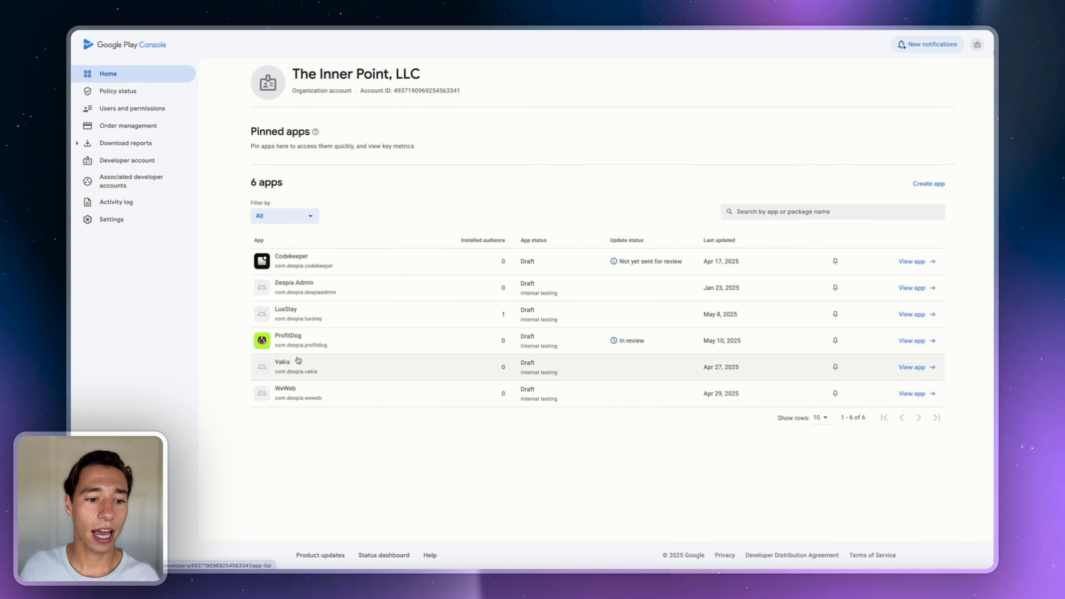
pyautogui.click(283, 336)
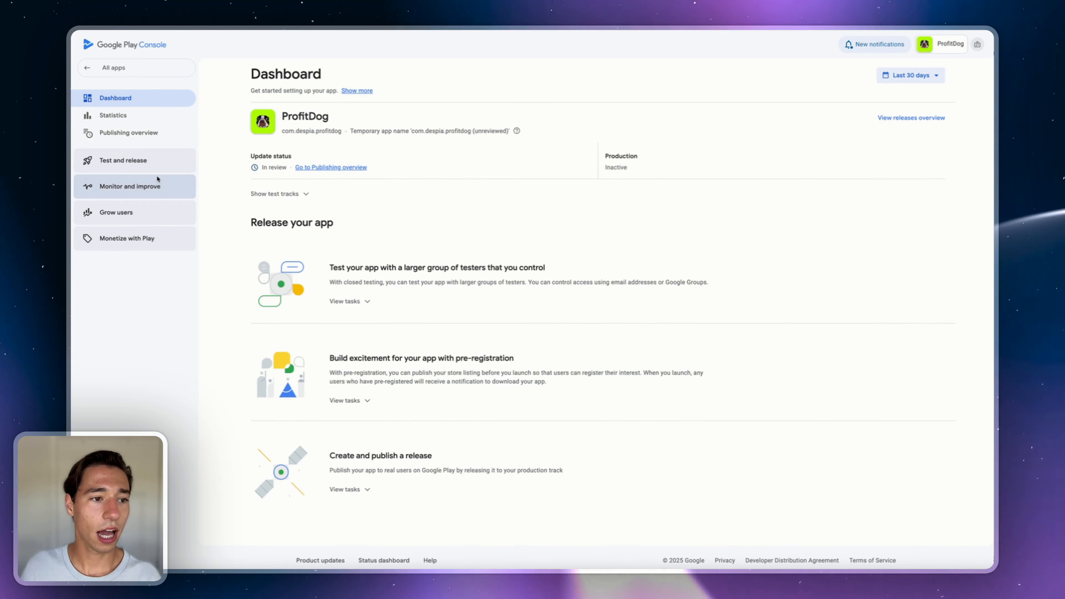
pyautogui.click(131, 161)
pyautogui.click(121, 229)
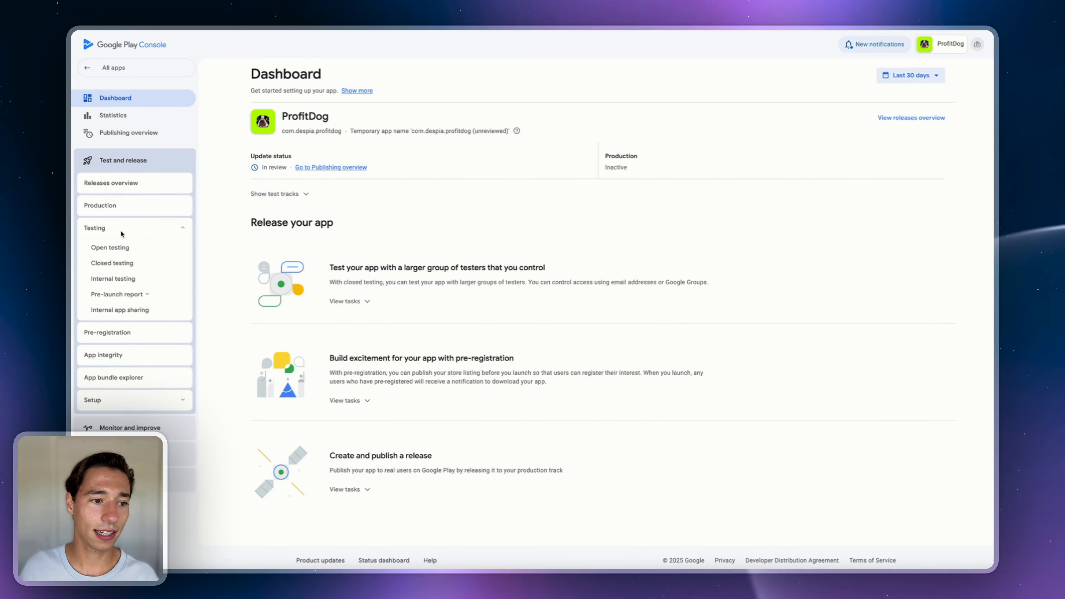
pyautogui.click(113, 280)
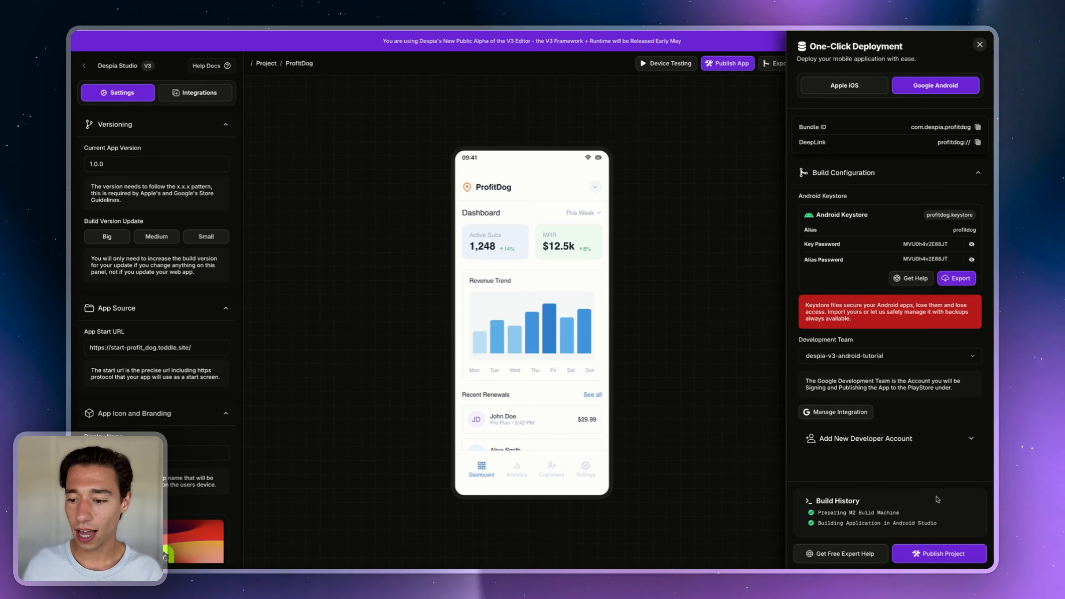
# - Publish ProfitDog through one-click deployment, then open the Development Team's Google integration
pyautogui.click(980, 45)
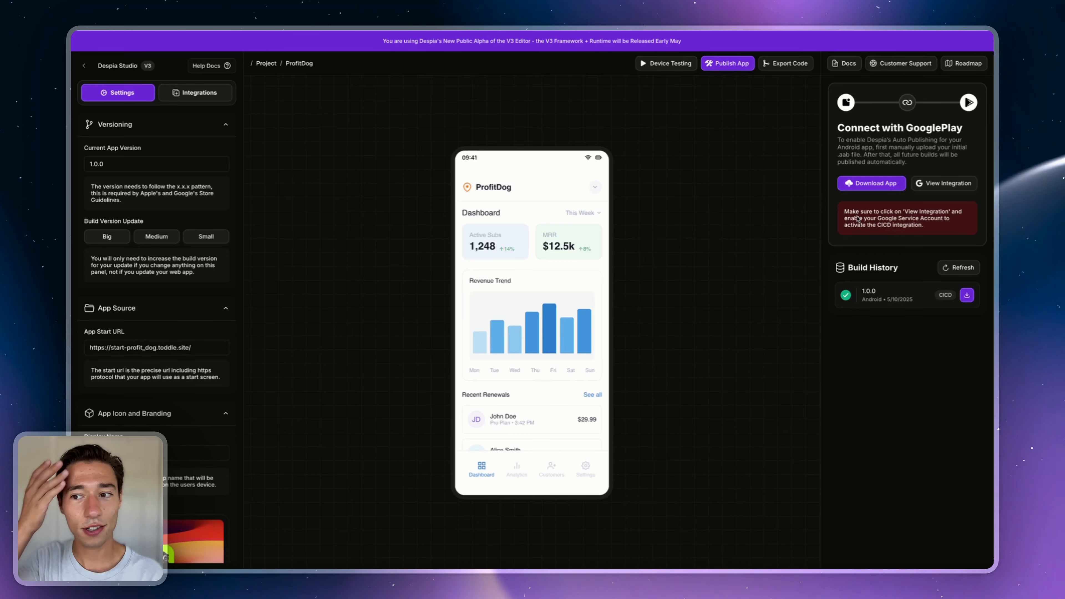
pyautogui.click(929, 183)
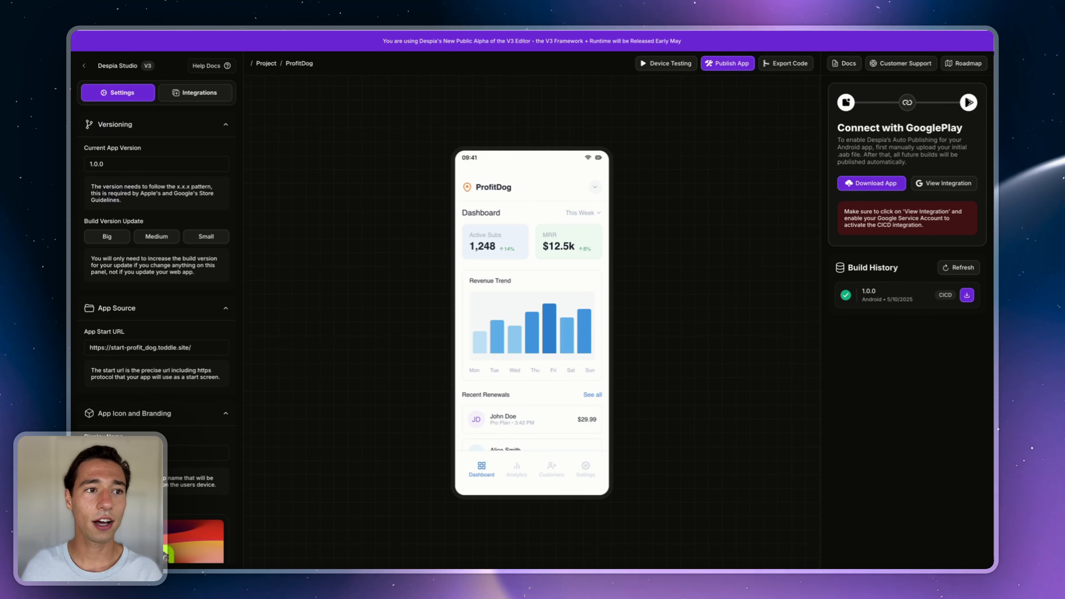
pyautogui.click(730, 66)
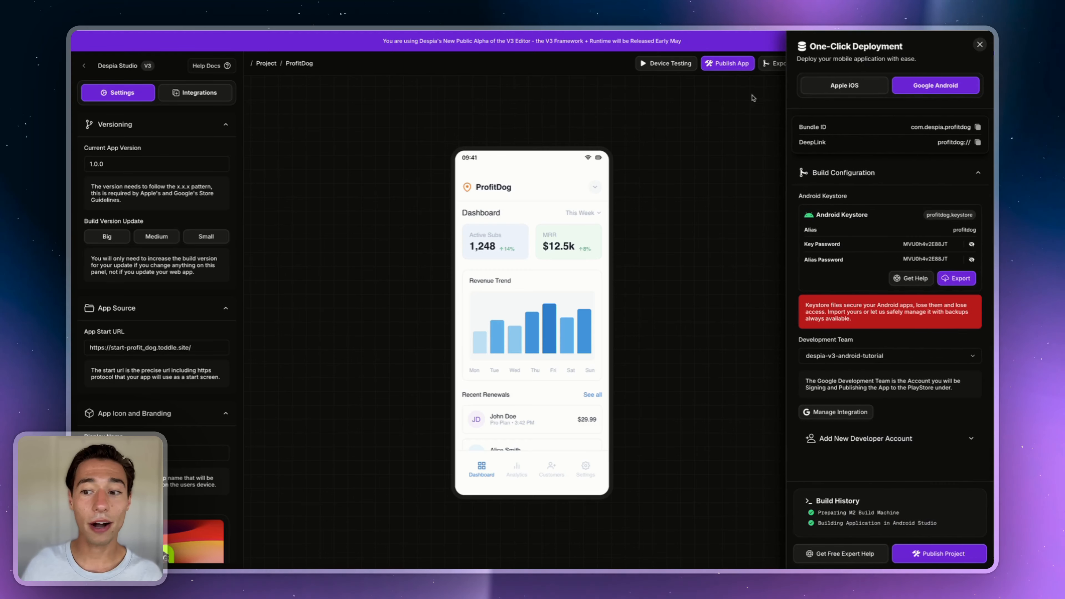
pyautogui.click(916, 555)
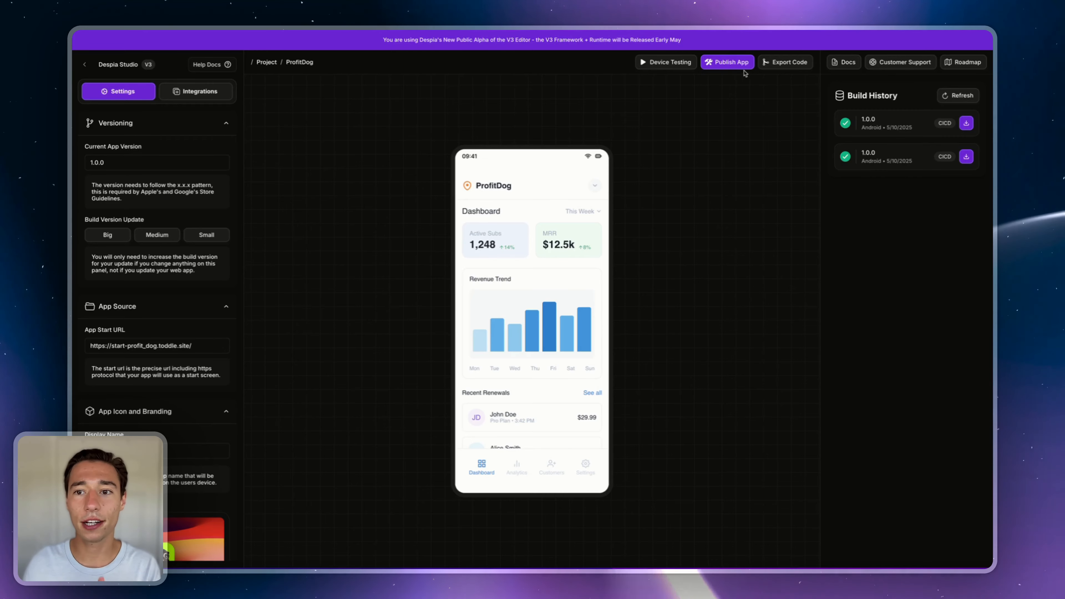
pyautogui.click(729, 63)
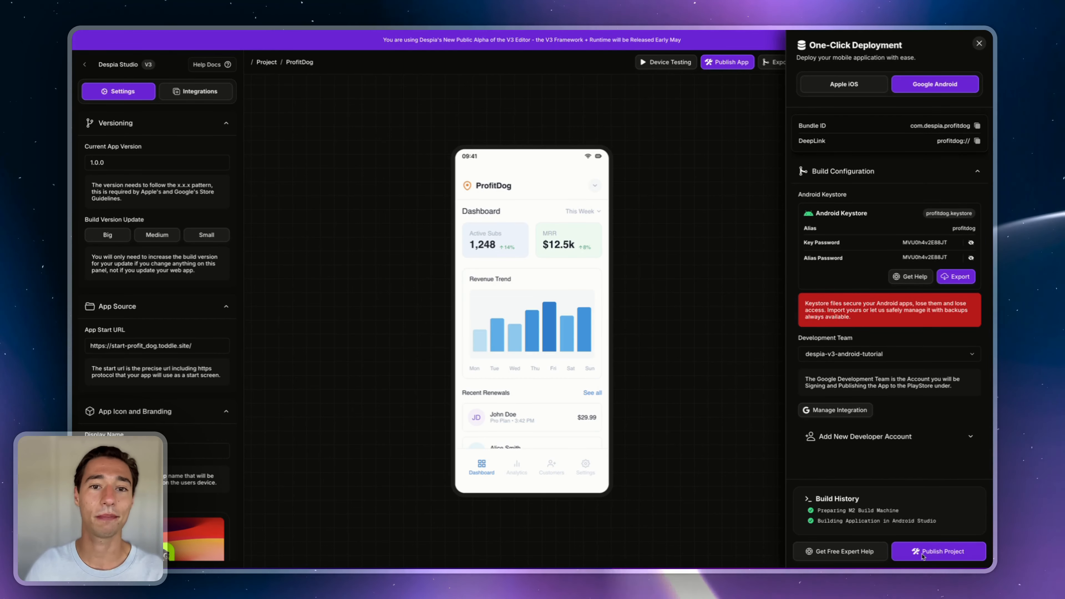
pyautogui.click(838, 412)
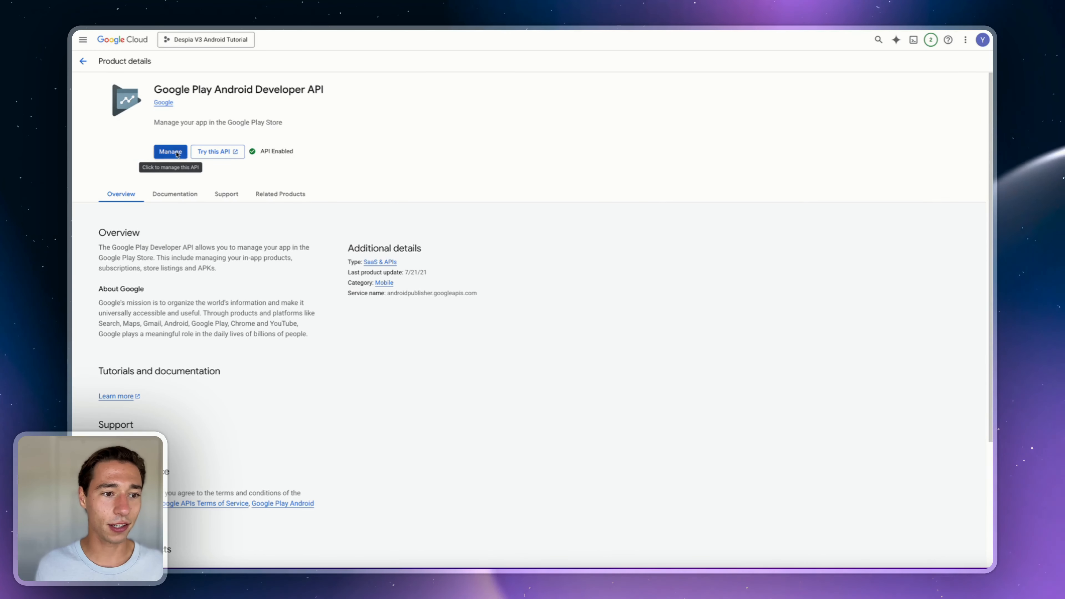
# - Open the Google Play Android Developer API's Quotas & System Limits tab and dismiss the tour tip
pyautogui.click(172, 152)
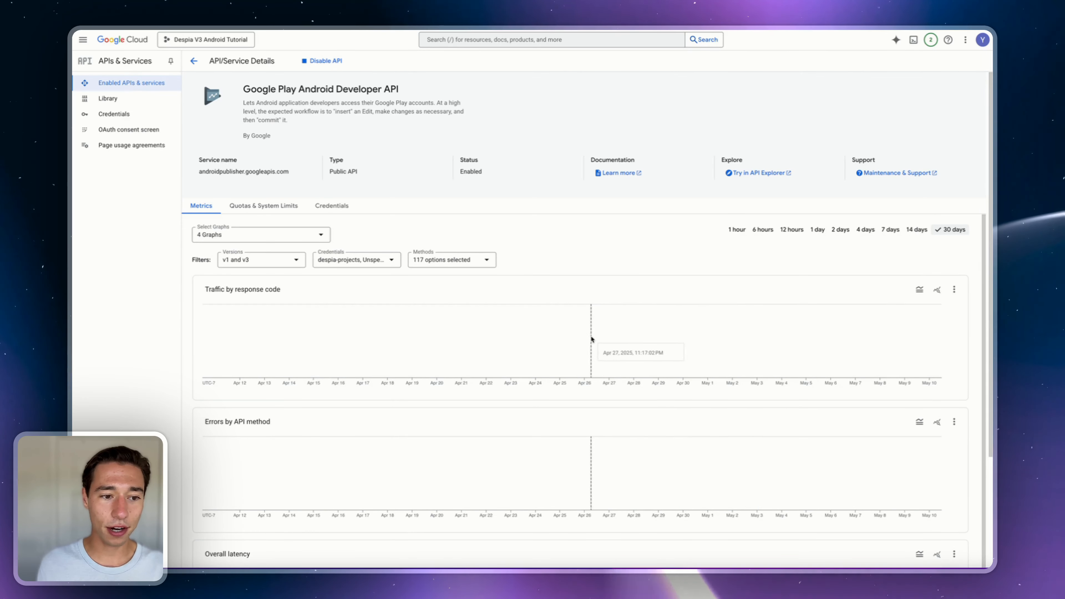
pyautogui.click(268, 206)
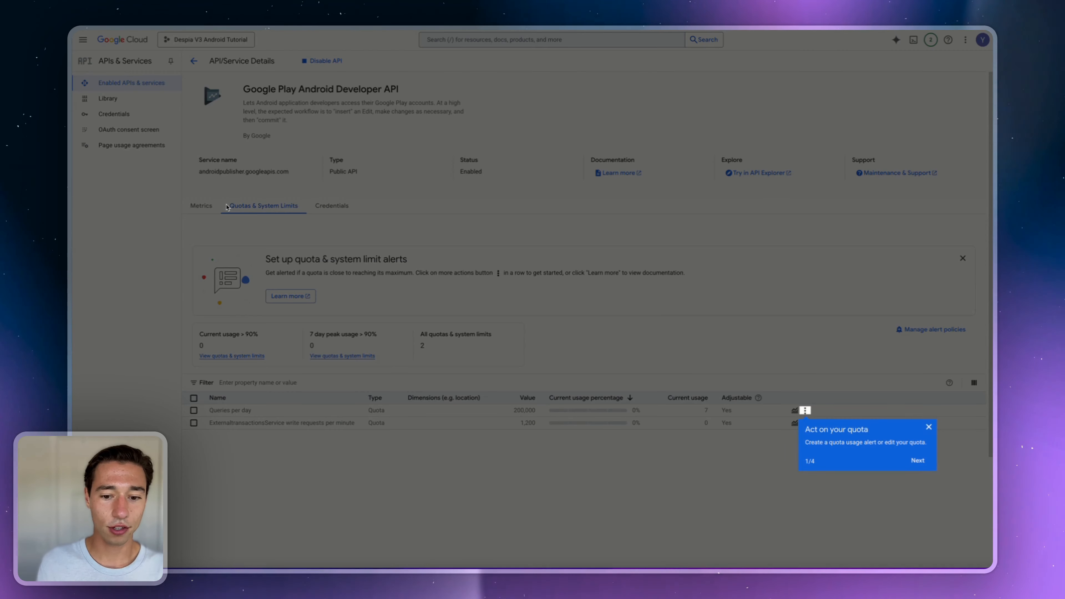
pyautogui.click(929, 427)
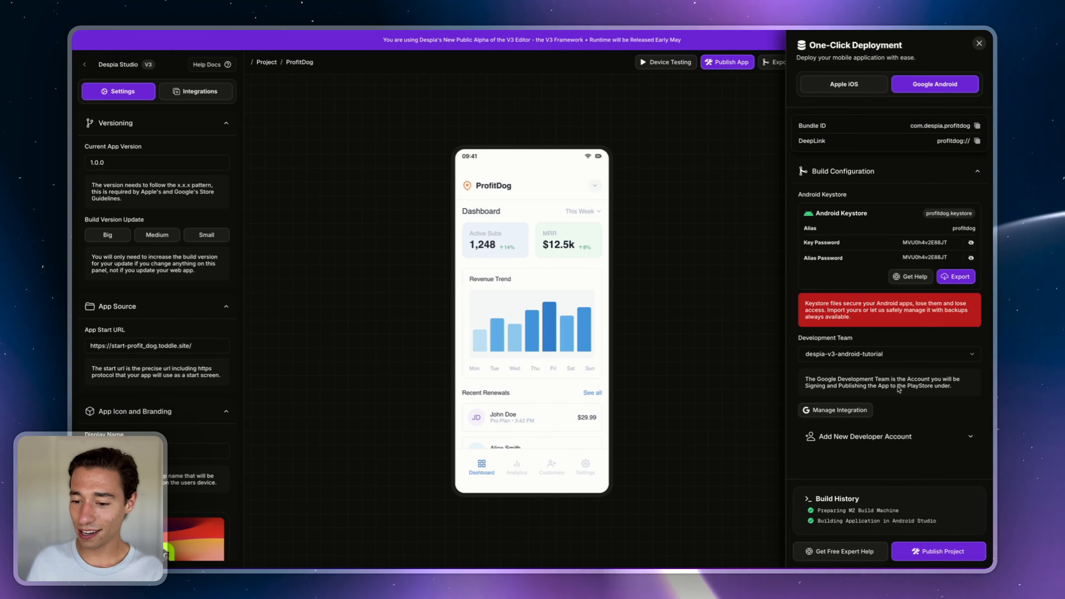
# - Close the One-Click Deployment panel to reveal the Build History with two 1.0.0 Android builds
pyautogui.click(977, 43)
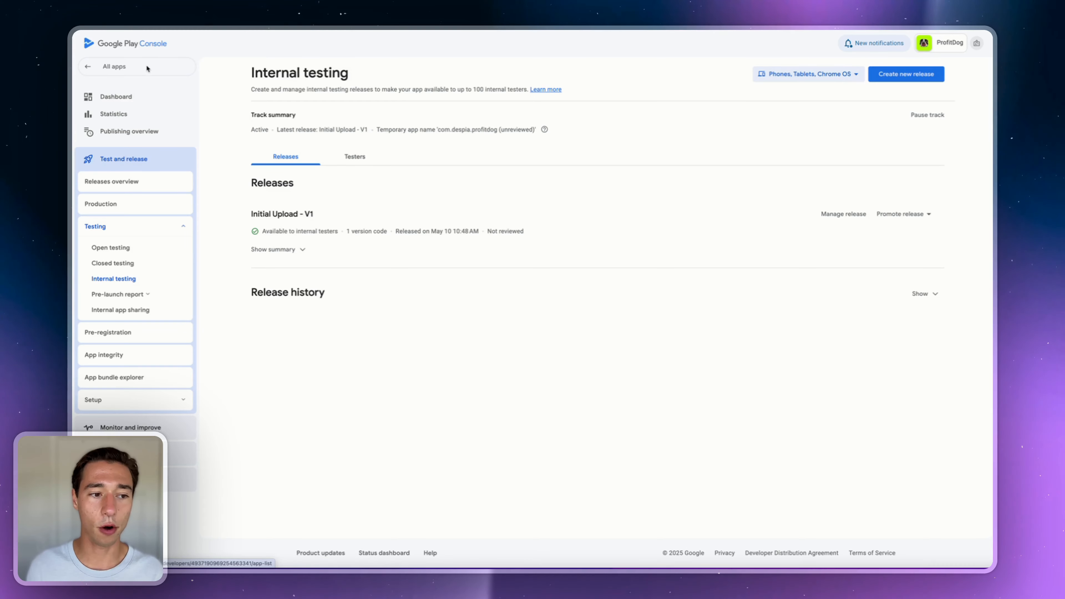
# - Navigate from All apps to ProfitDog's Internal testing track
pyautogui.click(107, 66)
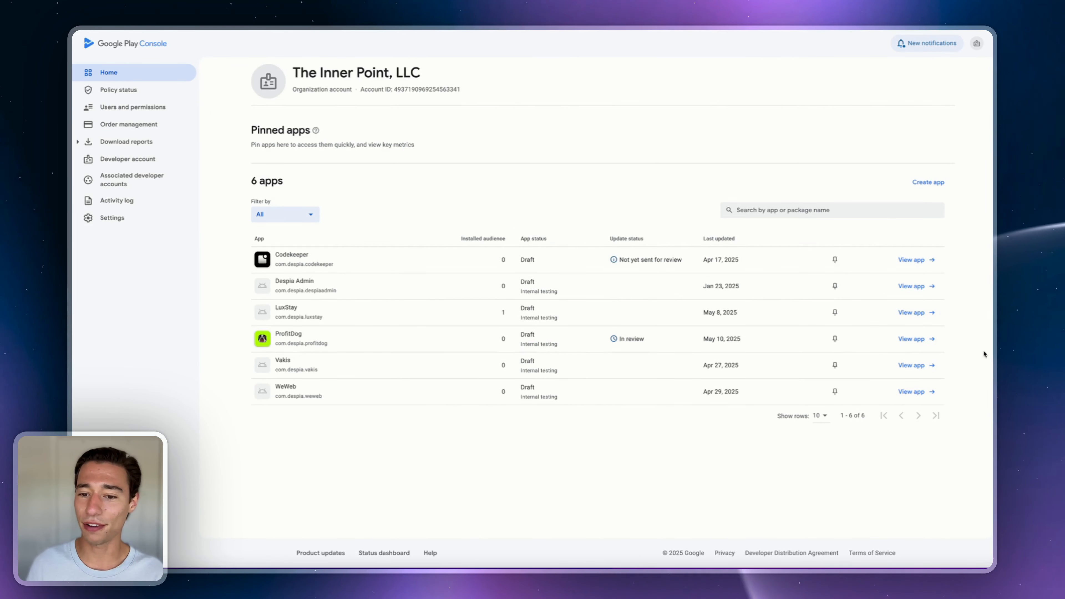
pyautogui.click(917, 340)
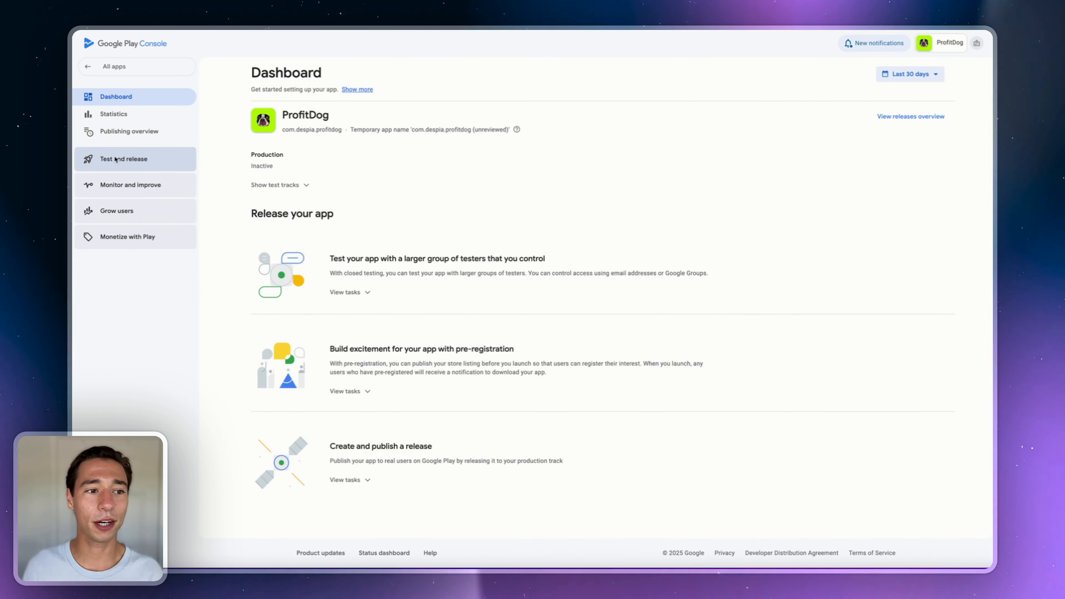
pyautogui.click(126, 159)
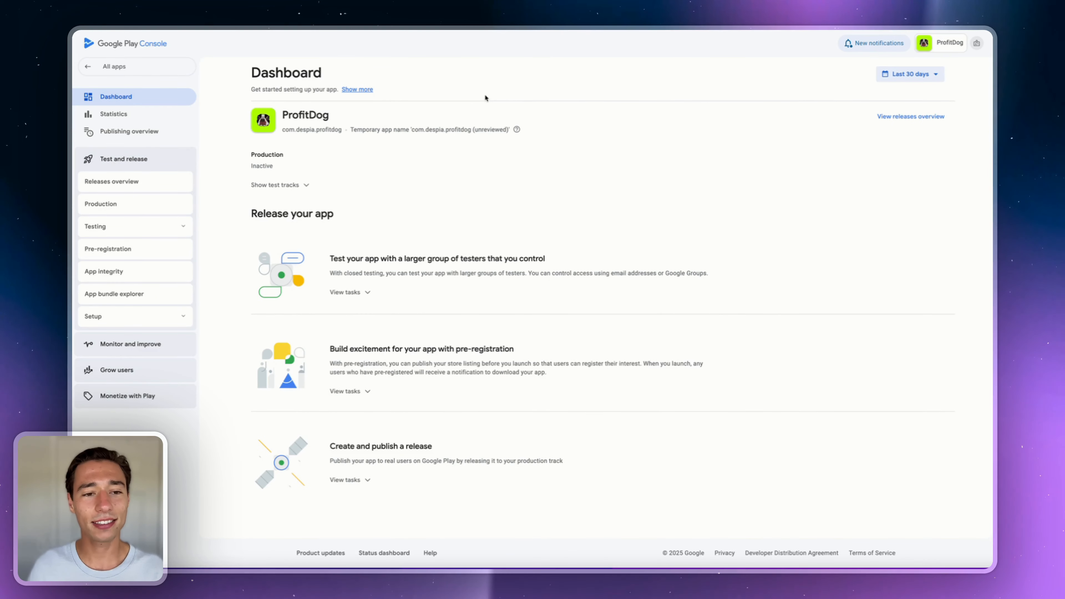
pyautogui.click(129, 230)
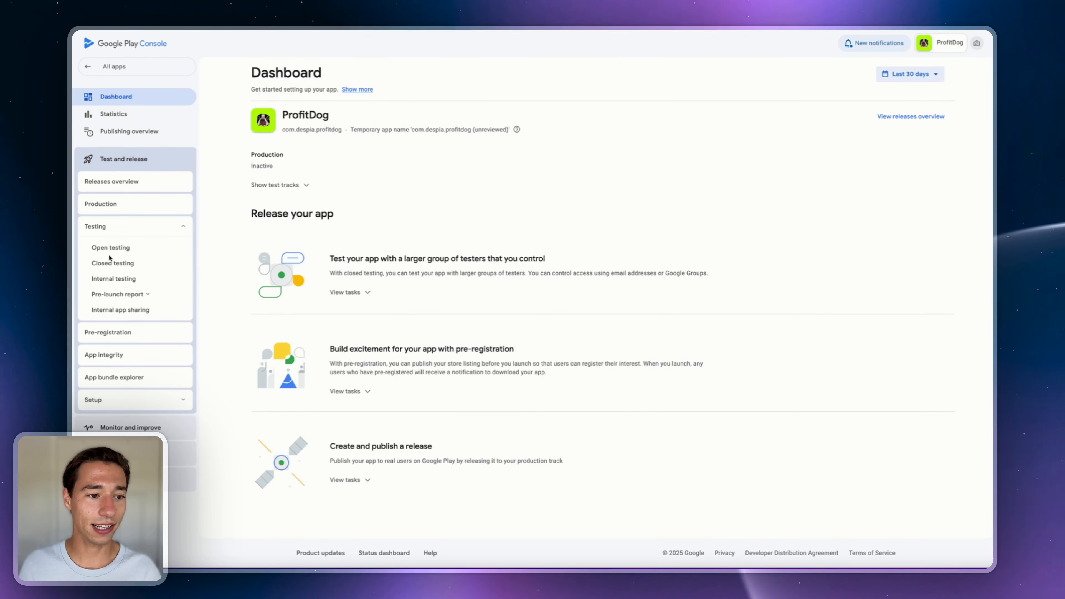
pyautogui.click(107, 280)
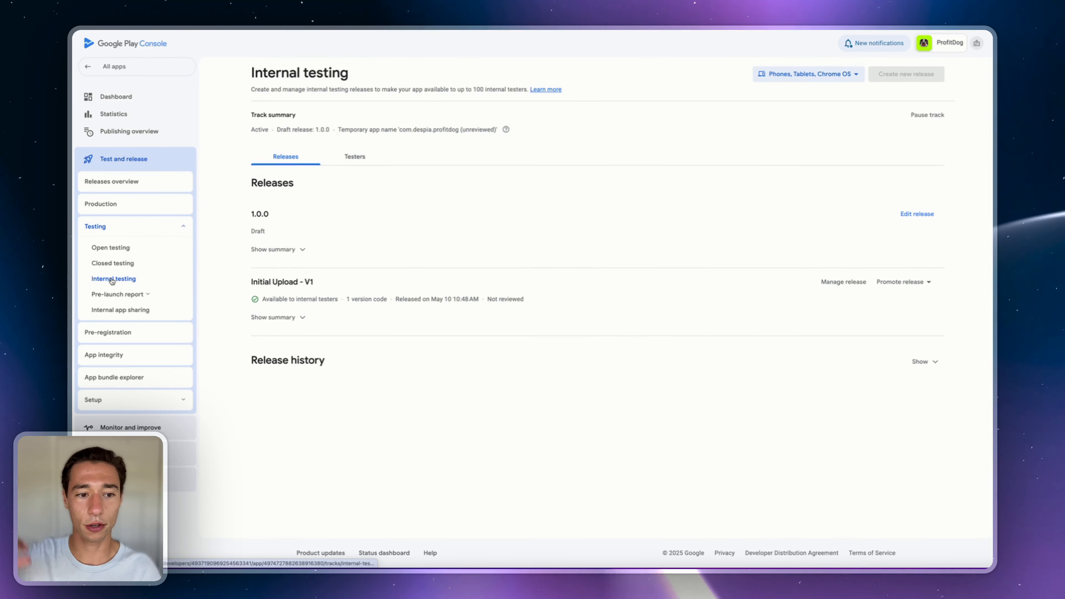
# - Expand the 1.0.0 release summary and open the draft release for editing
pyautogui.doubleClick(260, 214)
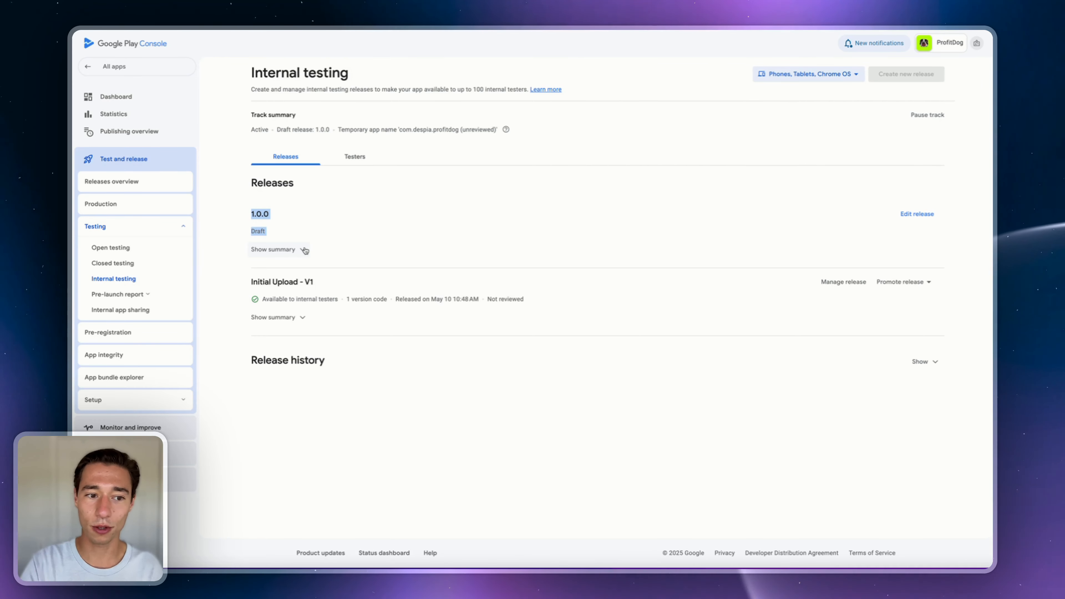
pyautogui.click(298, 251)
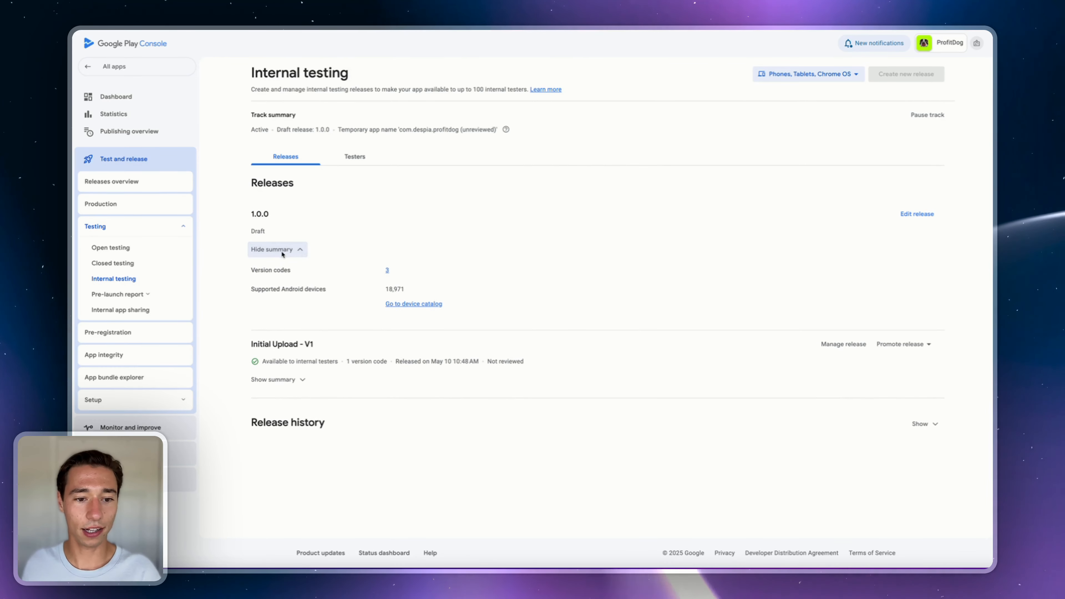
pyautogui.click(913, 214)
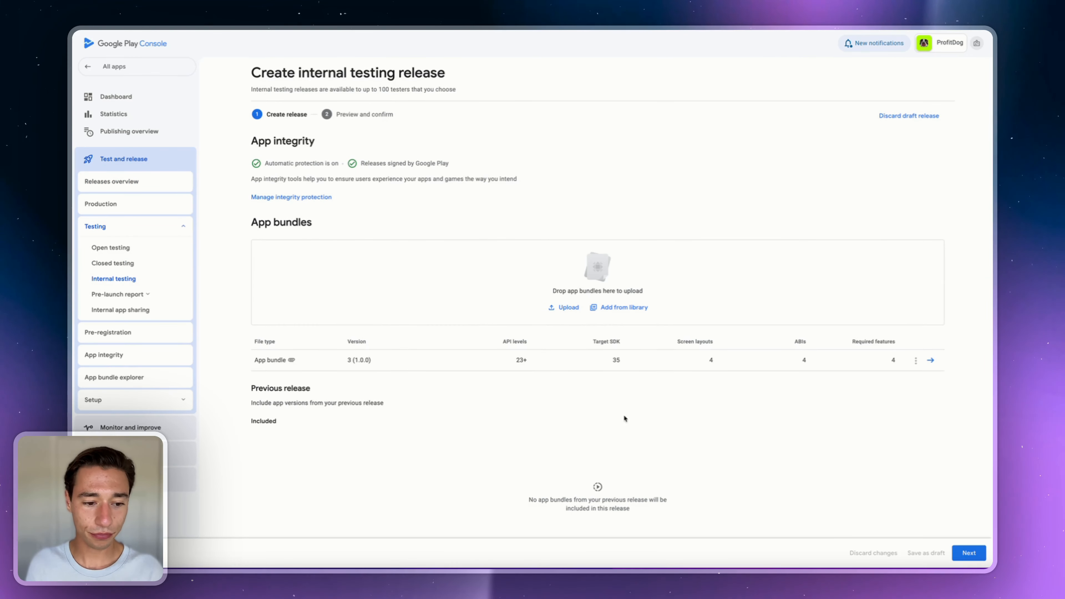
# - Advance the 1.0.0 release to preview and read its physical-address and debug-symbols warnings
pyautogui.click(966, 550)
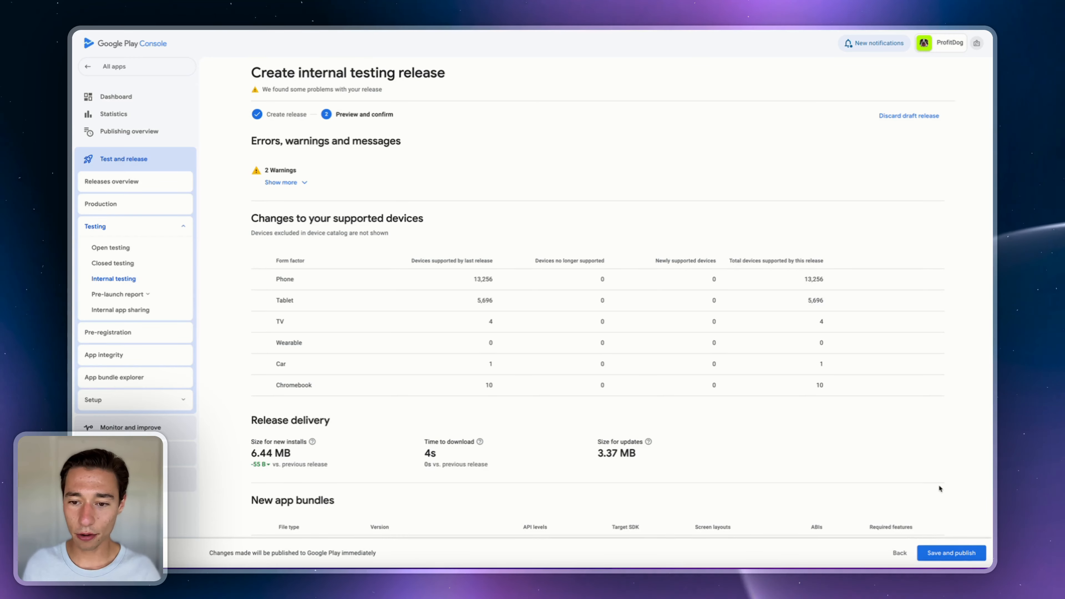
pyautogui.scroll(-1, 939, 484)
pyautogui.scroll(-8, 669, 434)
pyautogui.scroll(10, 670, 432)
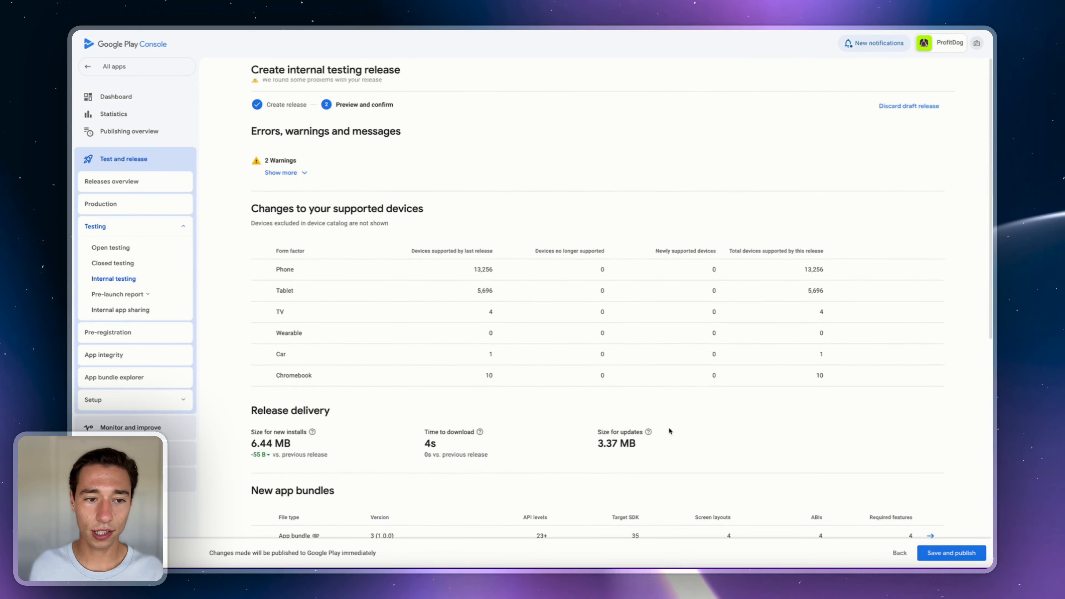
pyautogui.click(283, 184)
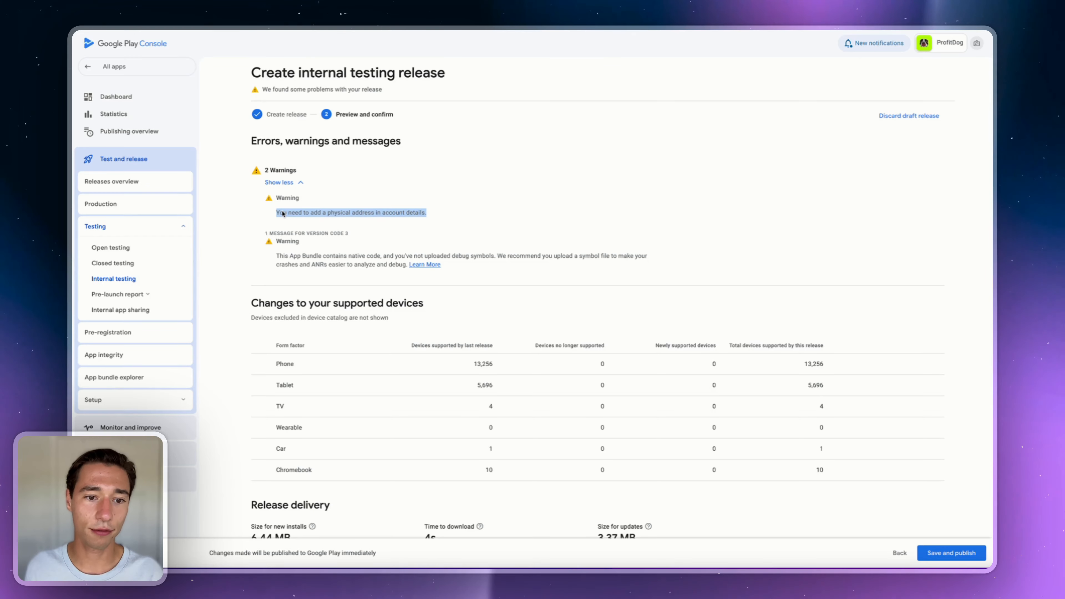
pyautogui.click(363, 216)
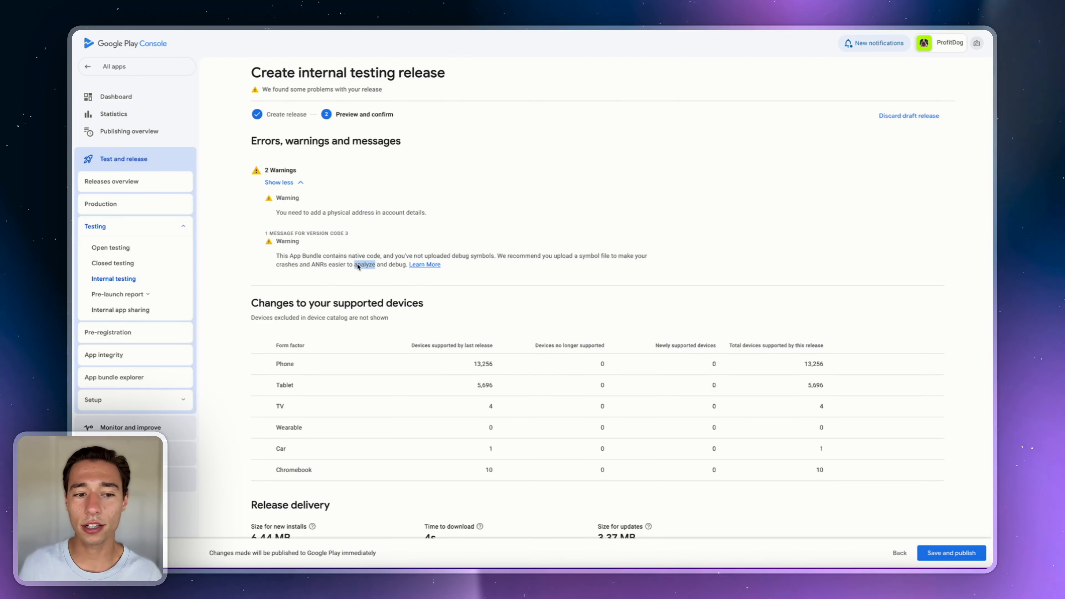
pyautogui.tripleClick(322, 256)
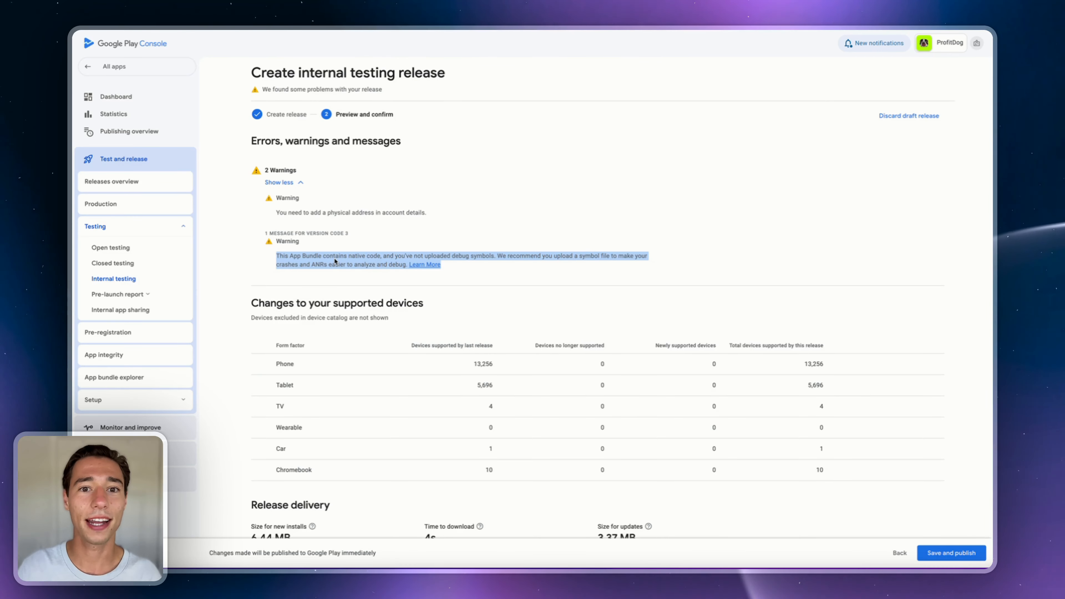
# - Review the release's size and download-time figures, then save and publish 1.0.0 to internal testers
pyautogui.click(328, 267)
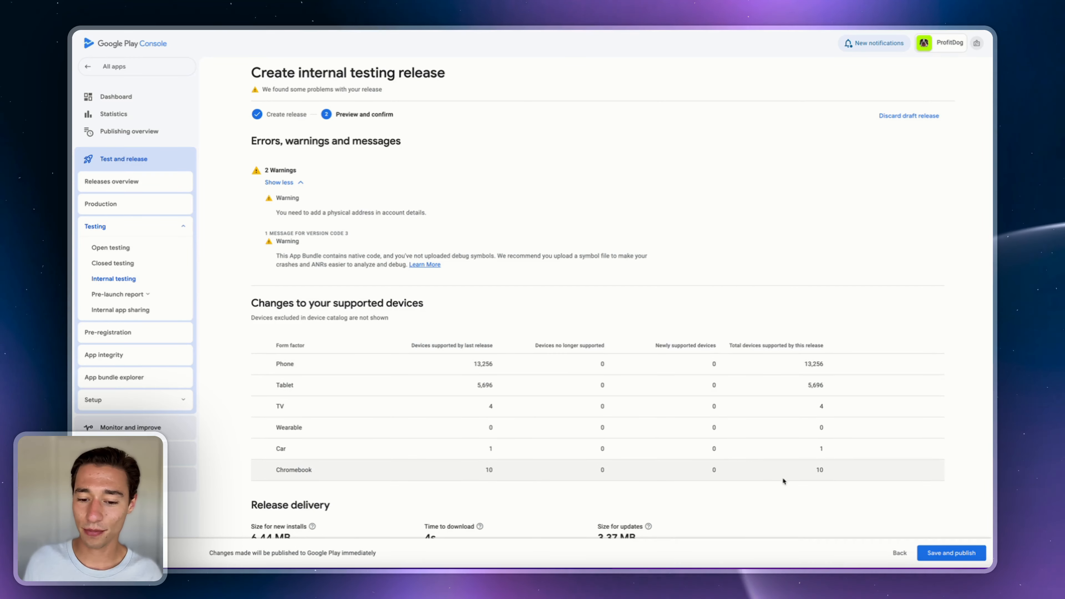
pyautogui.scroll(-6, 787, 480)
pyautogui.scroll(5, 661, 401)
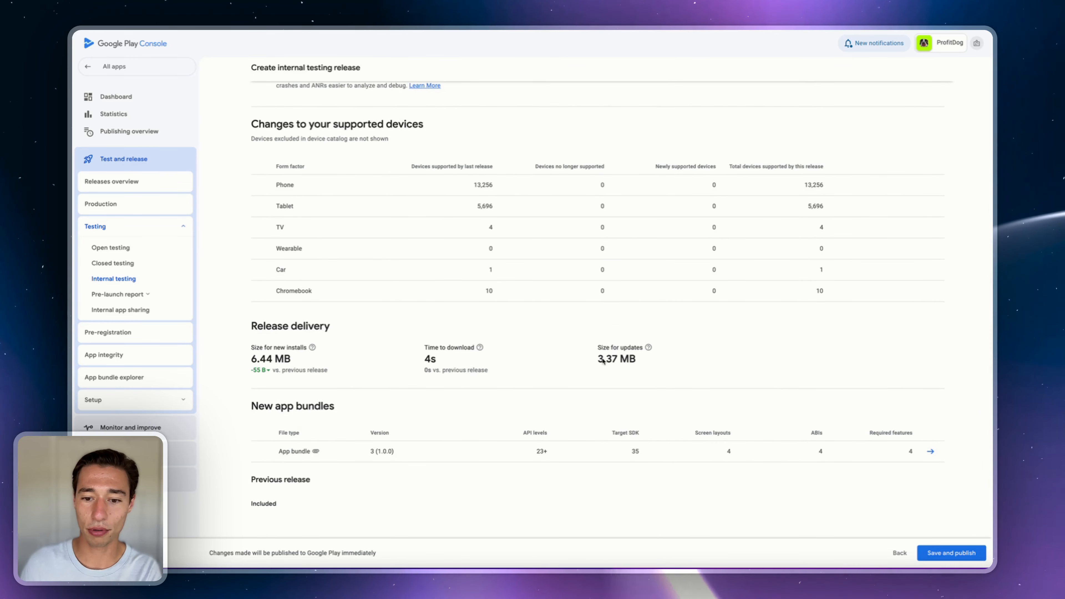
pyautogui.moveTo(424, 370); pyautogui.dragTo(636, 364)
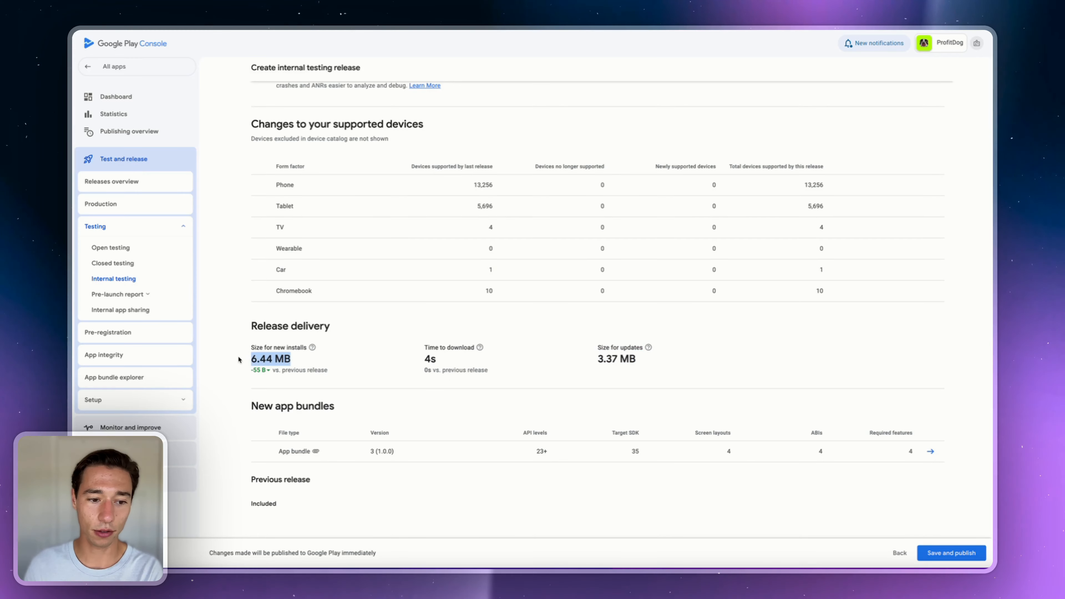
pyautogui.moveTo(321, 357); pyautogui.dragTo(480, 359)
pyautogui.click(481, 358)
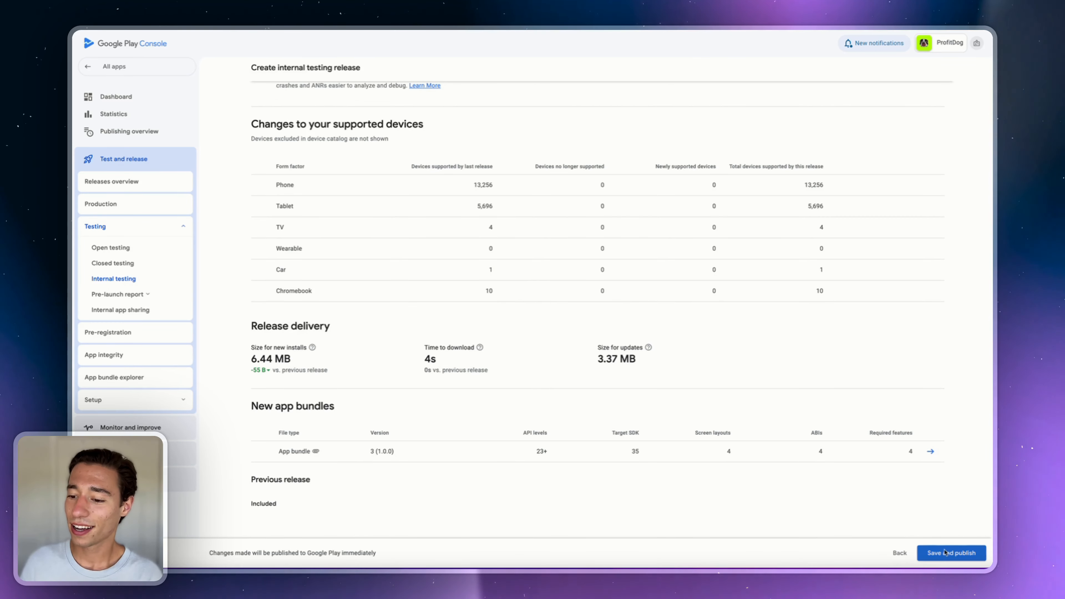
pyautogui.click(938, 555)
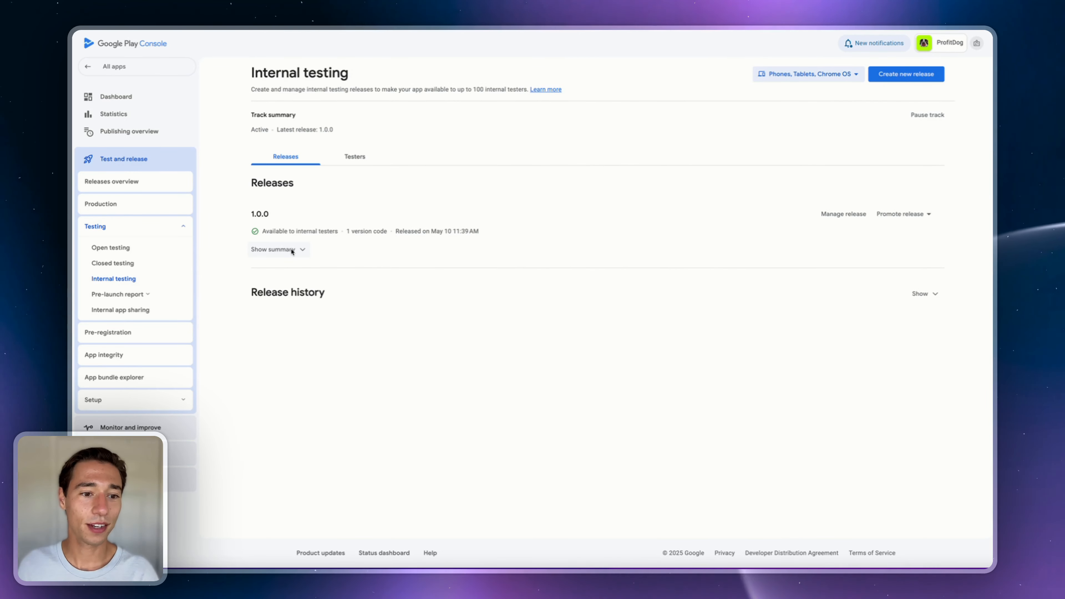
# - Open the 1.0.0 release details to view its summary and delivery sizes
pyautogui.click(836, 216)
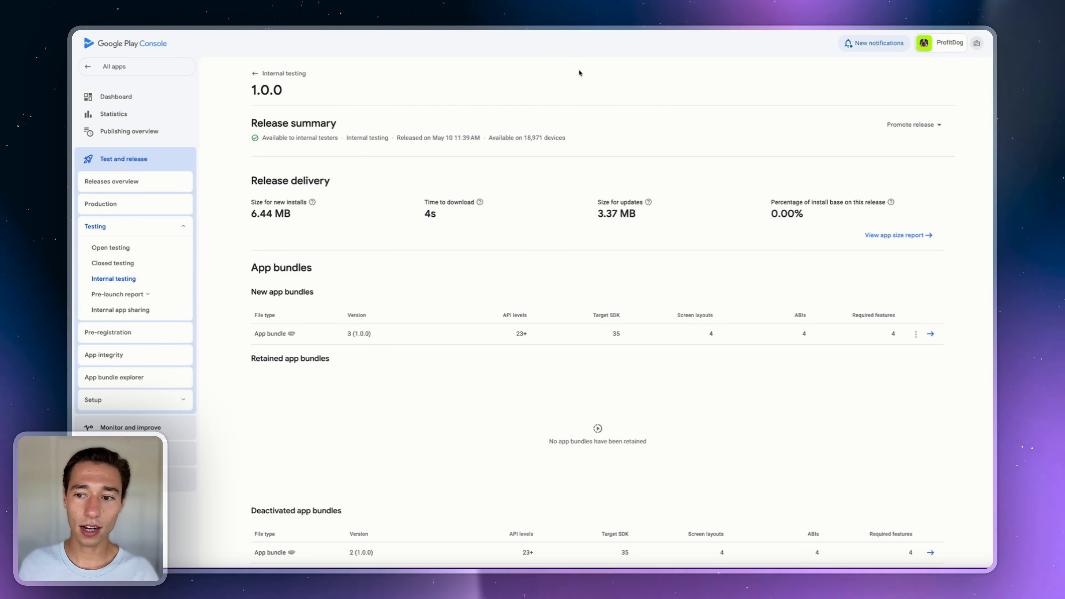
pyautogui.scroll(-5, 796, 296)
pyautogui.scroll(5, 881, 289)
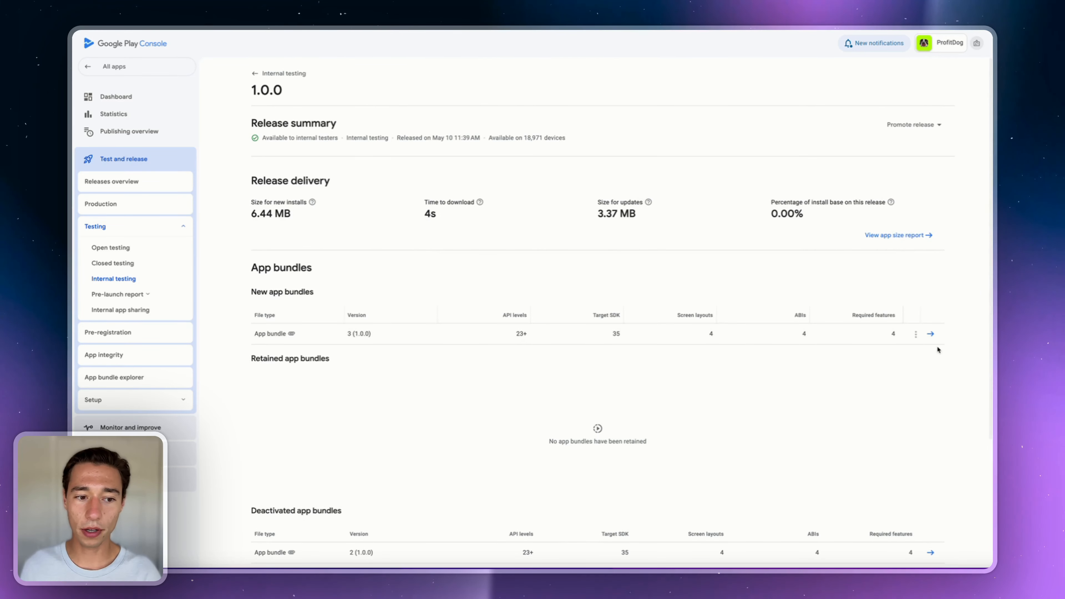
# - Inspect app bundle 3 (1.0.0)'s downloadable assets and copy its internal app sharing link
pyautogui.click(931, 334)
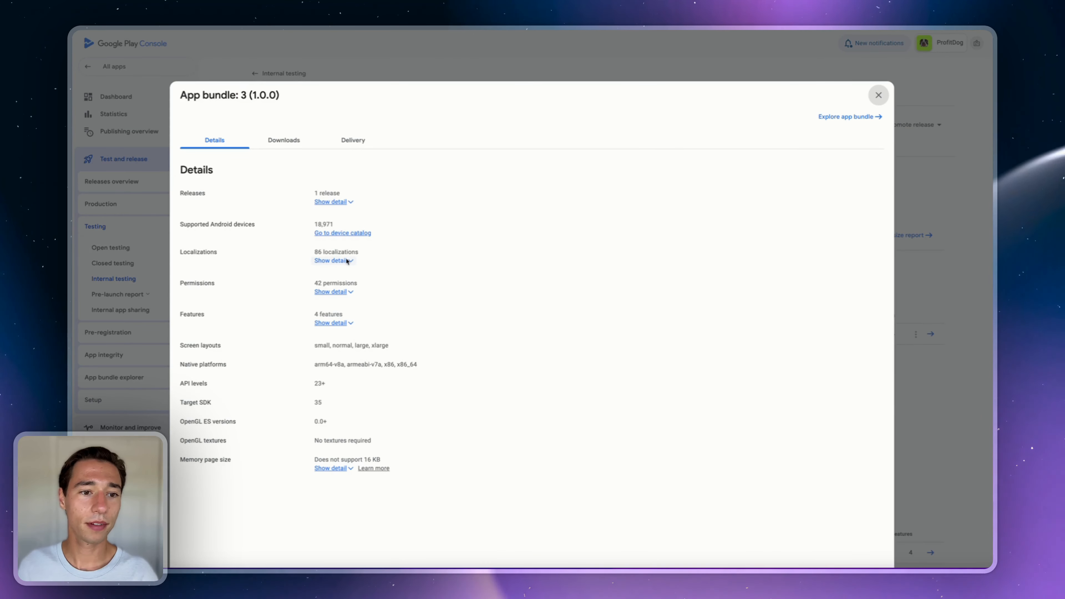
pyautogui.click(300, 141)
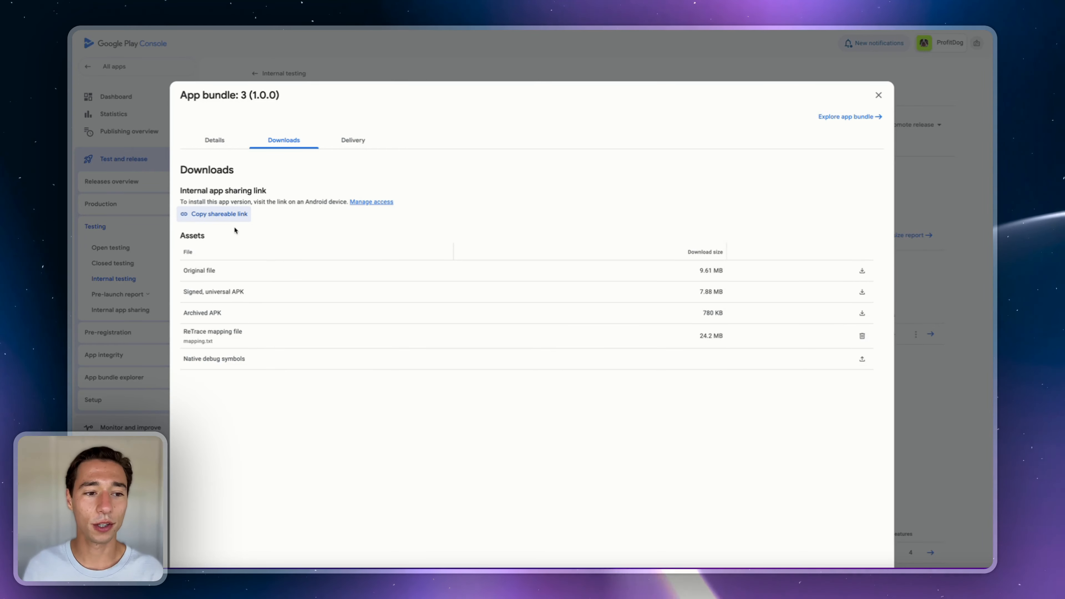
pyautogui.click(224, 214)
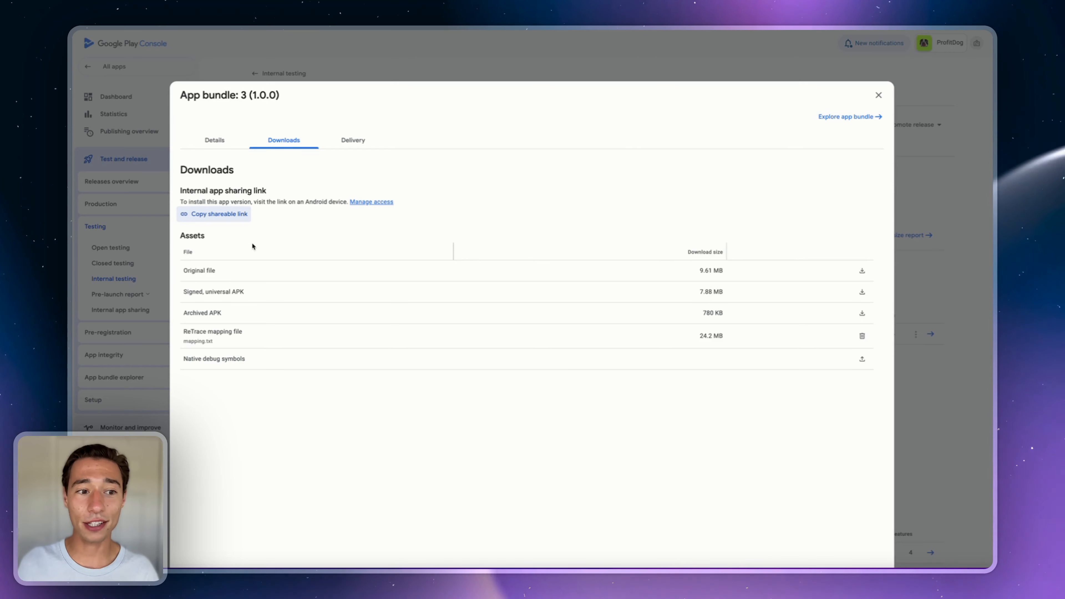
pyautogui.click(879, 95)
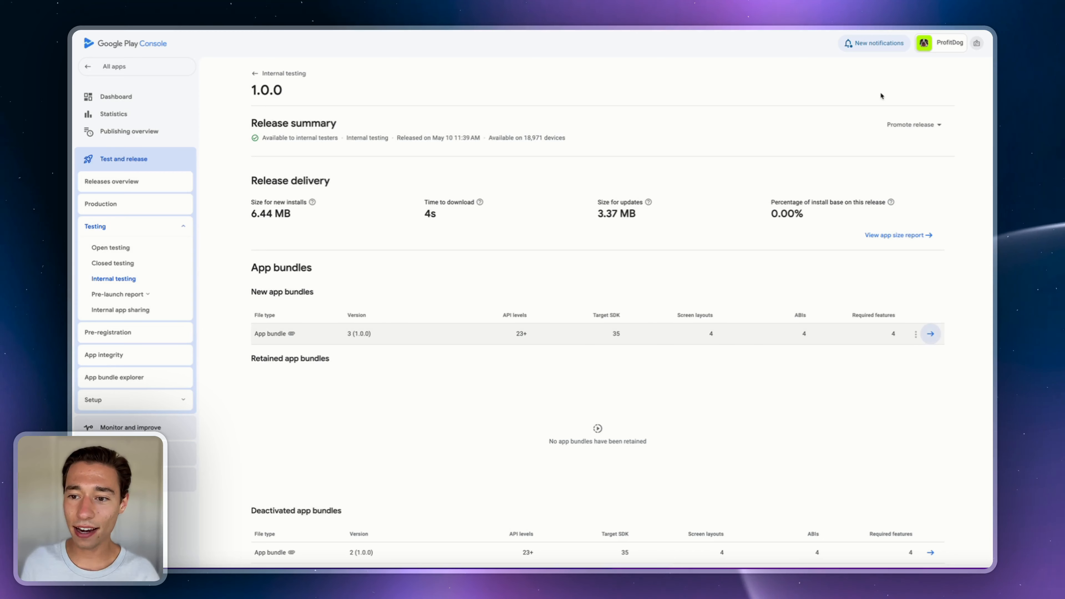
# - Promote release 1.0.0 from Internal testing to Production and continue to preview
pyautogui.click(259, 74)
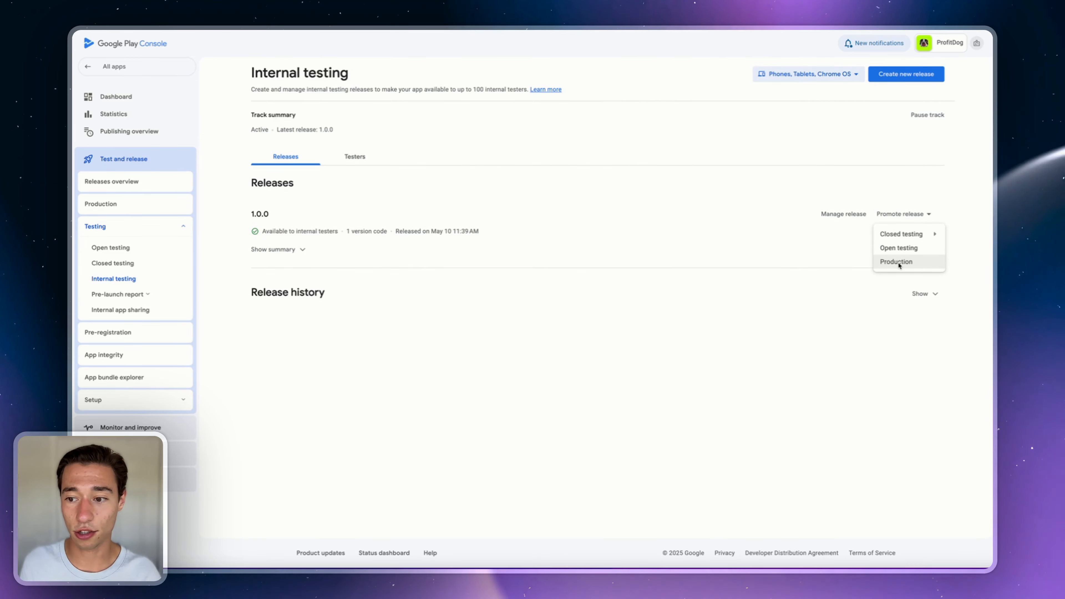
pyautogui.click(898, 262)
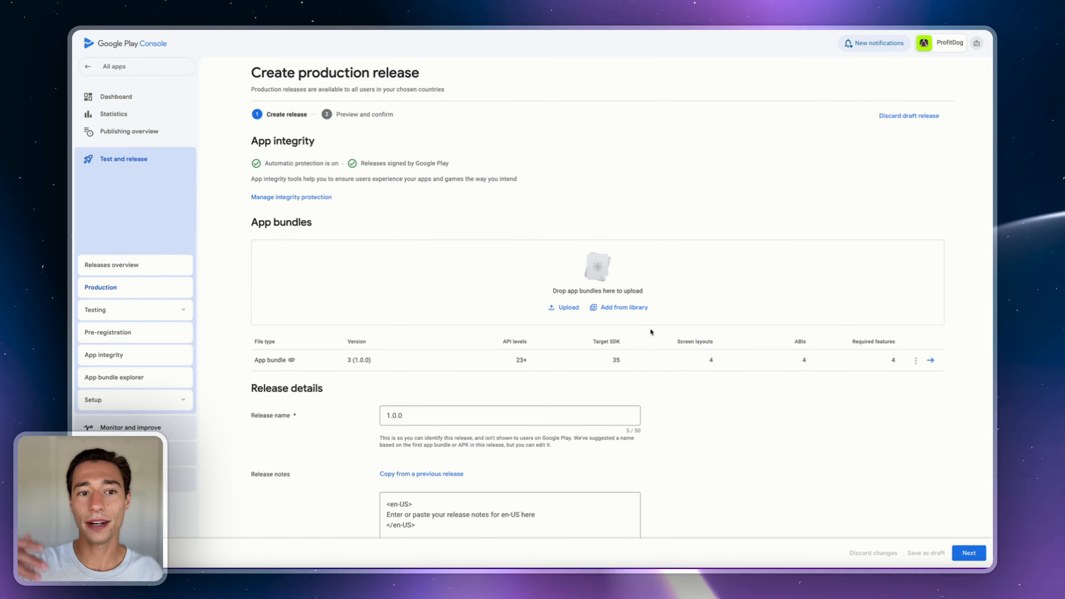
pyautogui.scroll(-4, 650, 332)
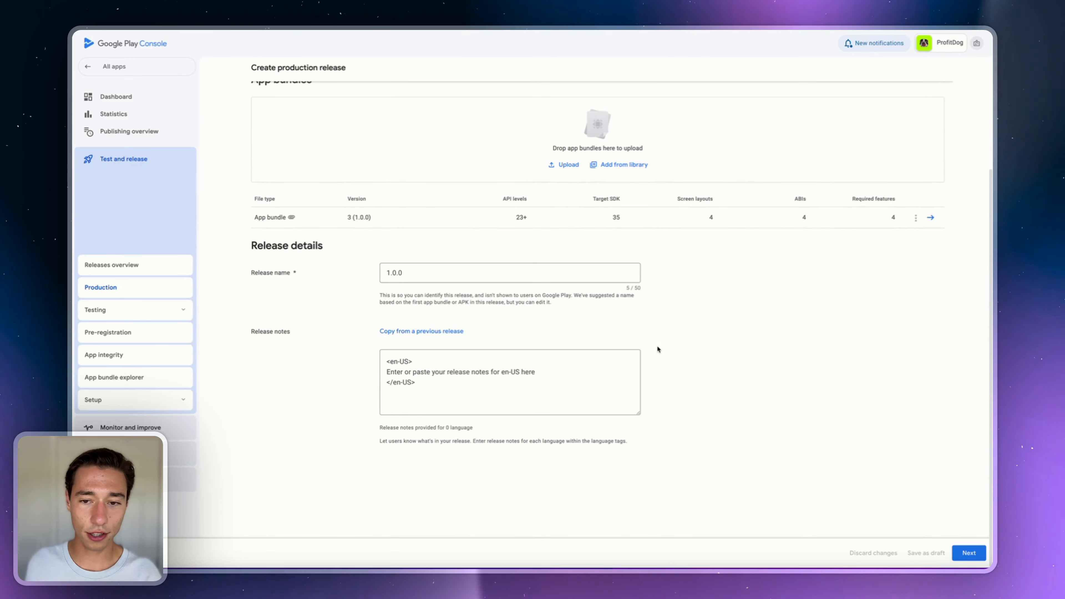
pyautogui.click(969, 553)
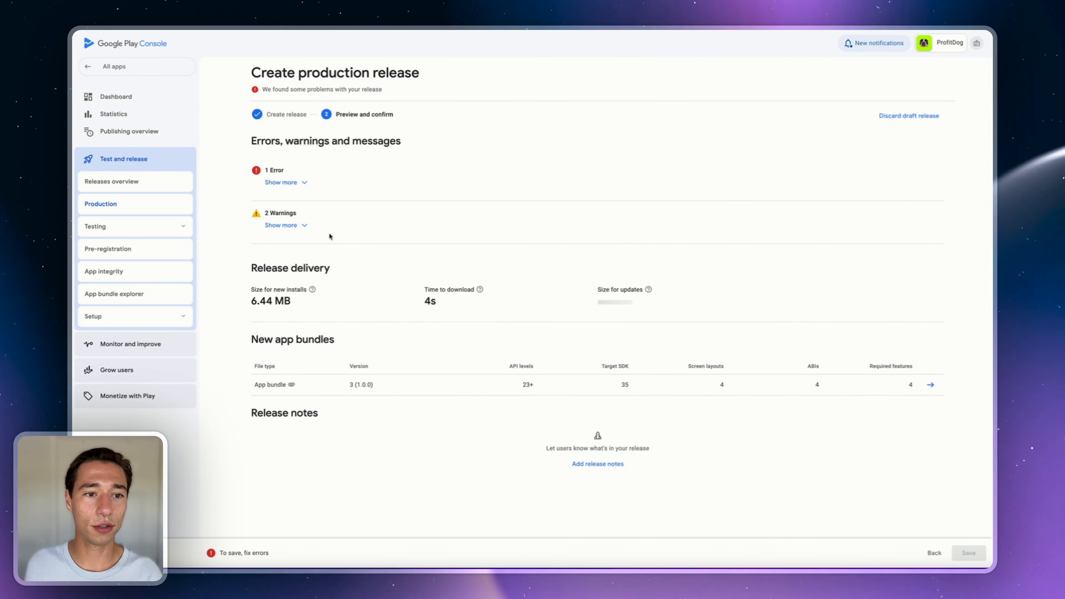
# - Review the production release's error, the country distribution help, and its two warnings
pyautogui.click(296, 183)
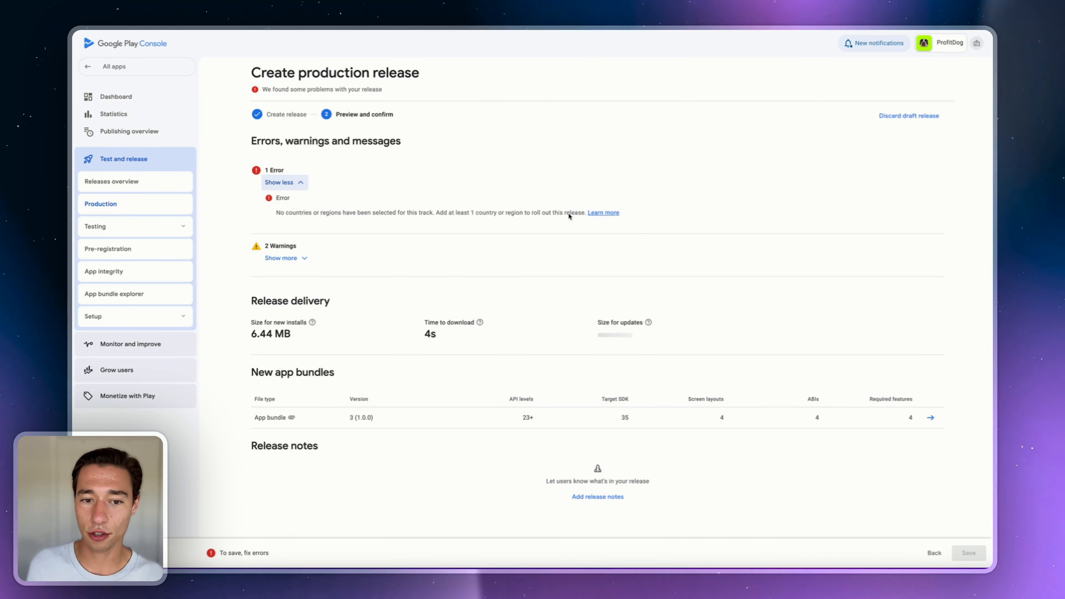
pyautogui.click(594, 214)
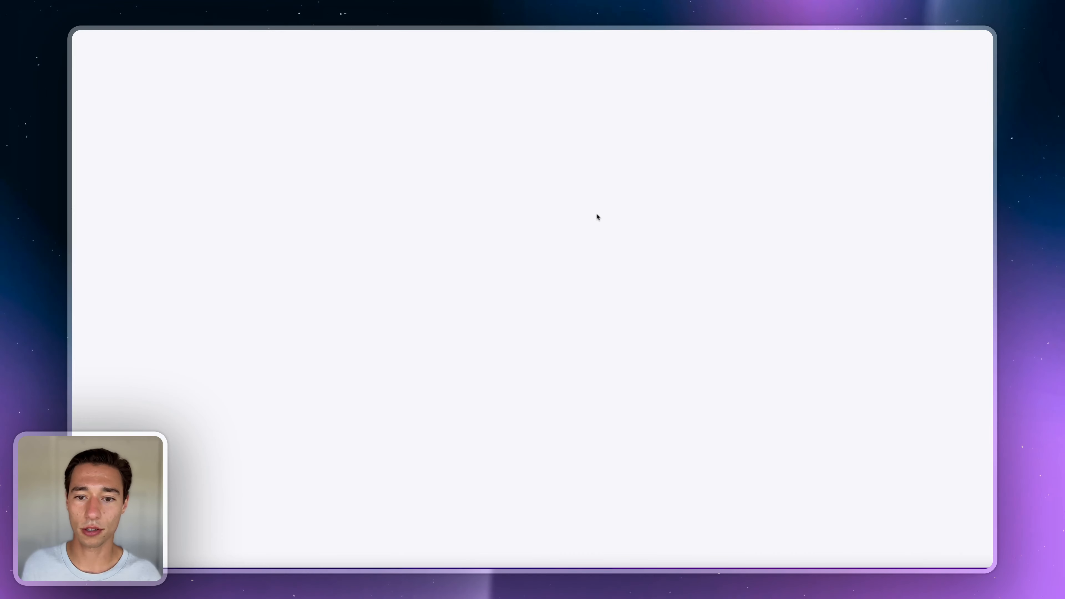
pyautogui.scroll(-10, 379, 275)
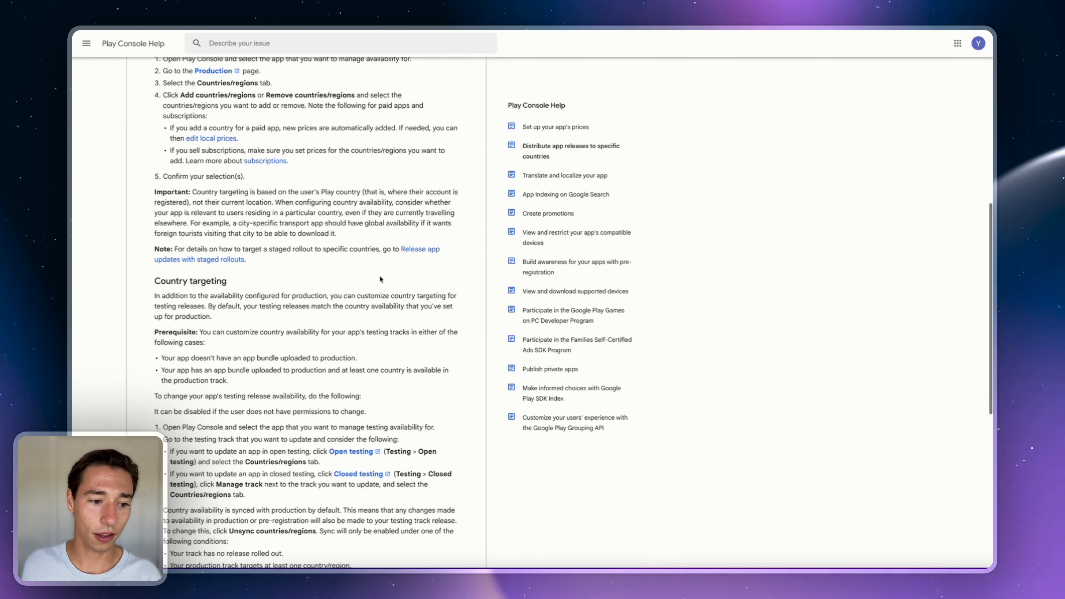
pyautogui.hotkey('ctrl', 'w')
pyautogui.scroll(-1, 484, 231)
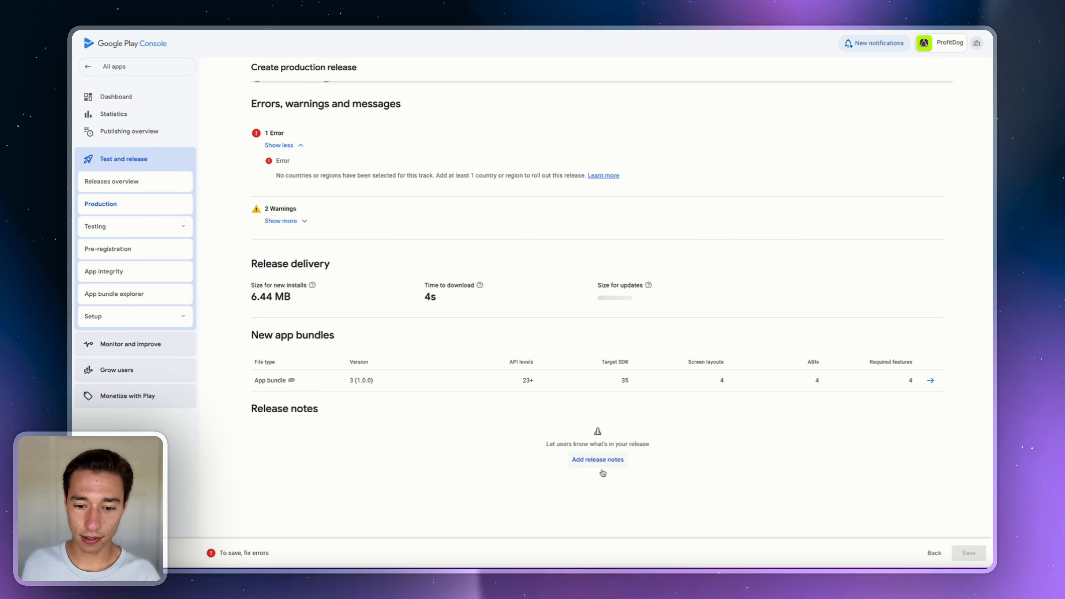
pyautogui.scroll(1, 596, 458)
pyautogui.click(299, 258)
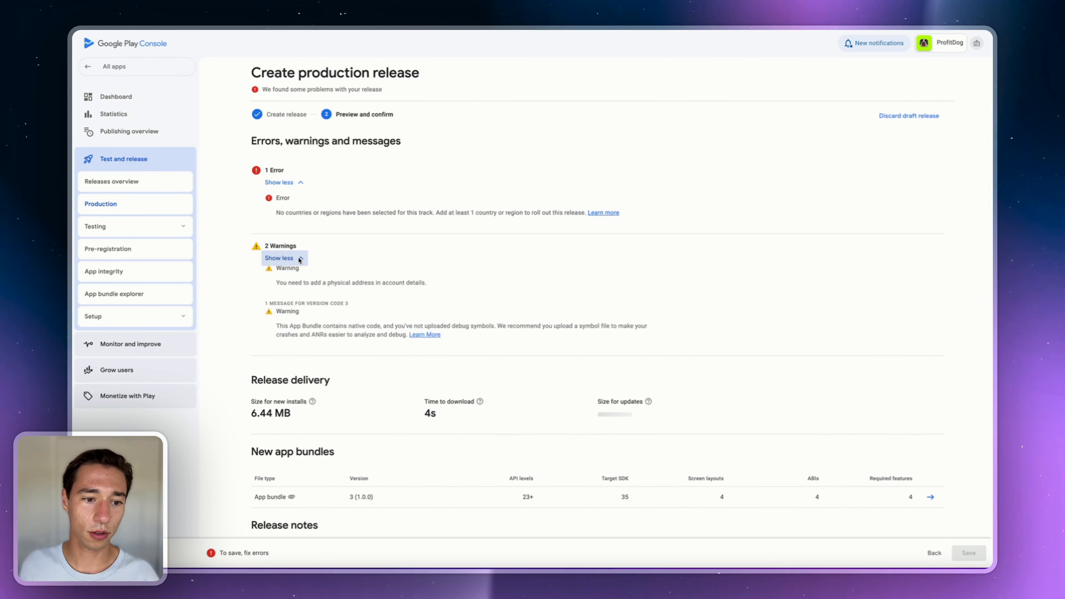
pyautogui.click(299, 258)
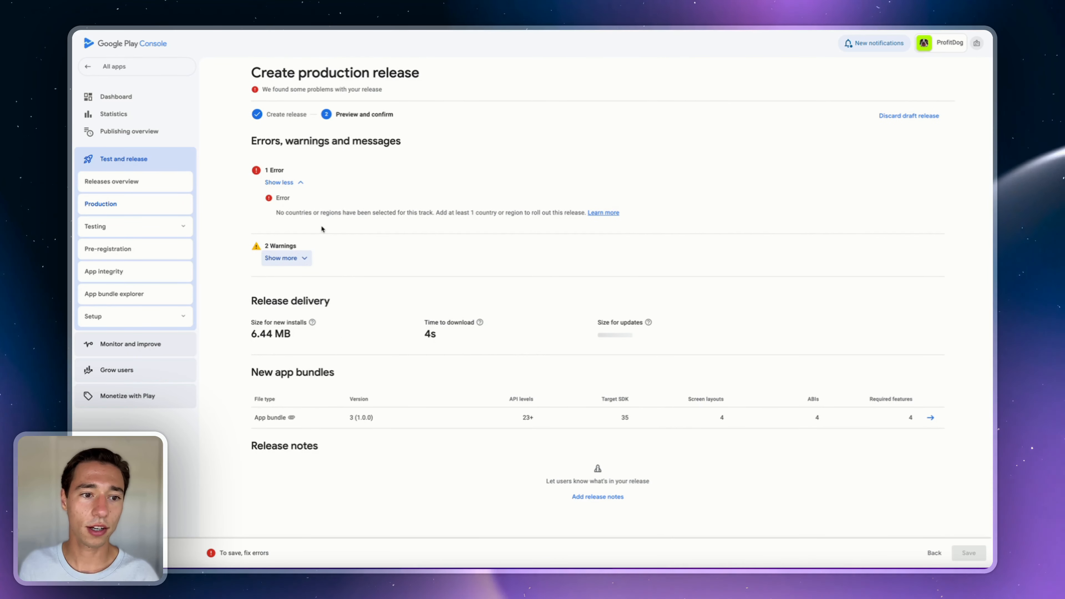
pyautogui.click(281, 182)
pyautogui.click(282, 182)
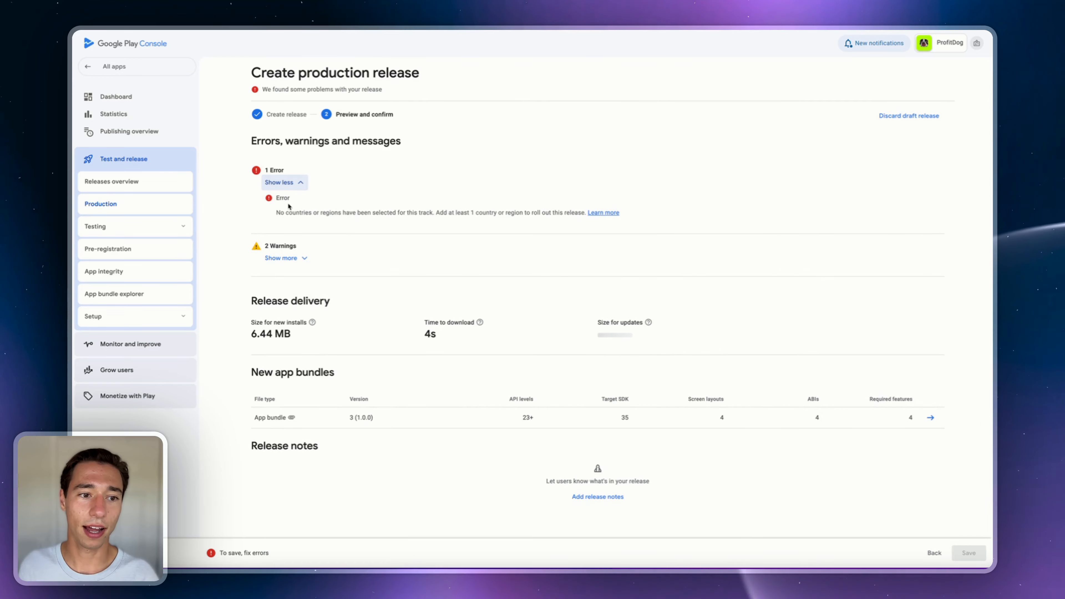
# - Select all 177 countries and regions for the Production track and save
pyautogui.click(110, 204)
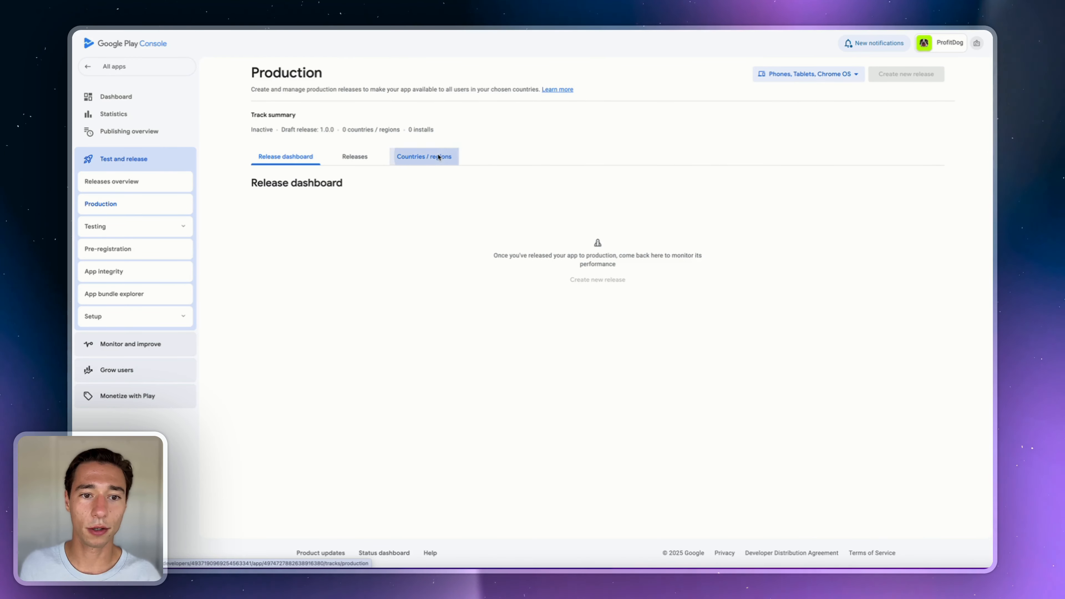
pyautogui.click(439, 156)
pyautogui.click(561, 276)
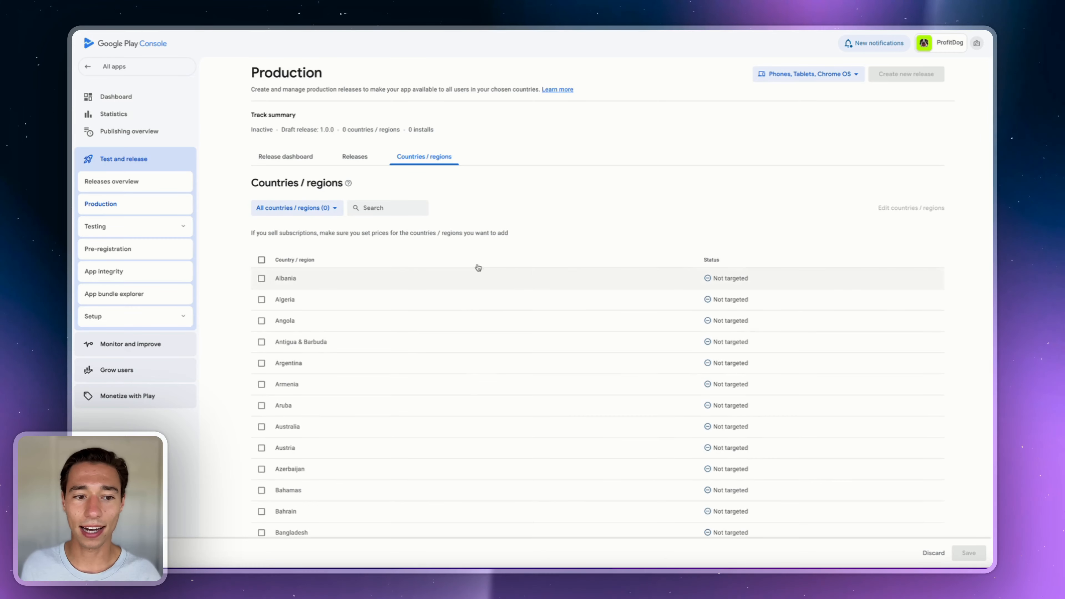
pyautogui.click(261, 259)
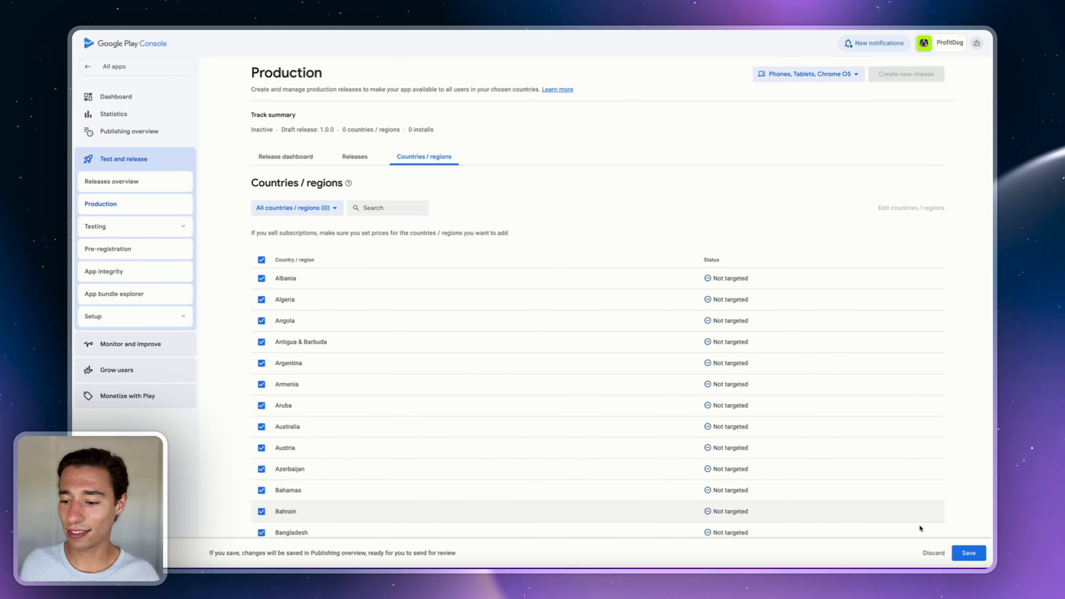
pyautogui.click(970, 554)
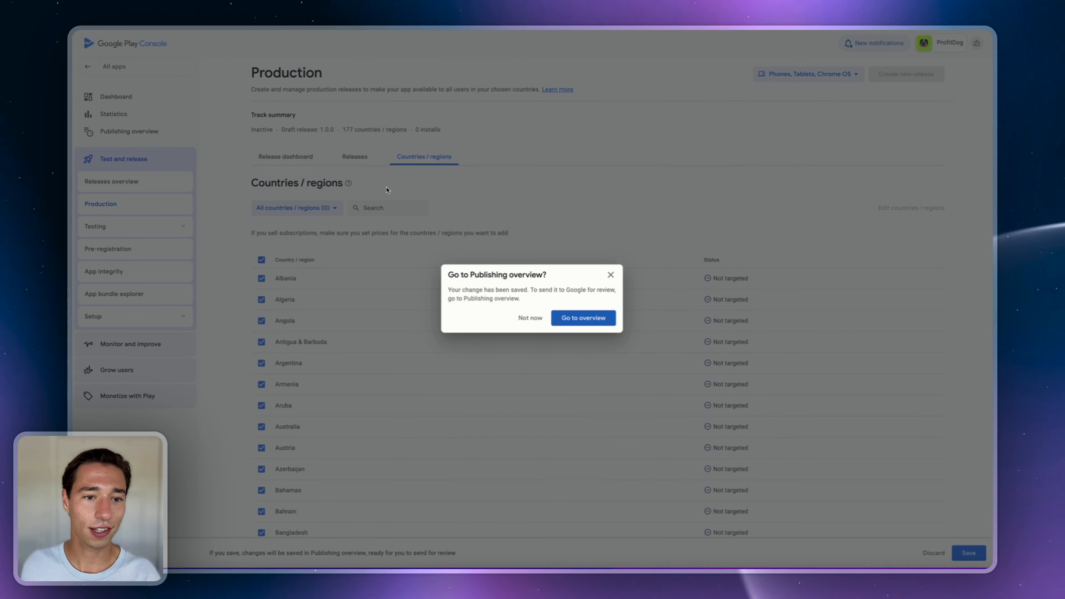
# - Check the publishing overview, then return to ProfitDog's Internal testing track
pyautogui.click(595, 320)
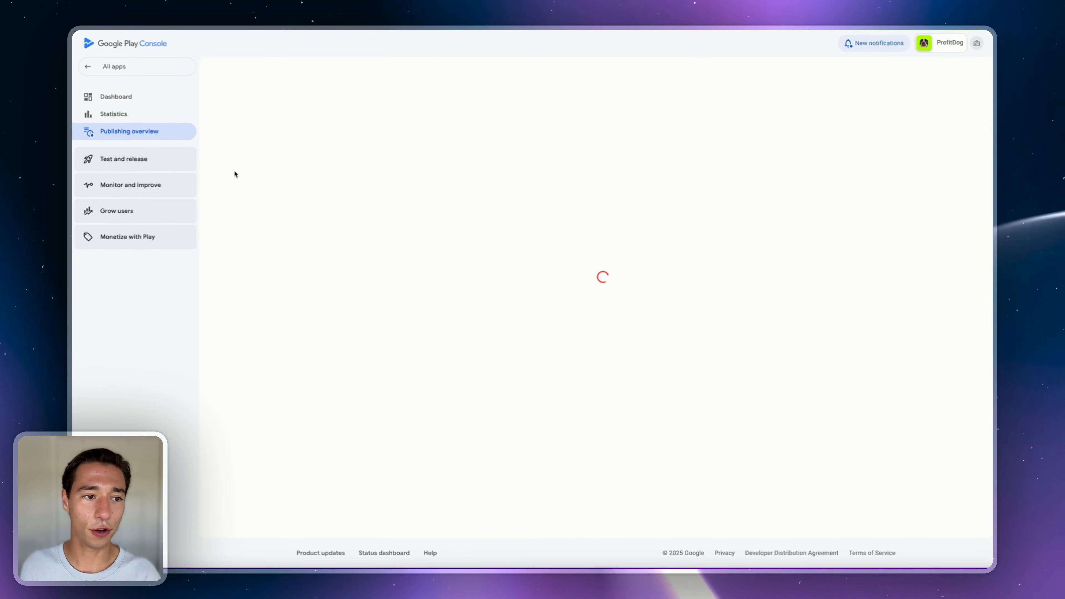
pyautogui.click(121, 159)
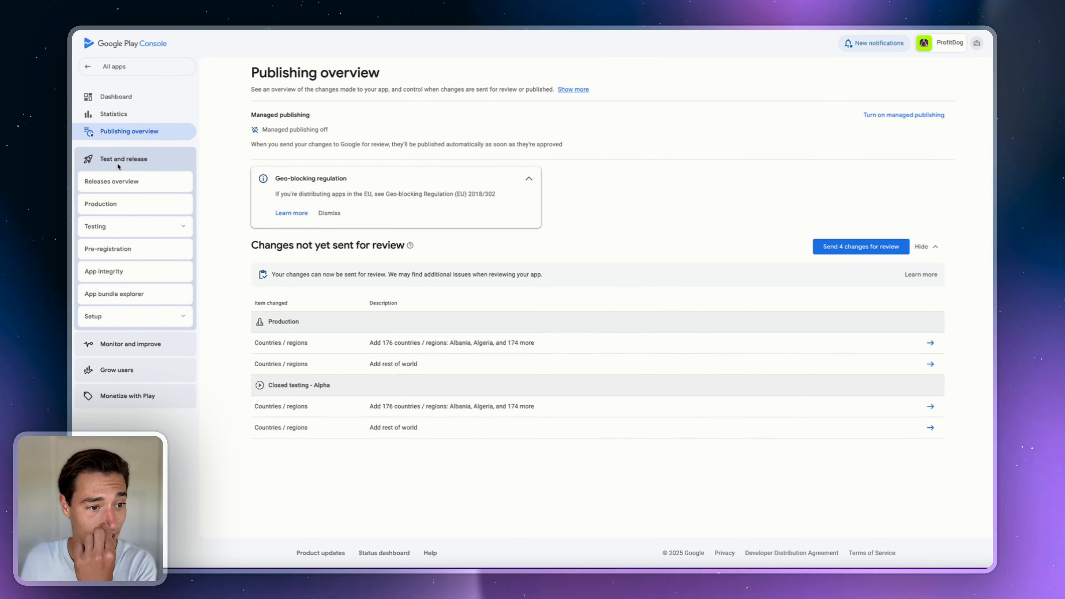
pyautogui.click(107, 218)
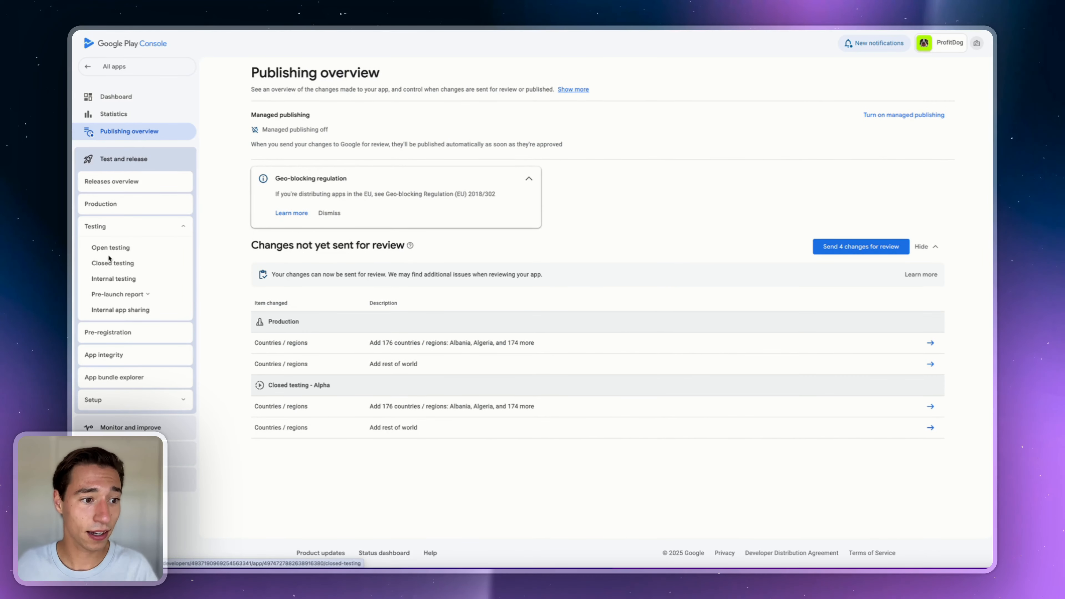
pyautogui.click(108, 279)
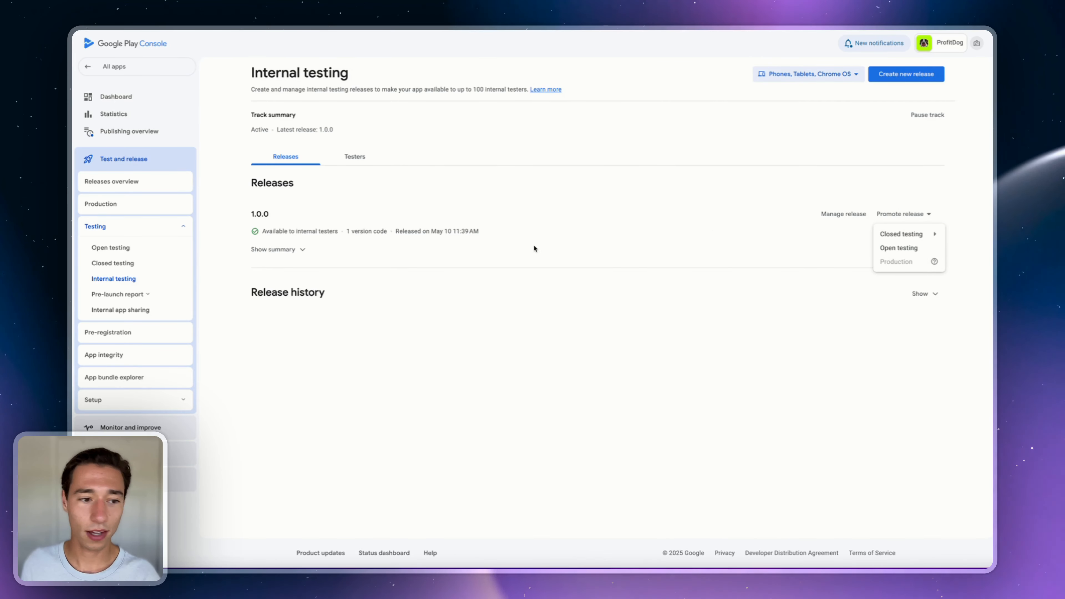
# - Edit and save the draft 1.0.0 production release for full rollout, then go to the publishing overview
pyautogui.click(110, 205)
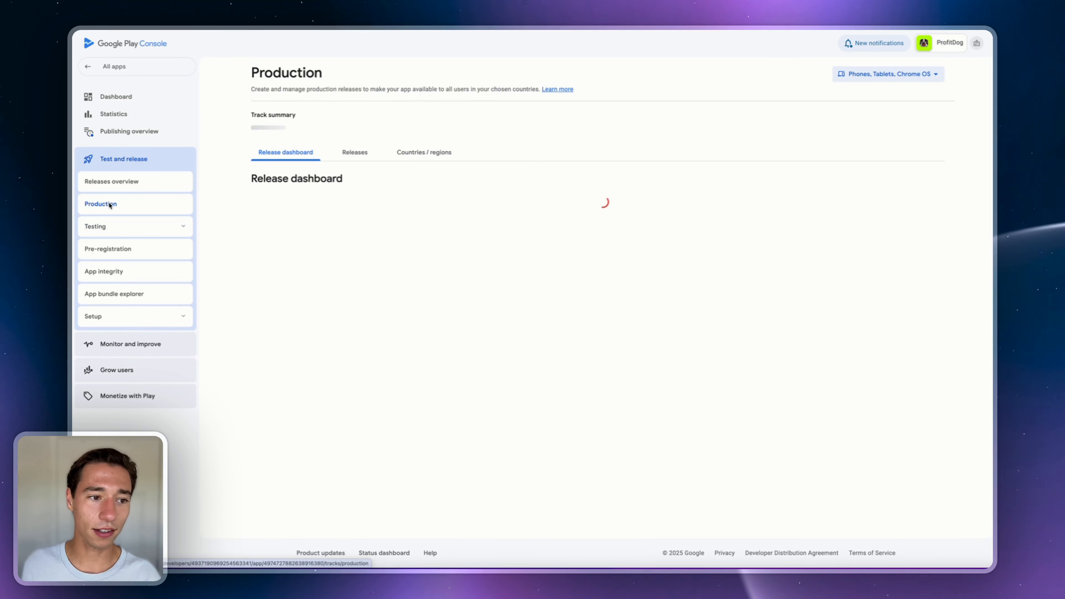
pyautogui.click(369, 159)
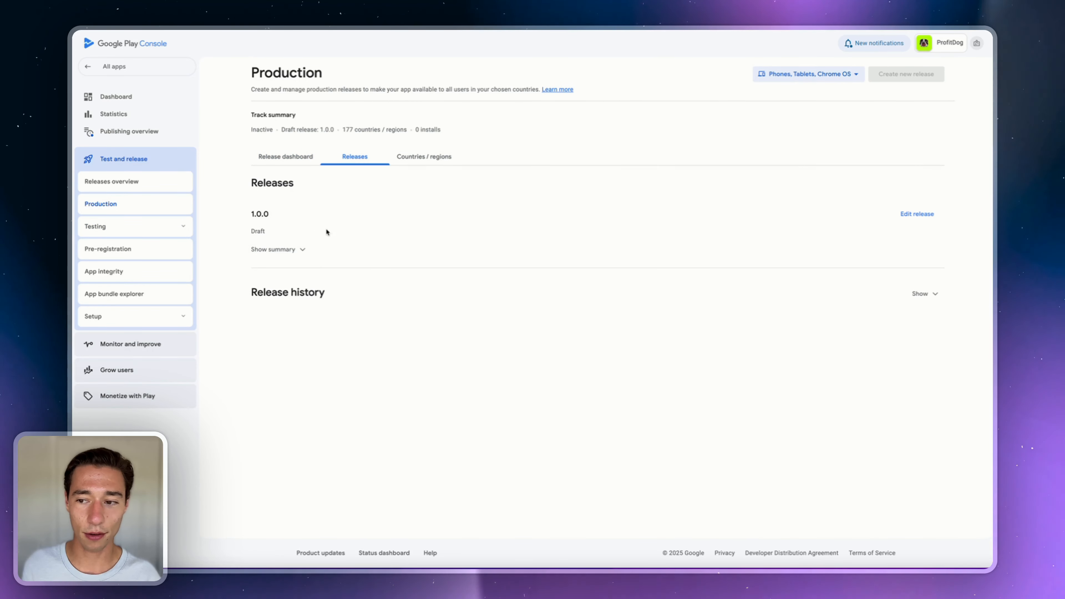
pyautogui.click(911, 215)
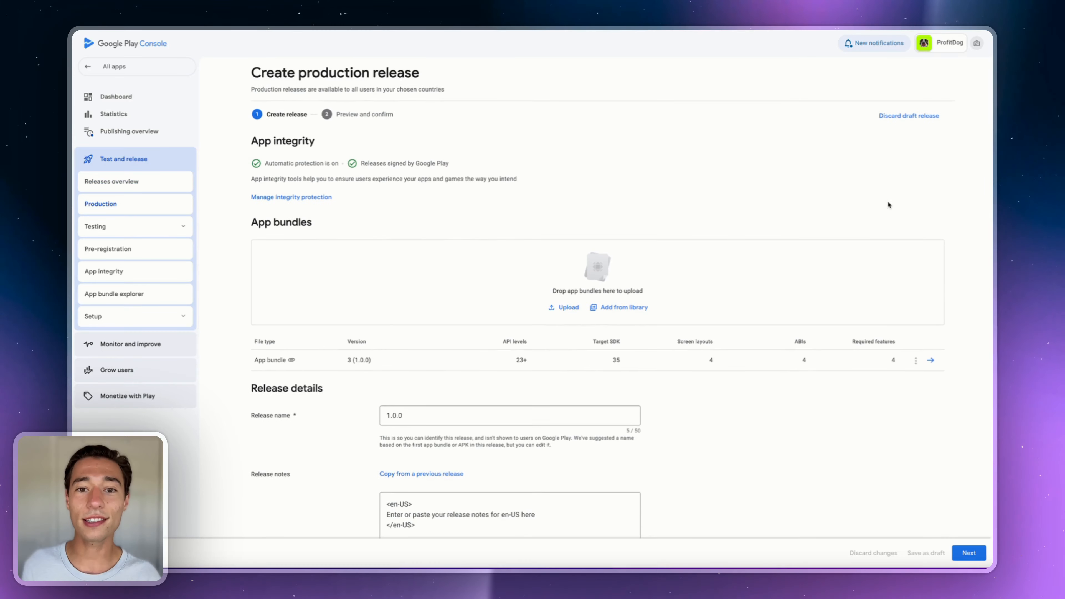
pyautogui.click(966, 553)
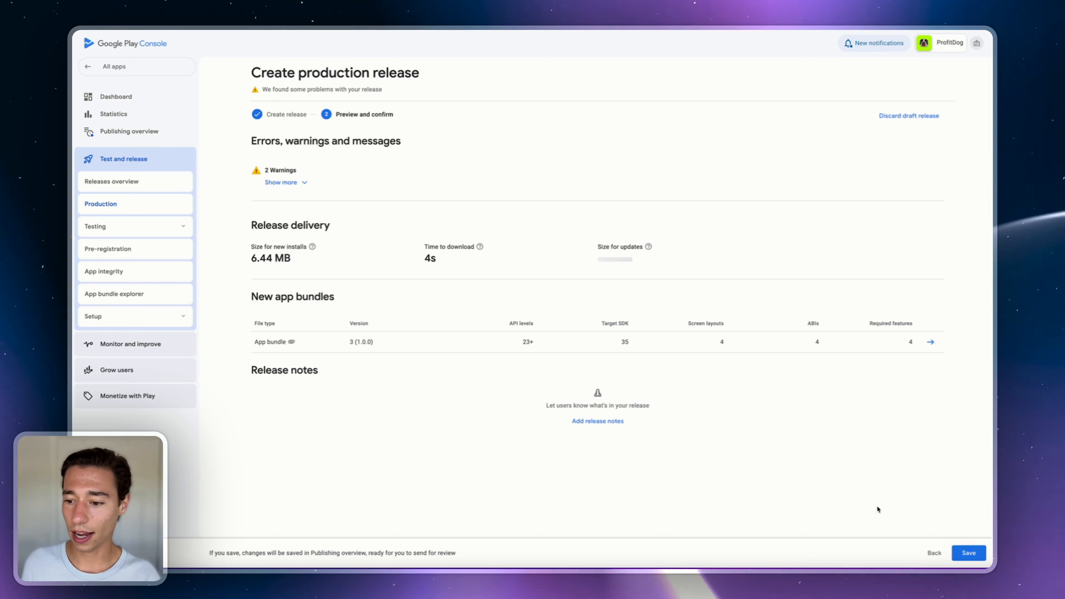
pyautogui.click(968, 553)
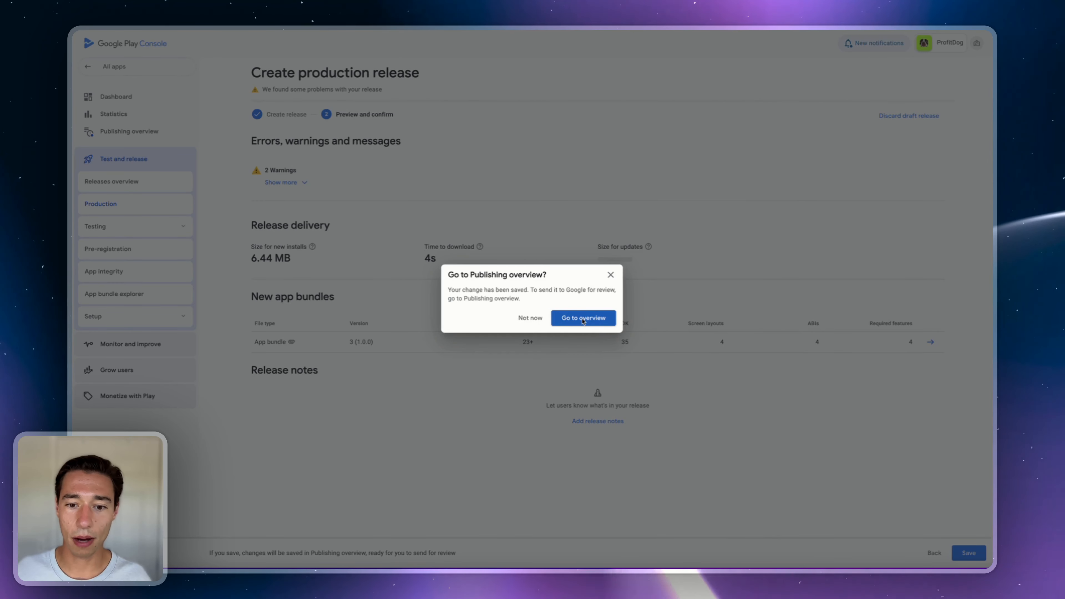
pyautogui.click(583, 319)
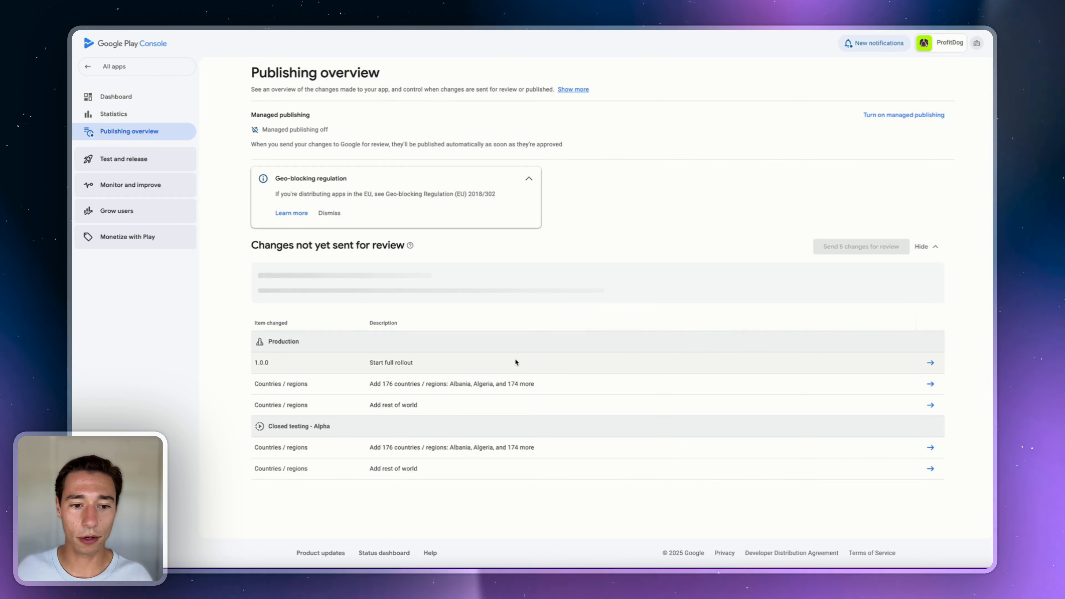
# - Send the 5 pending changes to Google for review and dismiss the geo-blocking notice
pyautogui.click(844, 251)
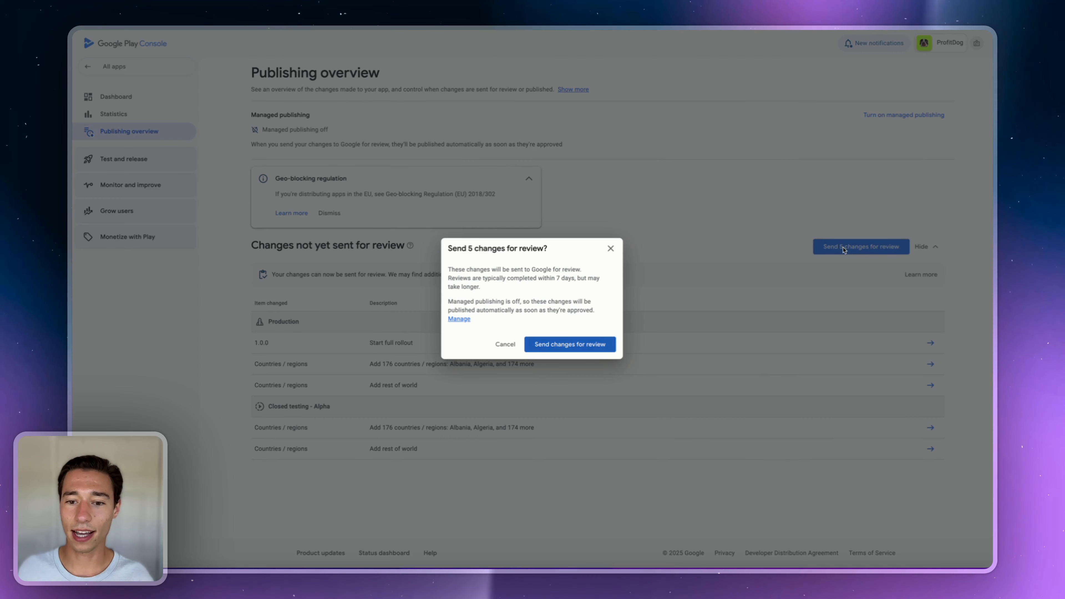
pyautogui.click(583, 344)
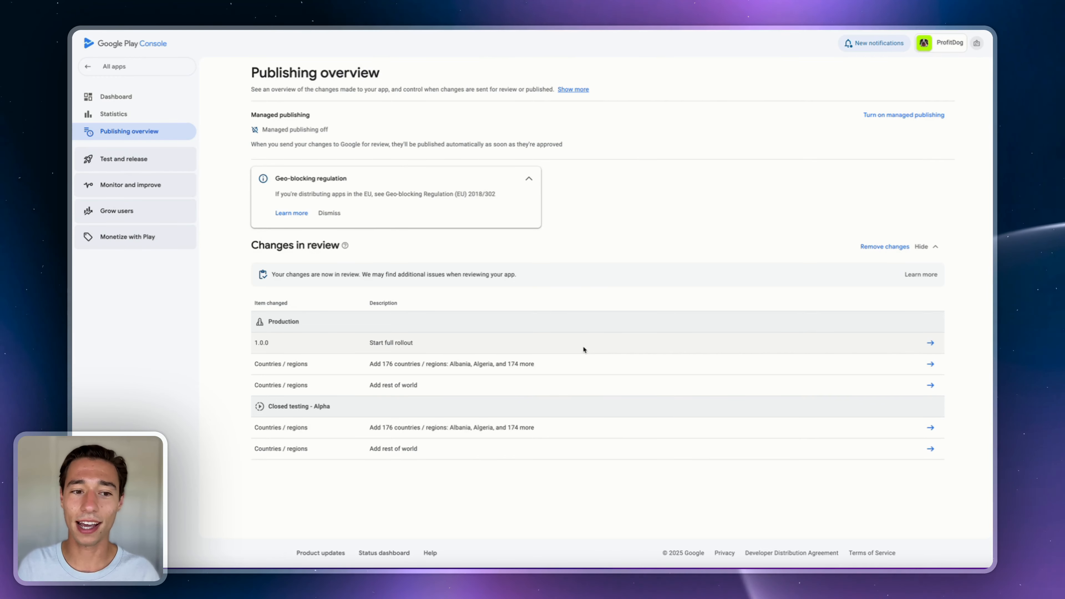
pyautogui.click(330, 214)
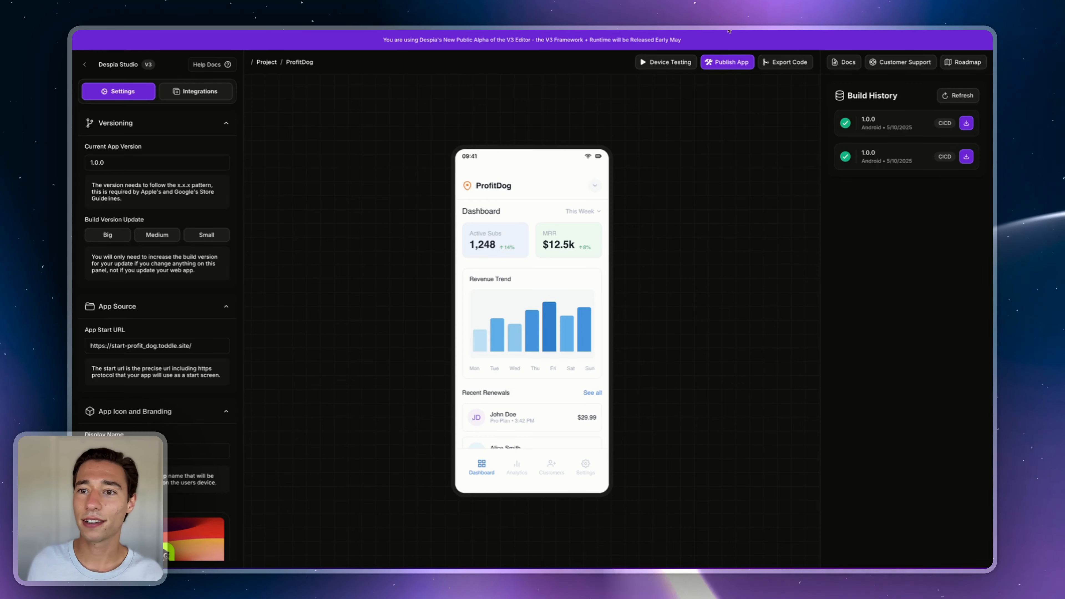
# - Launch a Google Android one-click build and publish of ProfitDog in Despia Studio
pyautogui.click(729, 63)
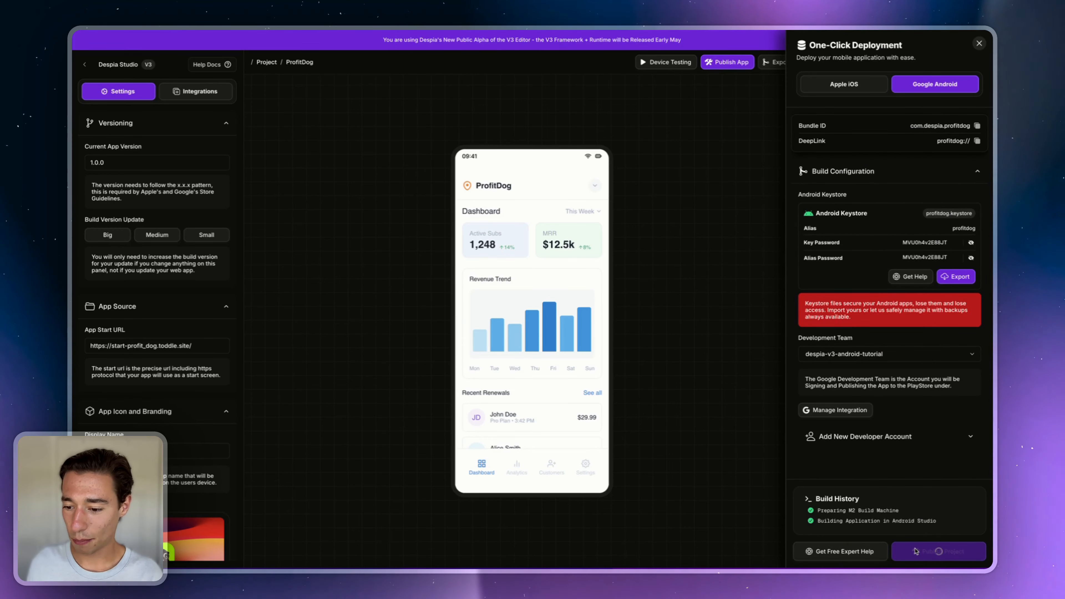
pyautogui.click(916, 550)
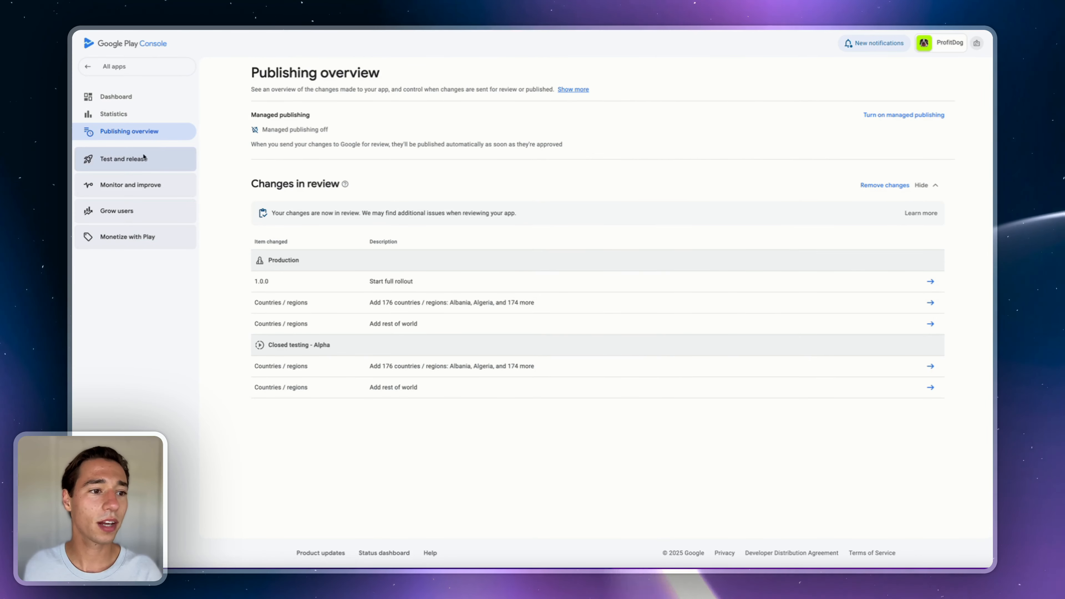
# - Promote the internal-testing 1.0.0 release to the Production track
pyautogui.click(112, 195)
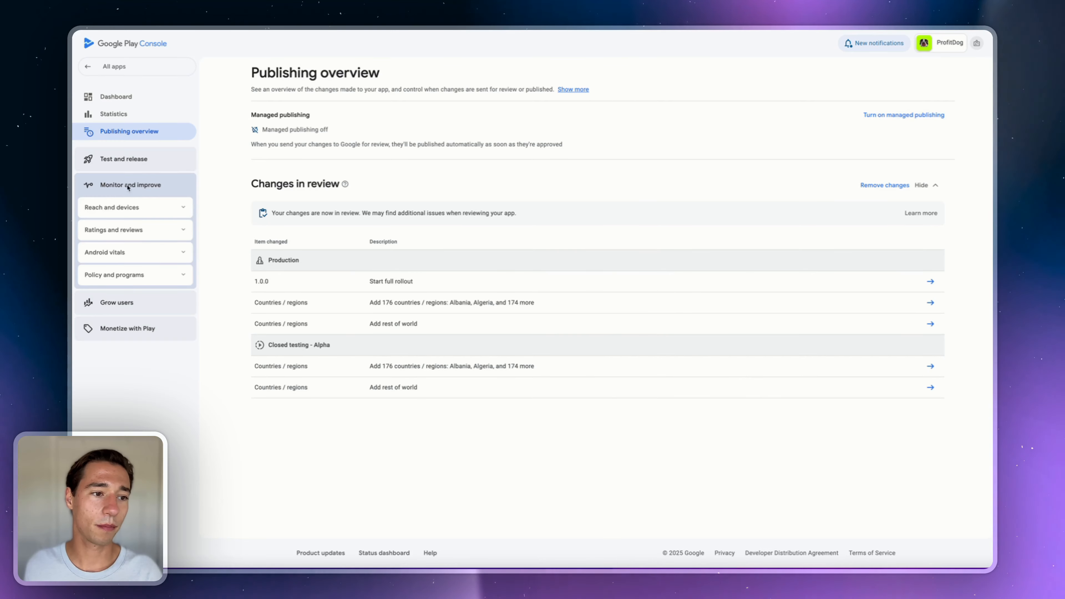
pyautogui.click(122, 164)
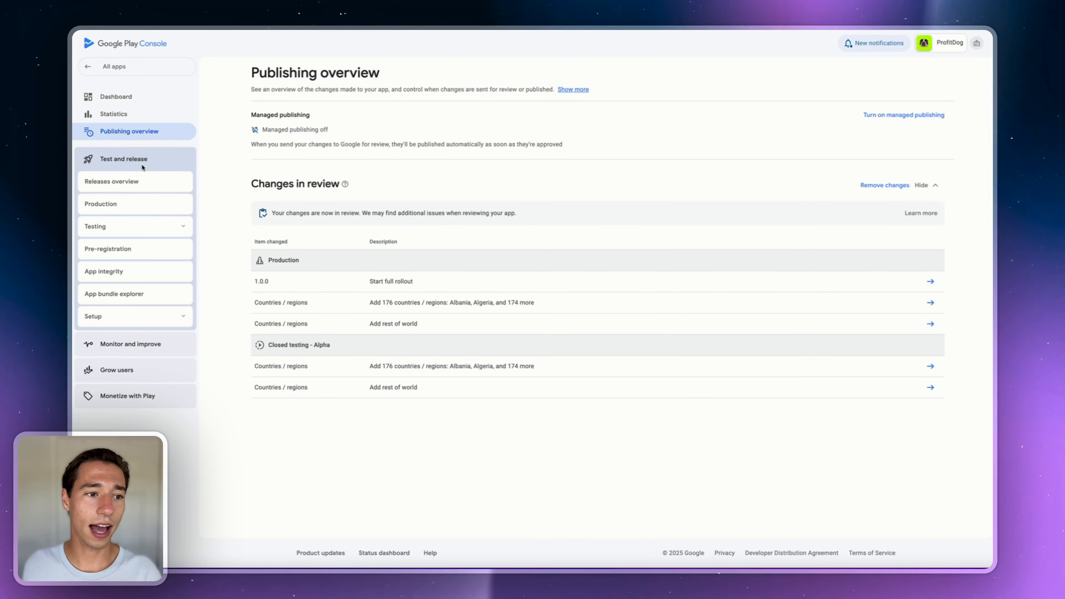
pyautogui.click(131, 227)
pyautogui.click(114, 278)
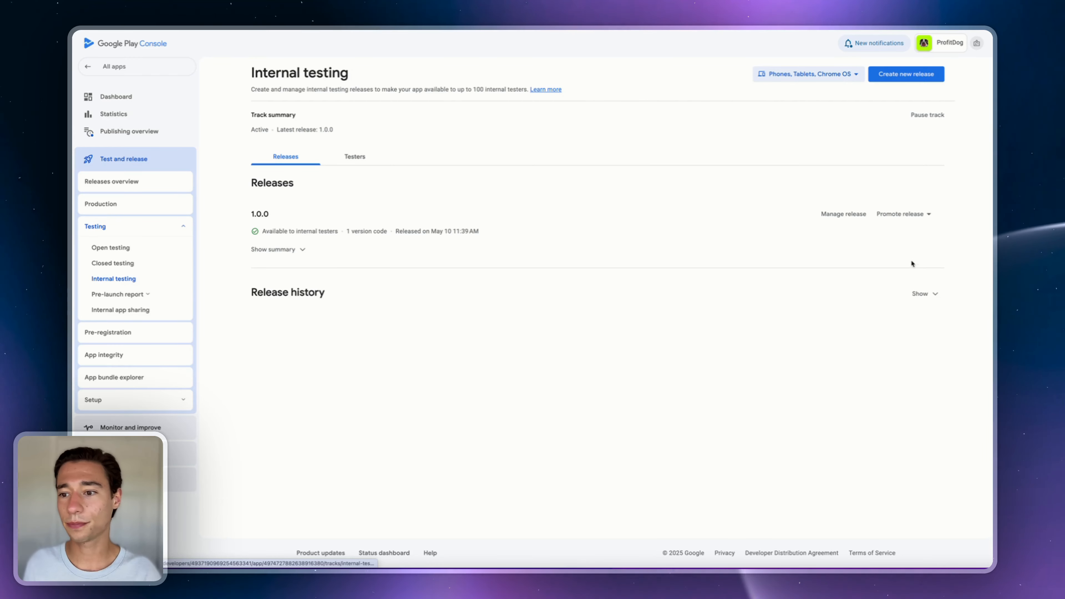
pyautogui.click(898, 214)
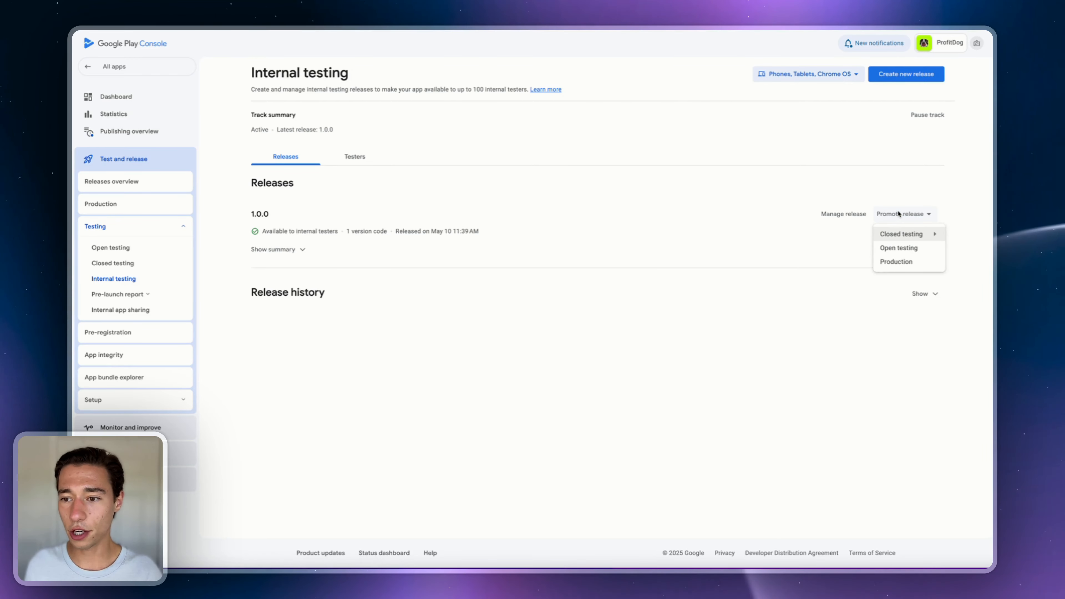
pyautogui.click(894, 261)
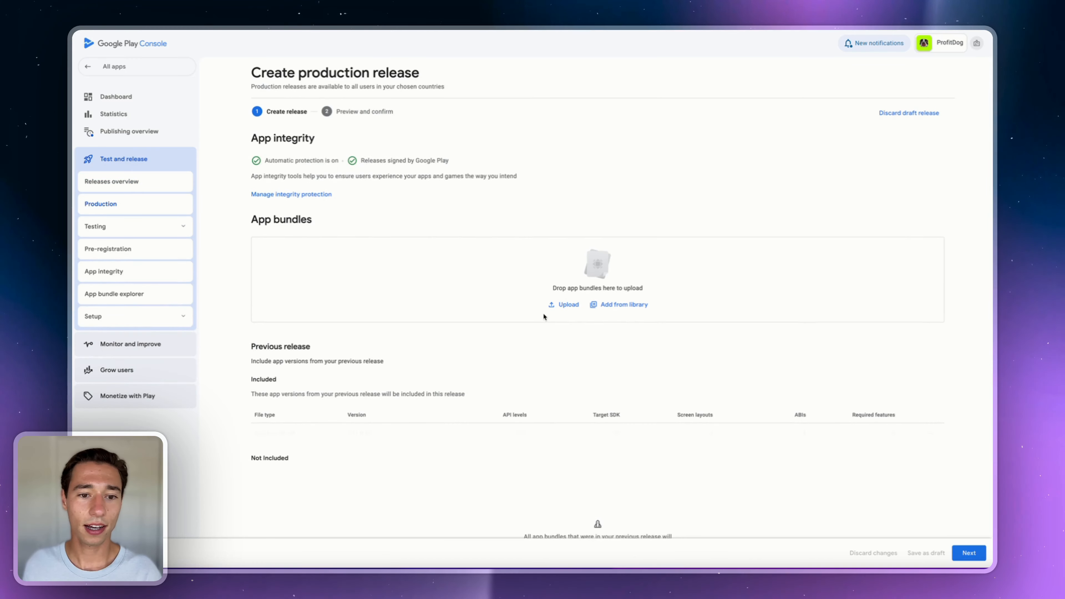
# - Continue to the release preview, inspect the error details, then view Production's releases list
pyautogui.click(969, 553)
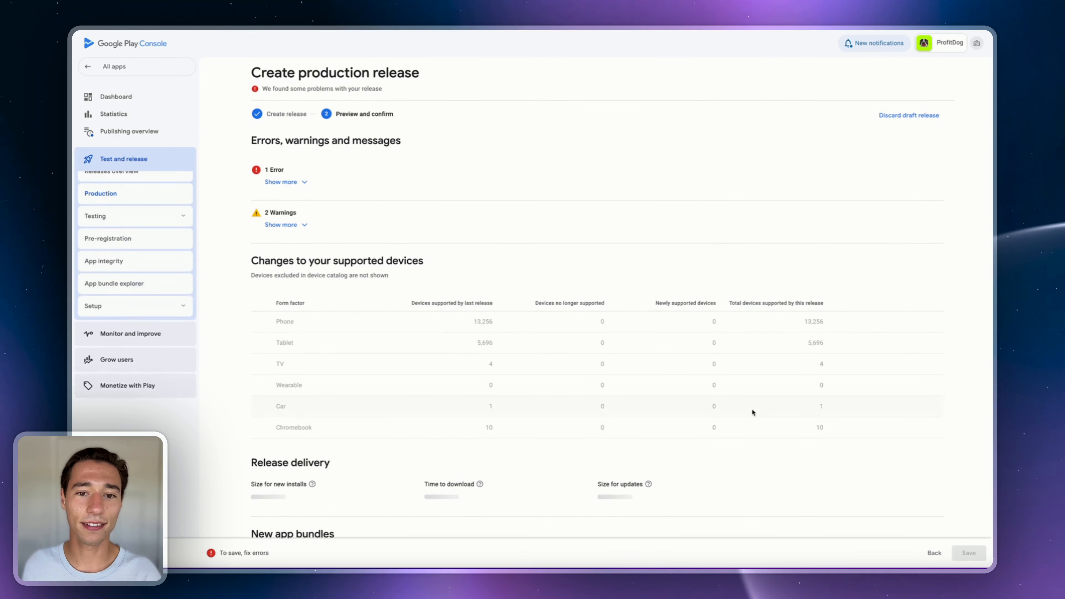
pyautogui.click(285, 181)
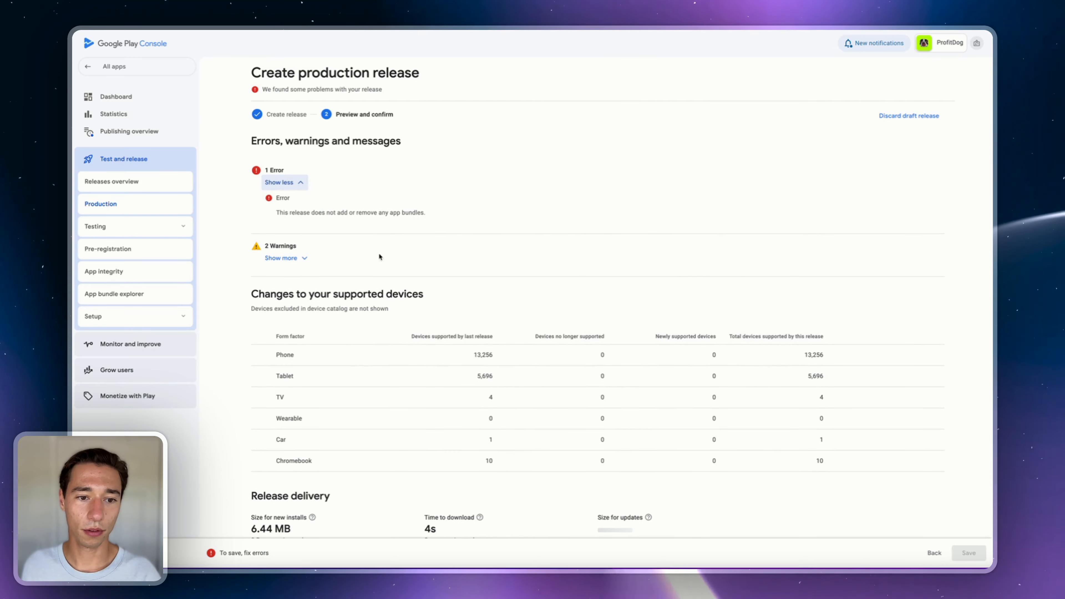
pyautogui.tripleClick(307, 213)
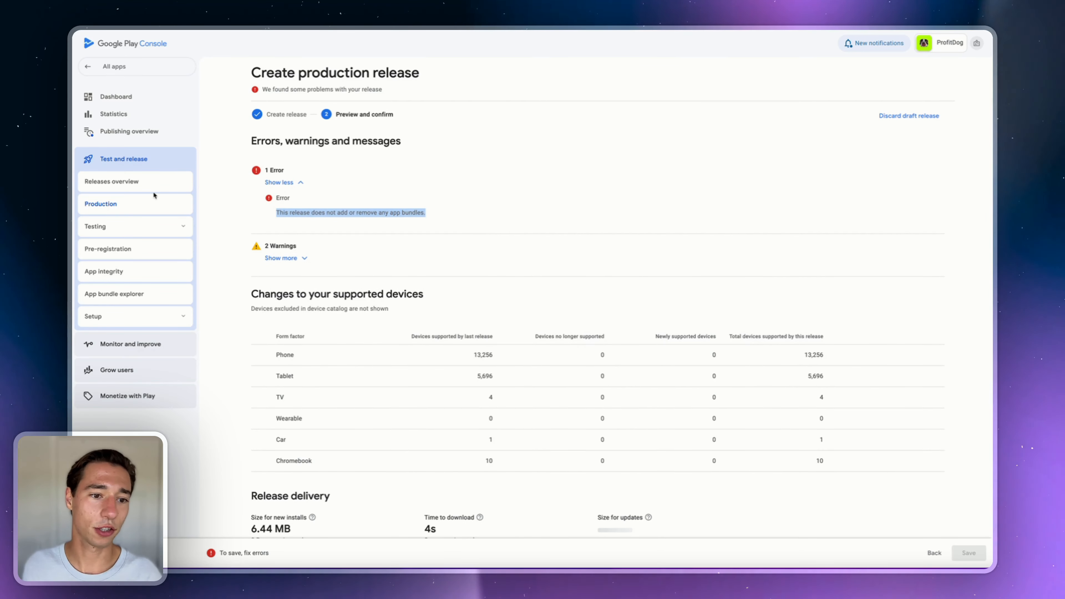
pyautogui.click(340, 229)
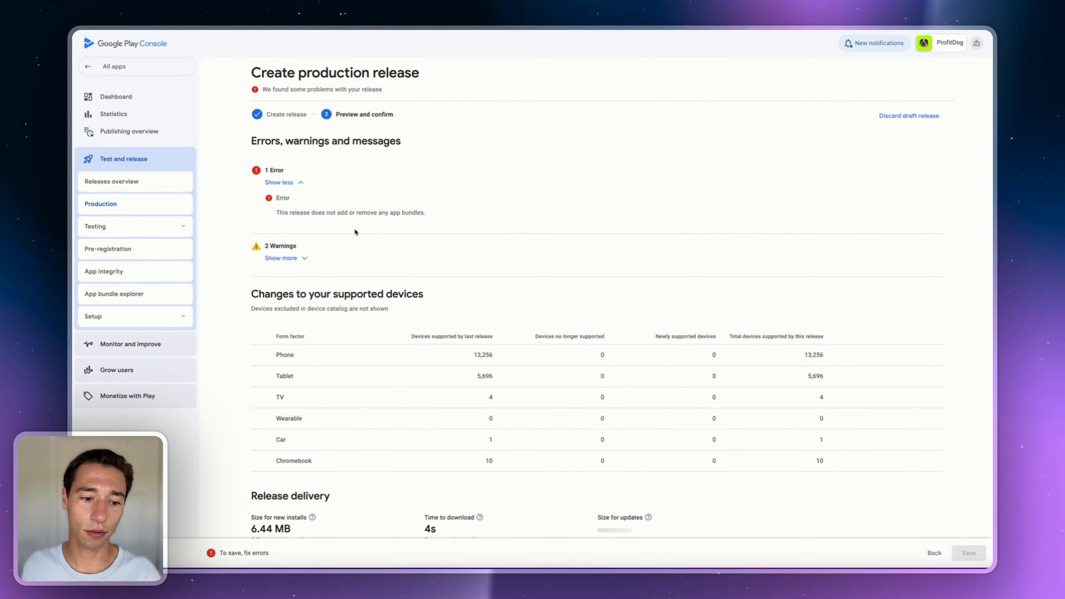
pyautogui.scroll(-2, 354, 228)
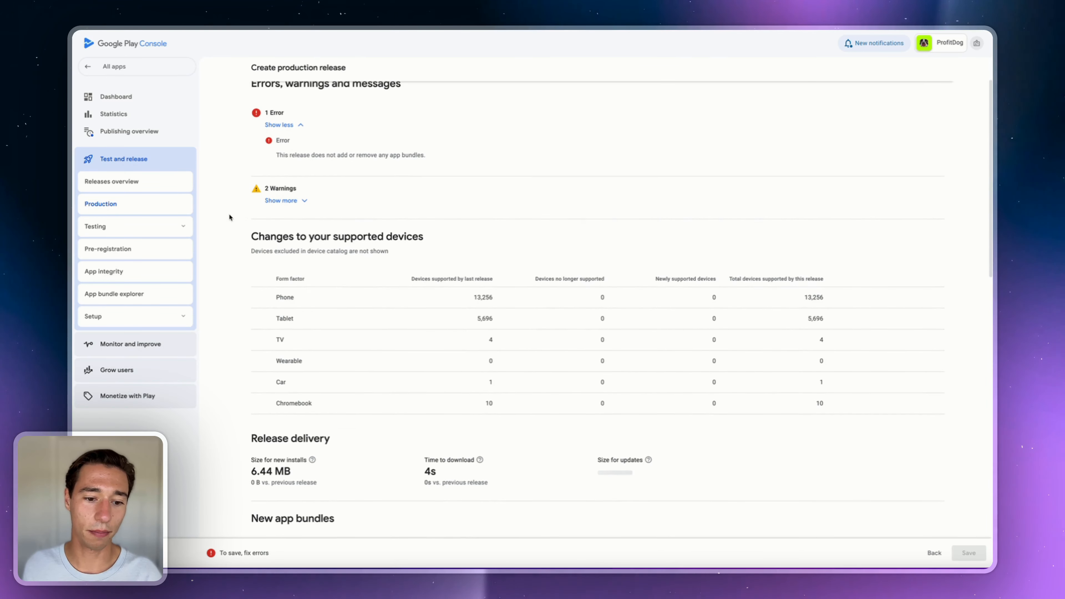
pyautogui.click(103, 207)
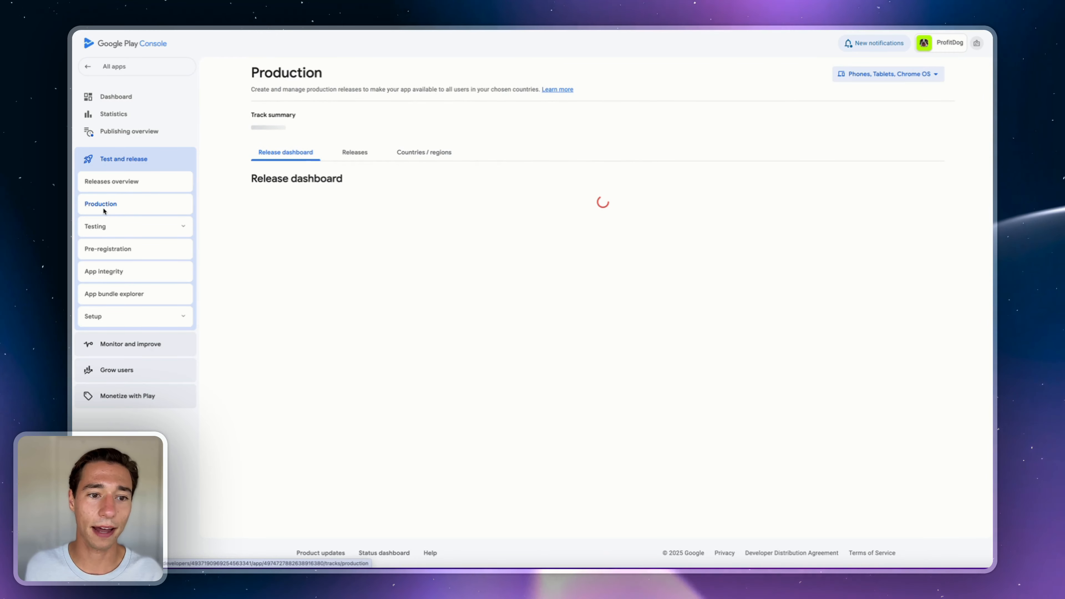
pyautogui.click(354, 155)
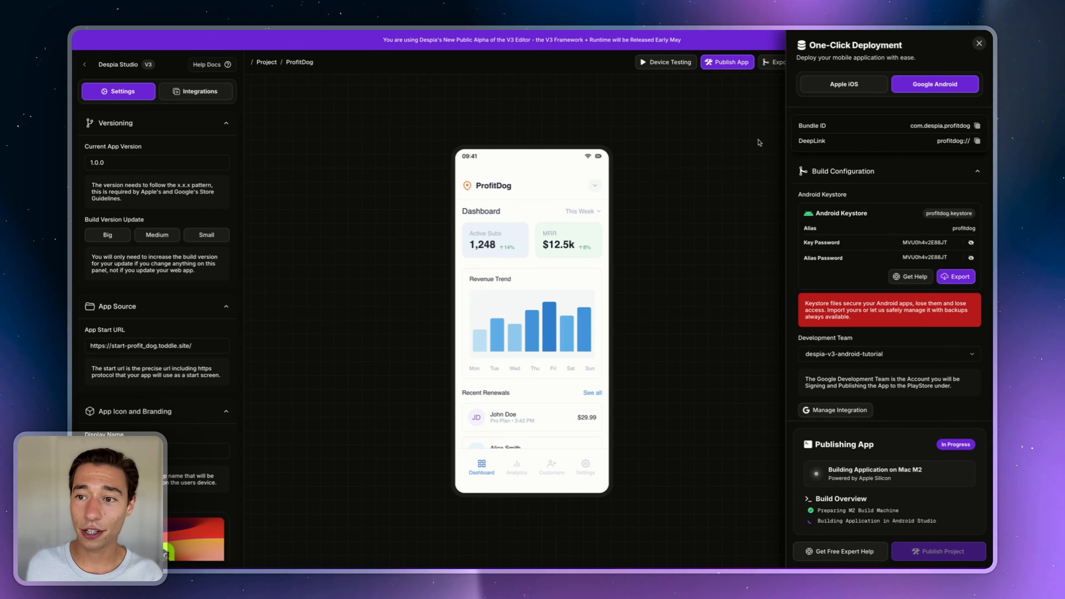
# - Open the Get Free Expert Help support chat on ProfitDog's One-Click Deployment panel
pyautogui.click(823, 559)
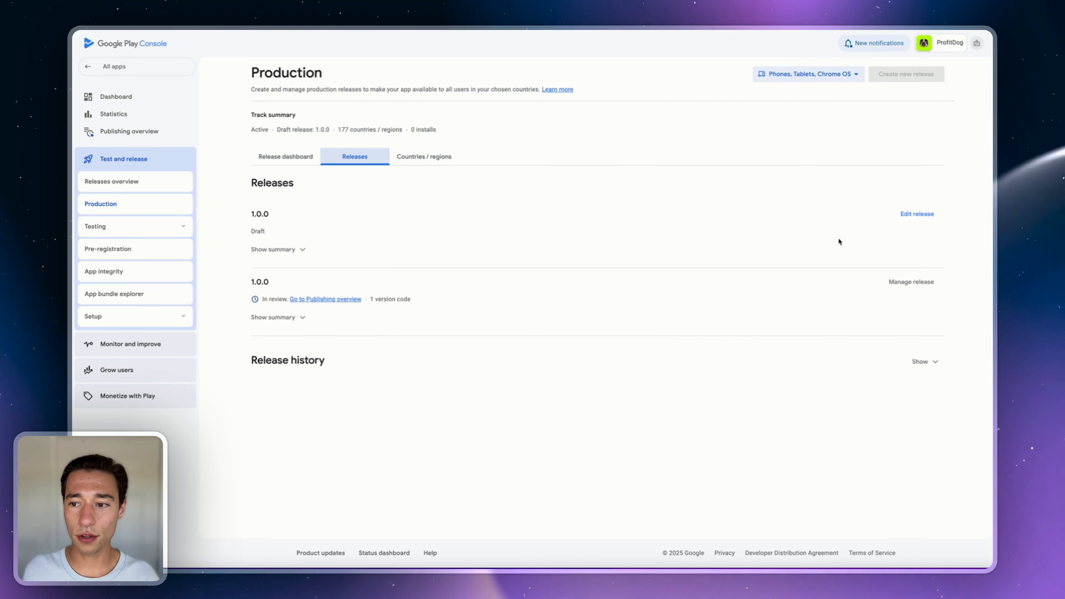
# - Discard the draft 1.0.0 production release and show the Publishing overview without the geo-blocking notice
pyautogui.click(916, 214)
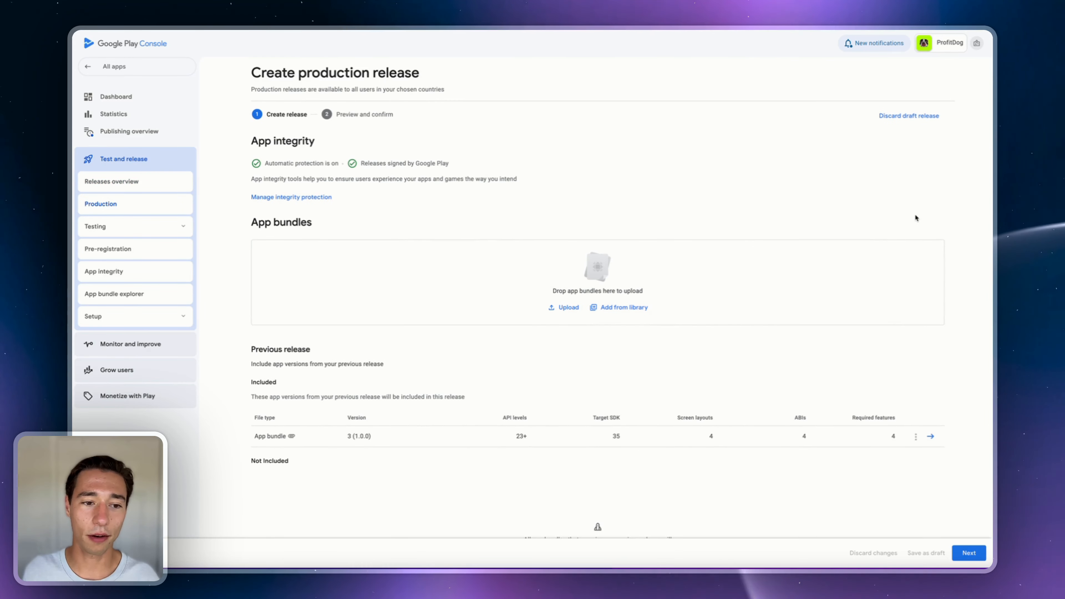
pyautogui.click(909, 115)
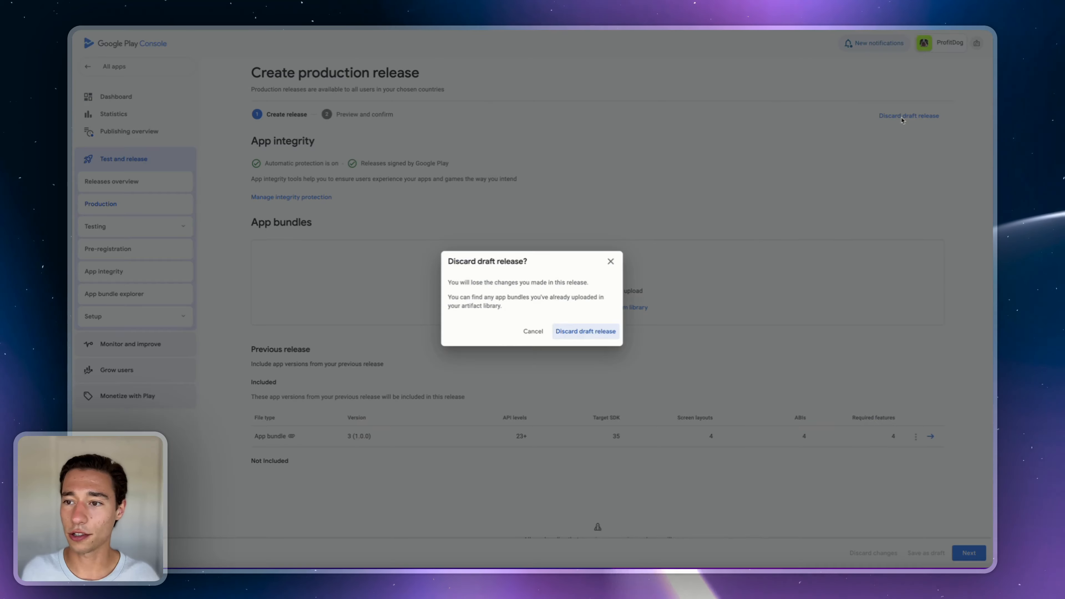
pyautogui.click(604, 331)
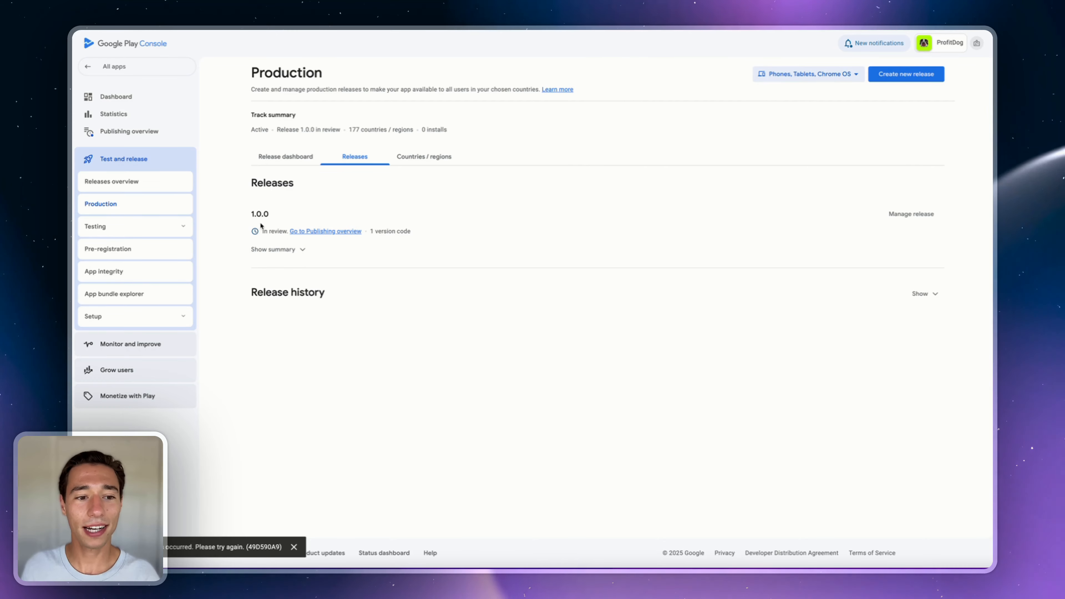
pyautogui.click(309, 231)
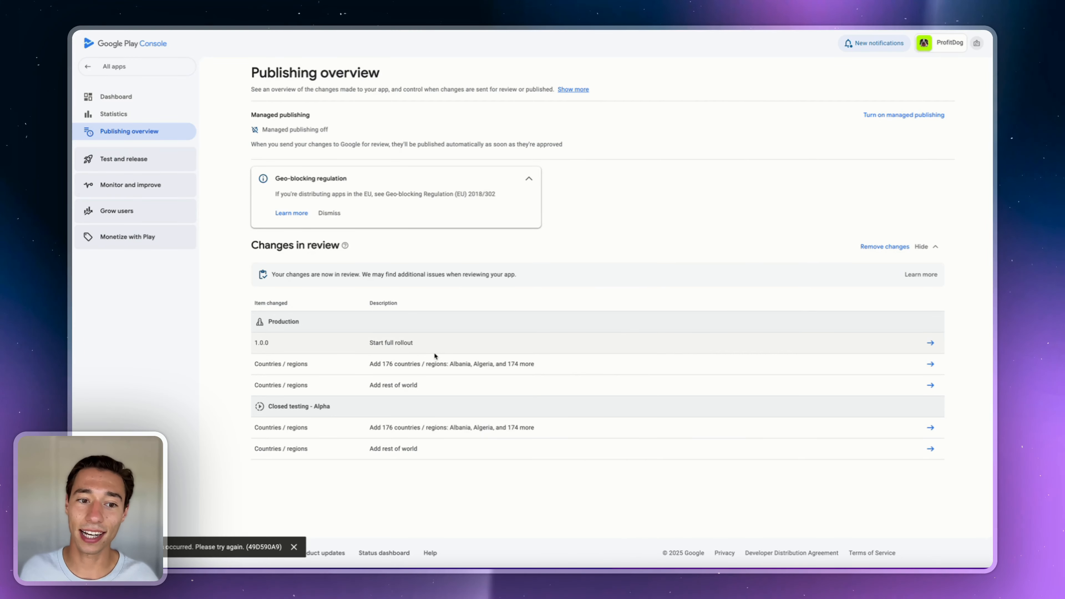
pyautogui.click(330, 213)
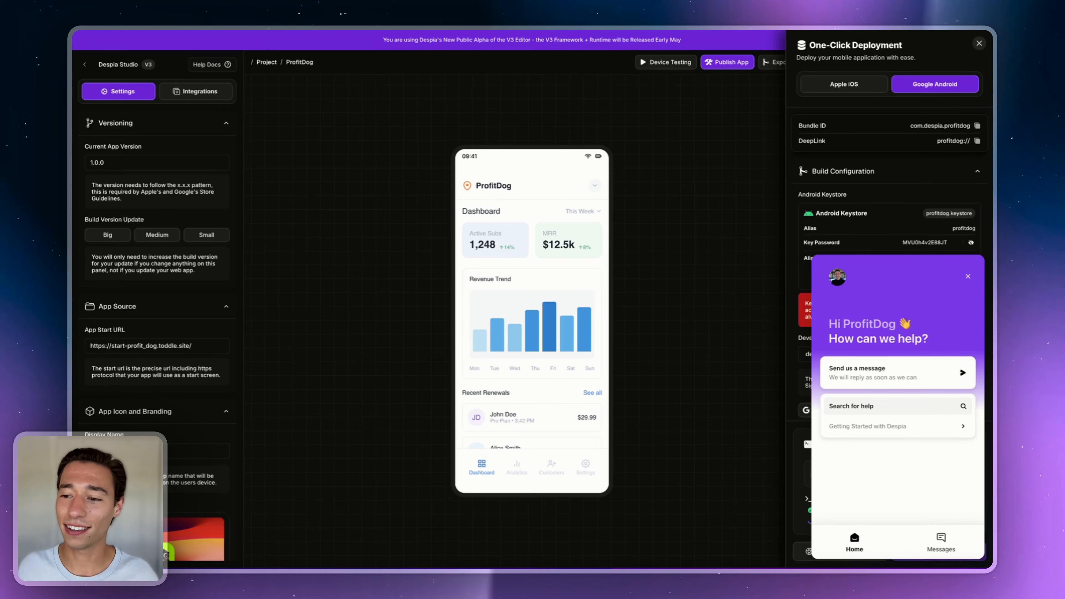
pyautogui.click(969, 277)
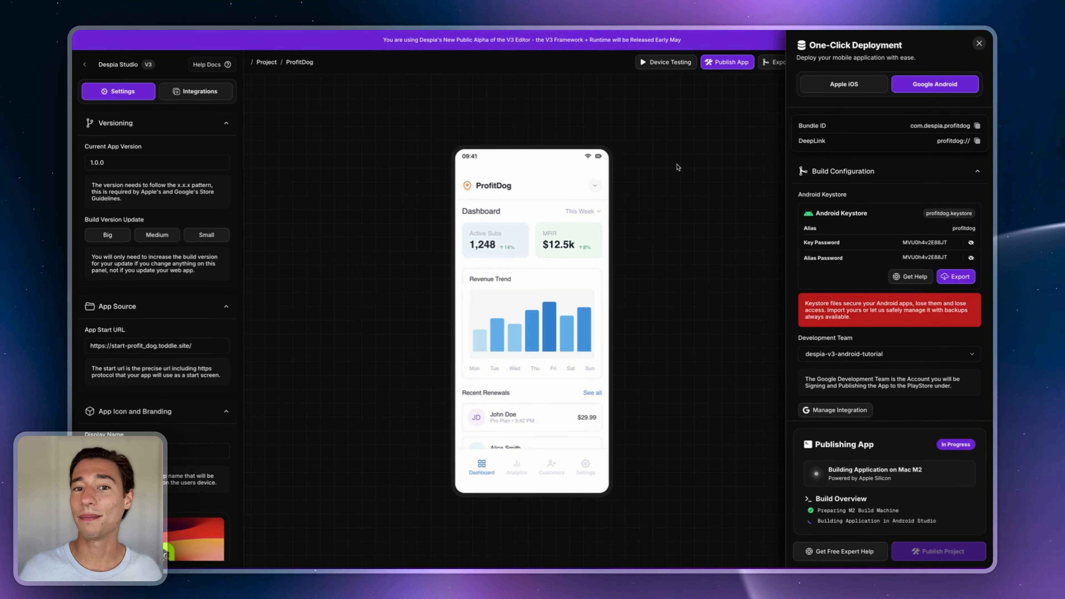
pyautogui.click(196, 91)
pyautogui.scroll(-15, 235, 289)
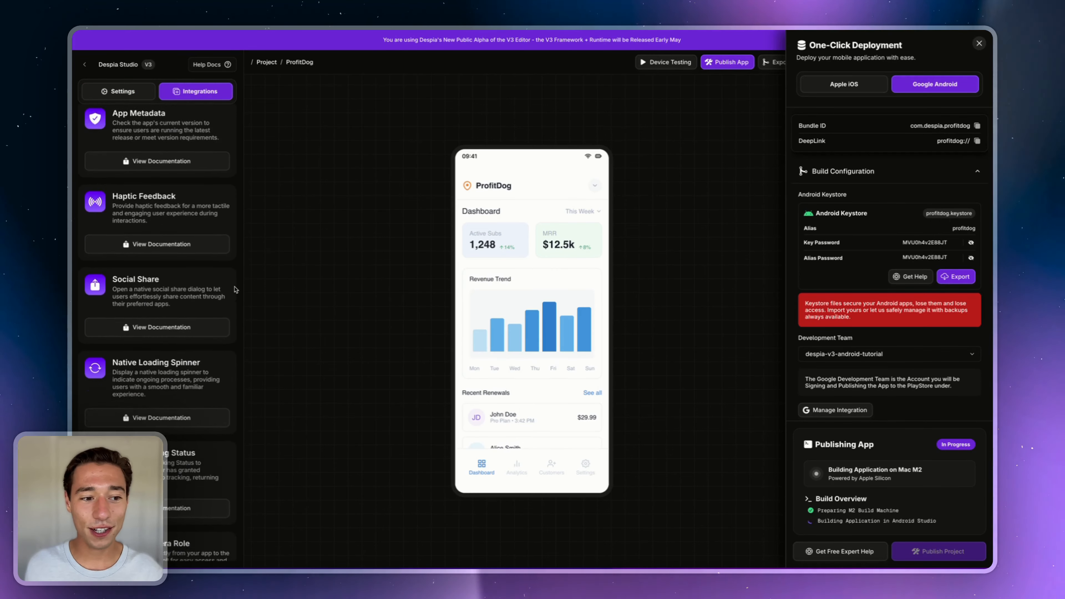
pyautogui.scroll(15, 221, 287)
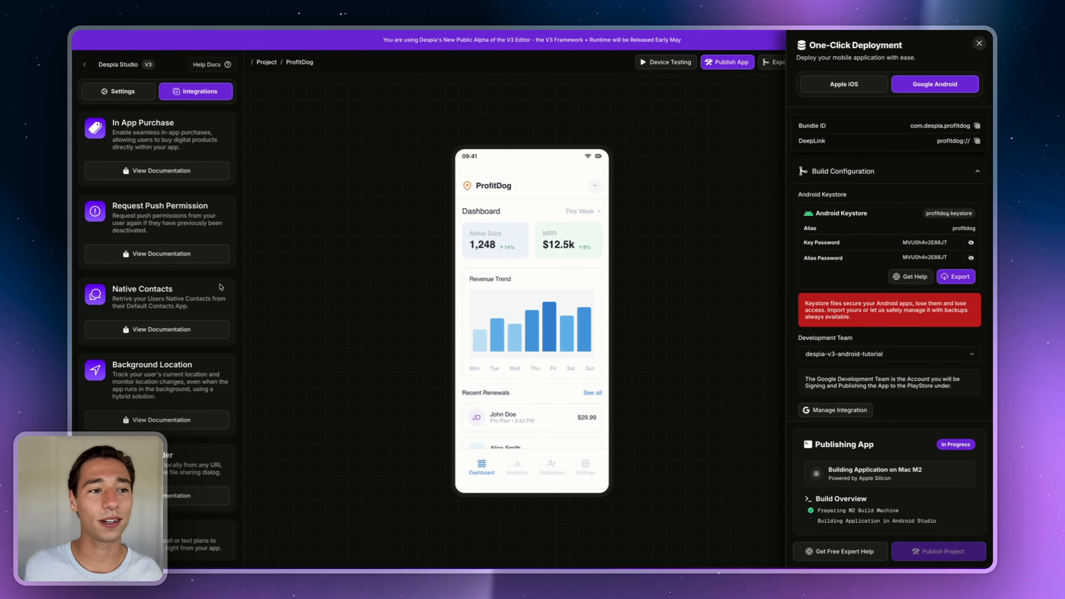
pyautogui.click(139, 92)
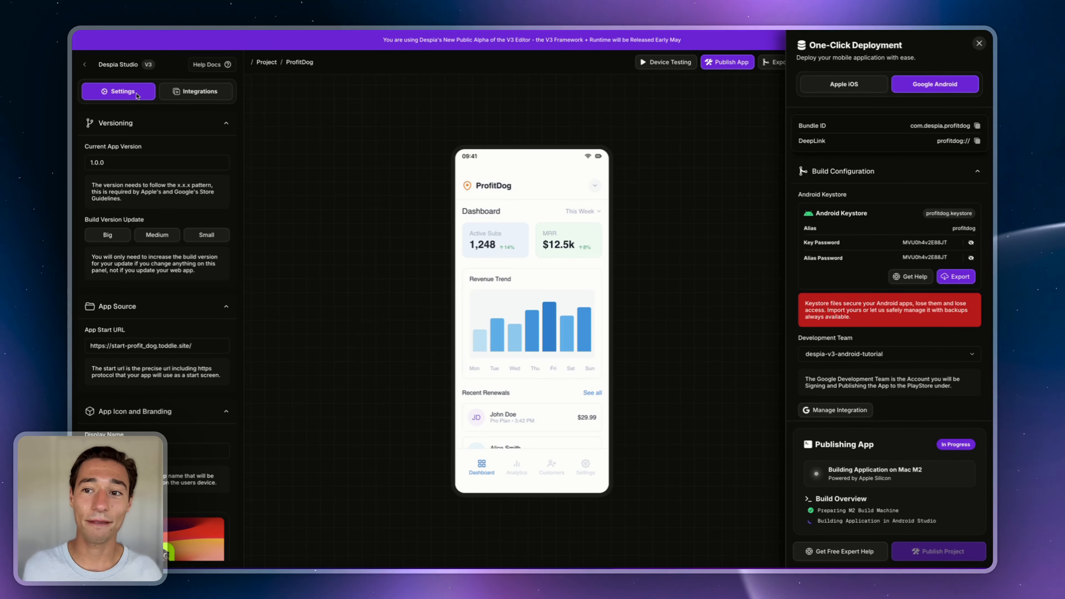
pyautogui.click(828, 554)
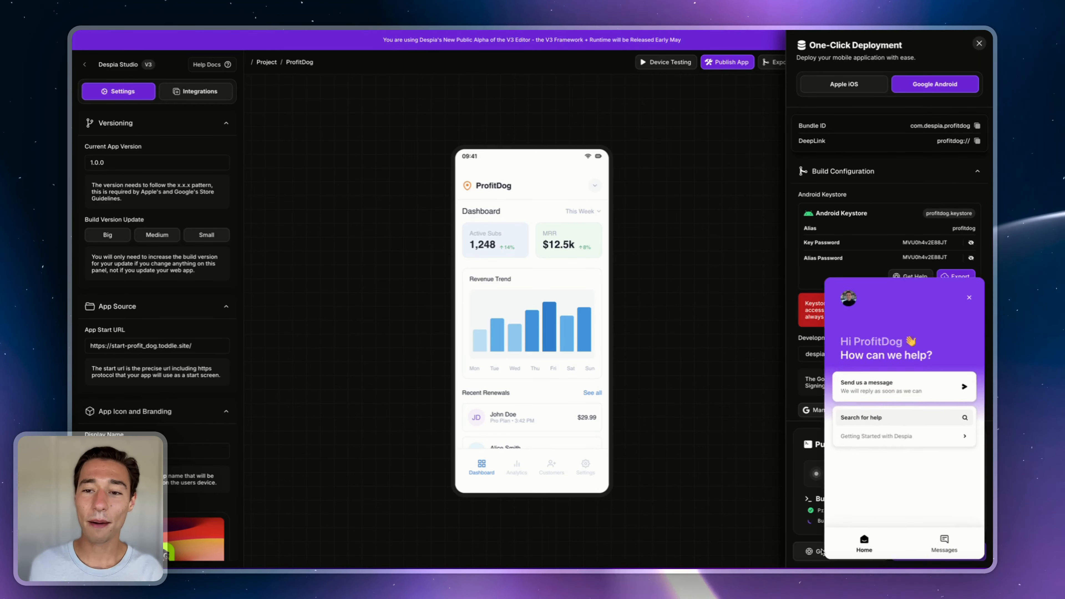